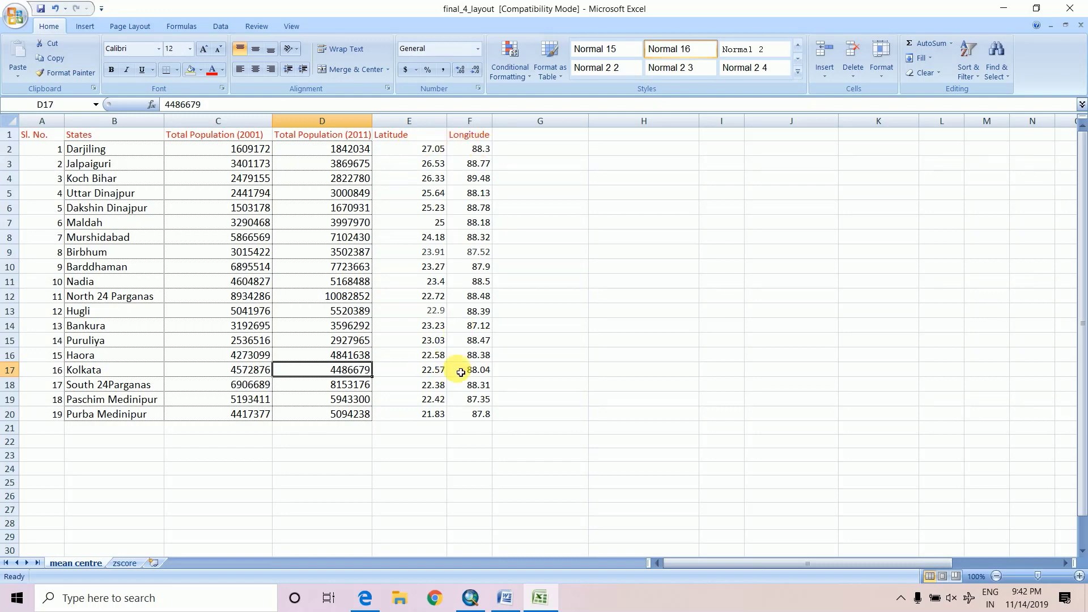
- Switch to the Word document and review the definitions of P, X and Y in the formula notes
{"action": "left_click", "coordinate": [499, 604]}
{"action": "left_click", "coordinate": [216, 226]}
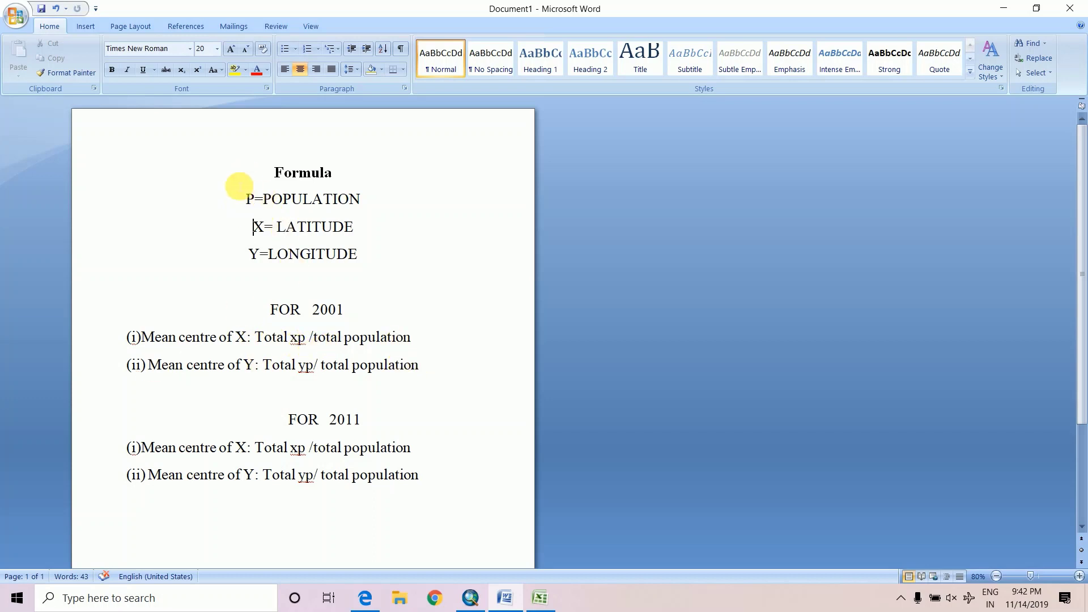
{"action": "left_click_drag", "start_coordinate": [236, 183], "coordinate": [328, 268]}
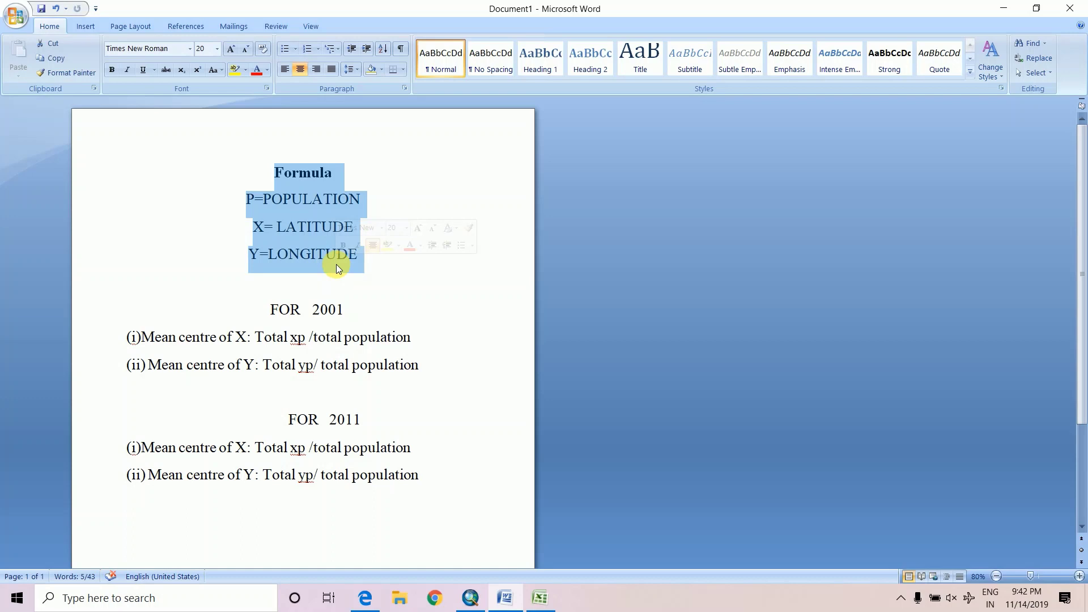
{"action": "left_click", "coordinate": [307, 227]}
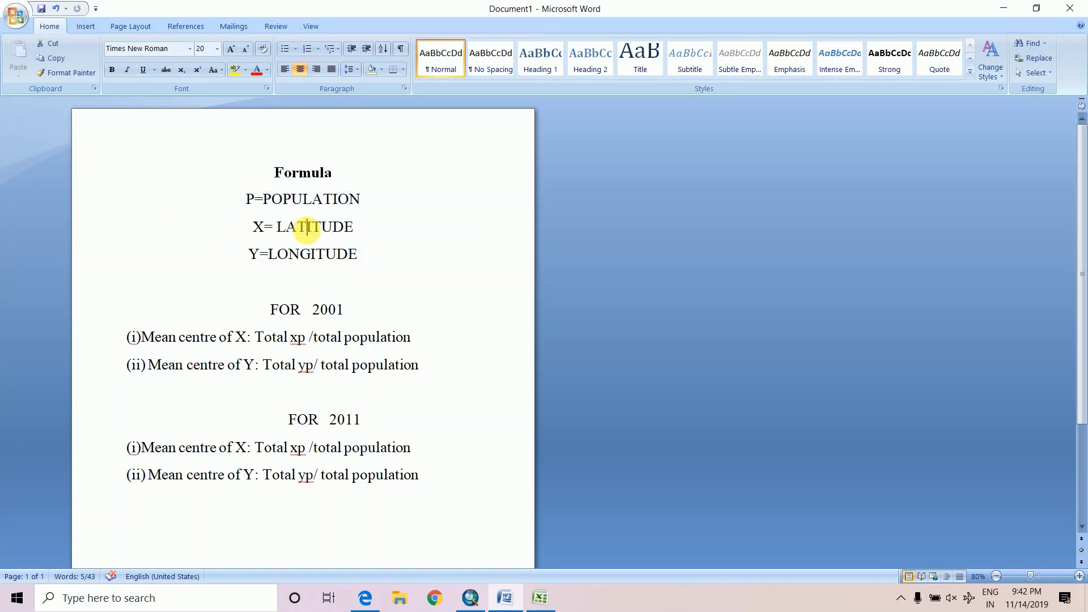
{"action": "left_click", "coordinate": [248, 257]}
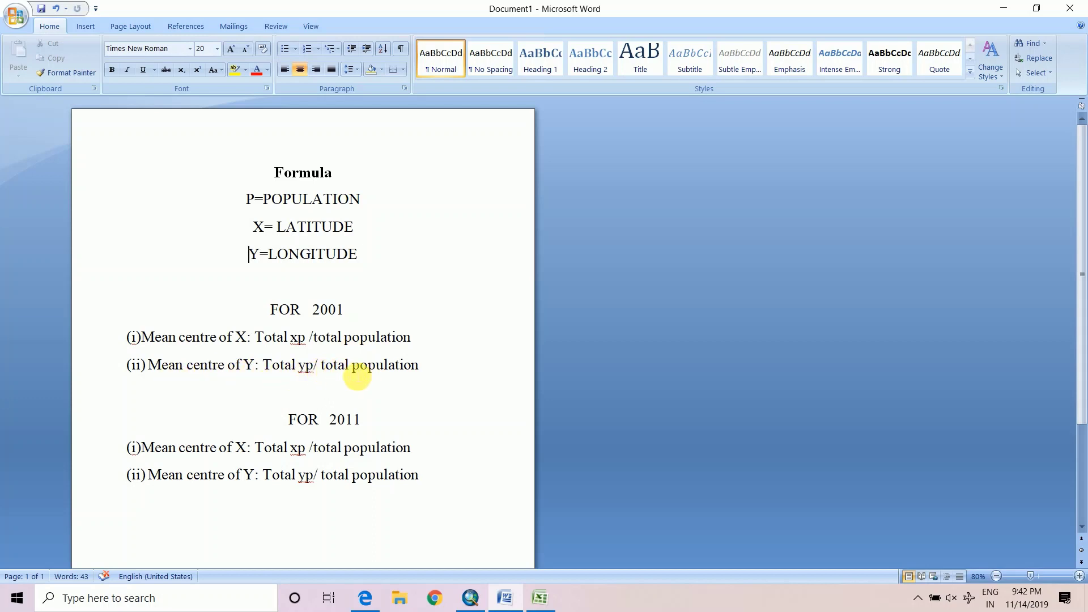
- Return to the Excel workbook and enter the header XP in cell G1, beside the Longitude column
{"action": "left_click", "coordinate": [539, 597]}
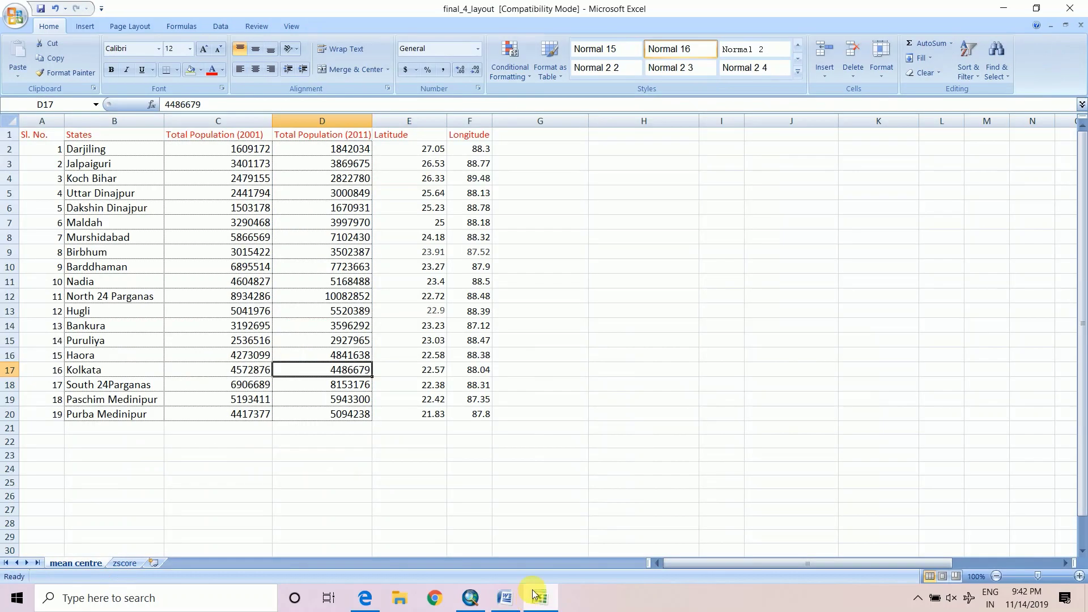
{"action": "left_click", "coordinate": [522, 139]}
{"action": "type", "text": "X"}
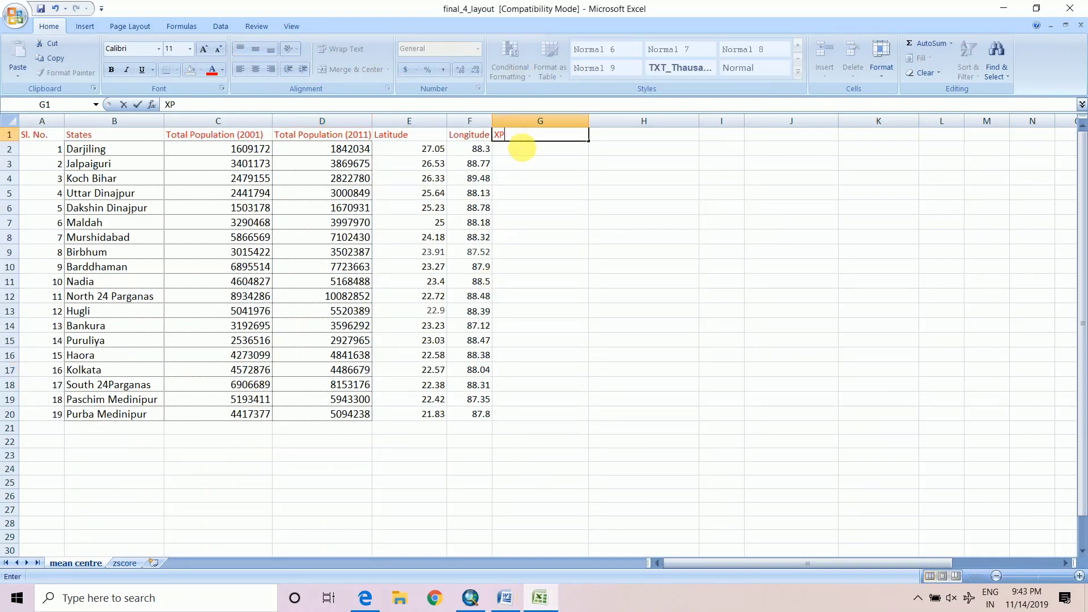
{"action": "type", "text": "P"}
{"action": "key", "text": "Return"}
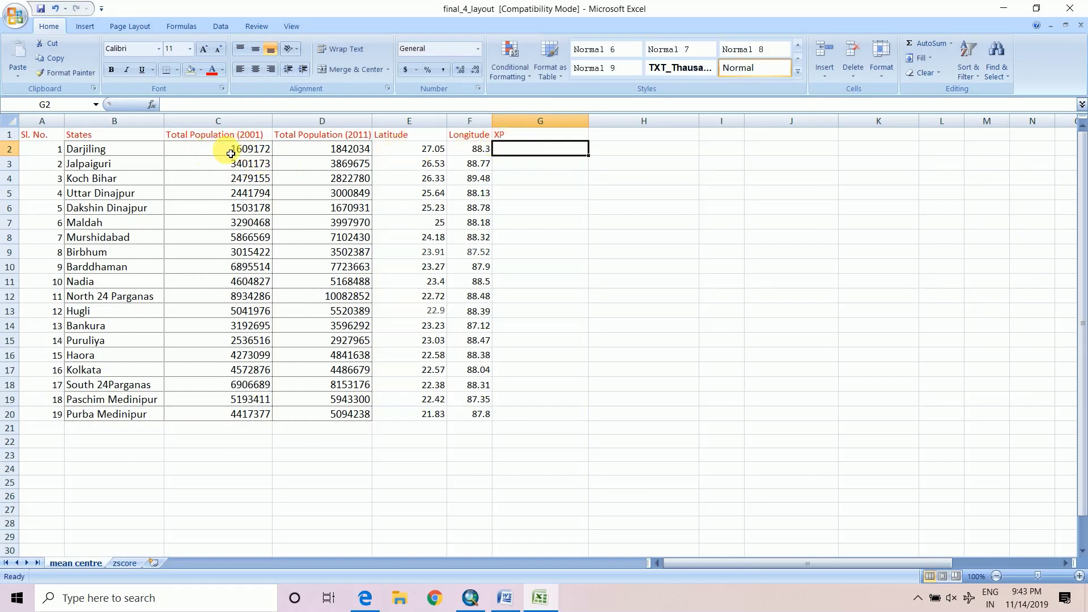
- Multiply 2001 population by latitude with =C2*E2 in G2 and fill the formula down to G20
{"action": "double_click", "coordinate": [553, 152]}
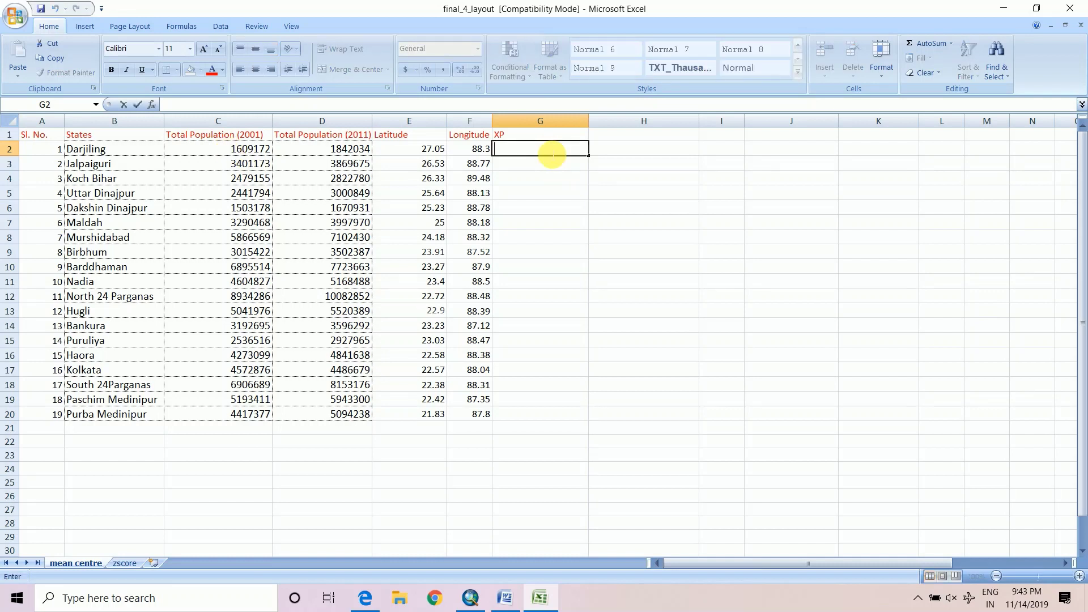
{"action": "type", "text": "="}
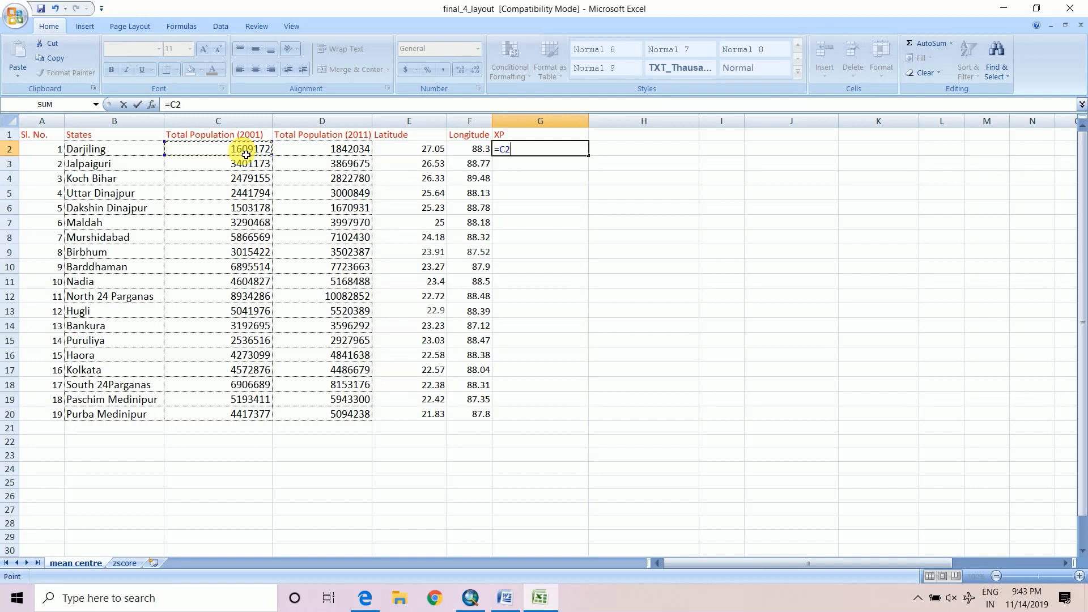
{"action": "type", "text": "*"}
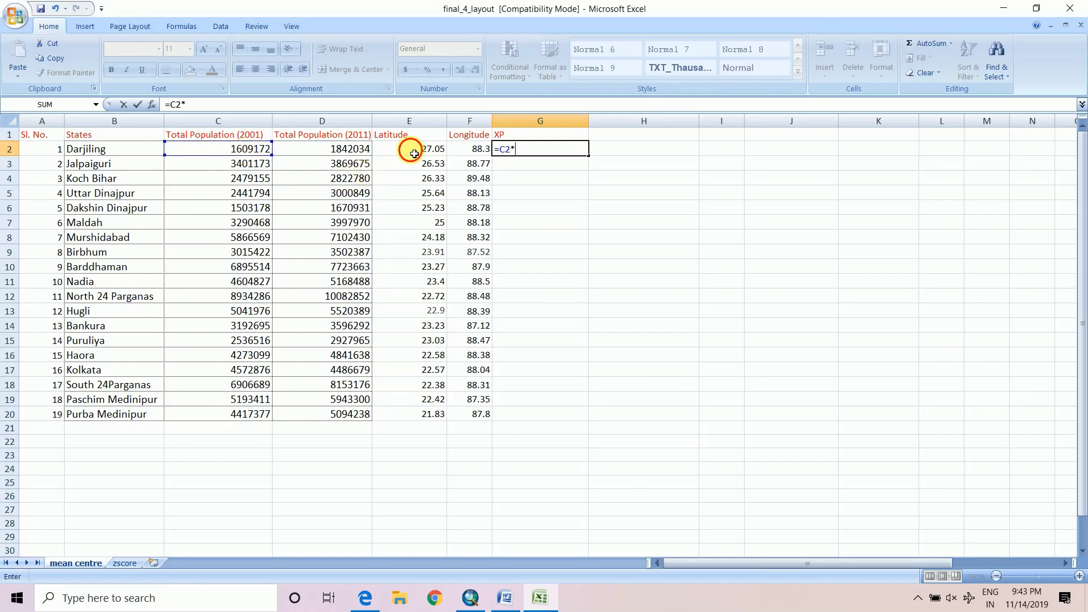
{"action": "left_click", "coordinate": [410, 151]}
{"action": "key", "text": "Return"}
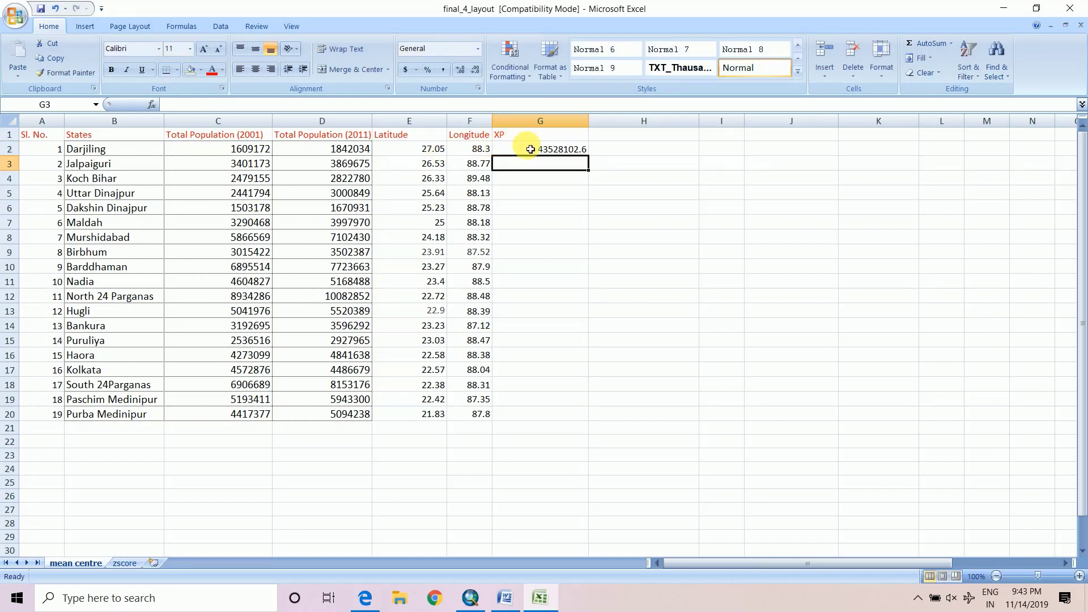
{"action": "left_click", "coordinate": [564, 151]}
{"action": "left_click_drag", "start_coordinate": [589, 159], "coordinate": [577, 420]}
- Enter the header YP in cell H1, beside the XP column
{"action": "left_click", "coordinate": [609, 141]}
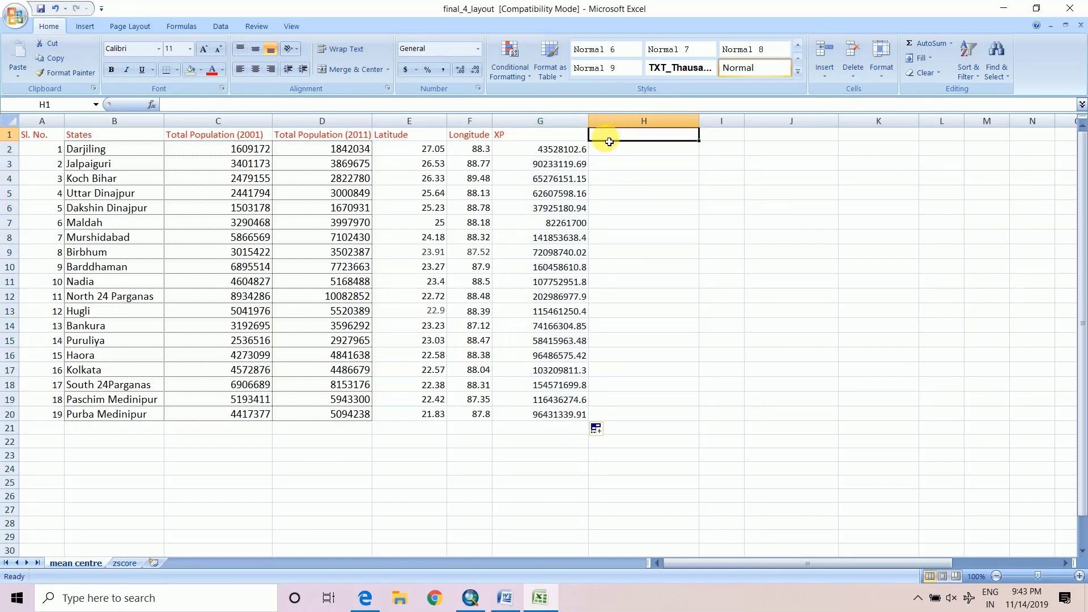
{"action": "type", "text": "YP"}
{"action": "key", "text": "Return"}
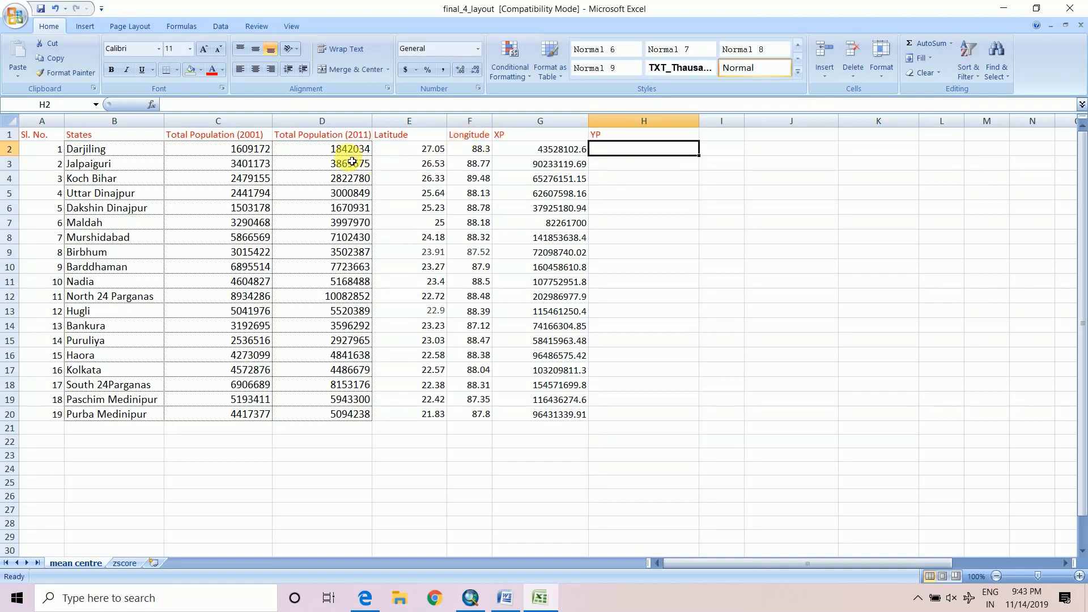
- Multiply 2001 population by longitude with =C2*F2 in H2 and fill the formula down to H20
{"action": "type", "text": "="}
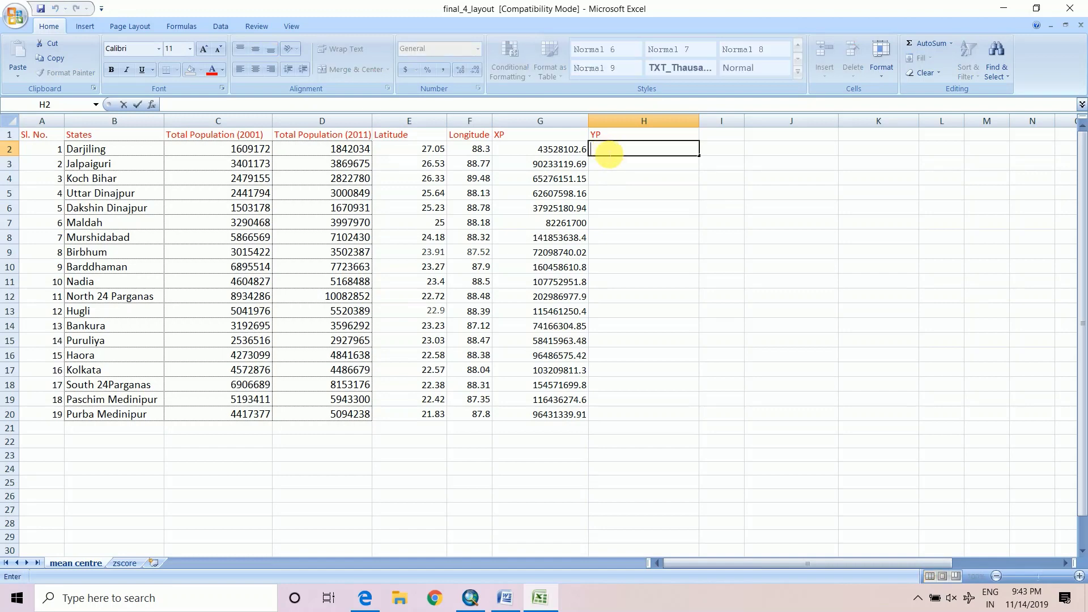
{"action": "left_click", "coordinate": [261, 152]}
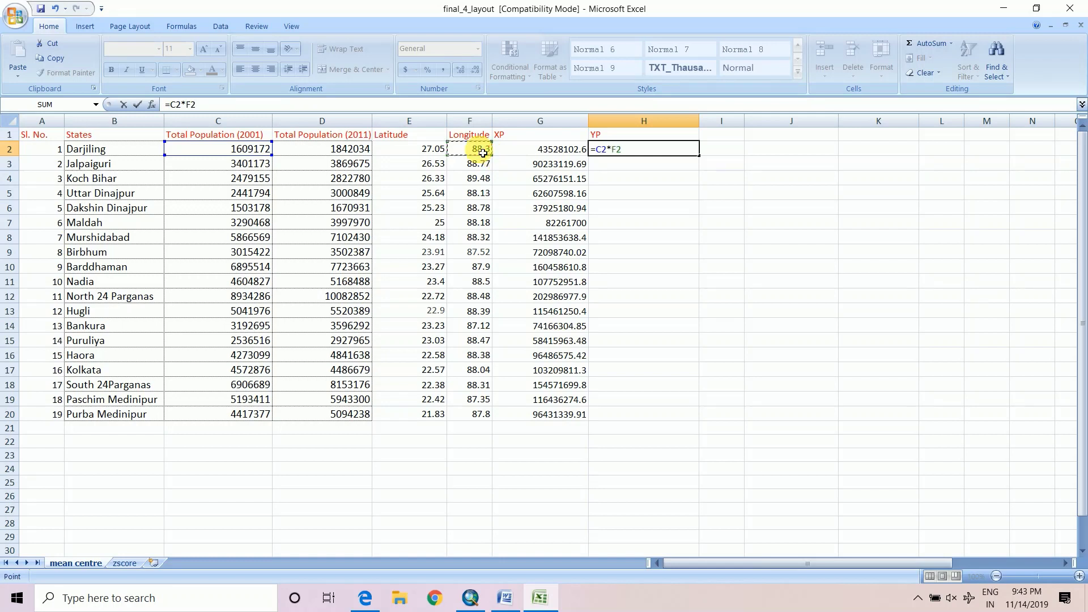
{"action": "key", "text": "Return"}
{"action": "left_click", "coordinate": [656, 153]}
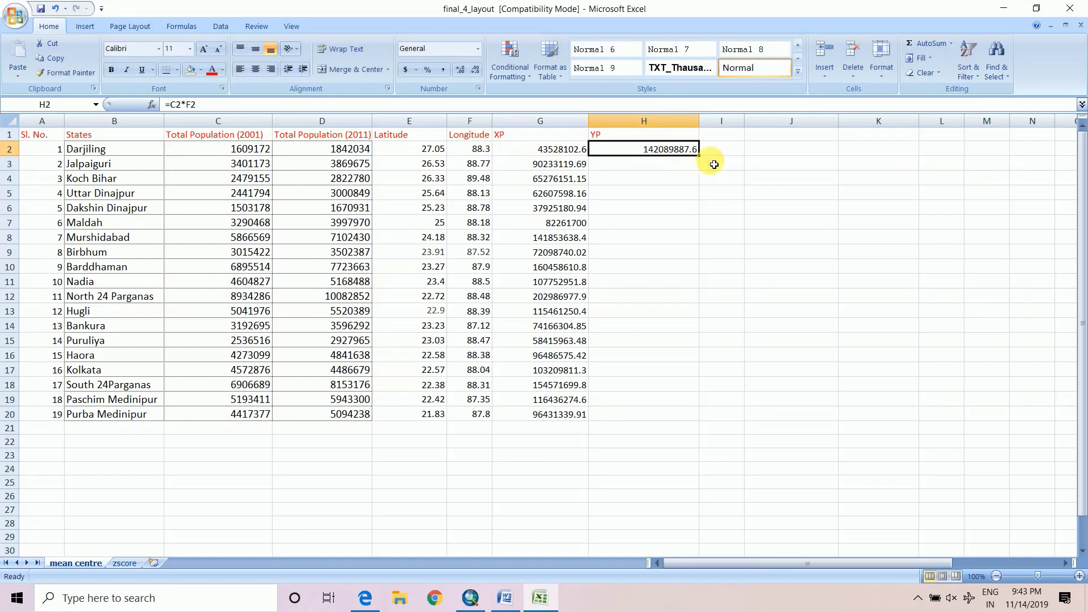
{"action": "left_click_drag", "start_coordinate": [702, 162], "coordinate": [676, 419]}
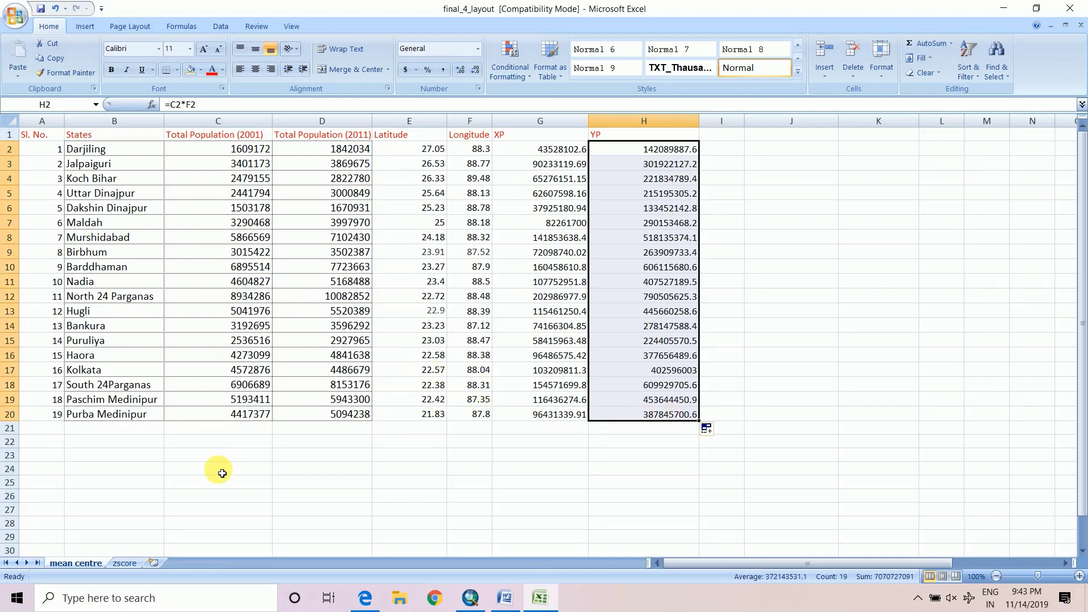
- Check the Total xp term of the 2001 mean centre of X formula in Word, and return to Excel
{"action": "left_click", "coordinate": [513, 606]}
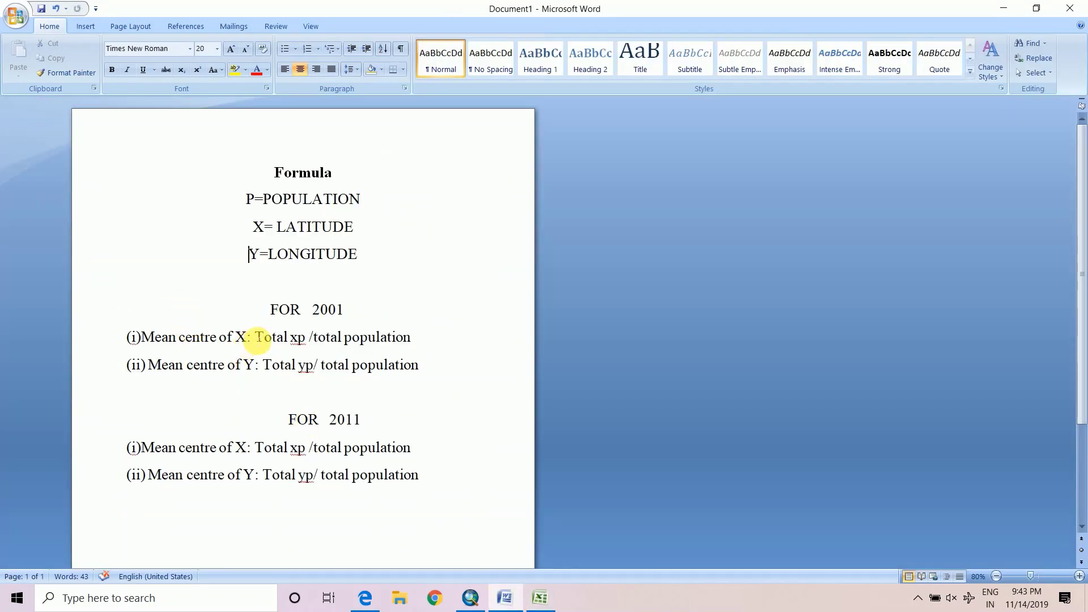
{"action": "left_click_drag", "start_coordinate": [256, 340], "coordinate": [309, 342]}
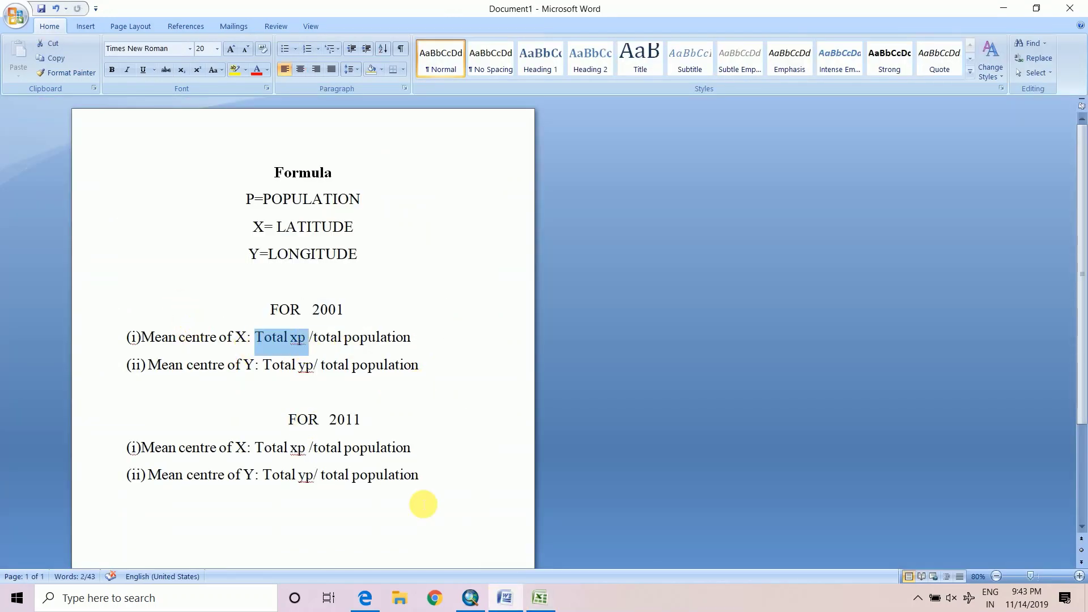
{"action": "left_click", "coordinate": [501, 602]}
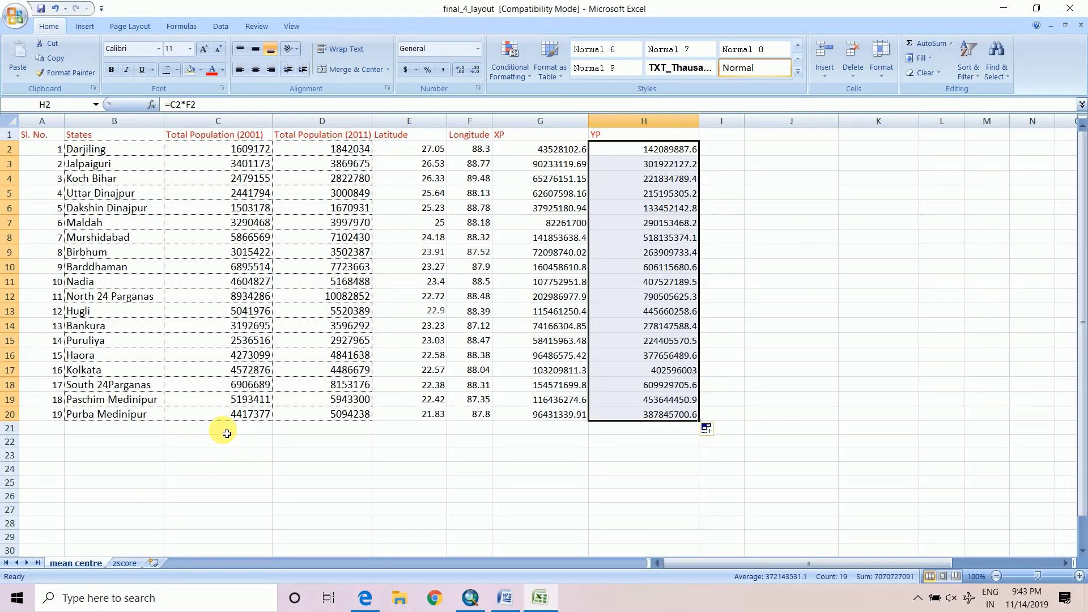
- Total the 2001 population in cell C21 with =SUM(C2:C20)
{"action": "left_click", "coordinate": [227, 433]}
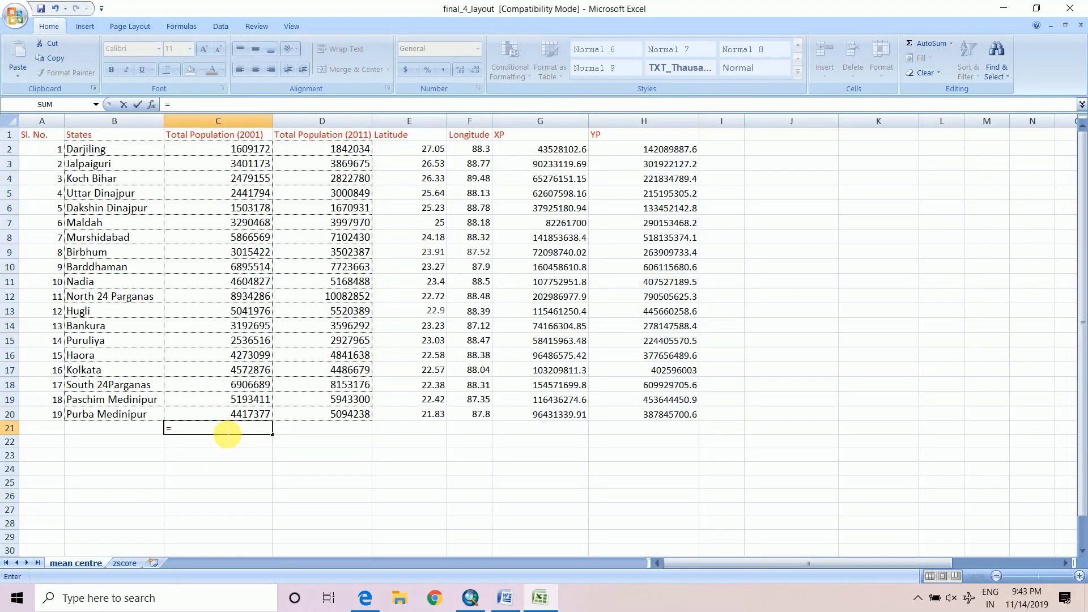
{"action": "type", "text": "=SUM"}
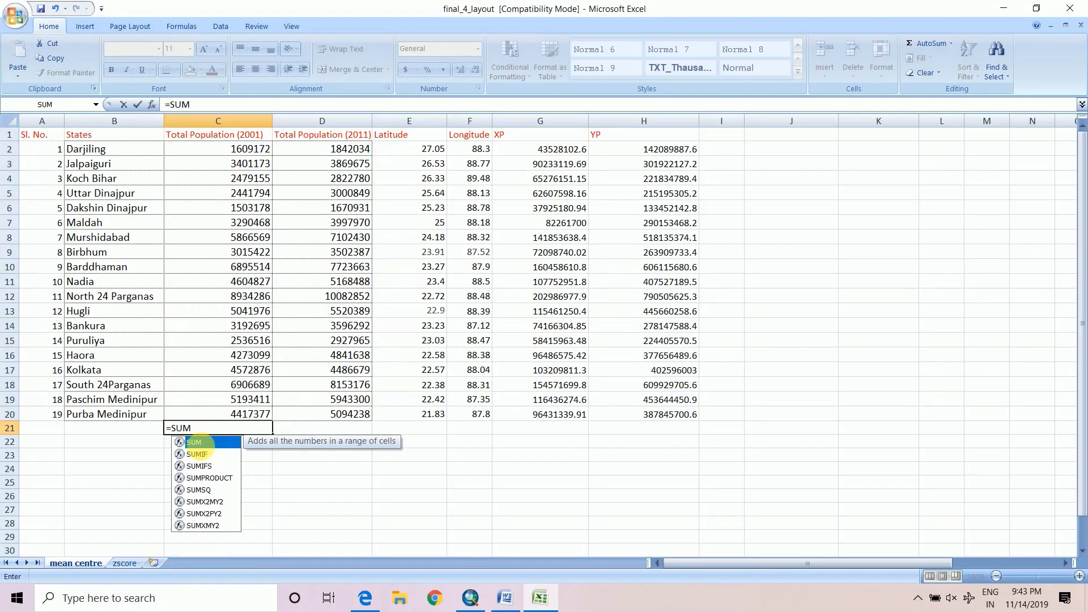
{"action": "double_click", "coordinate": [198, 446]}
{"action": "left_click_drag", "start_coordinate": [237, 151], "coordinate": [241, 414]}
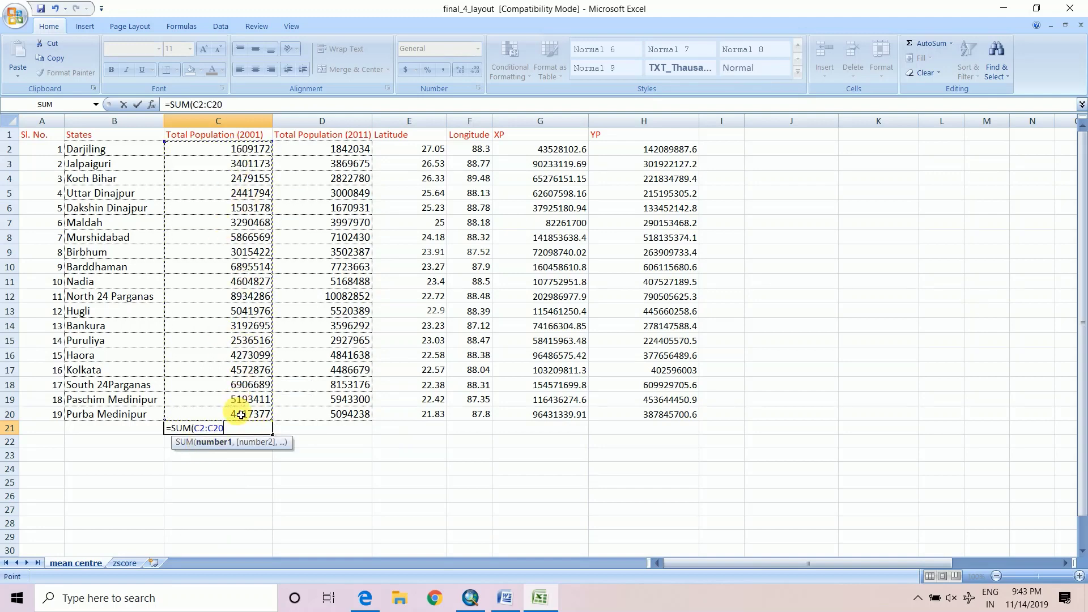
{"action": "type", "text": ")"}
{"action": "key", "text": "Return"}
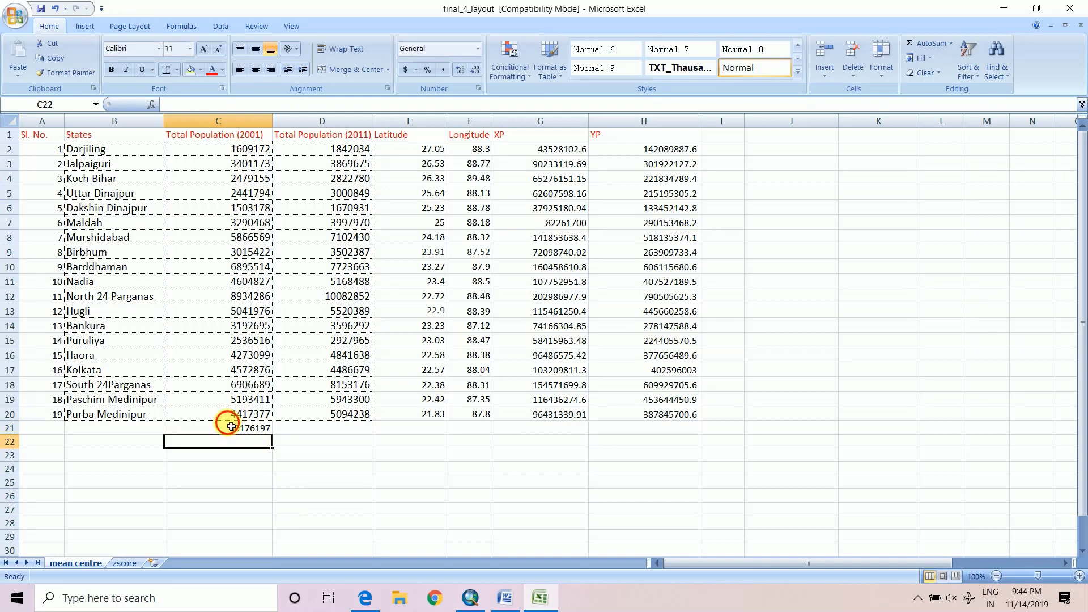
- Highlight the 2001 population total in cell C21 with a yellow fill
{"action": "left_click", "coordinate": [230, 428]}
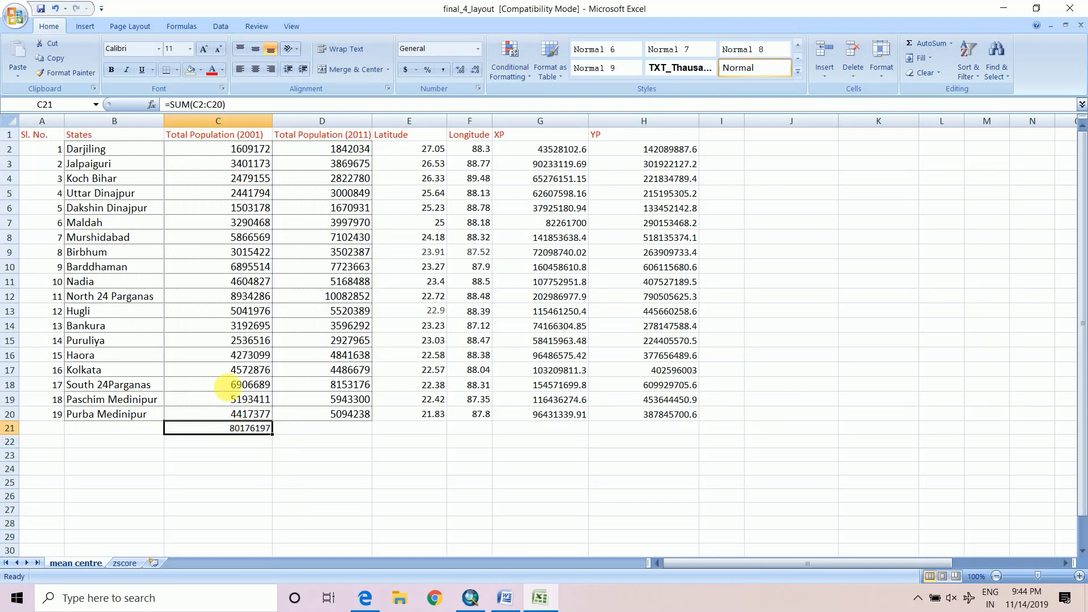
{"action": "left_click", "coordinate": [199, 69]}
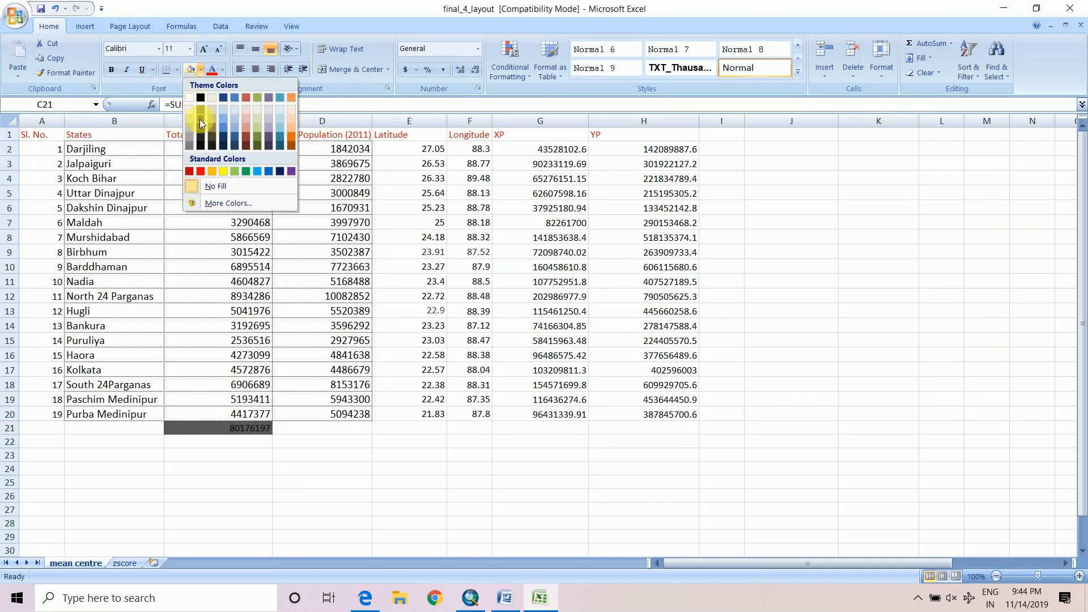
{"action": "left_click", "coordinate": [224, 171]}
- Total the XP column in cell G21 by summing G2:G20
{"action": "left_click", "coordinate": [463, 433]}
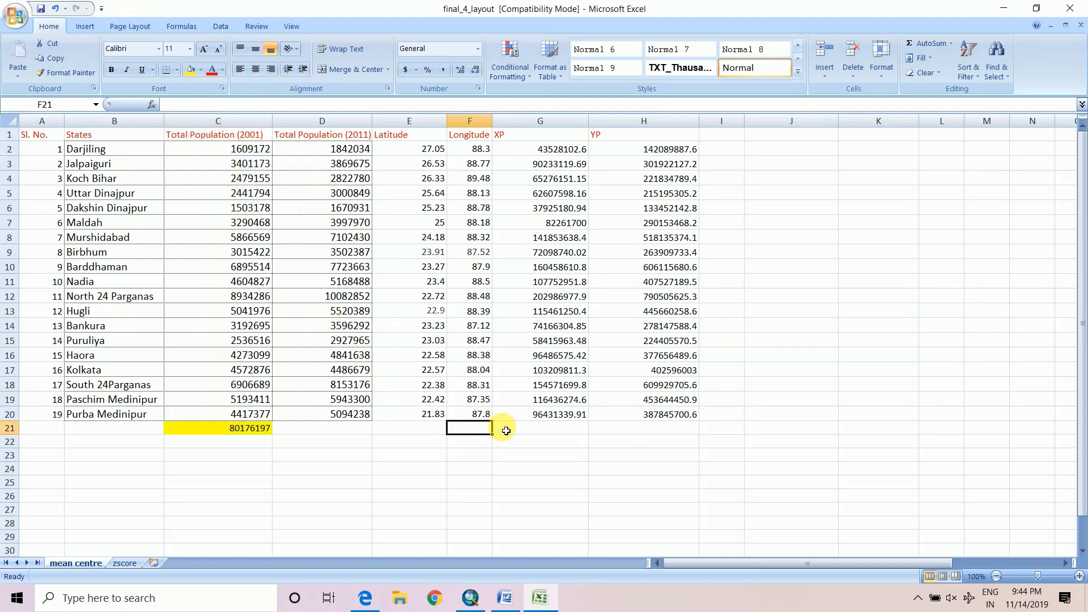
{"action": "left_click", "coordinate": [508, 433]}
{"action": "type", "text": "="}
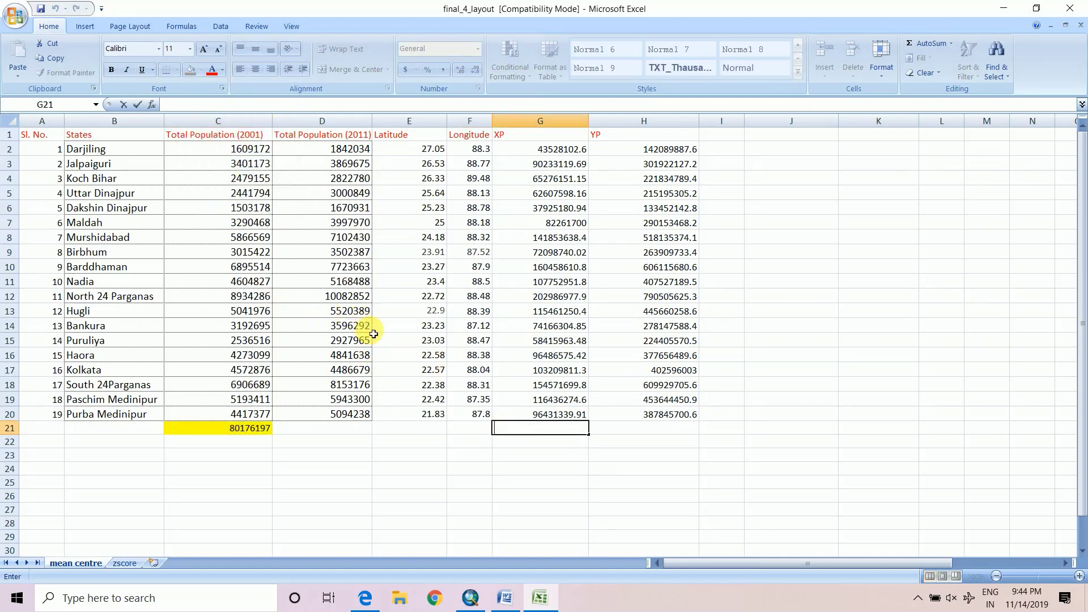
{"action": "type", "text": "SUM"}
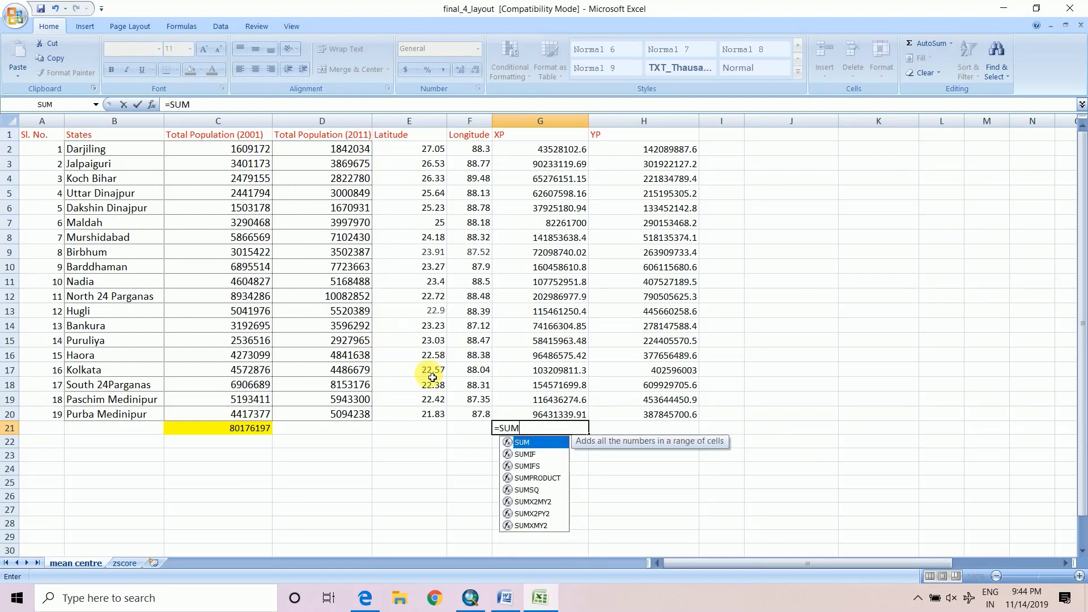
{"action": "double_click", "coordinate": [522, 445]}
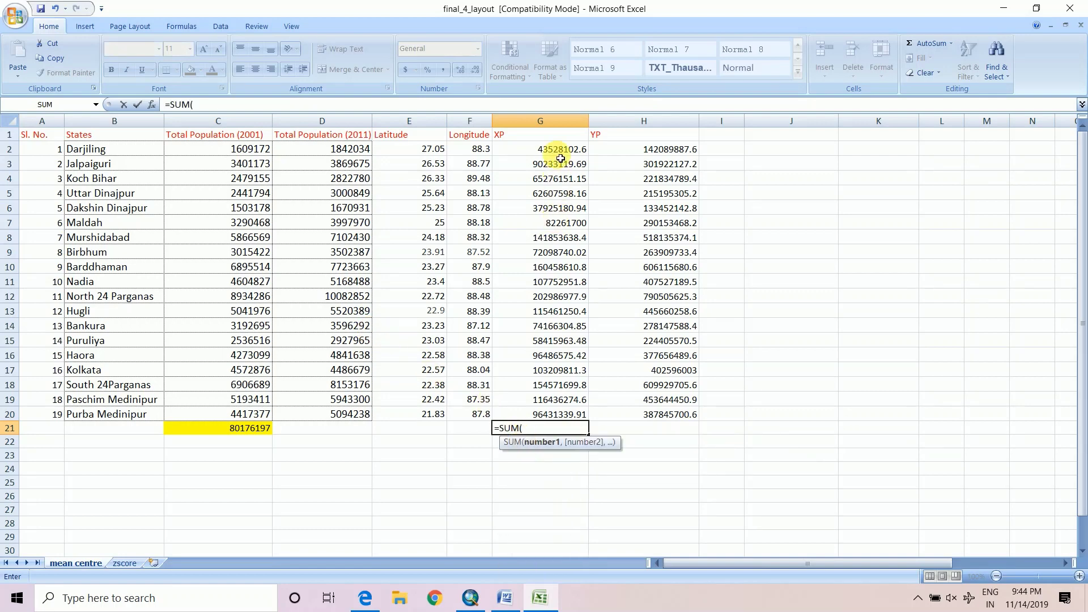
{"action": "left_click_drag", "start_coordinate": [561, 153], "coordinate": [554, 415]}
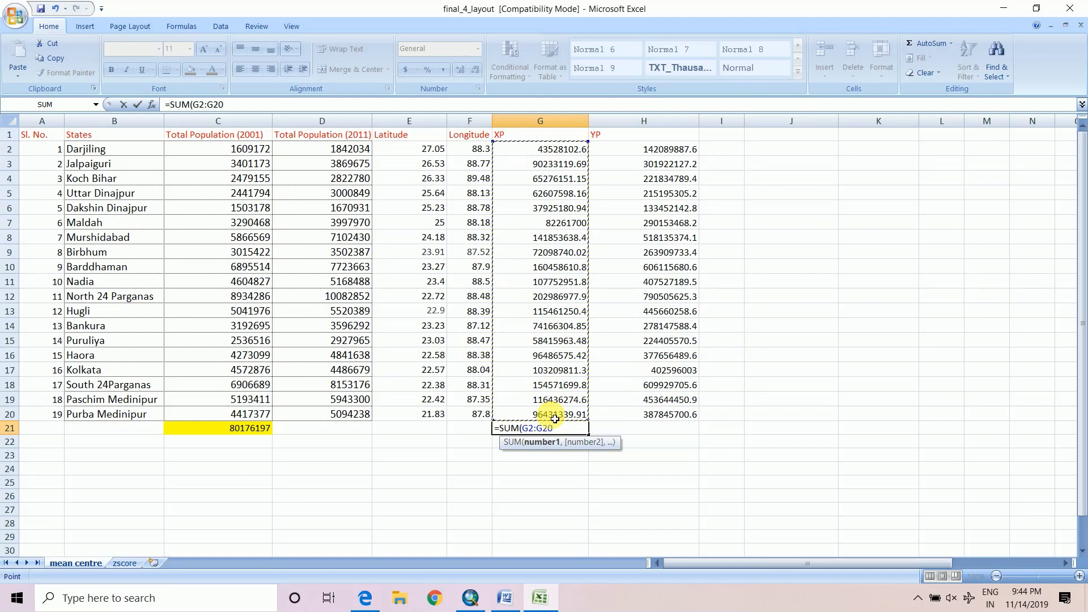
{"action": "key", "text": "Return"}
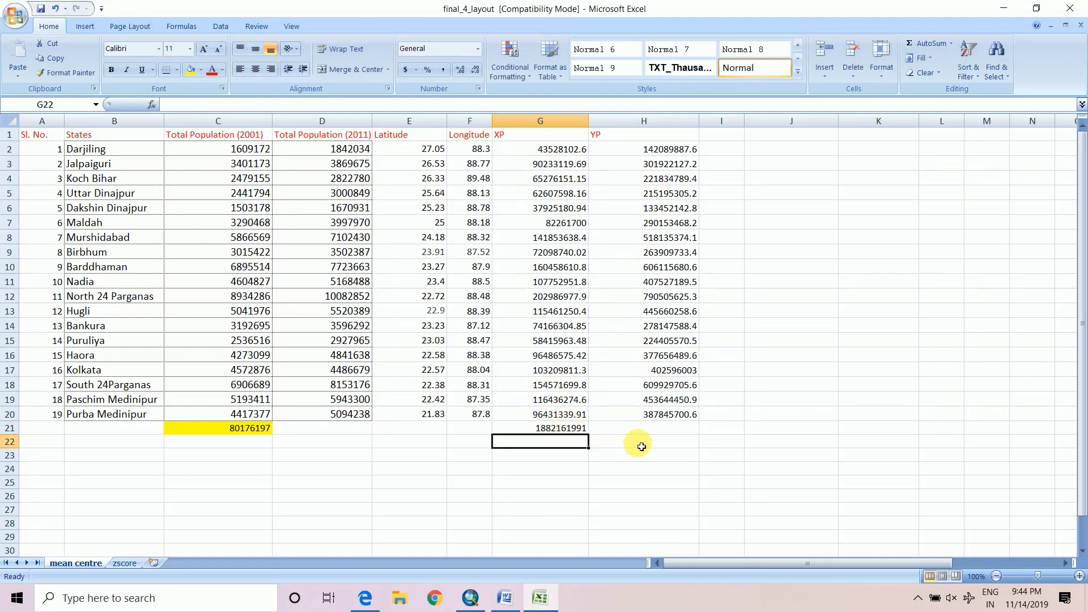
- Total the YP column in cell H21 with =SUM(H2:H20)
{"action": "left_click", "coordinate": [630, 426]}
{"action": "type", "text": "="}
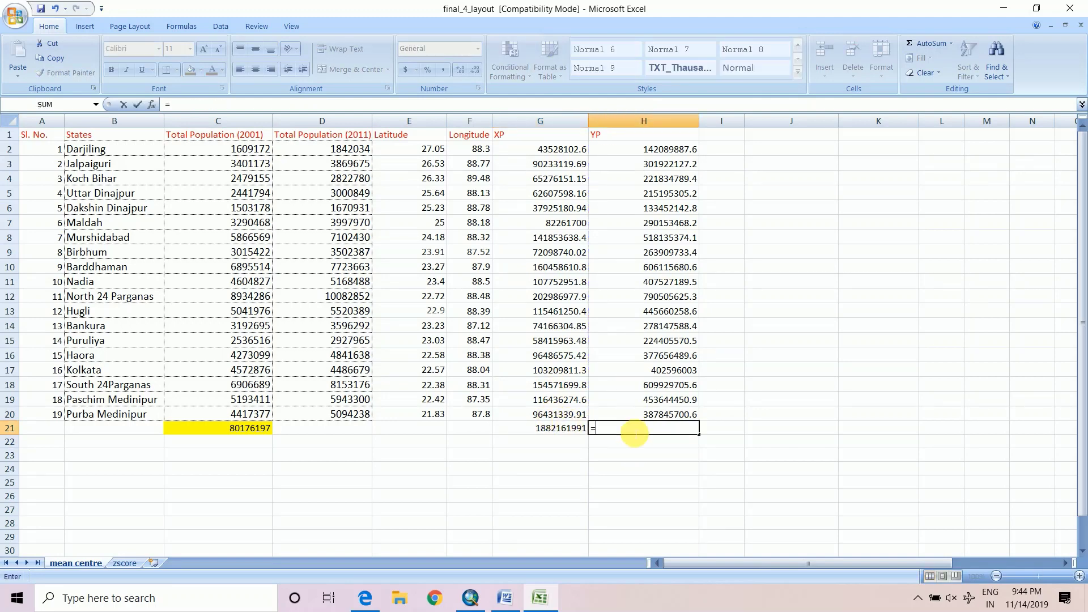
{"action": "type", "text": "SUM"}
{"action": "key", "text": "BackSpace"}
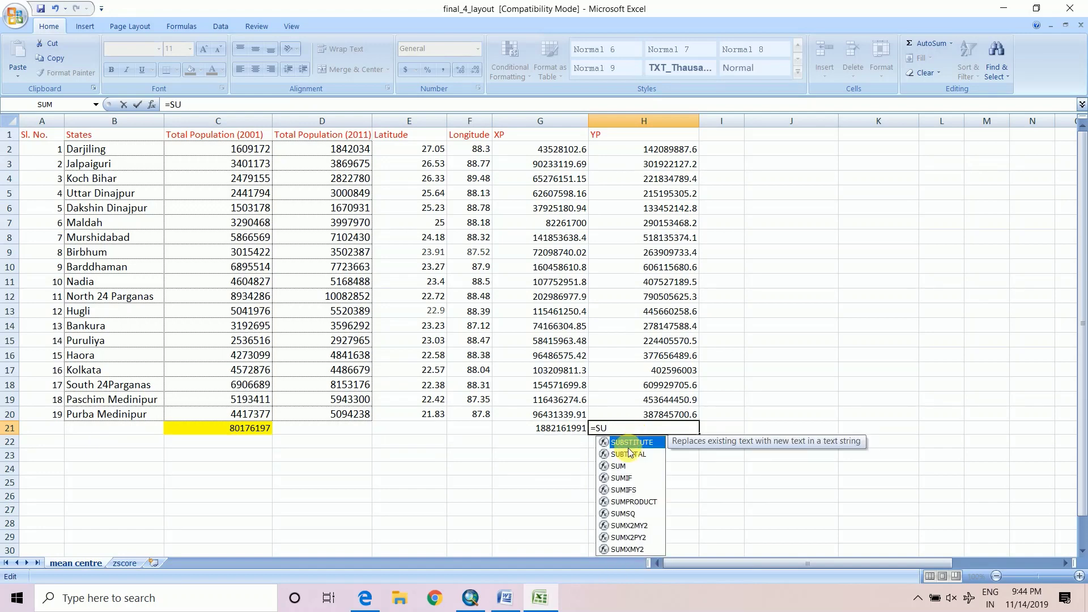
{"action": "type", "text": "M"}
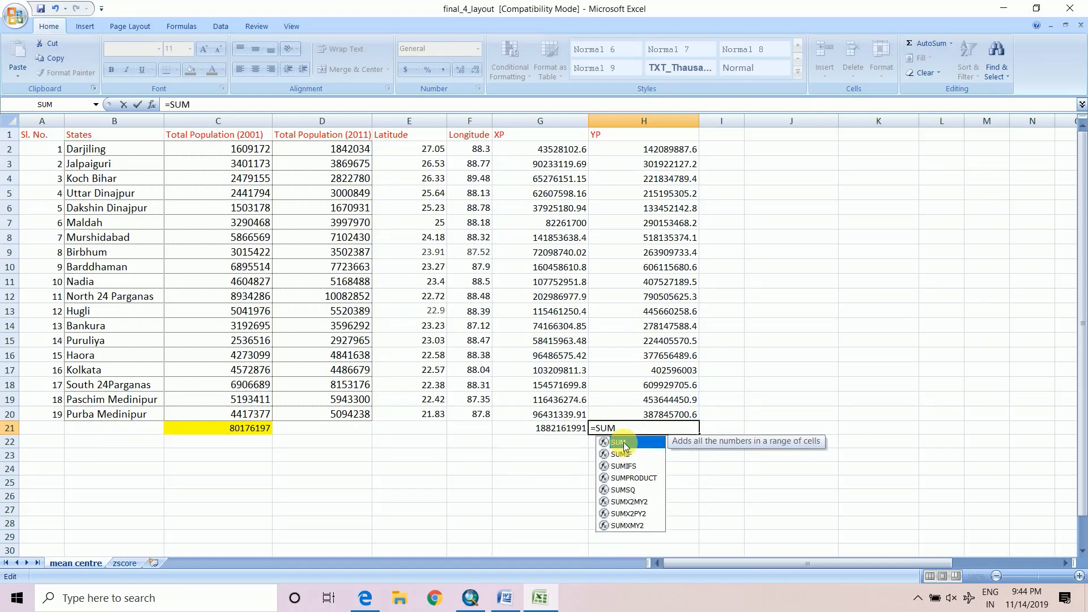
{"action": "double_click", "coordinate": [623, 442]}
{"action": "left_click", "coordinate": [634, 151]}
{"action": "left_click_drag", "start_coordinate": [638, 172], "coordinate": [645, 412]}
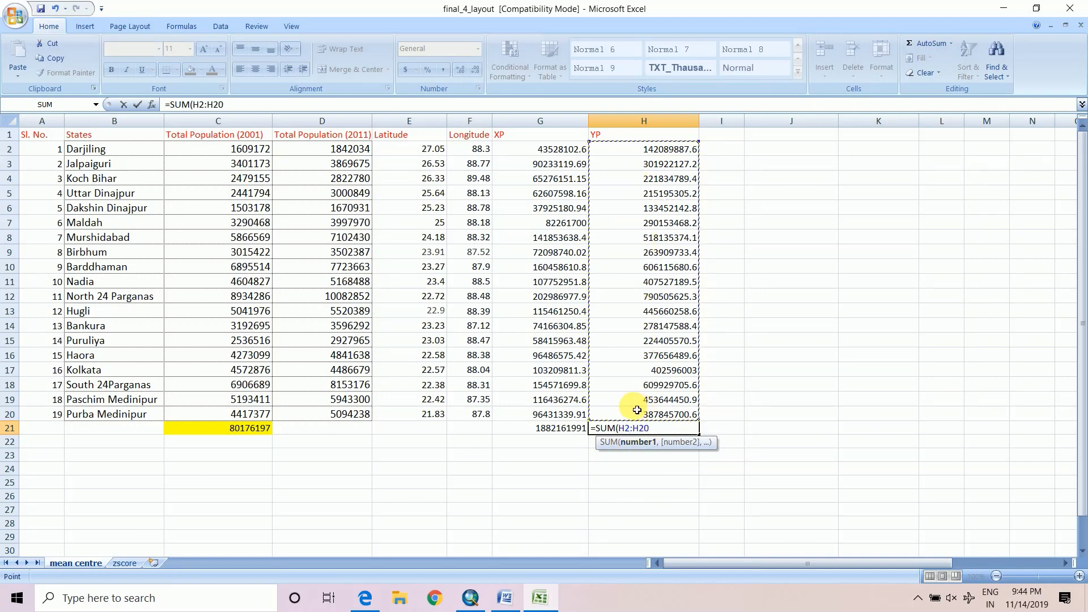
{"action": "type", "text": ")"}
{"action": "key", "text": "Return"}
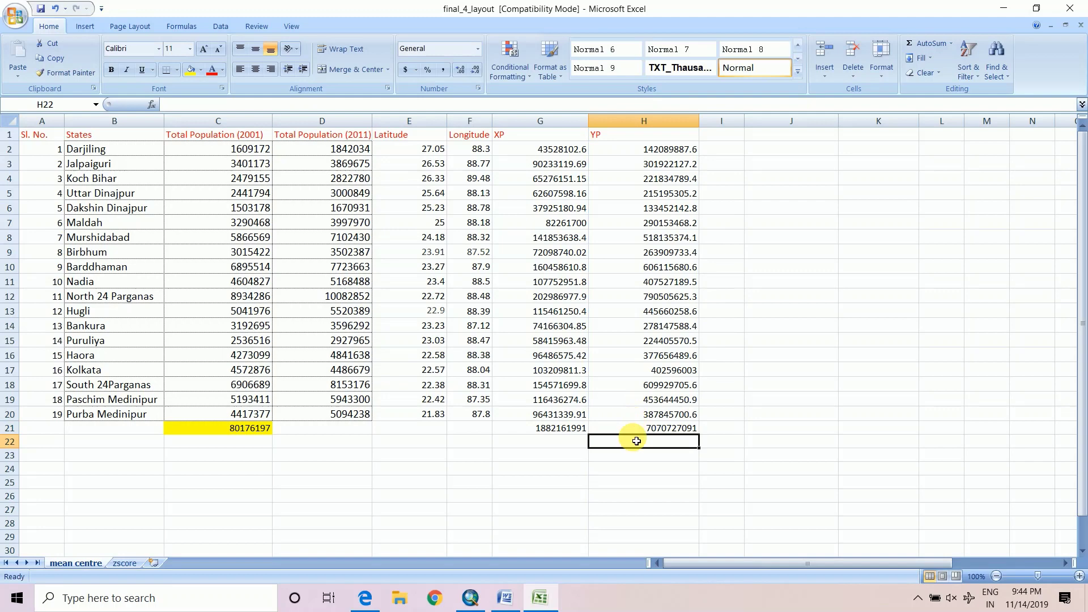
- Highlight the XP and YP totals in cells G21 and H21 with a yellow fill
{"action": "left_click", "coordinate": [561, 427]}
{"action": "left_click", "coordinate": [671, 428], "text": "ctrl"}
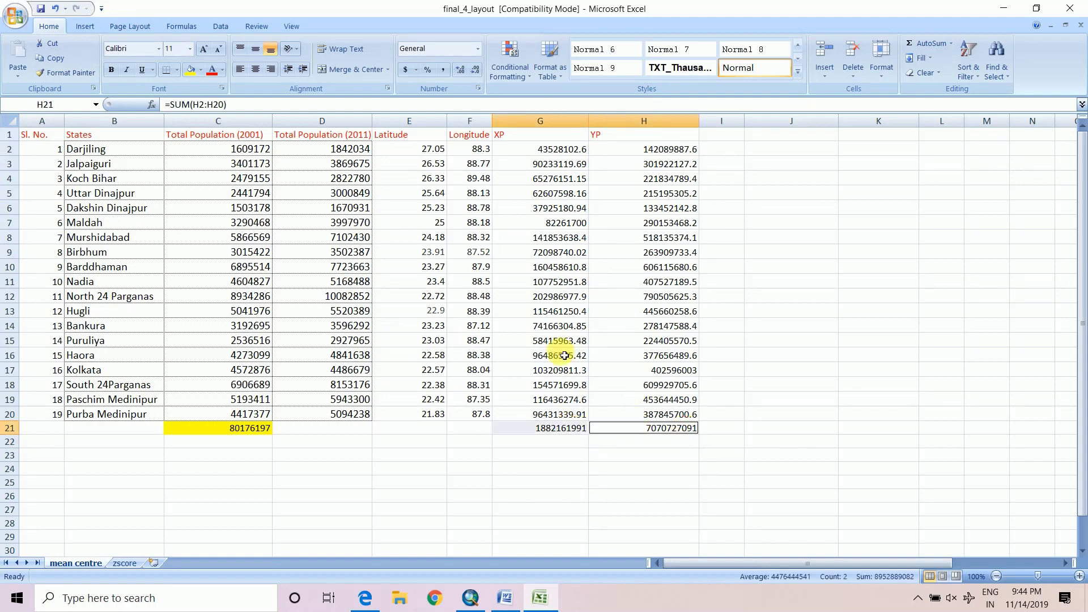
{"action": "left_click", "coordinate": [191, 69]}
{"action": "left_click", "coordinate": [538, 384]}
- Label the 2001 results below the table with X in cell D24 and 2001 in cell C25
{"action": "left_click", "coordinate": [329, 468]}
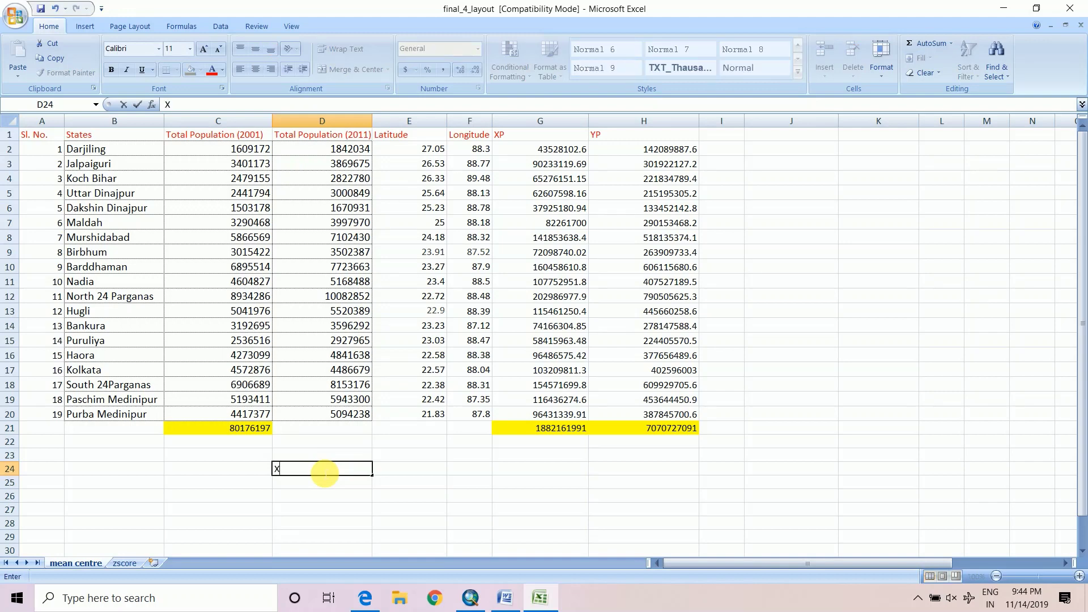
{"action": "type", "text": "X"}
{"action": "left_click", "coordinate": [235, 490]}
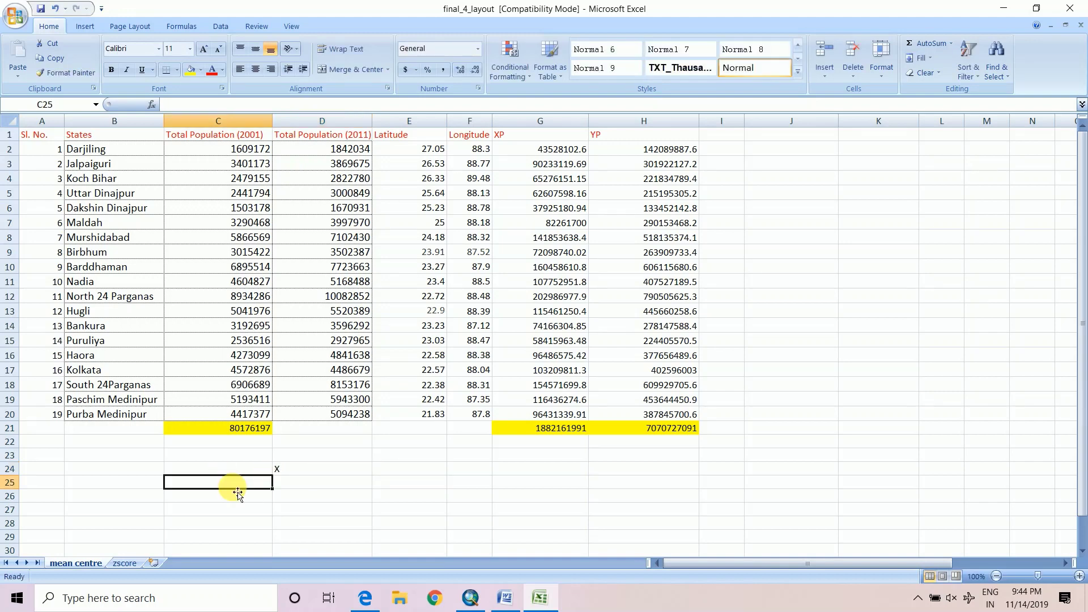
{"action": "type", "text": "2001"}
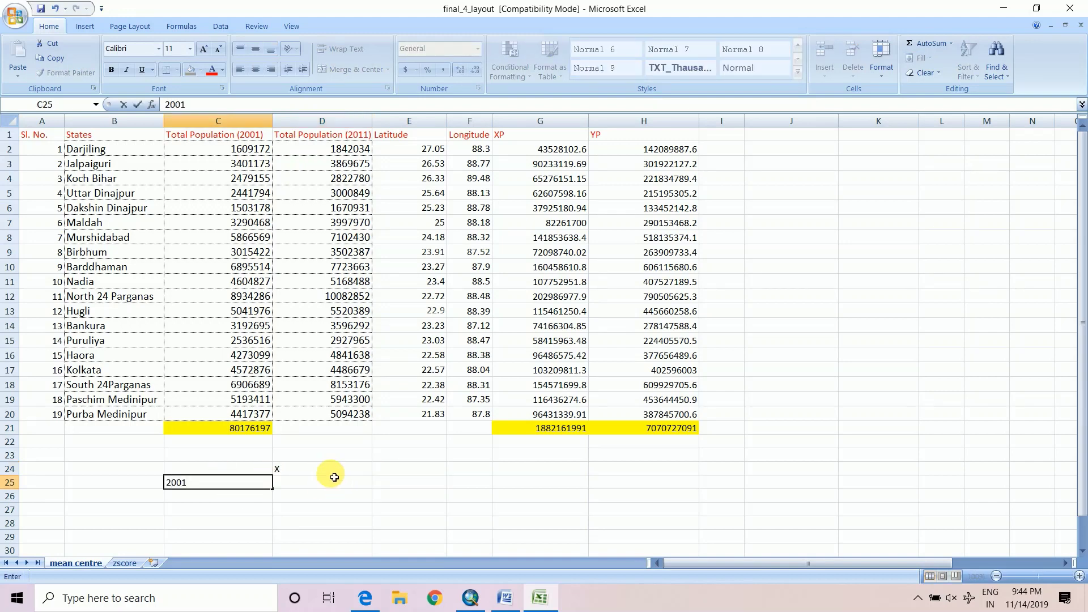
{"action": "left_click", "coordinate": [363, 470]}
- Check the full 2001 mean centre of X formula in Word, and return to cell E24 in Excel
{"action": "left_click", "coordinate": [407, 470]}
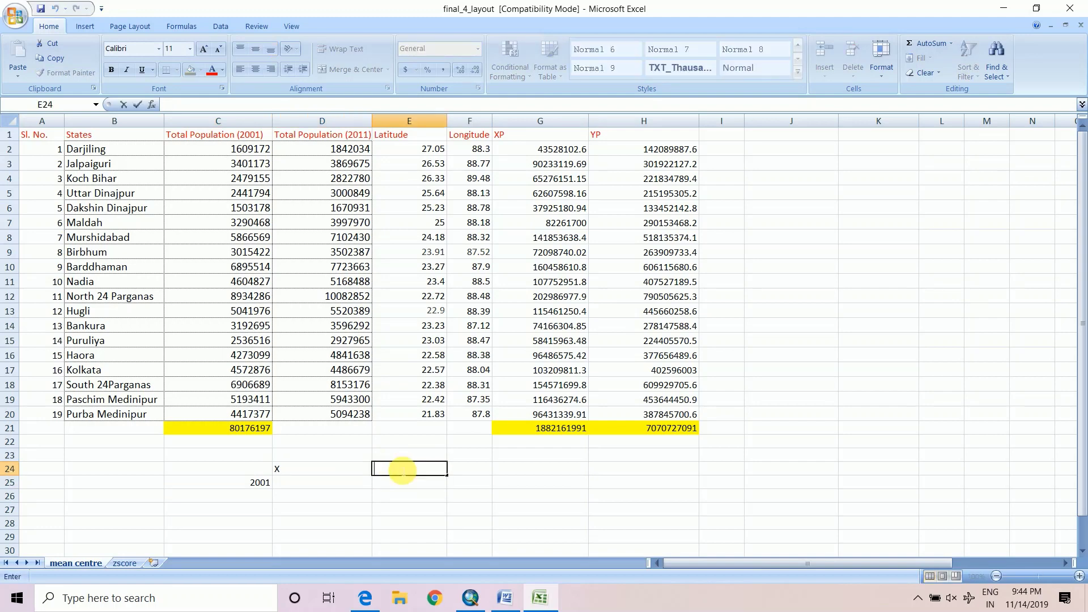
{"action": "left_click", "coordinate": [506, 598]}
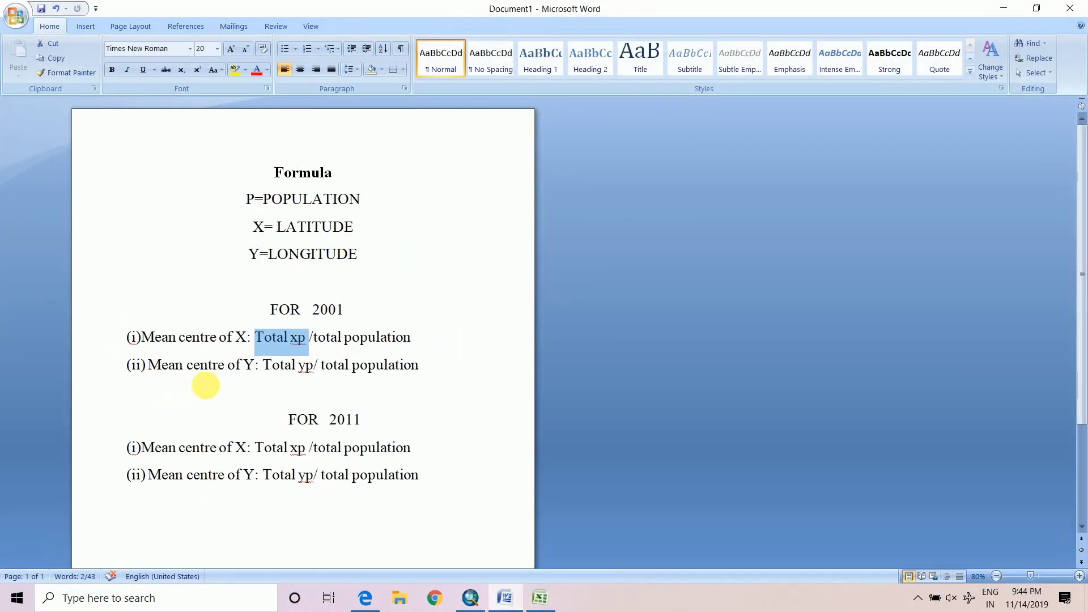
{"action": "left_click", "coordinate": [274, 336]}
{"action": "left_click_drag", "start_coordinate": [255, 338], "coordinate": [411, 337]}
{"action": "left_click", "coordinate": [540, 598]}
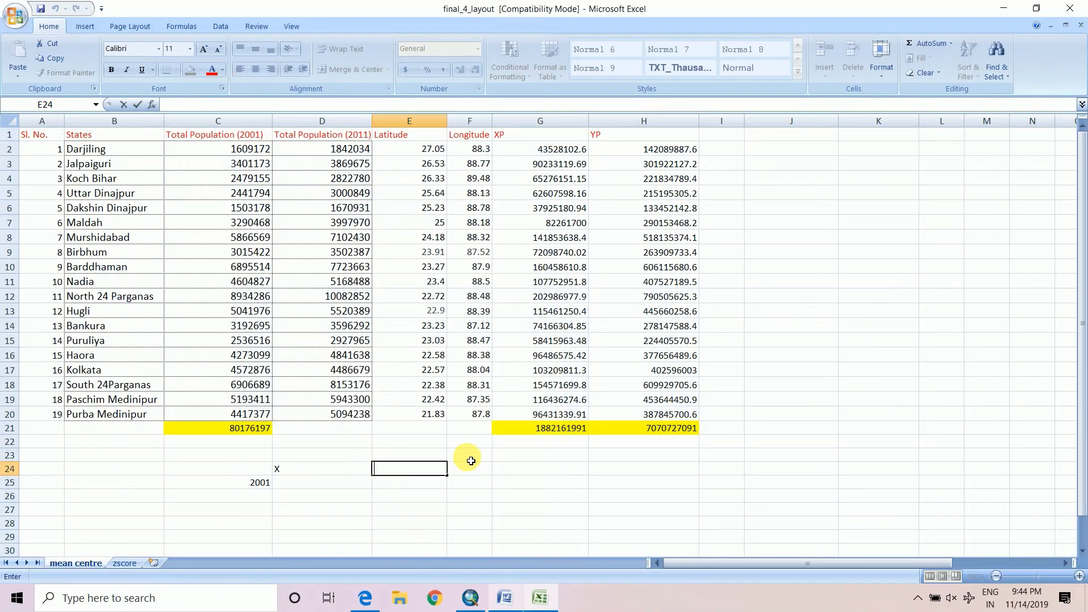
- Calculate the 2001 mean centre of X in cell E24 with =G21/C21
{"action": "type", "text": "="}
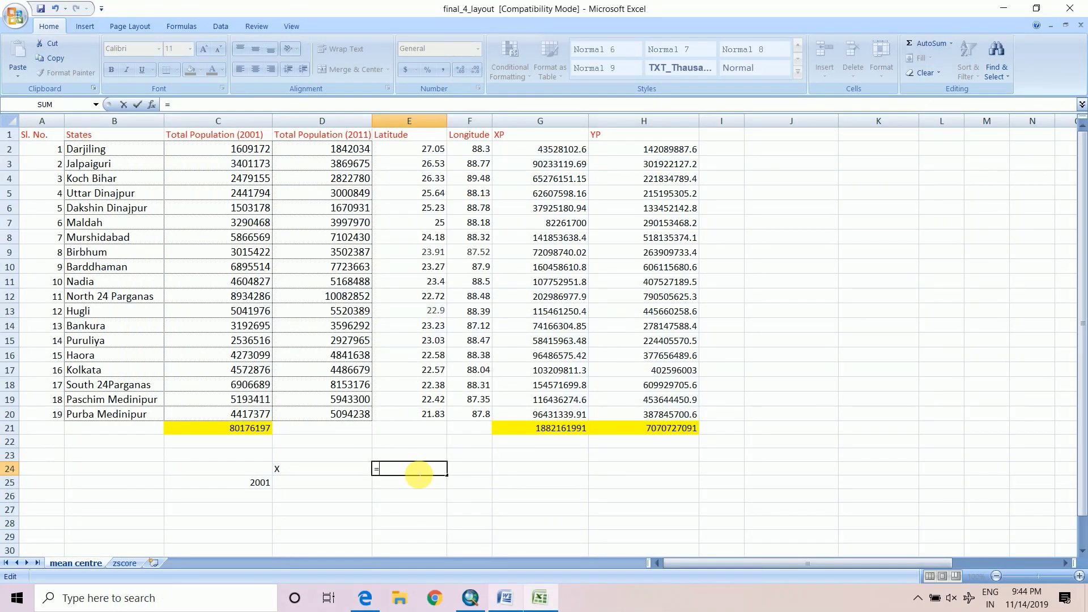
{"action": "left_click", "coordinate": [555, 430]}
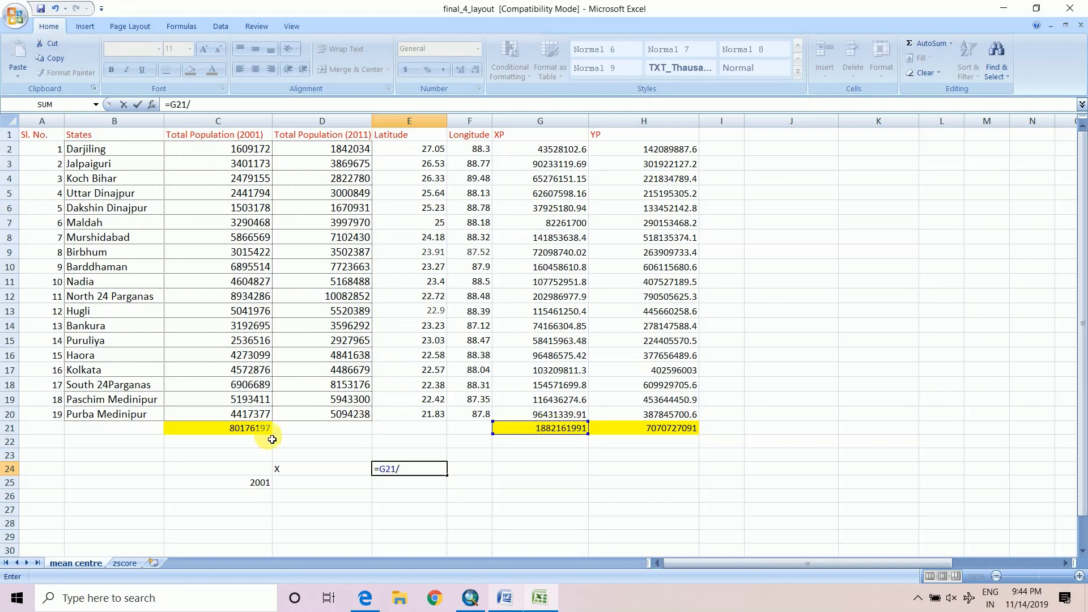
{"action": "left_click", "coordinate": [252, 431]}
{"action": "key", "text": "Return"}
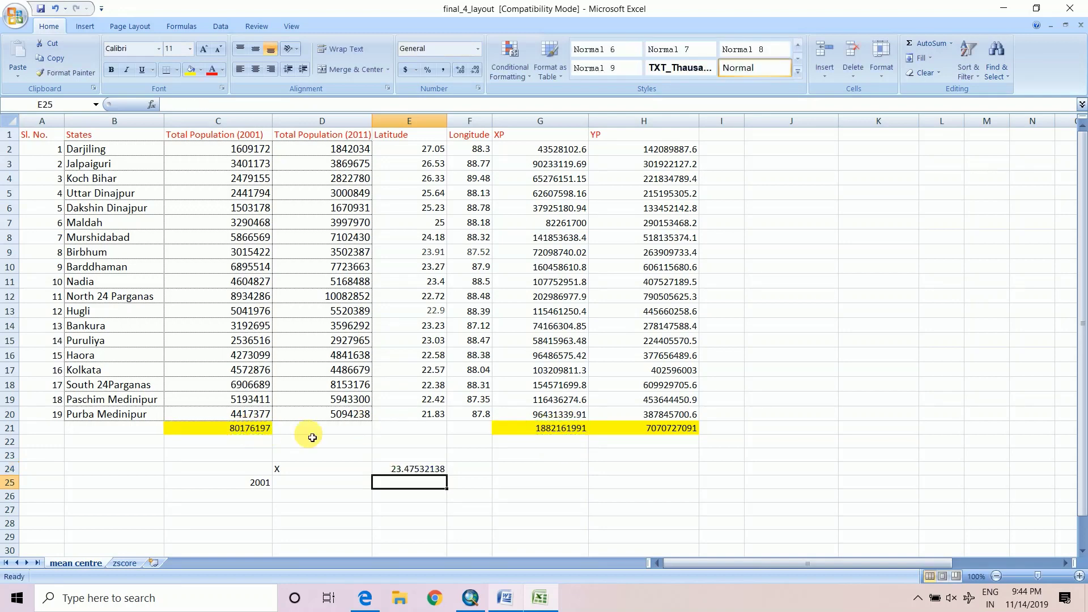
- Label cell D25 as Y and calculate the 2001 mean centre of Y in E25 with =H21/C21
{"action": "left_click", "coordinate": [308, 487]}
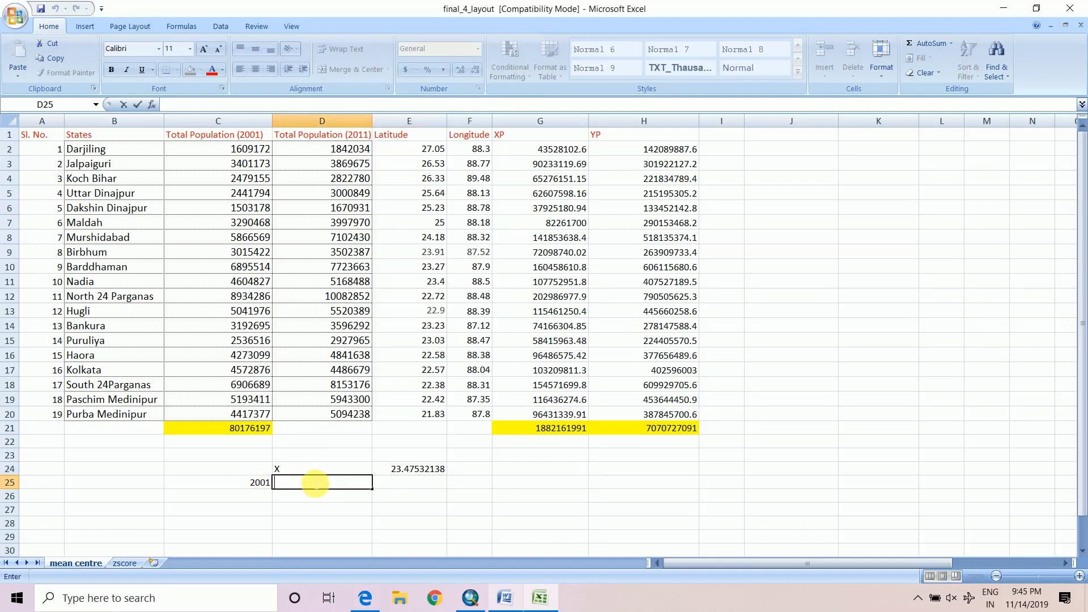
{"action": "type", "text": "Y"}
{"action": "left_click", "coordinate": [431, 484]}
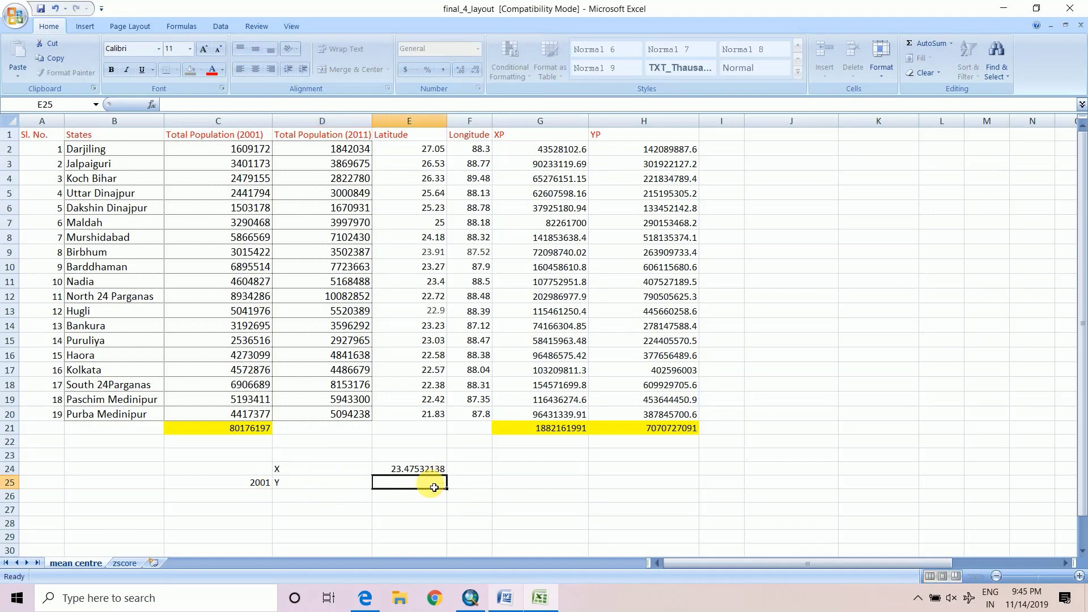
{"action": "type", "text": "="}
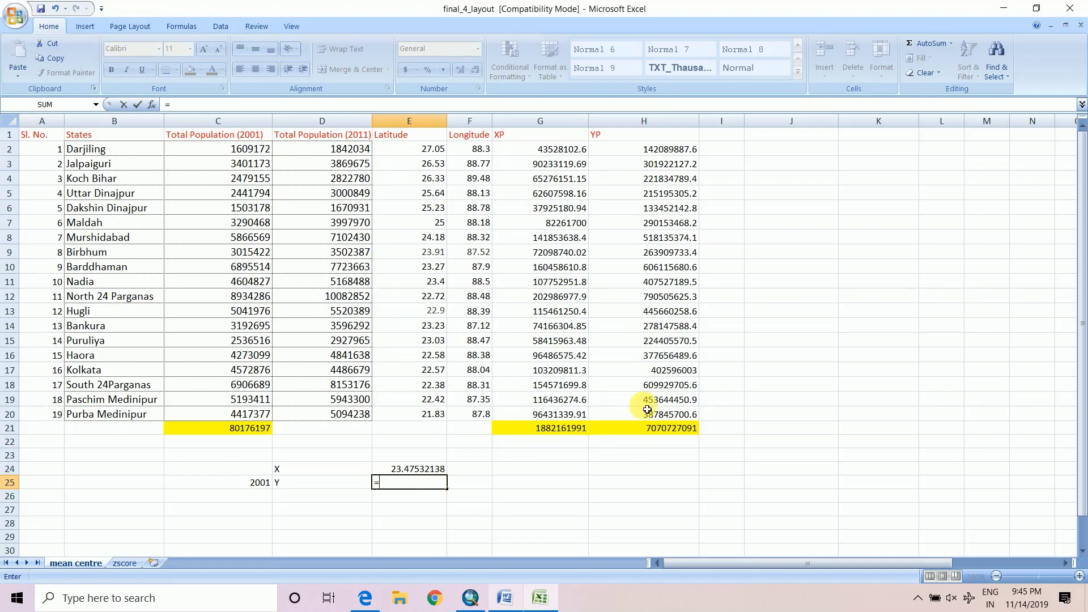
{"action": "left_click", "coordinate": [641, 440]}
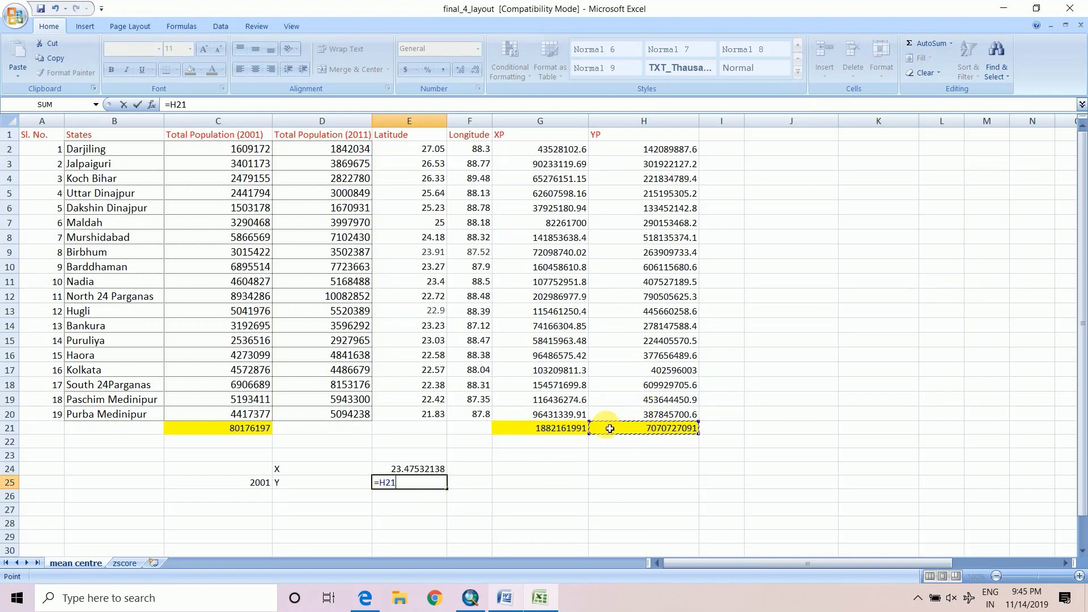
{"action": "type", "text": "/"}
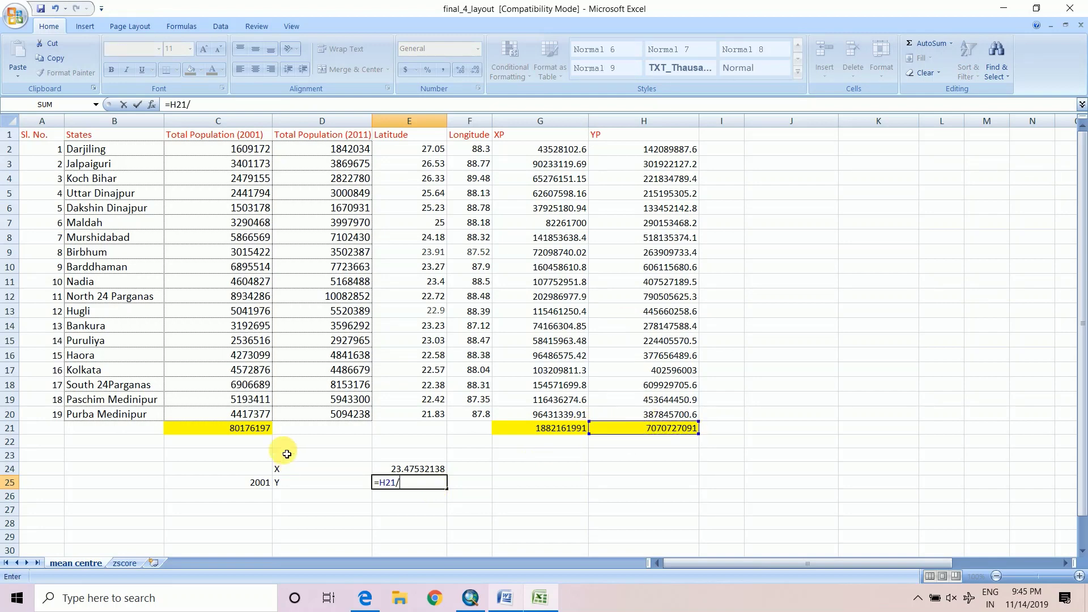
{"action": "key", "text": "Return"}
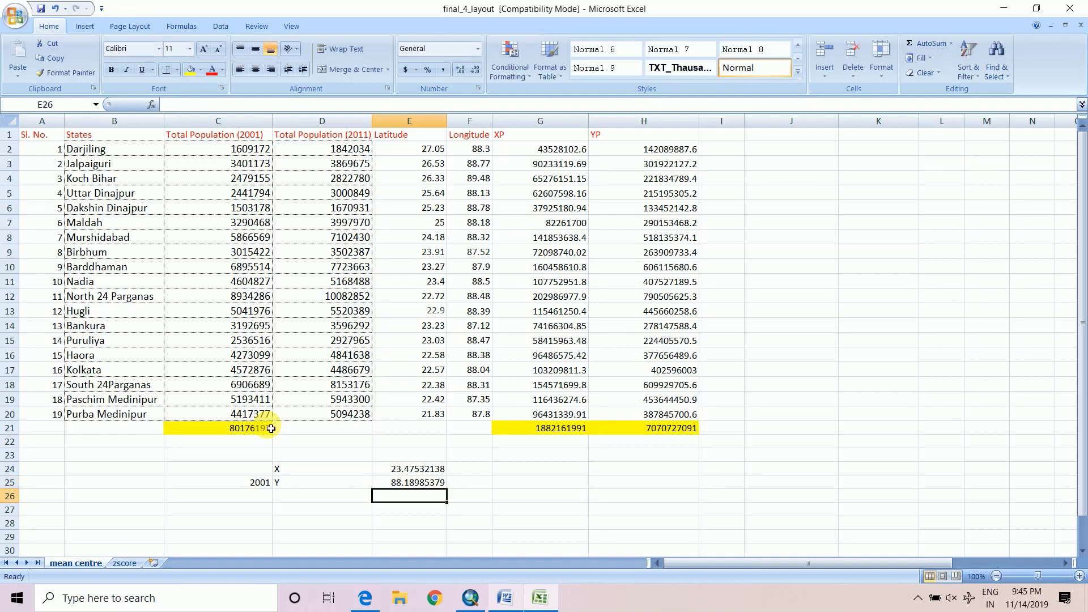
{"action": "left_click", "coordinate": [240, 473]}
{"action": "left_click_drag", "start_coordinate": [240, 473], "coordinate": [389, 478]}
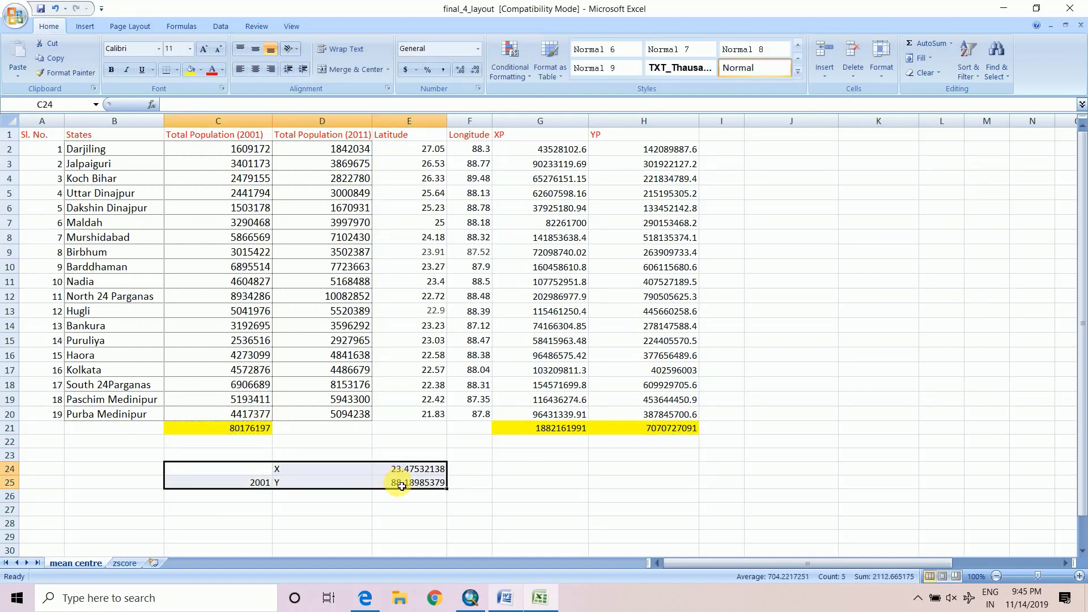
{"action": "left_click", "coordinate": [337, 68]}
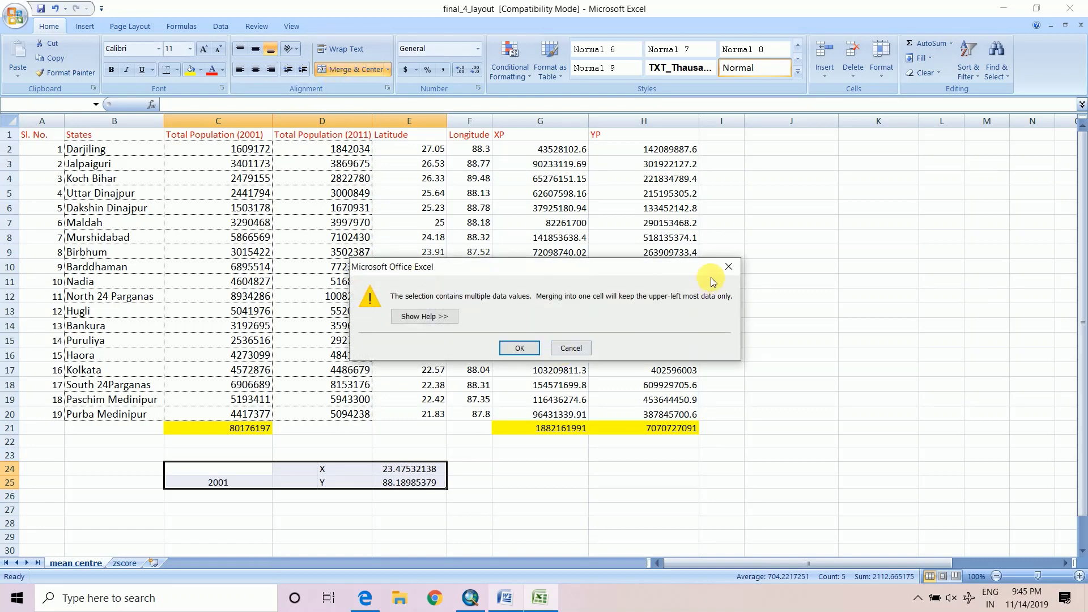
{"action": "left_click", "coordinate": [728, 267]}
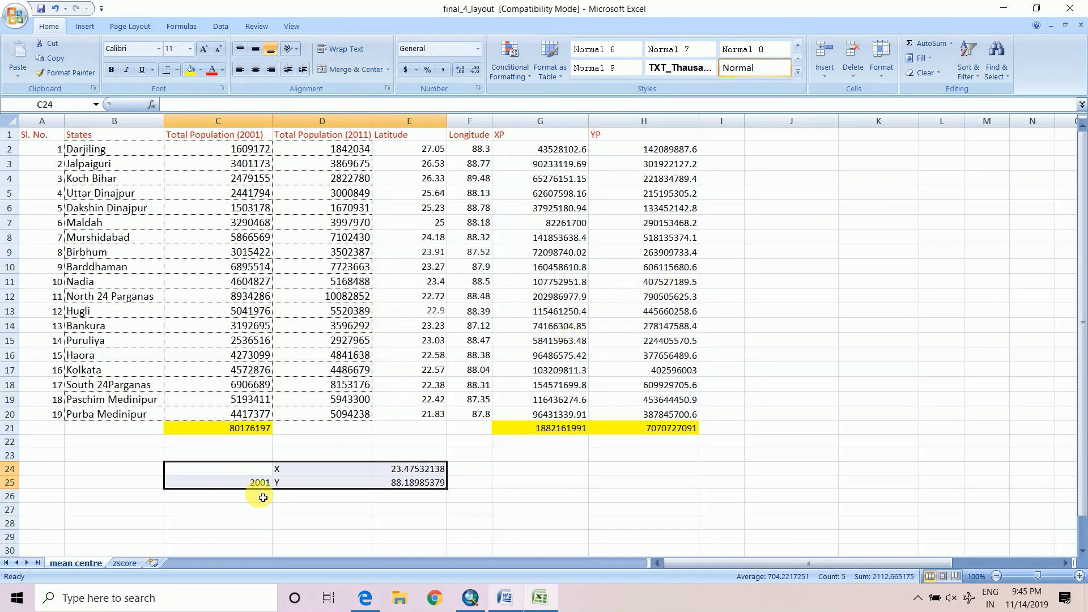
- Merge and center cells C24:C25 so the 2001 label spans the X and Y rows
{"action": "left_click_drag", "start_coordinate": [258, 469], "coordinate": [243, 481]}
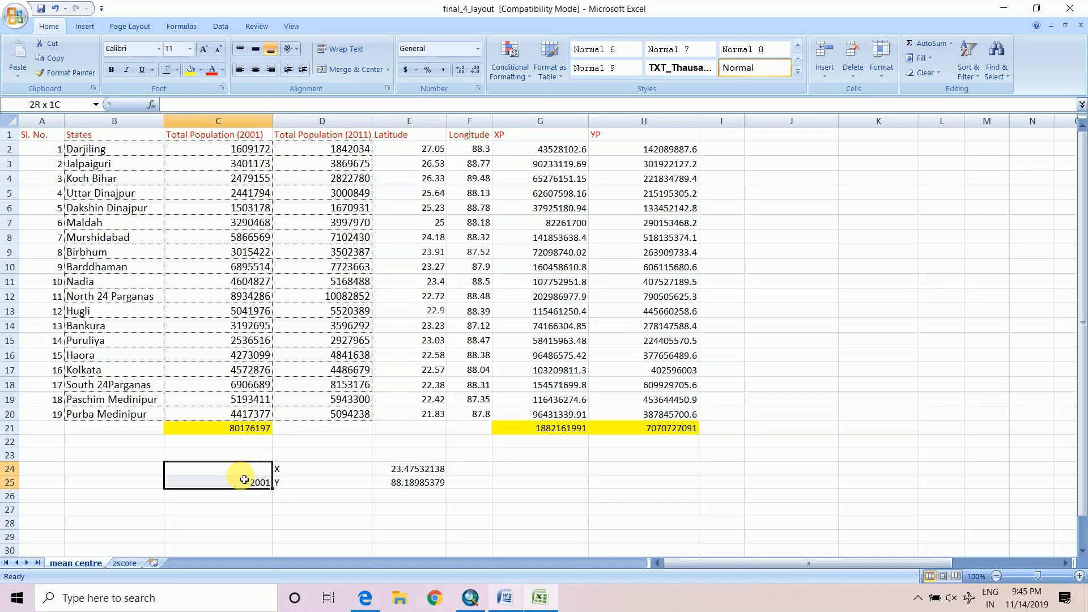
{"action": "left_click", "coordinate": [352, 70]}
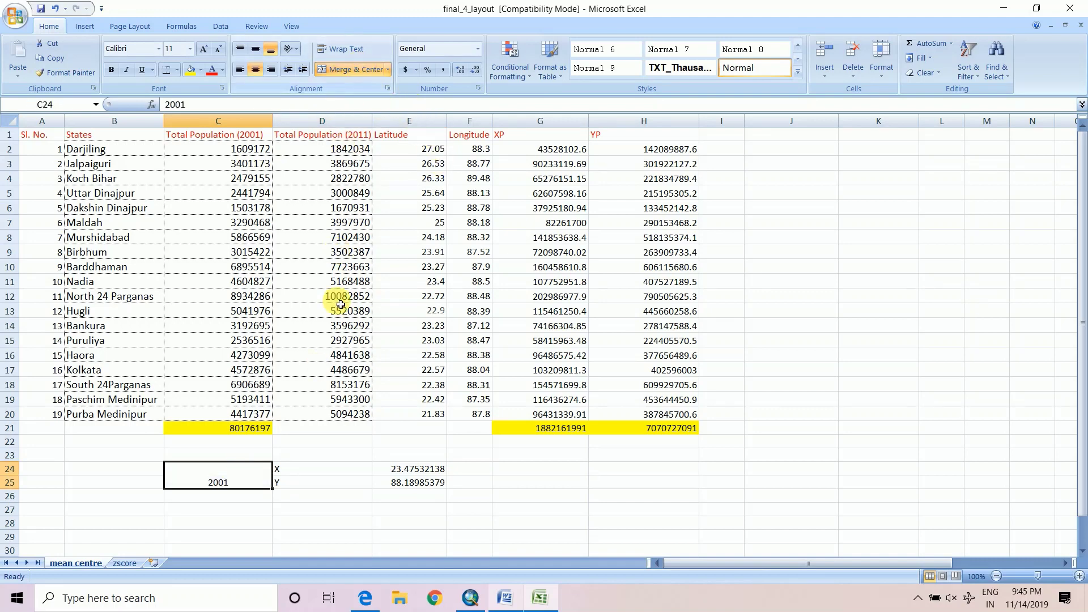
{"action": "left_click", "coordinate": [307, 474]}
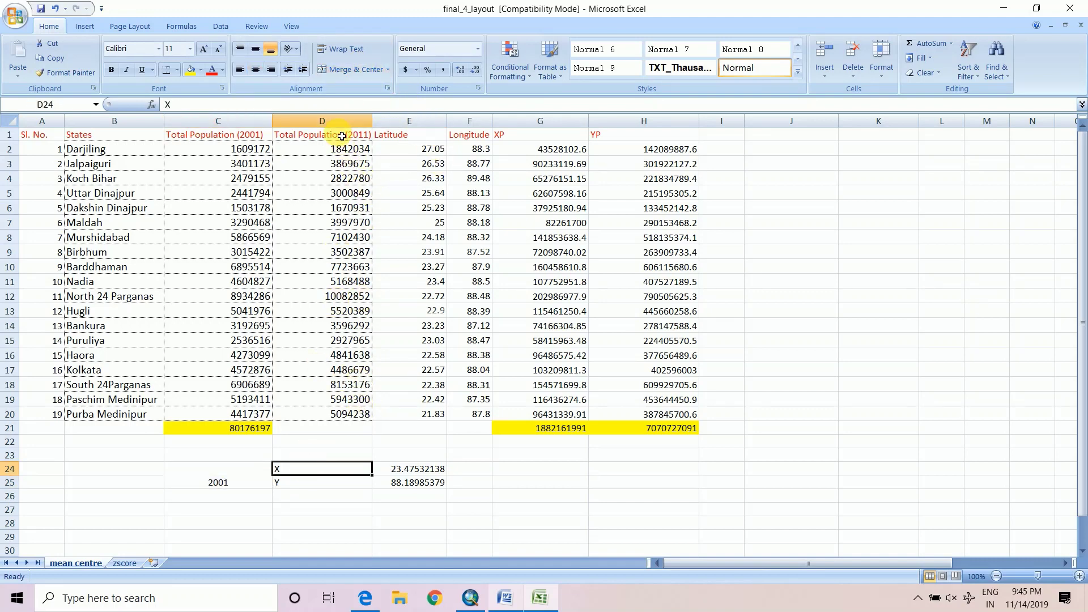
- Add the headings XP in J1 and YP in K1 for the 2011 population calculations
{"action": "left_click_drag", "start_coordinate": [342, 136], "coordinate": [346, 412]}
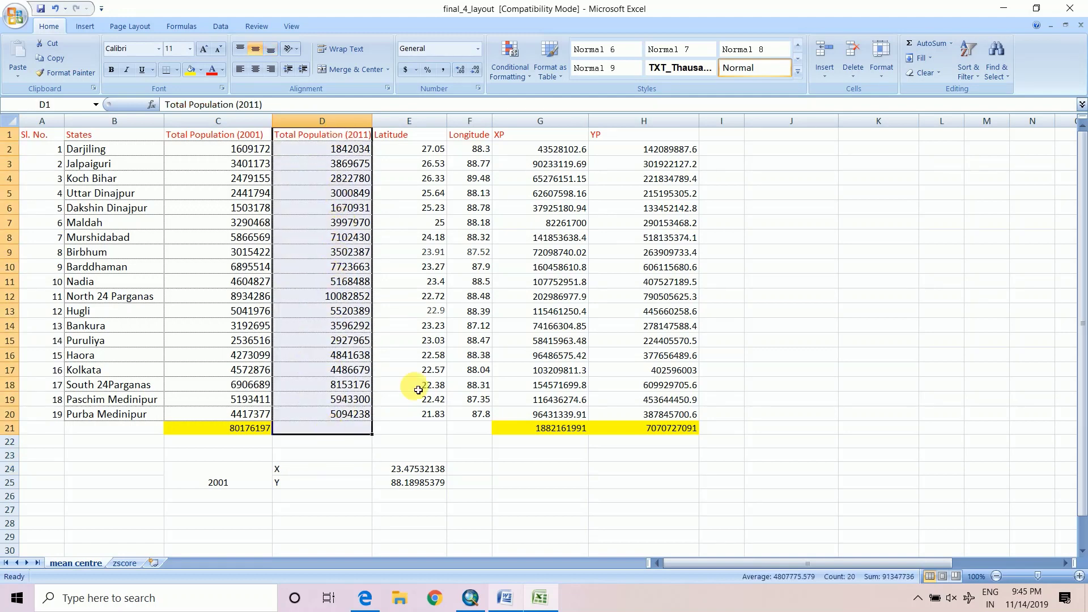
{"action": "left_click", "coordinate": [827, 222]}
{"action": "left_click", "coordinate": [767, 139]}
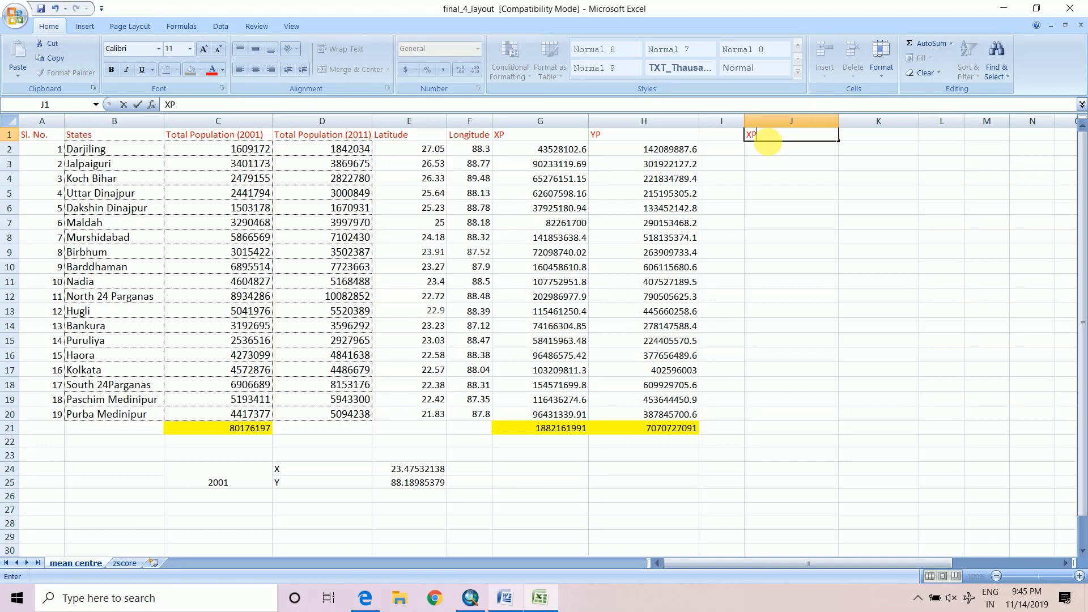
{"action": "left_click", "coordinate": [866, 143]}
{"action": "type", "text": "YP"}
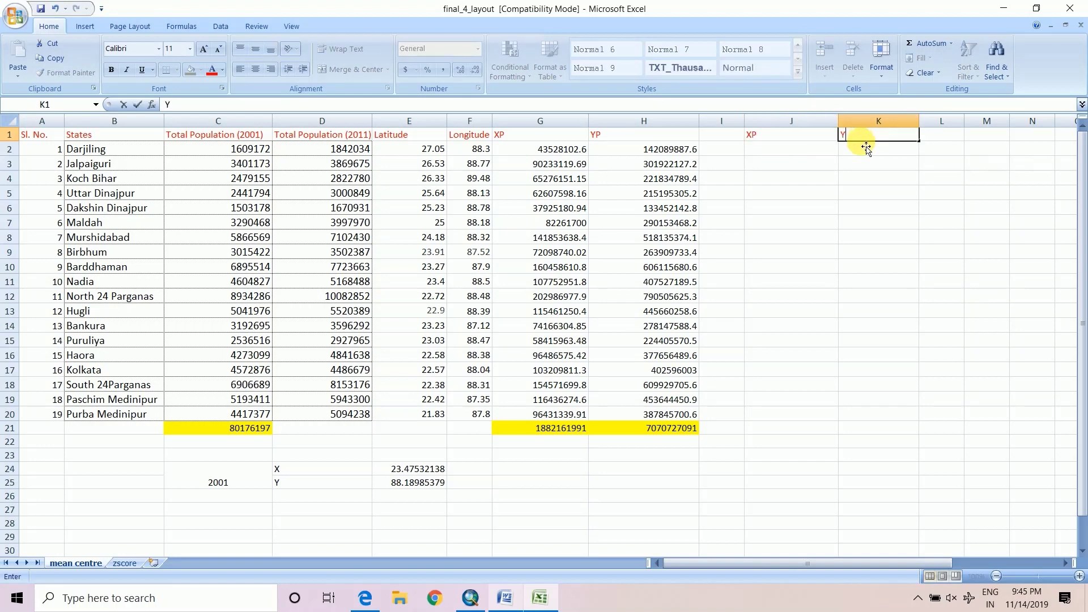
- Calculate the 2011 XP value in J2 with =D2*E2 and fill the formula down to J20
{"action": "left_click", "coordinate": [800, 150]}
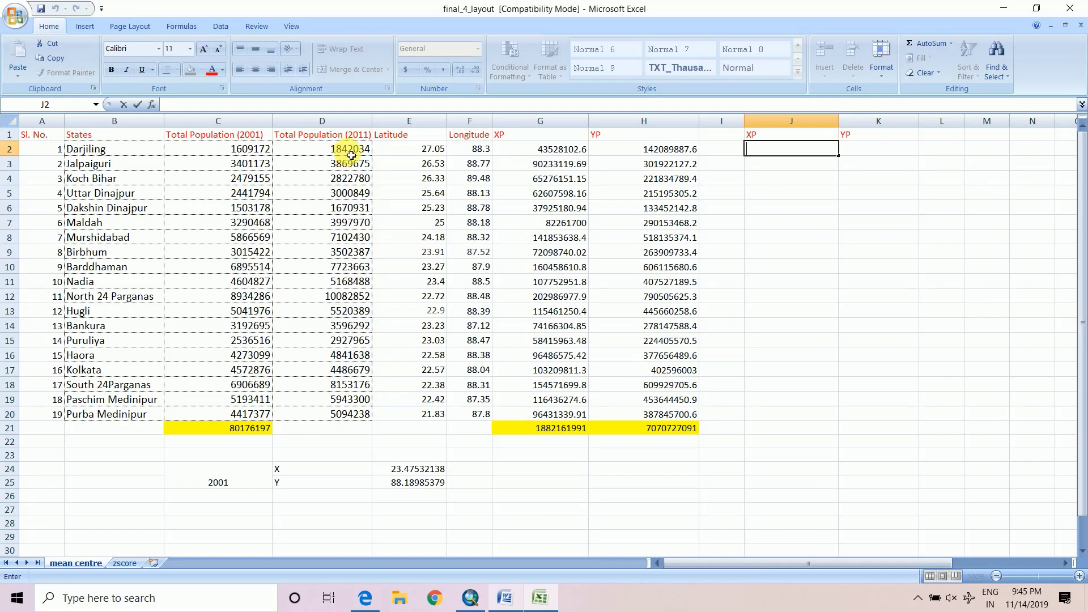
{"action": "left_click", "coordinate": [763, 149]}
{"action": "type", "text": "="}
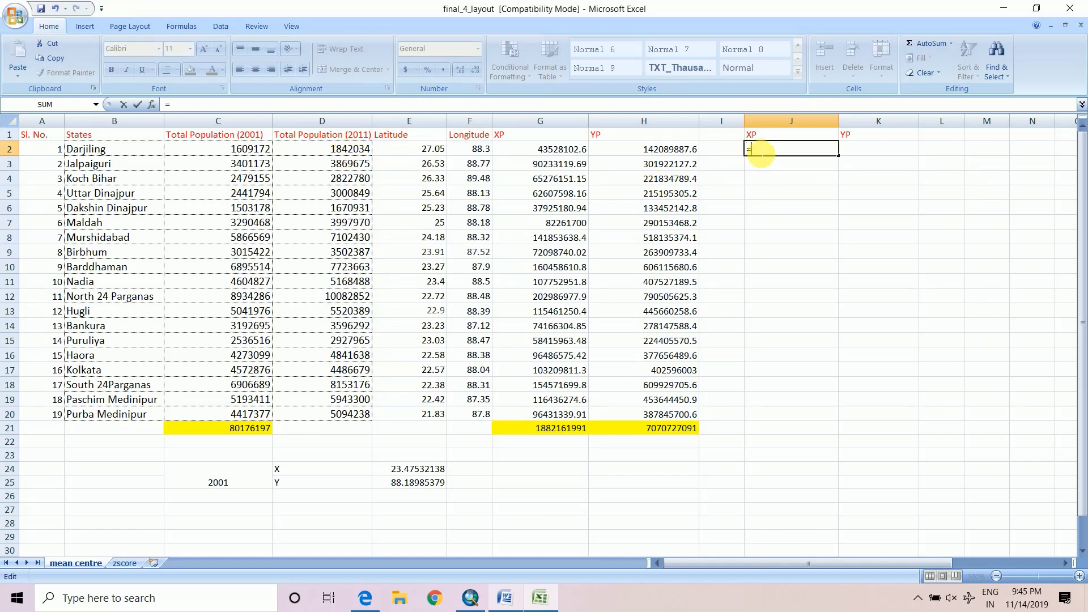
{"action": "left_click", "coordinate": [339, 154]}
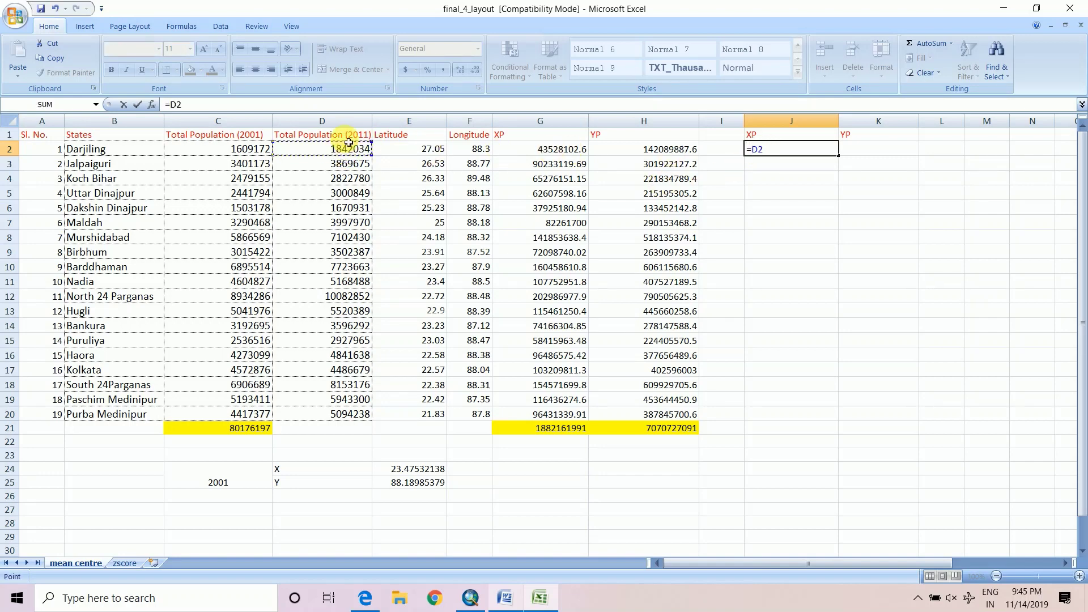
{"action": "type", "text": "*"}
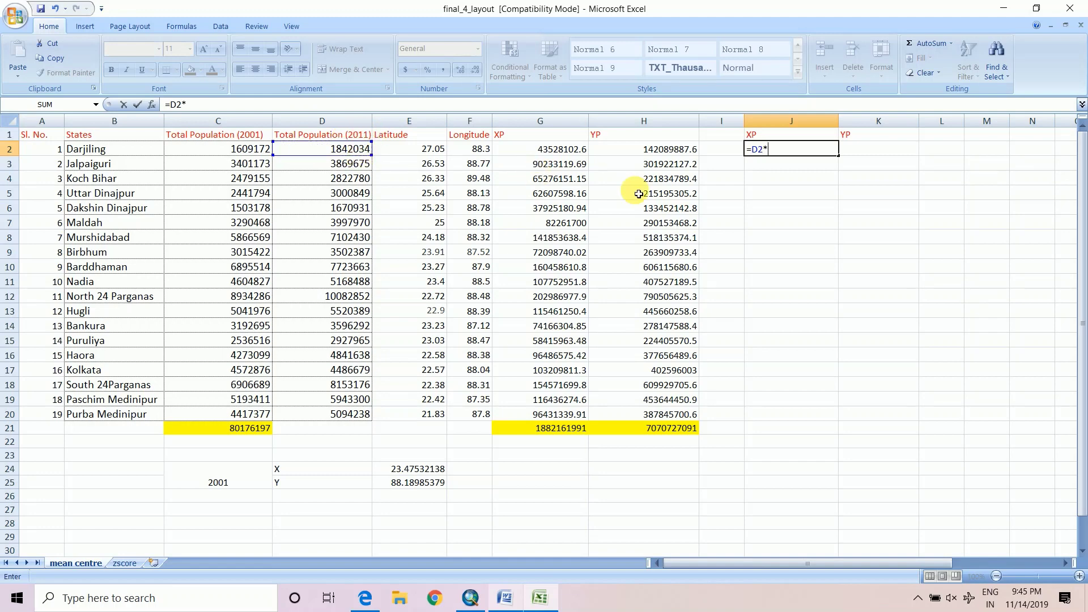
{"action": "left_click", "coordinate": [419, 153]}
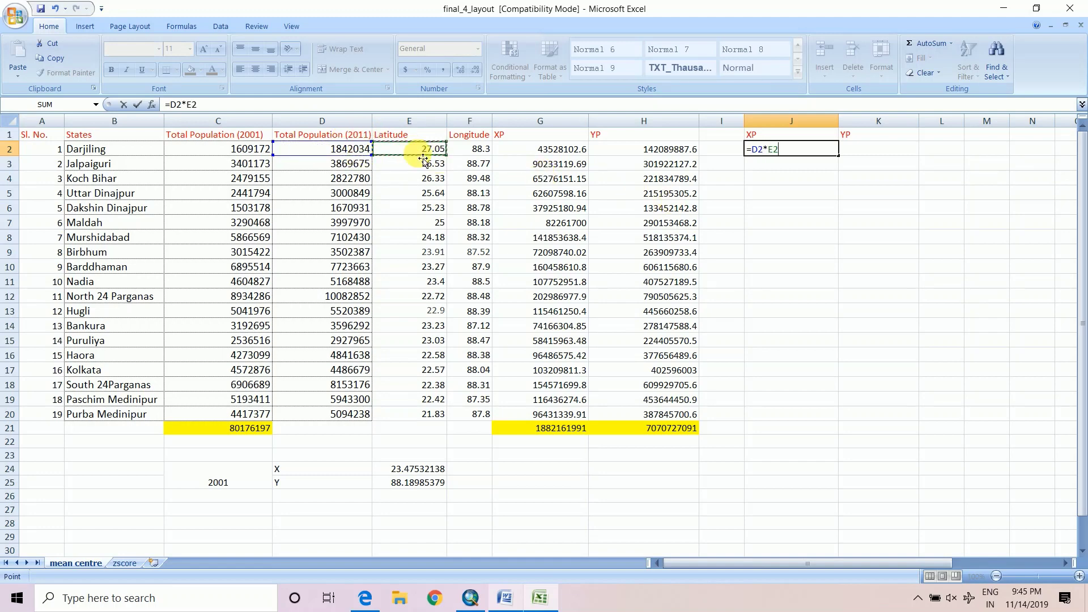
{"action": "key", "text": "Return"}
{"action": "left_click", "coordinate": [797, 152]}
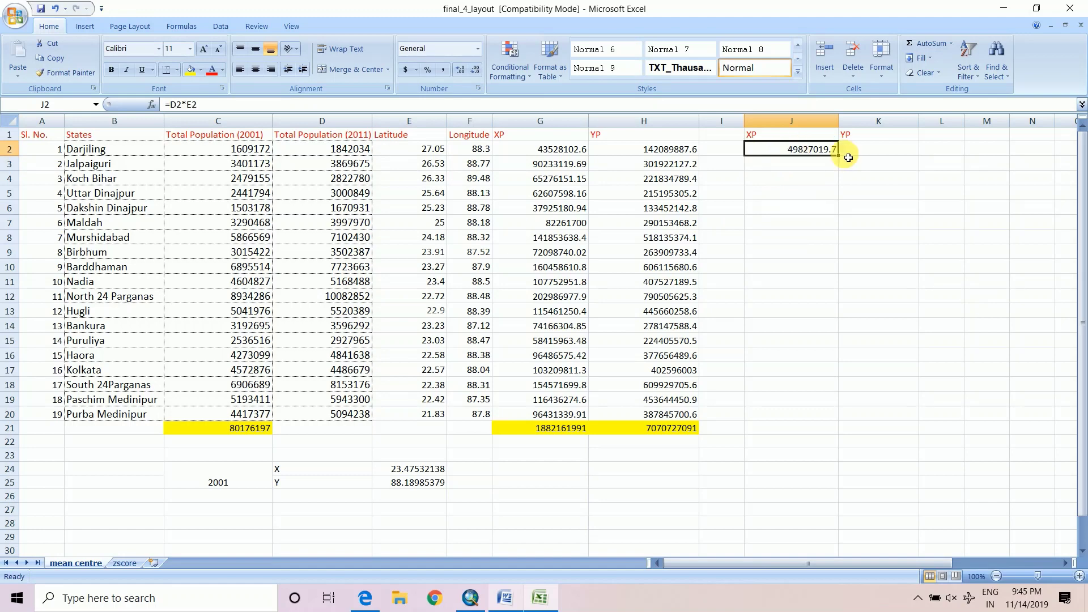
{"action": "left_click_drag", "start_coordinate": [844, 162], "coordinate": [829, 425]}
{"action": "left_click", "coordinate": [785, 429]}
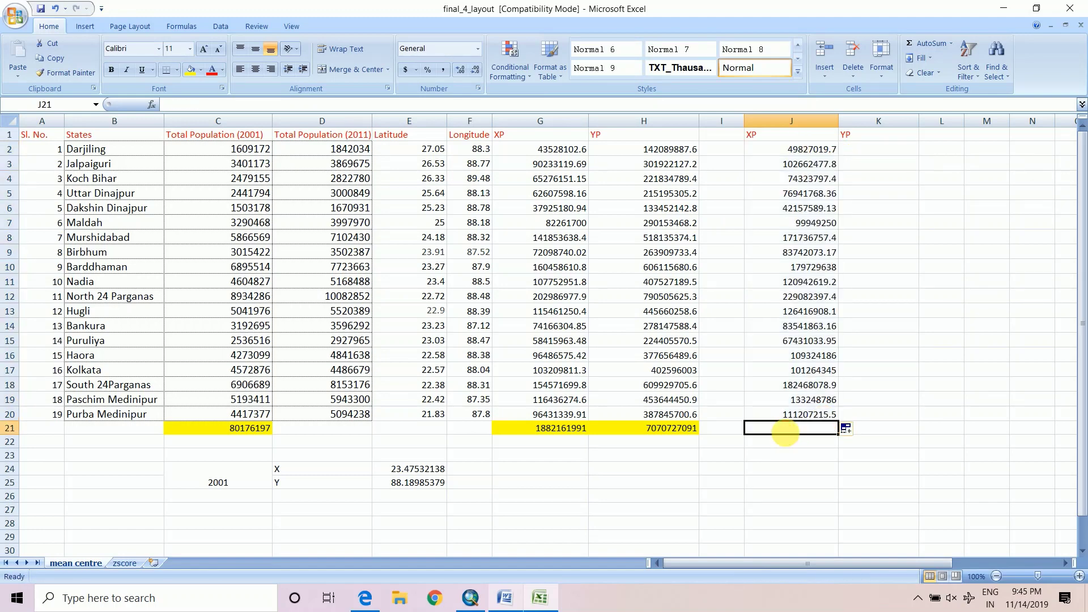
- Calculate the 2011 YP value in K2 with =D2*F2 and fill the formula down to K20
{"action": "left_click", "coordinate": [877, 157]}
{"action": "type", "text": "="}
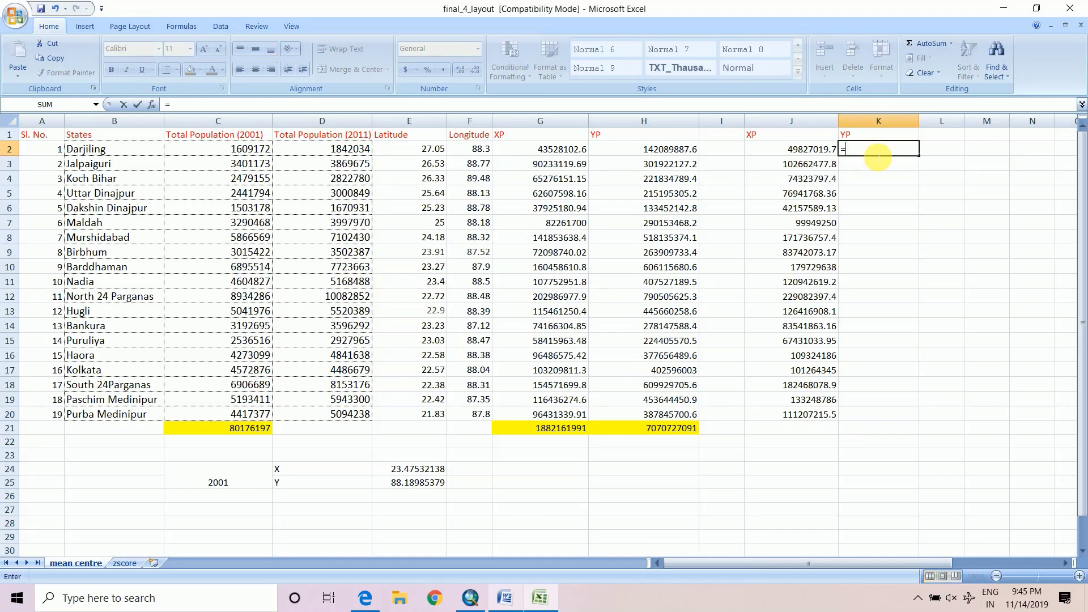
{"action": "left_click", "coordinate": [371, 155]}
{"action": "type", "text": "*"}
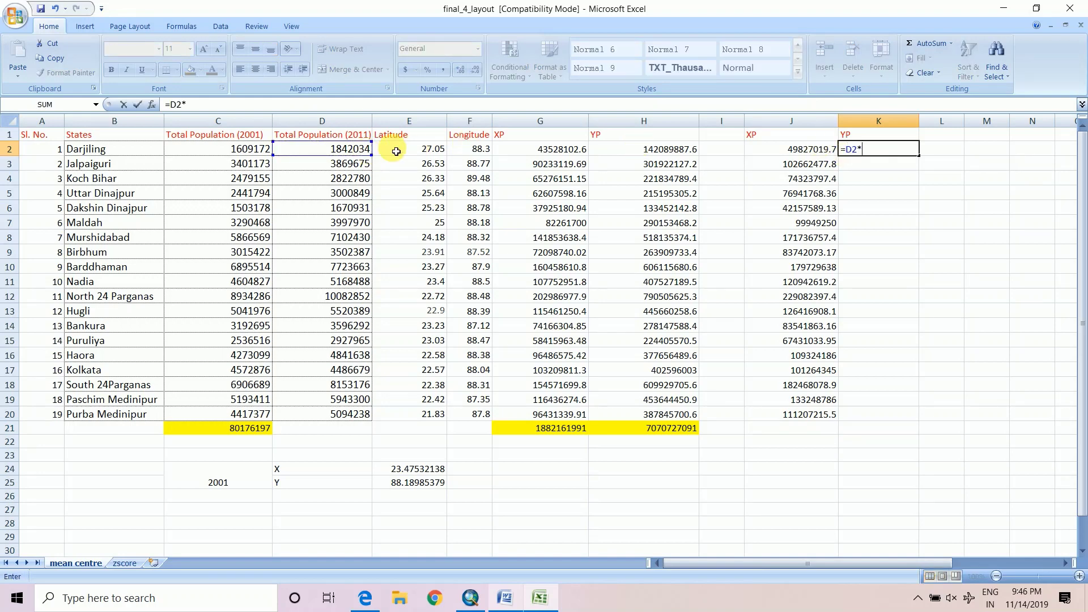
{"action": "left_click", "coordinate": [478, 154]}
{"action": "key", "text": "Return"}
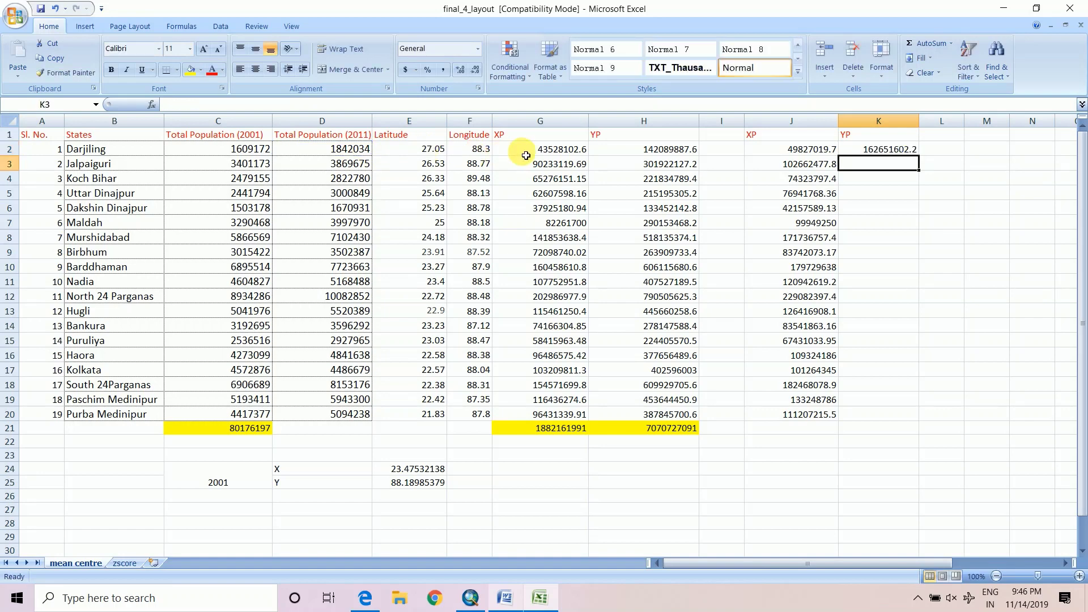
{"action": "left_click", "coordinate": [914, 153]}
{"action": "left_click_drag", "start_coordinate": [923, 158], "coordinate": [906, 422]}
- Total the 2011 XP column in cell J21 with =SUM(J2:J20)
{"action": "left_click", "coordinate": [809, 444]}
{"action": "left_click", "coordinate": [788, 431]}
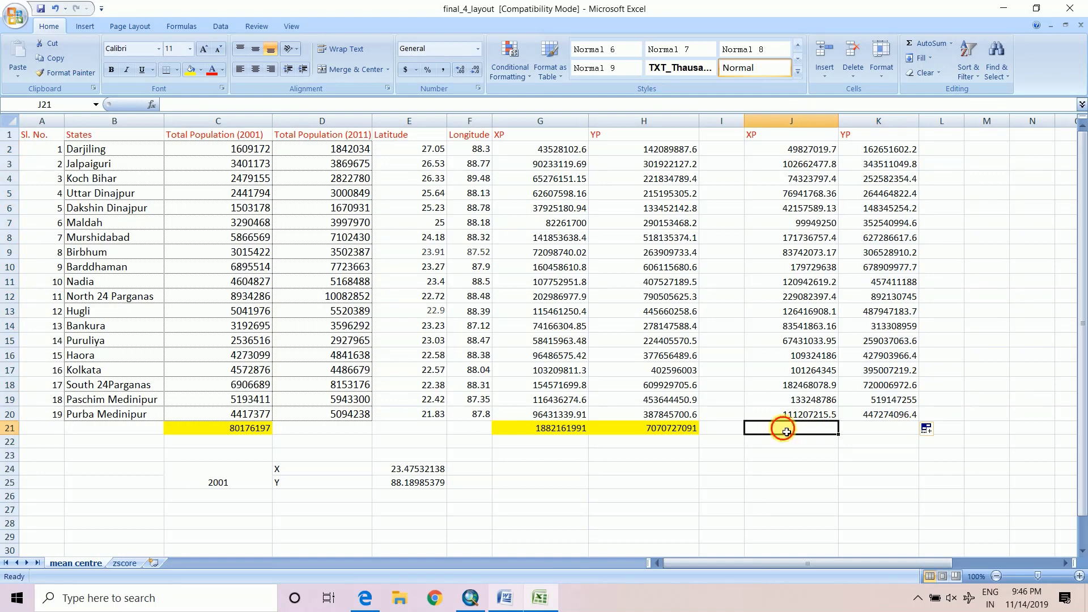
{"action": "type", "text": "="}
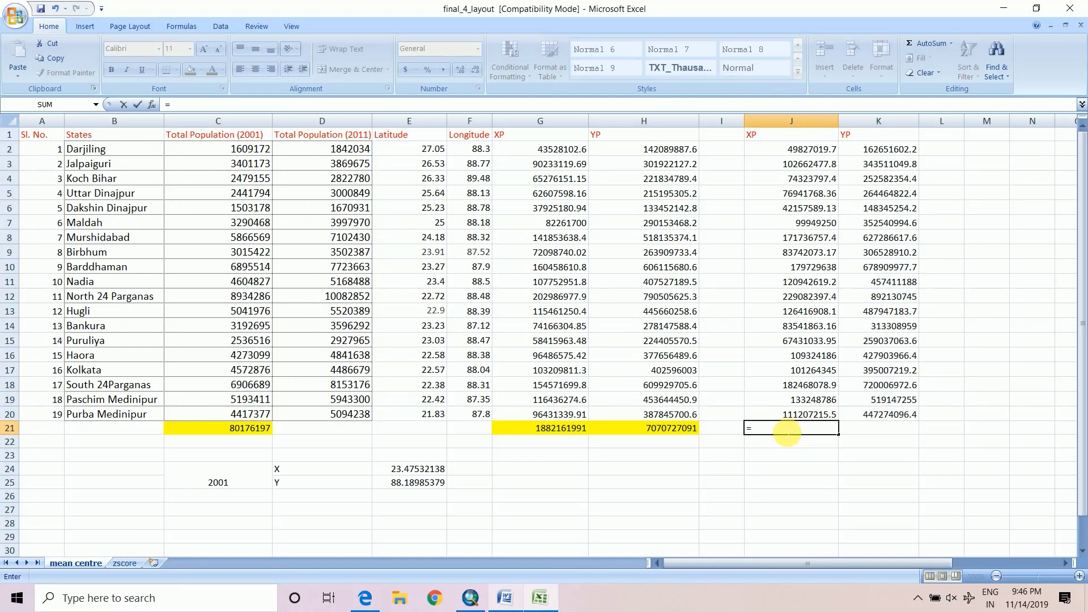
{"action": "type", "text": "SUM"}
{"action": "double_click", "coordinate": [792, 448]}
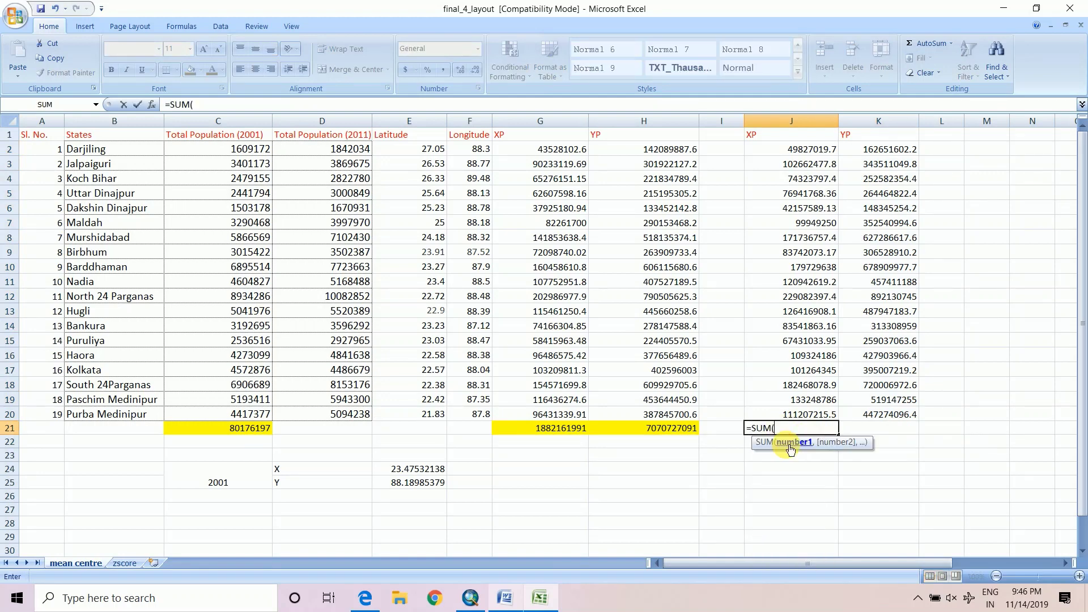
{"action": "left_click_drag", "start_coordinate": [811, 149], "coordinate": [809, 414]}
{"action": "type", "text": ")"}
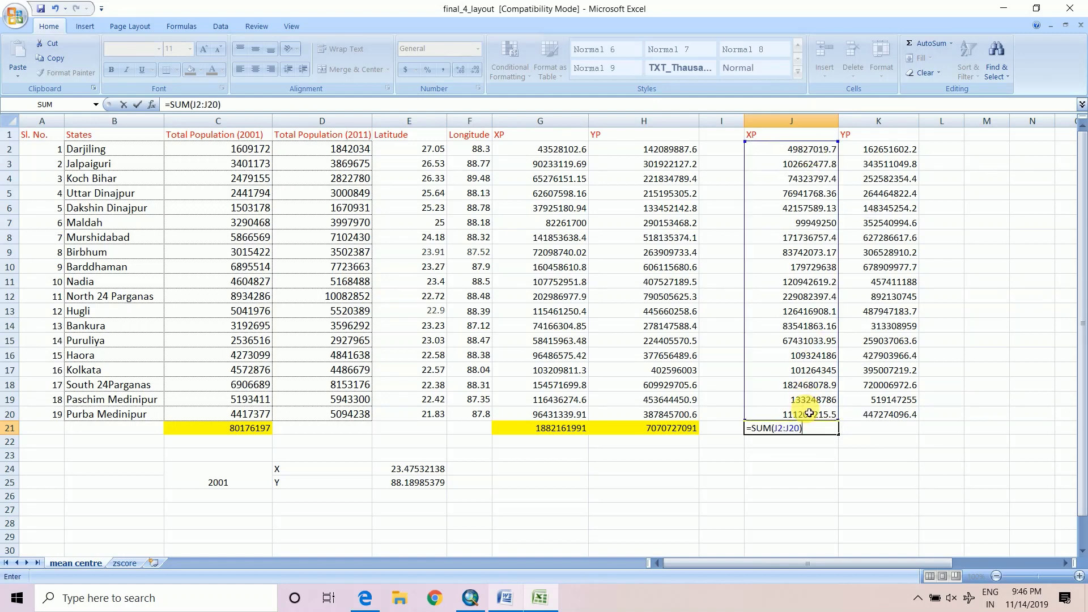
{"action": "key", "text": "Return"}
- Total the 2011 YP column in cell K21 with =SUM(K2:K20)
{"action": "left_click", "coordinate": [868, 428]}
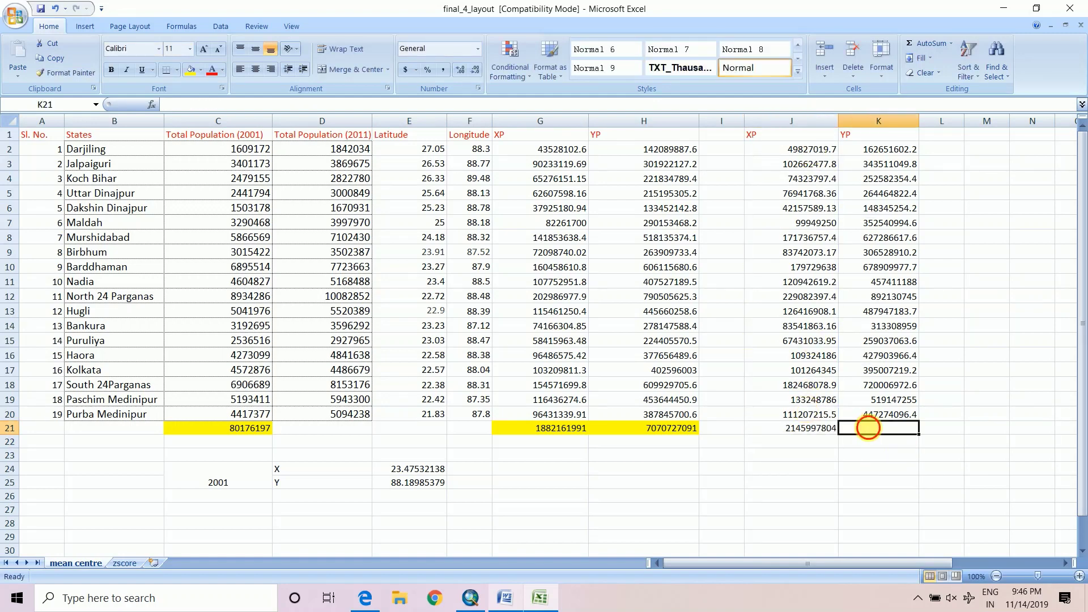
{"action": "type", "text": "="}
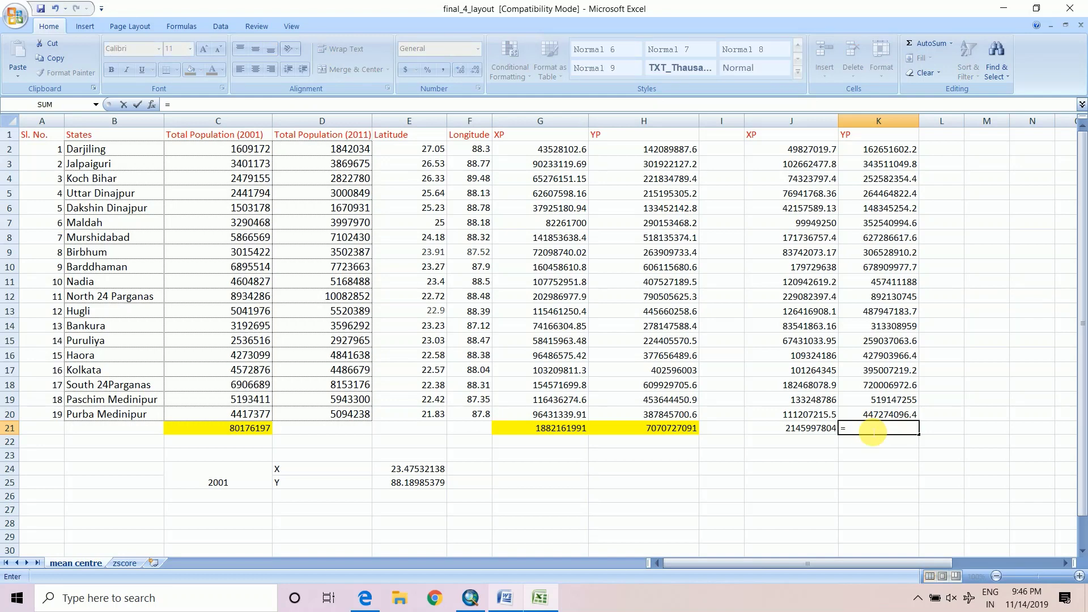
{"action": "type", "text": "SUM("}
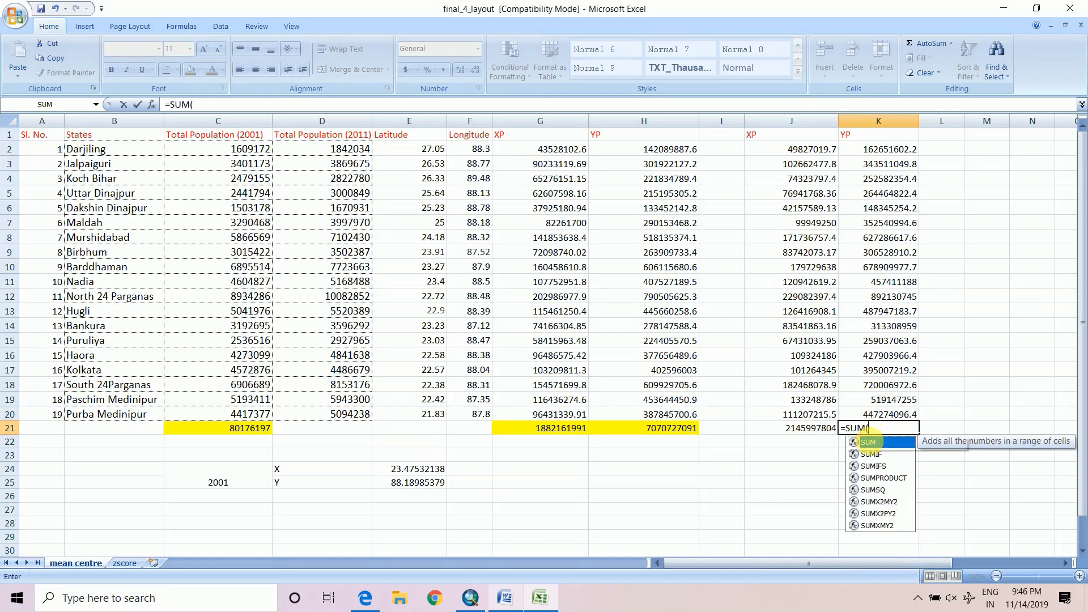
{"action": "double_click", "coordinate": [871, 443]}
{"action": "left_click_drag", "start_coordinate": [879, 149], "coordinate": [888, 419]}
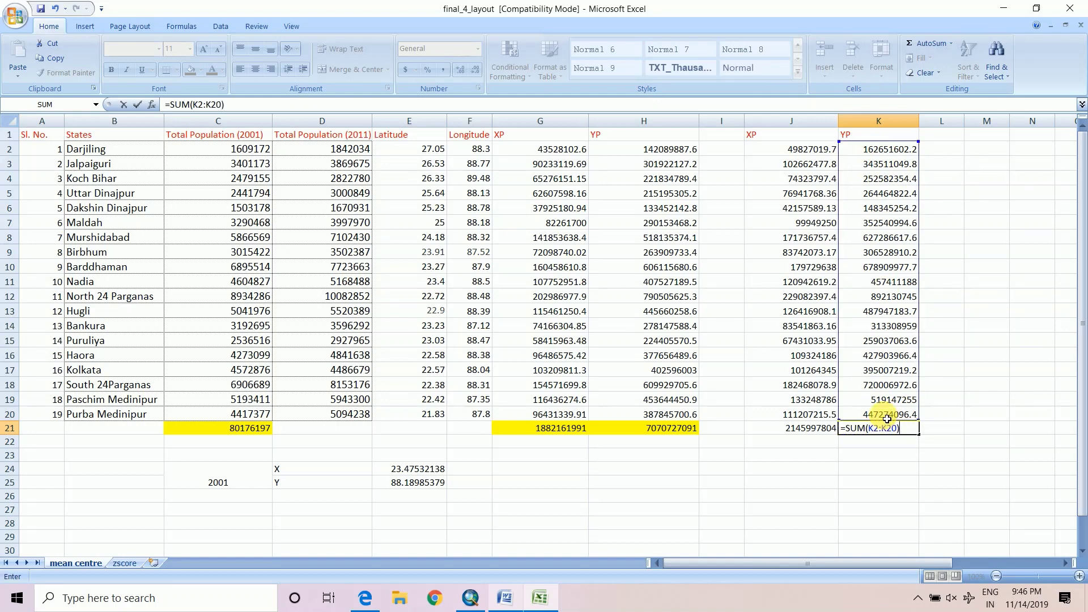
{"action": "key", "text": "Return"}
- Highlight the 2011 XP and YP totals in J21:K21 with a yellow fill
{"action": "left_click", "coordinate": [832, 431]}
{"action": "left_click_drag", "start_coordinate": [865, 429], "coordinate": [830, 429]}
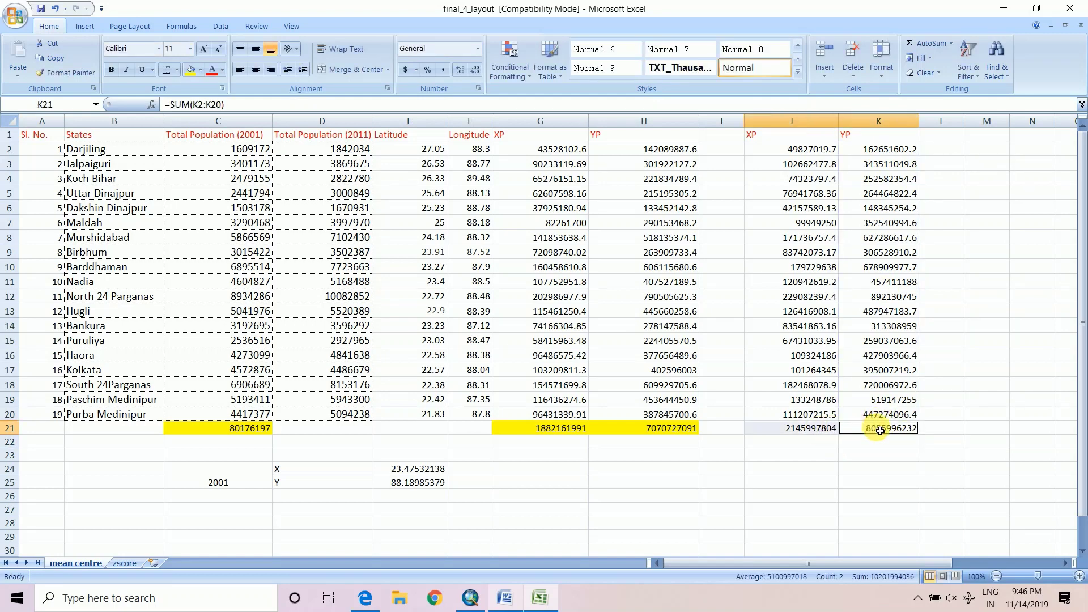
{"action": "left_click", "coordinate": [195, 73]}
- Label the 2011 results with 2011 in H24, X in I24 and Y in I25
{"action": "left_click", "coordinate": [650, 472]}
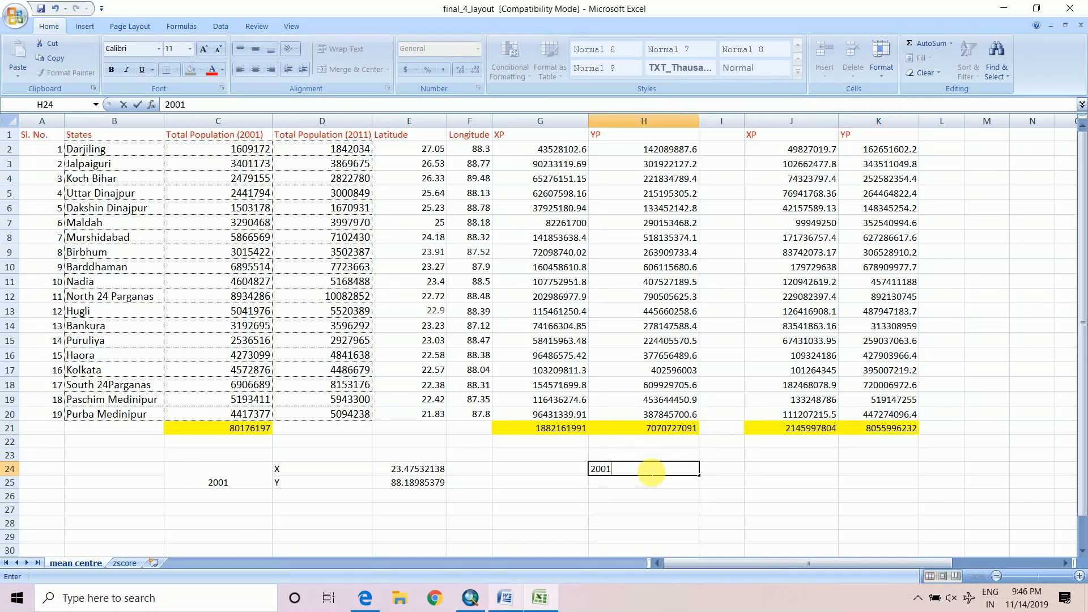
{"action": "type", "text": "011"}
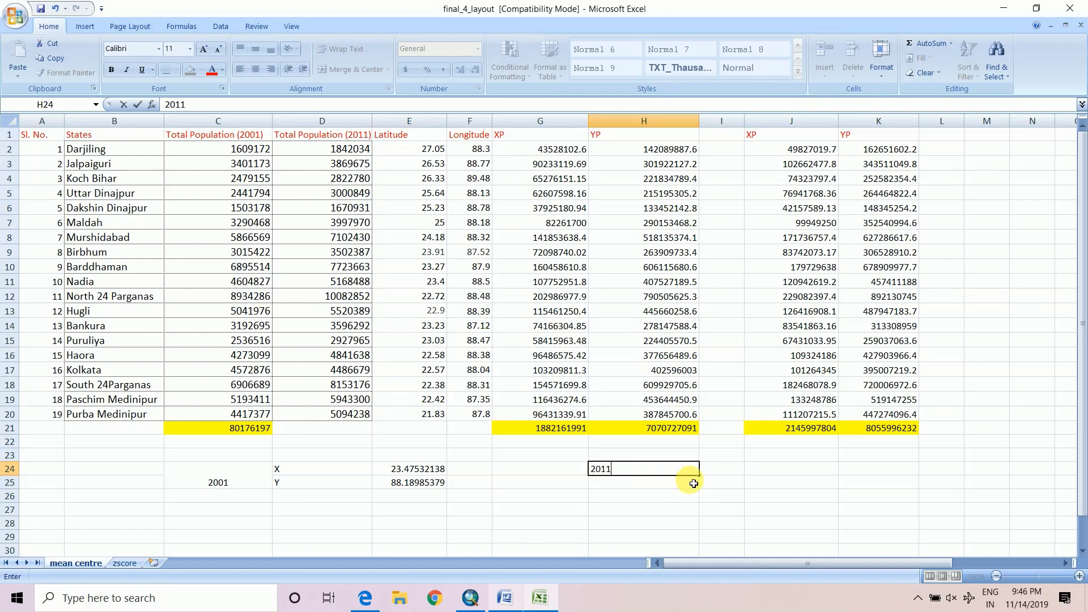
{"action": "left_click", "coordinate": [730, 474]}
{"action": "type", "text": "X"}
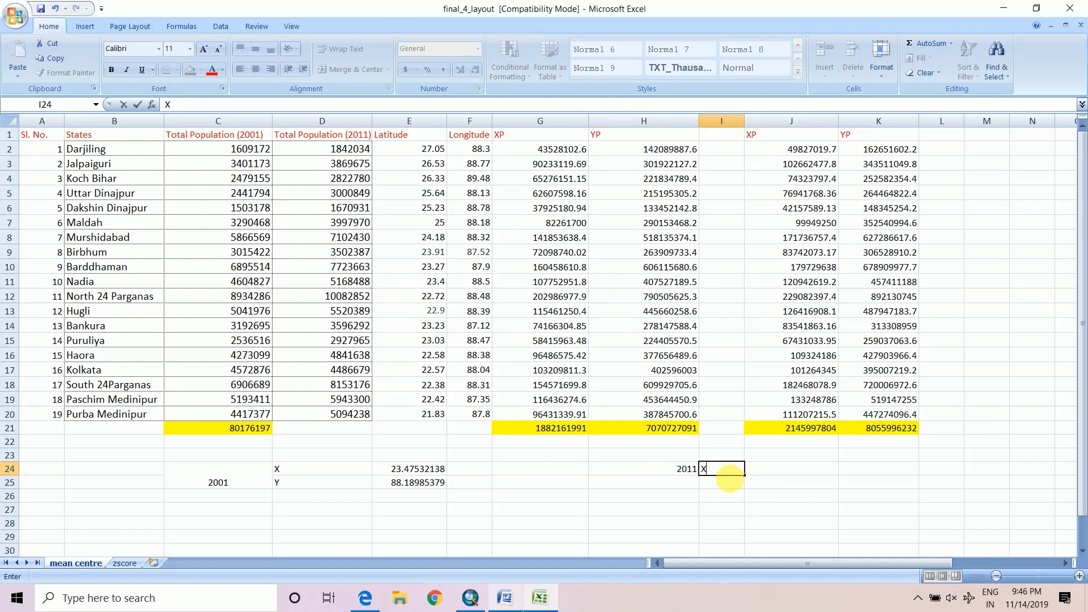
{"action": "left_click", "coordinate": [718, 484]}
{"action": "type", "text": "U"}
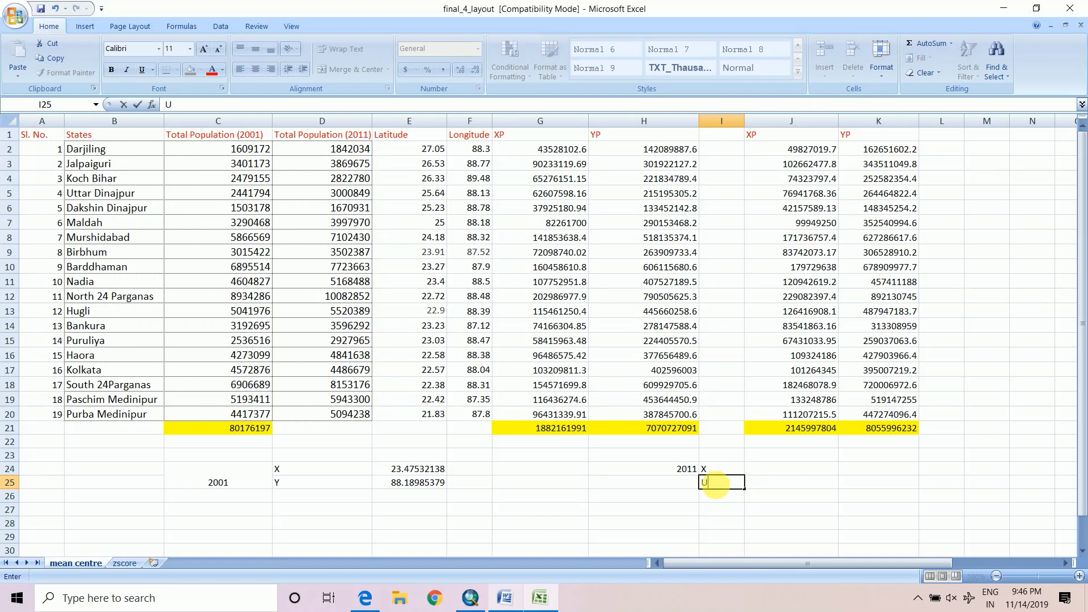
{"action": "type", "text": "Y"}
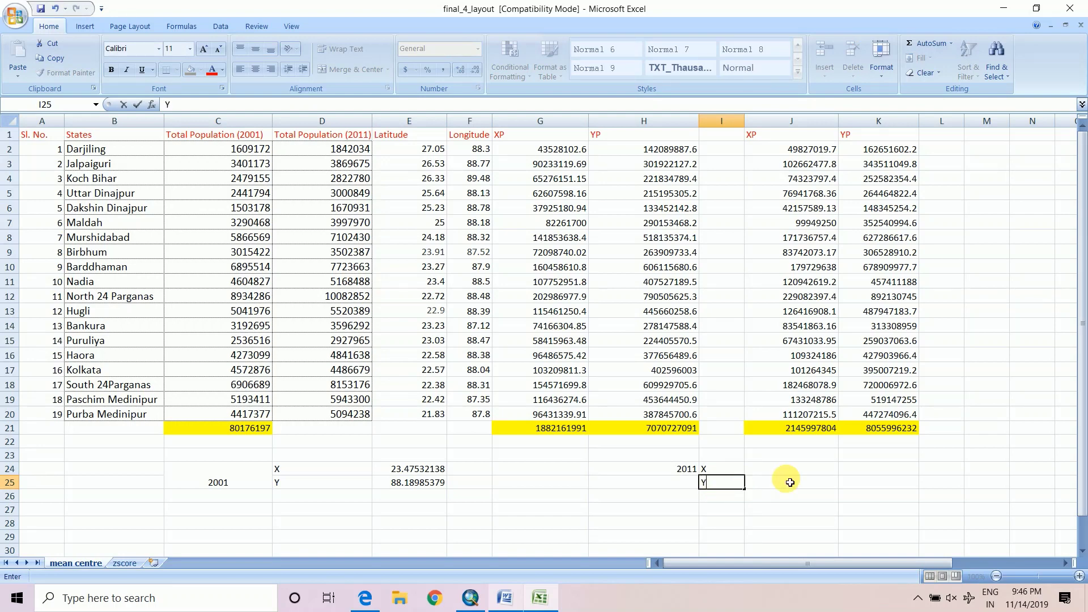
- Enter =J21/C21 in cell J24 as the 2011 mean centre of X
{"action": "left_click", "coordinate": [776, 475]}
{"action": "type", "text": "="}
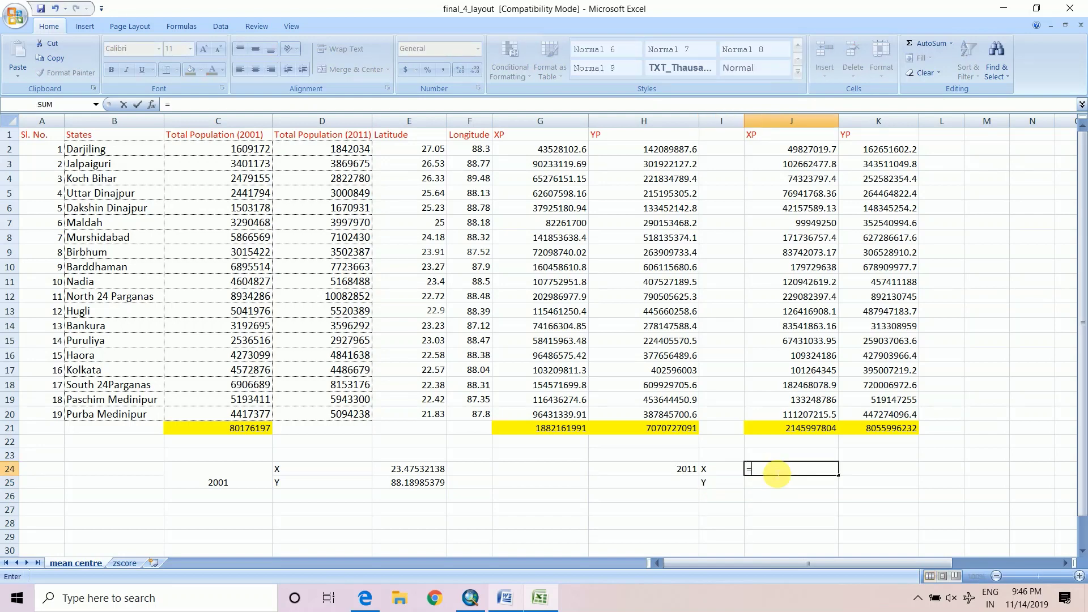
{"action": "left_click", "coordinate": [798, 433]}
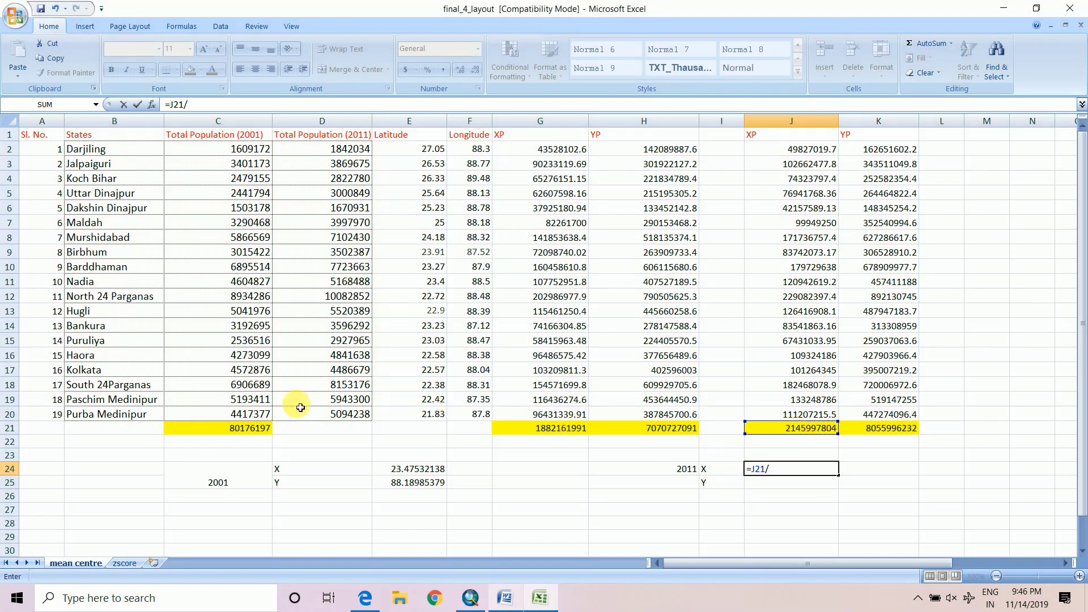
{"action": "left_click", "coordinate": [266, 433]}
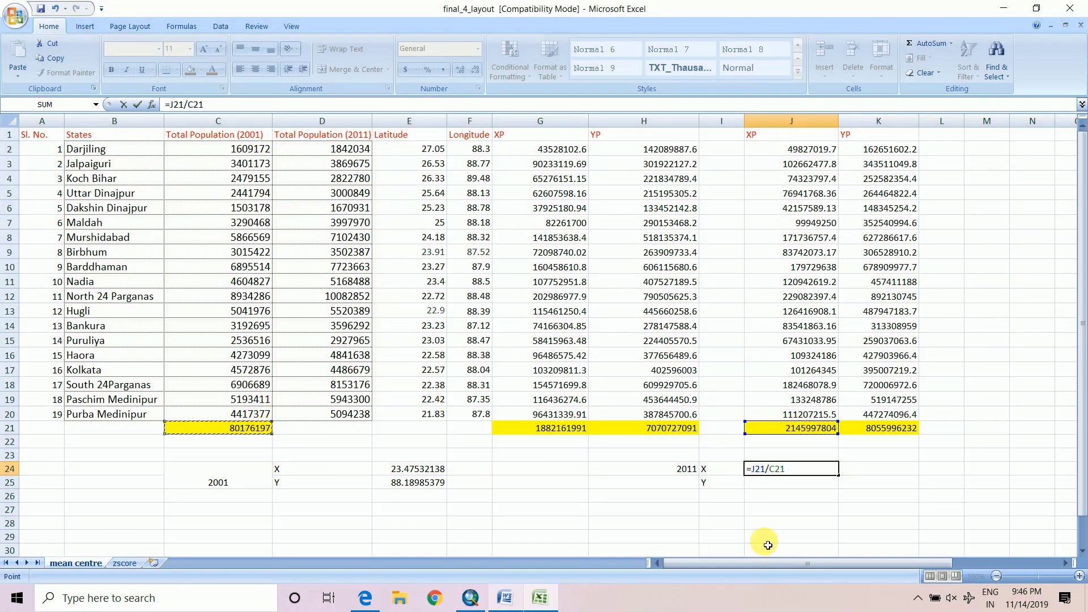
{"action": "key", "text": "Return"}
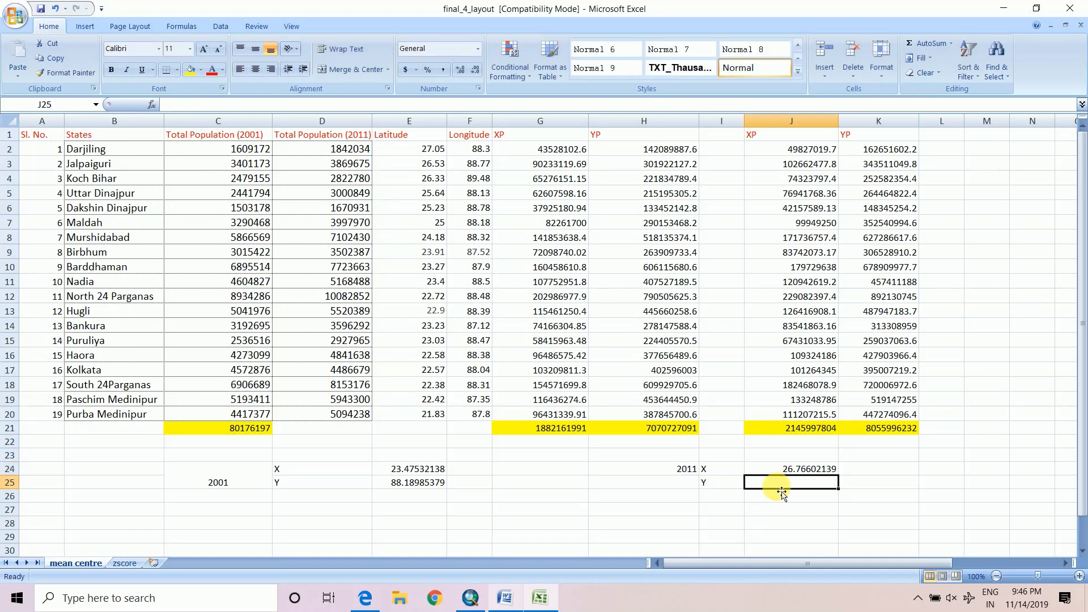
- Enter =K21/C21 in cell J25 as the 2011 mean centre of Y
{"action": "double_click", "coordinate": [766, 485]}
{"action": "type", "text": "="}
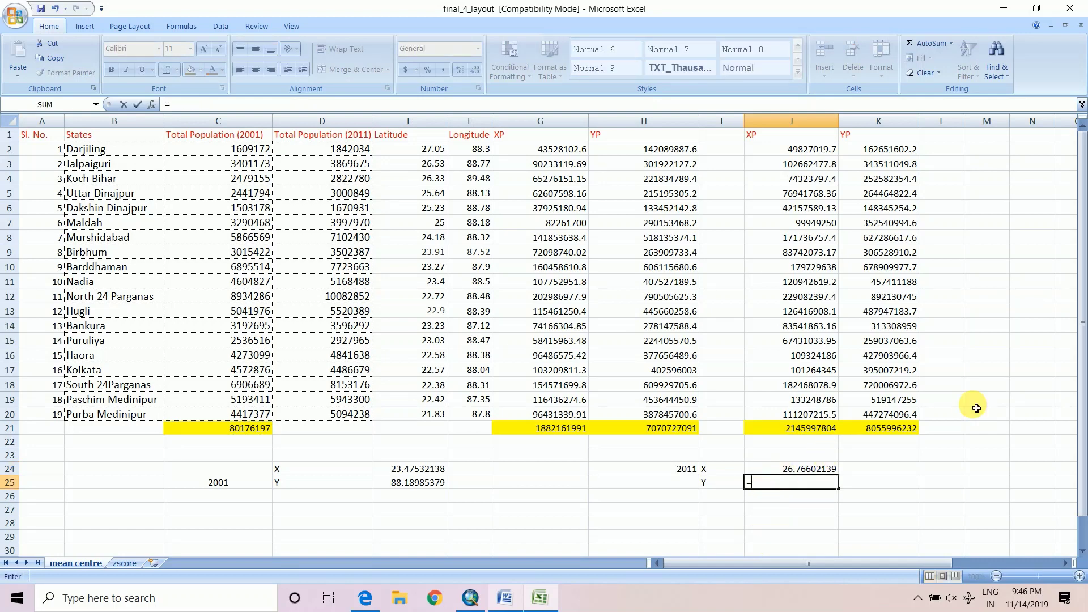
{"action": "left_click", "coordinate": [902, 427]}
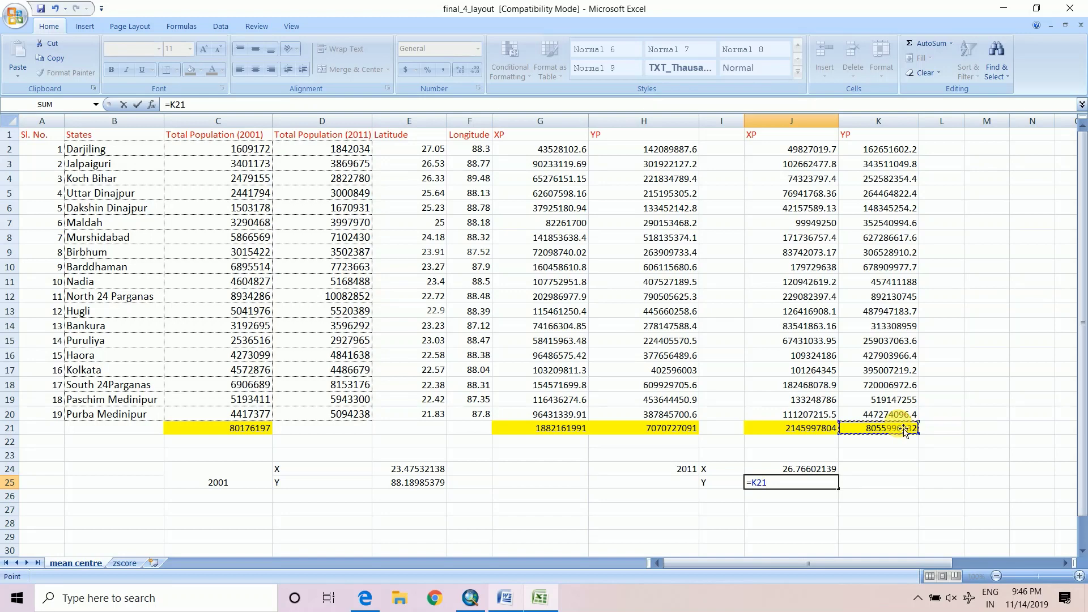
{"action": "type", "text": "/"}
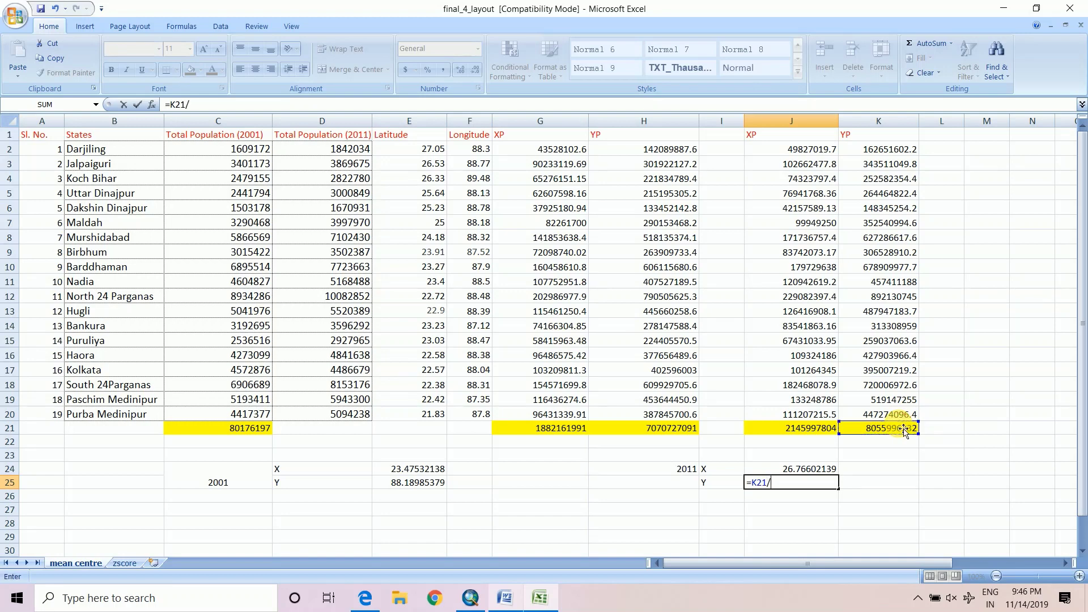
{"action": "left_click", "coordinate": [259, 429]}
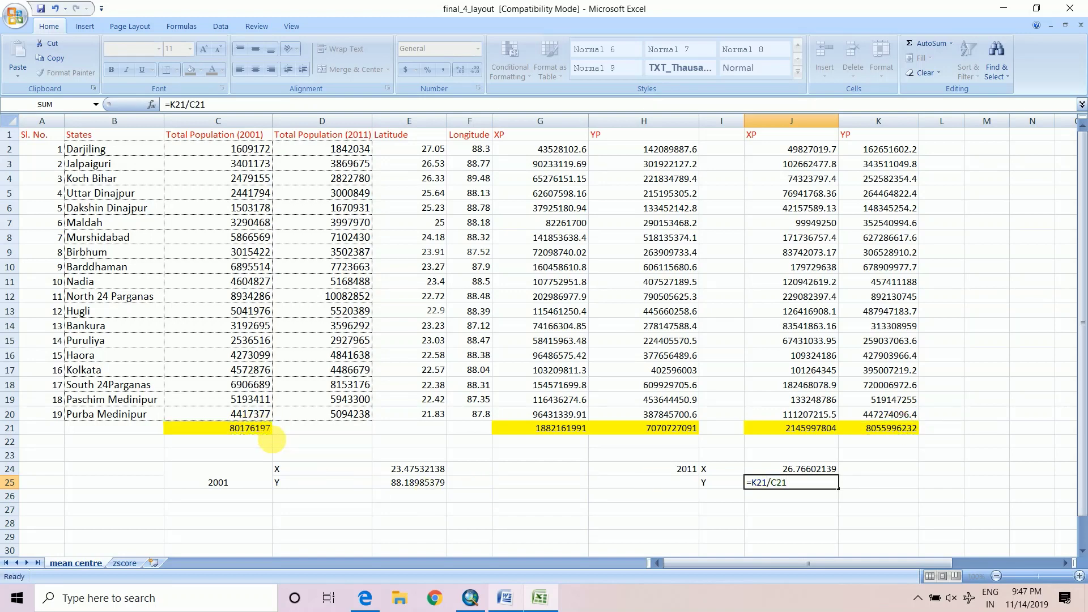
{"action": "key", "text": "Return"}
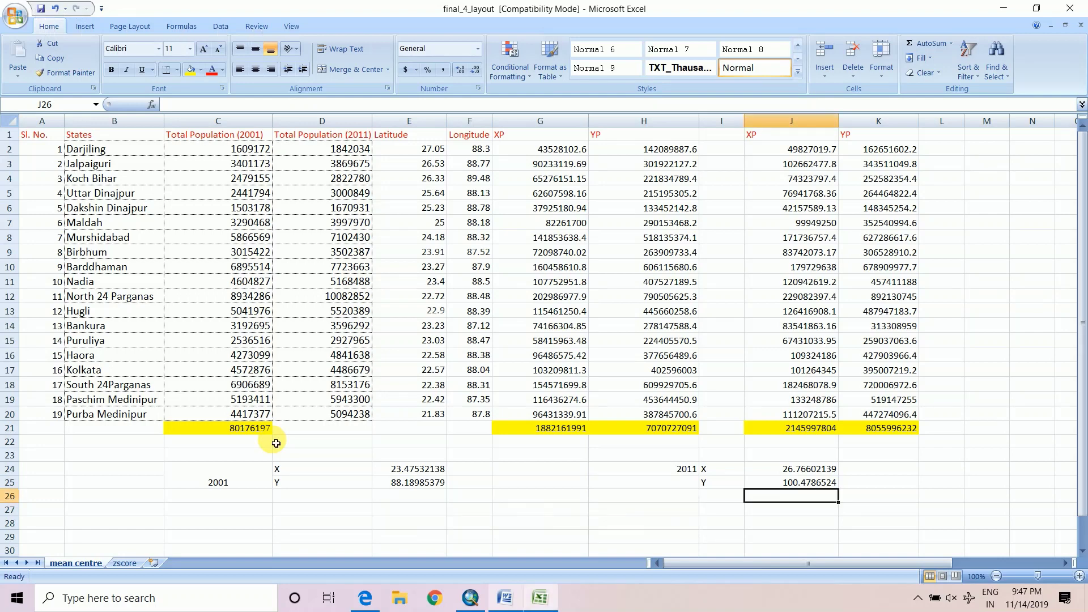
{"action": "key", "text": "alt"}
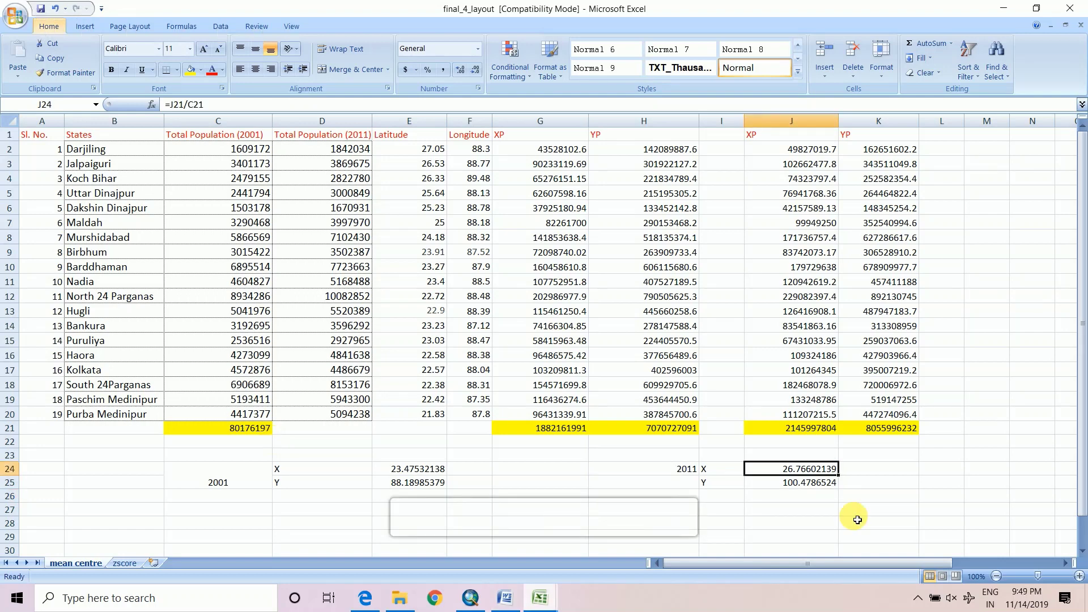
{"action": "key", "text": "p"}
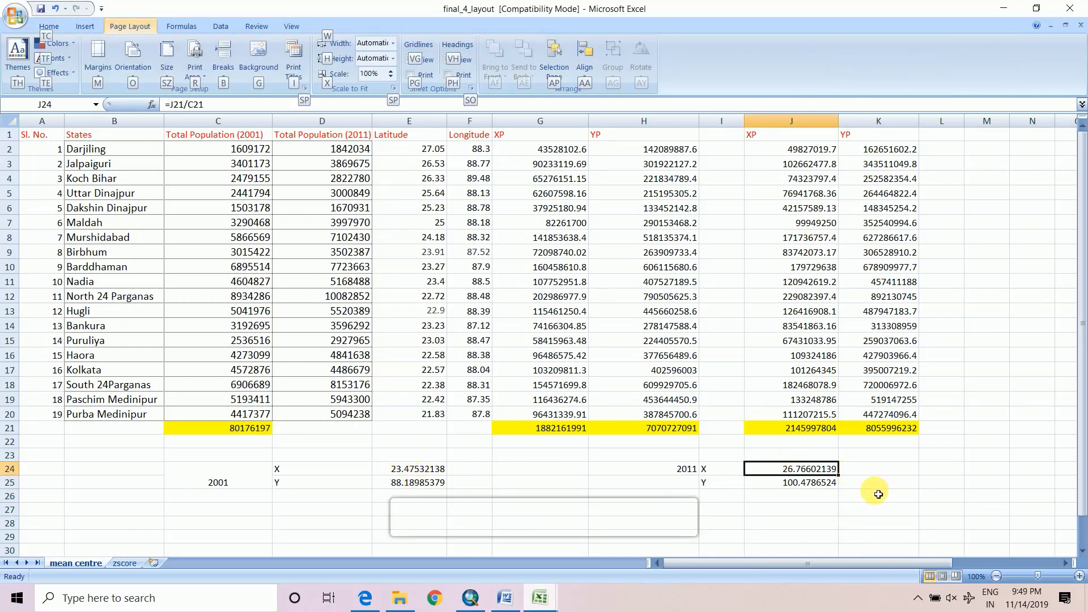
- Clear the 2011 mean centre formulas for X and Y from cells J24 and J25
{"action": "left_click", "coordinate": [820, 471]}
{"action": "left_click", "coordinate": [816, 486]}
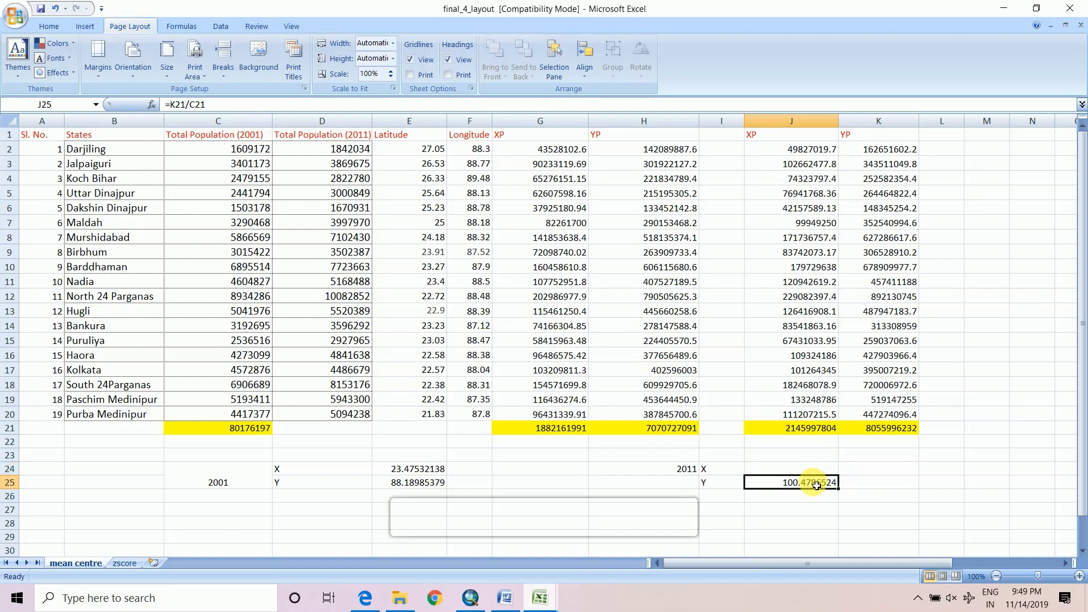
{"action": "key", "text": "Delete"}
- Total the 2011 population of all districts in cell D21 with =SUM(D2:D20)
{"action": "left_click", "coordinate": [340, 165]}
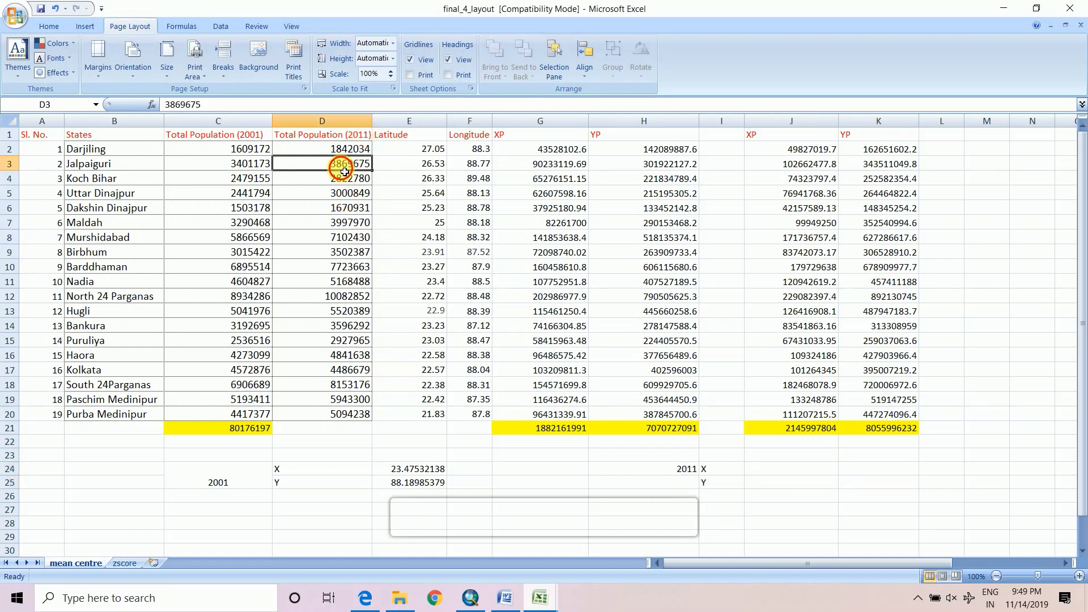
{"action": "left_click", "coordinate": [345, 433]}
{"action": "type", "text": "="}
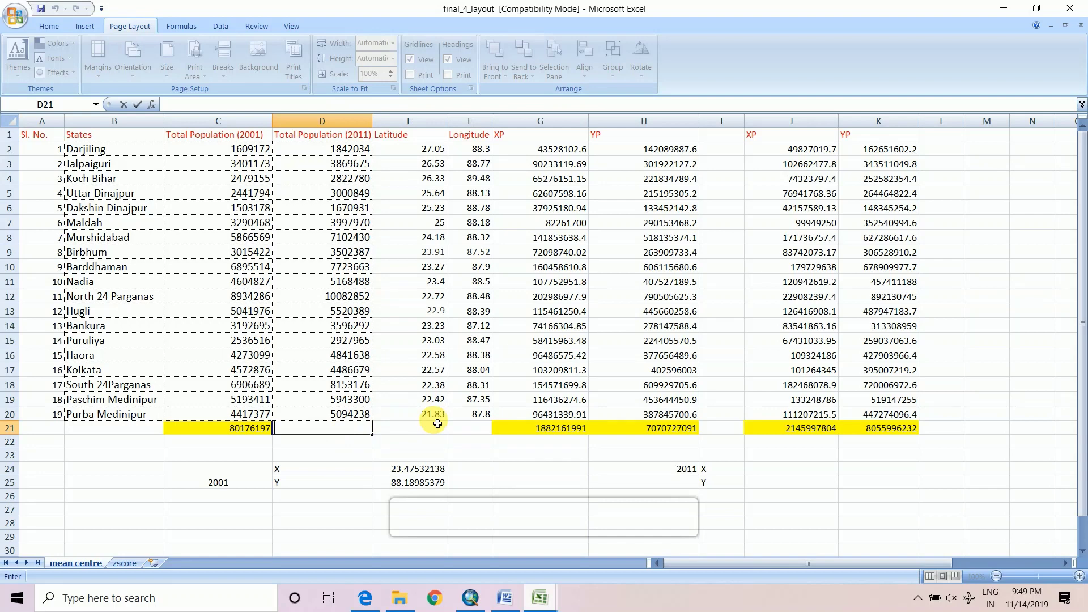
{"action": "type", "text": "SUM"}
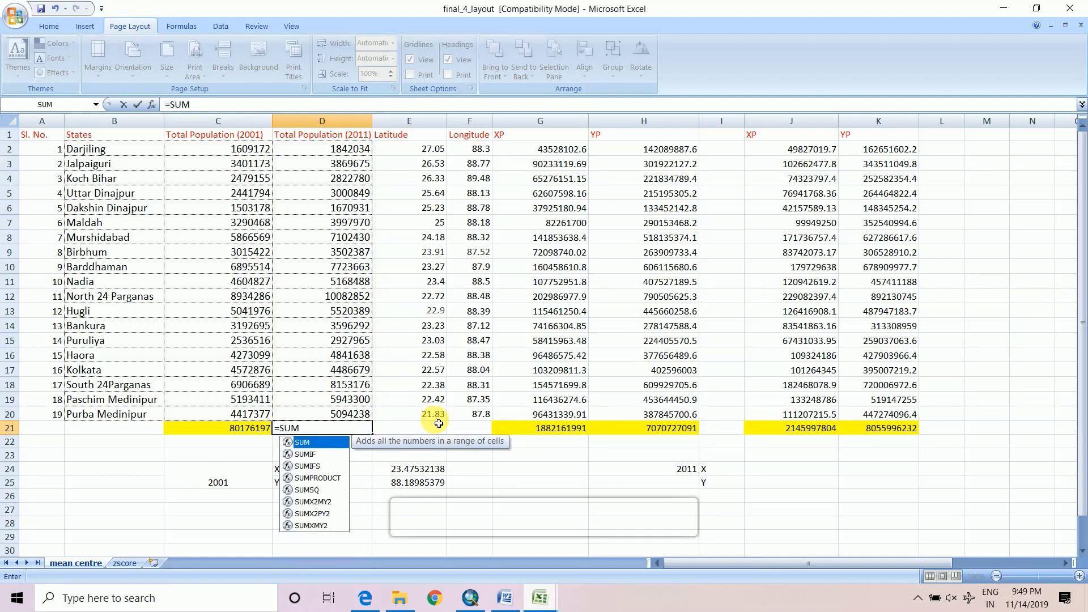
{"action": "double_click", "coordinate": [318, 444]}
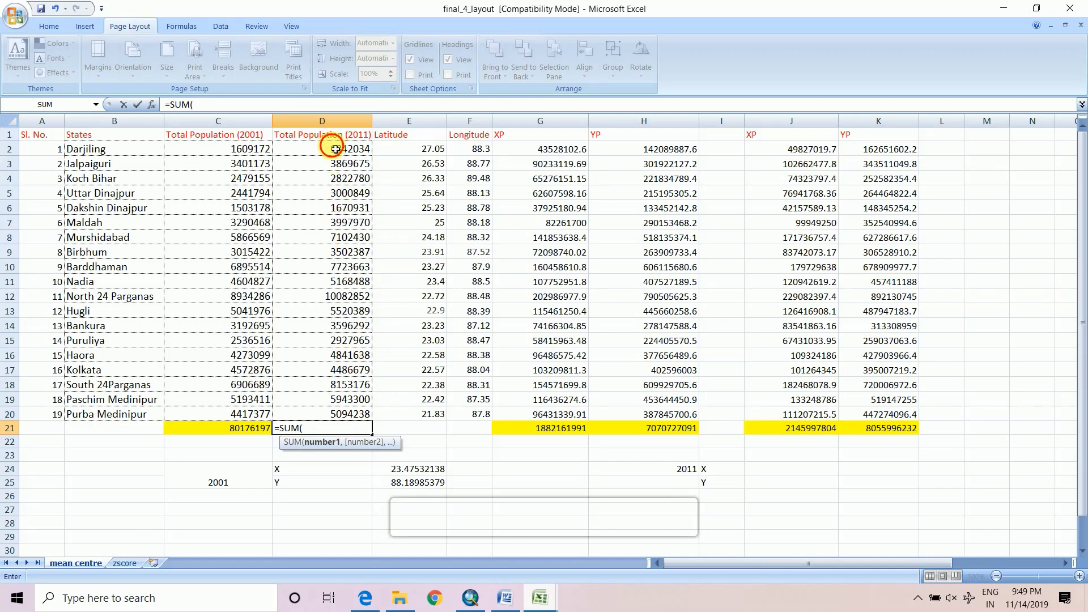
{"action": "left_click_drag", "start_coordinate": [331, 148], "coordinate": [318, 416]}
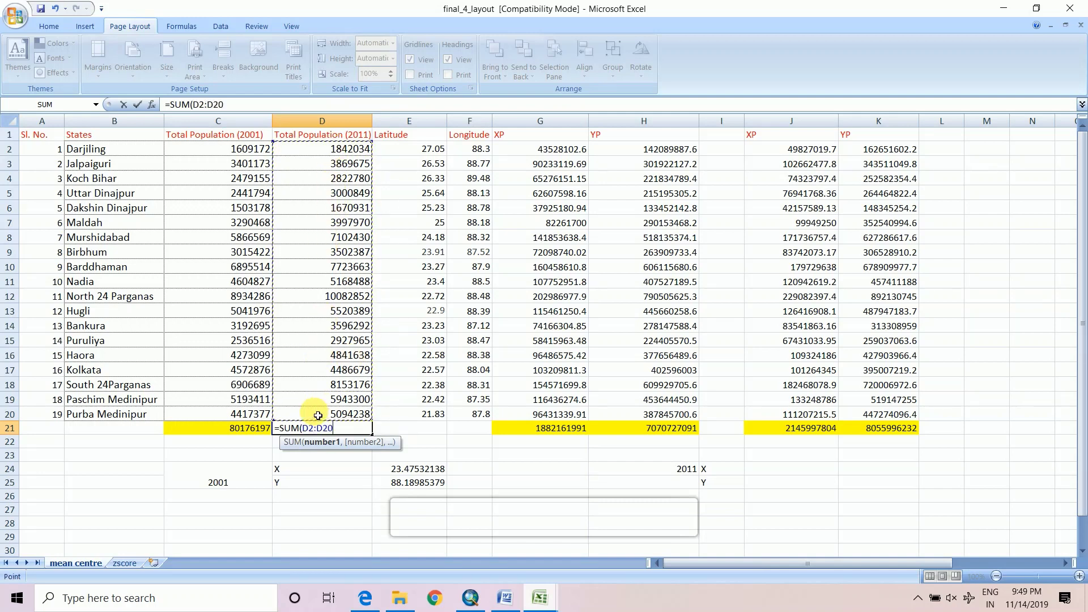
{"action": "type", "text": ")"}
{"action": "key", "text": "Return"}
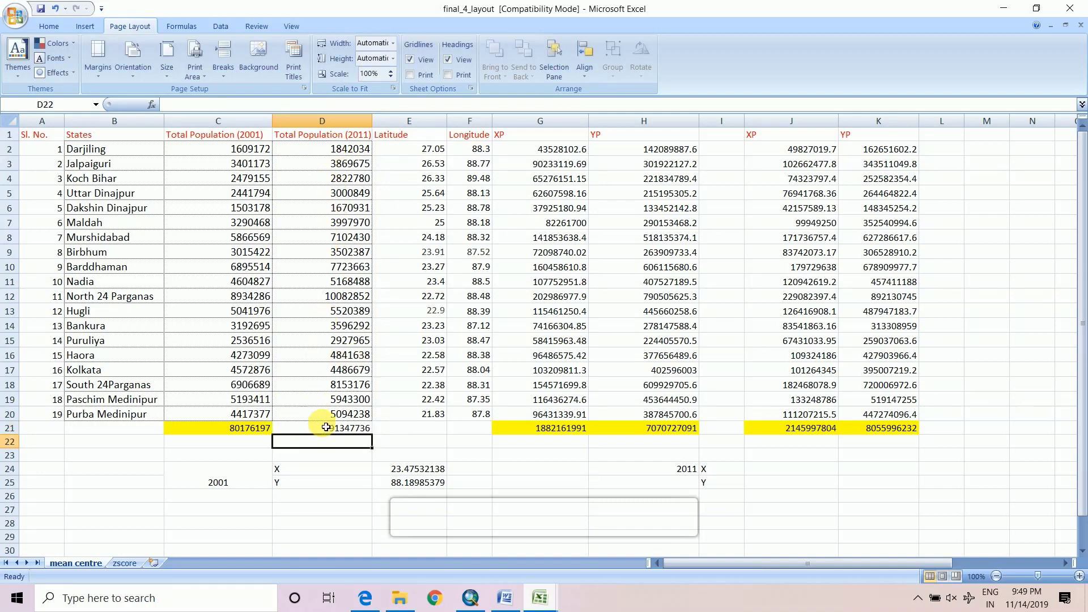
- Enter =J21/D21 in cell J24 as the 2011 mean centre of X
{"action": "double_click", "coordinate": [757, 468]}
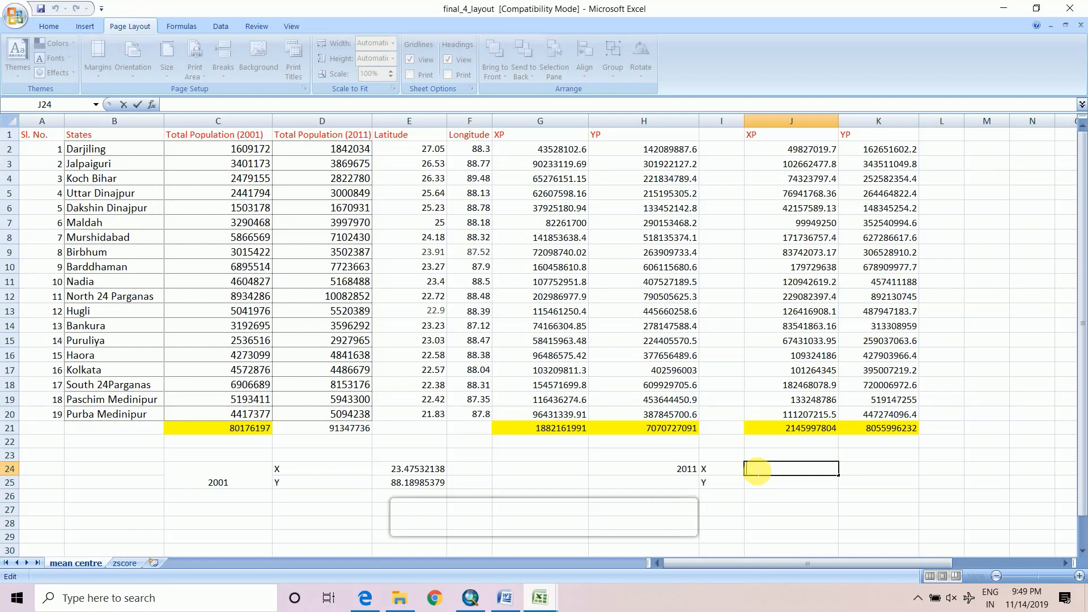
{"action": "left_click", "coordinate": [772, 434]}
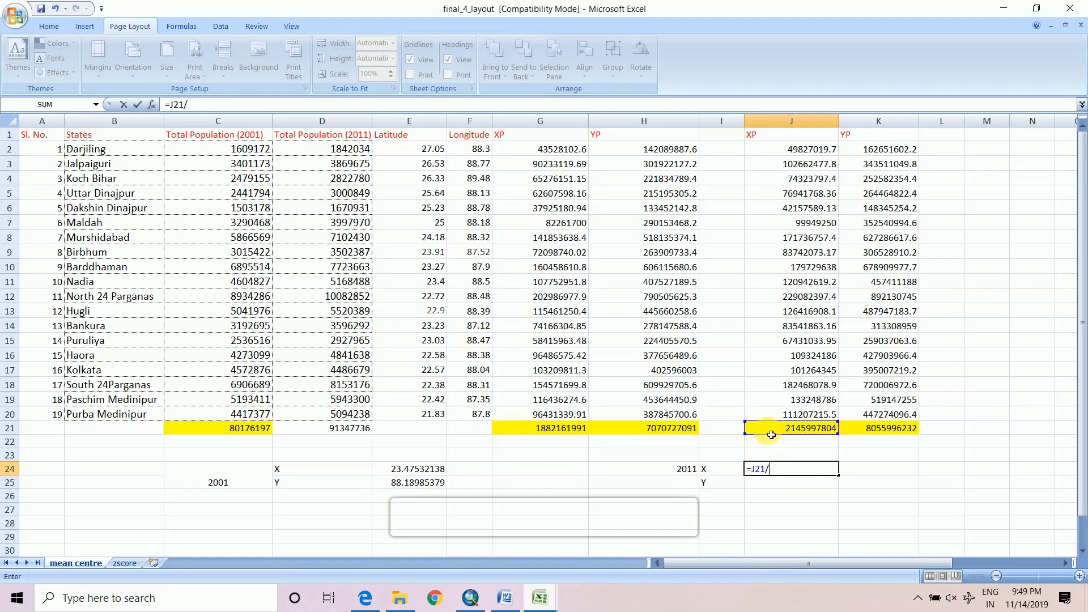
{"action": "left_click", "coordinate": [331, 435]}
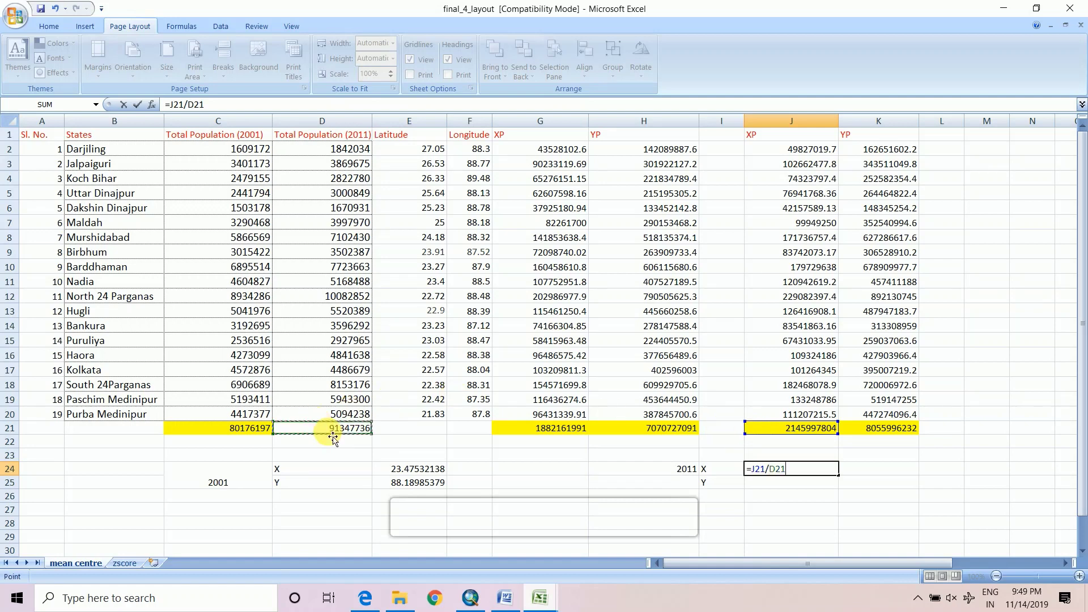
{"action": "key", "text": "Return"}
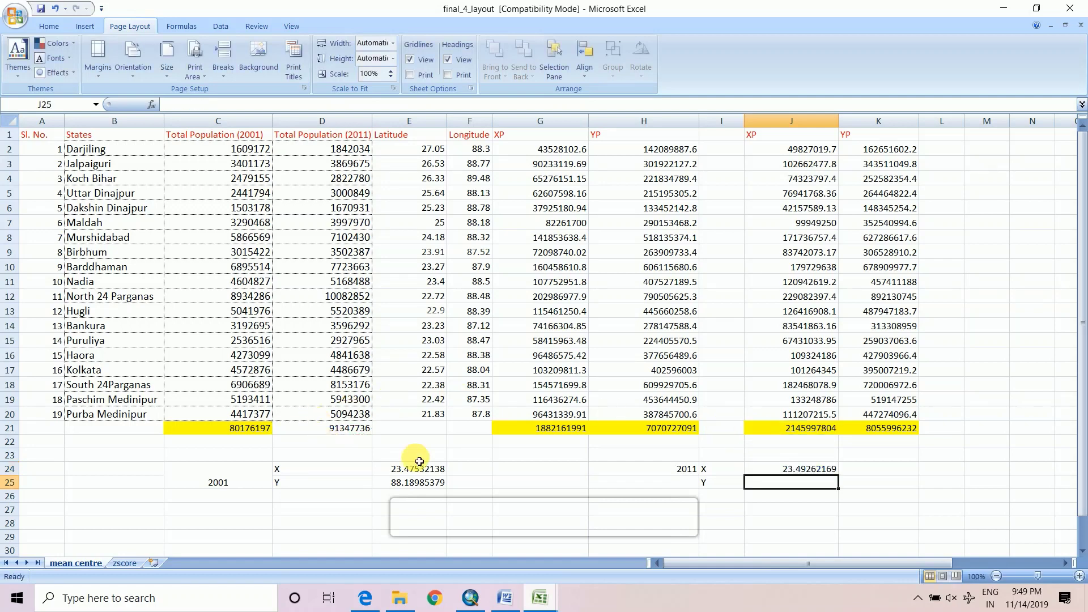
- Enter =K21/D21 in cell J25 as the 2011 mean centre of Y
{"action": "double_click", "coordinate": [762, 490]}
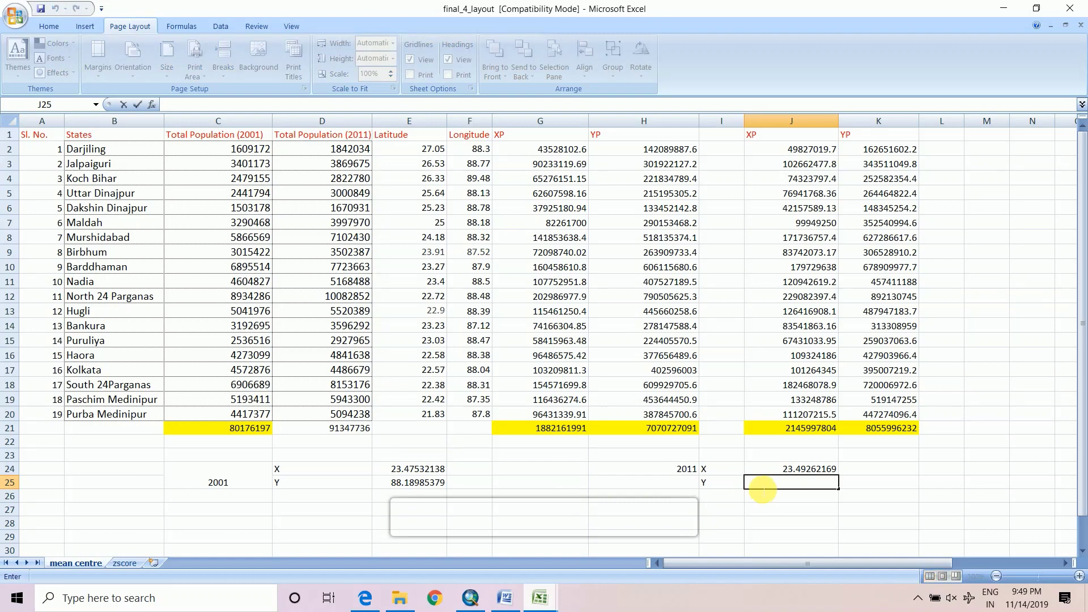
{"action": "type", "text": "="}
{"action": "left_click", "coordinate": [875, 431]}
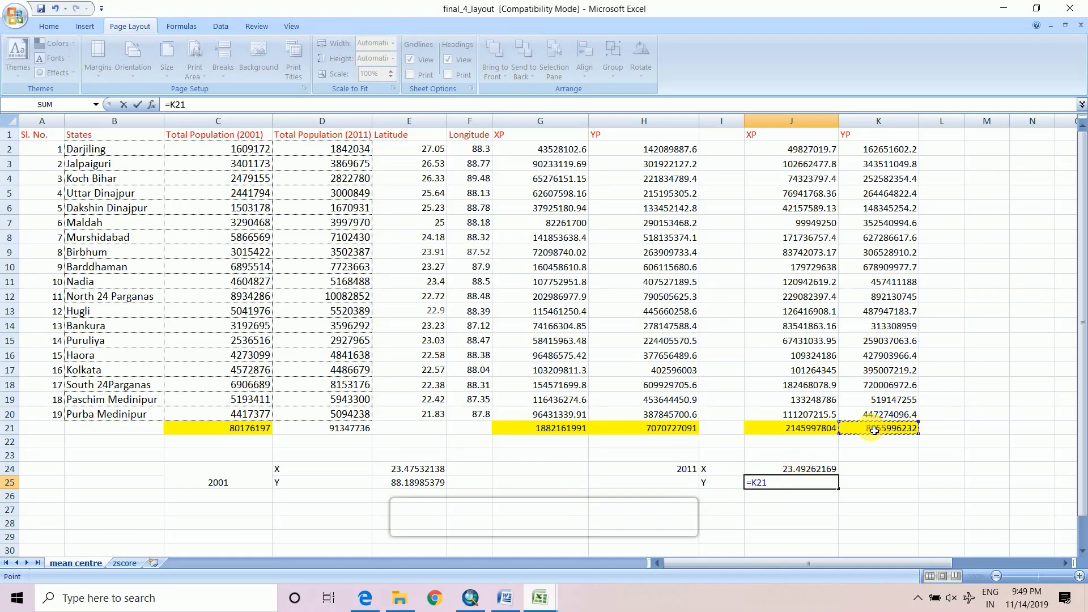
{"action": "type", "text": "/"}
{"action": "left_click", "coordinate": [359, 426]}
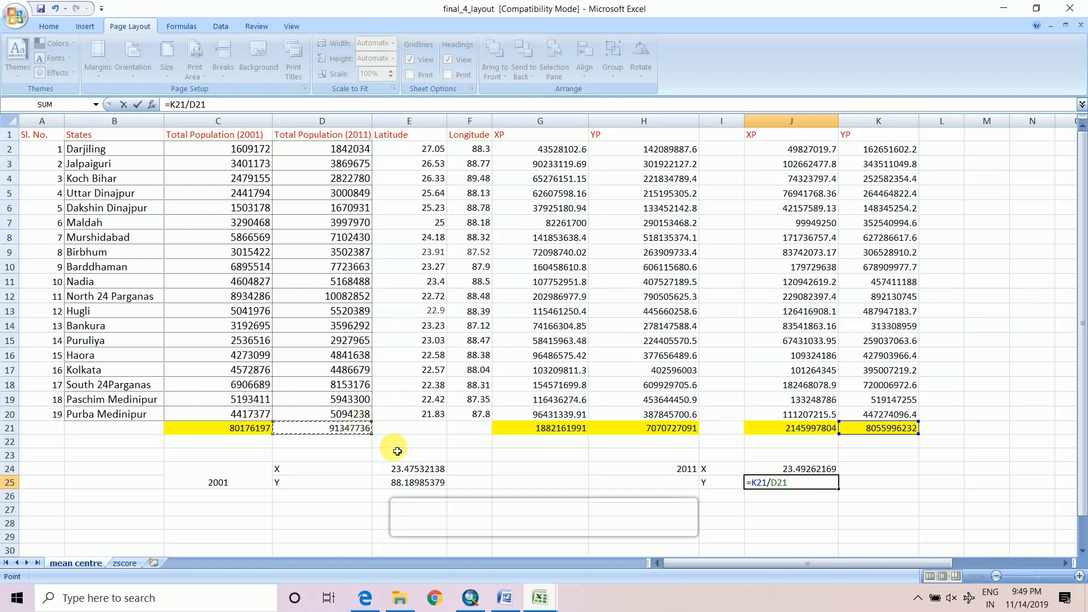
{"action": "key", "text": "Return"}
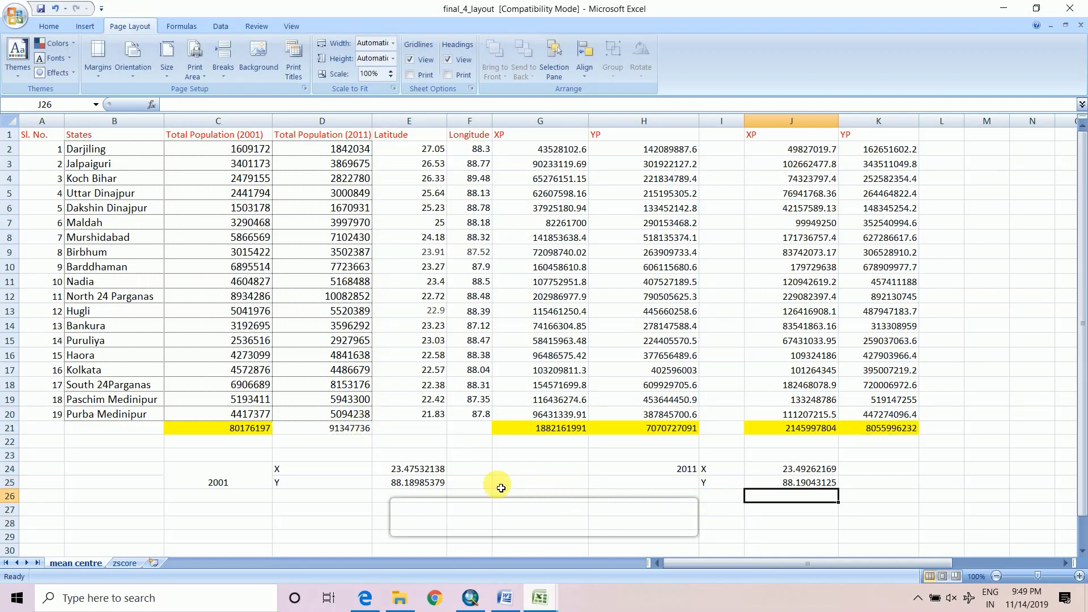
- Highlight the 2001 results block C24:E25 and the 2011 results block H24:J25 with a yellow fill
{"action": "left_click_drag", "start_coordinate": [241, 481], "coordinate": [418, 488]}
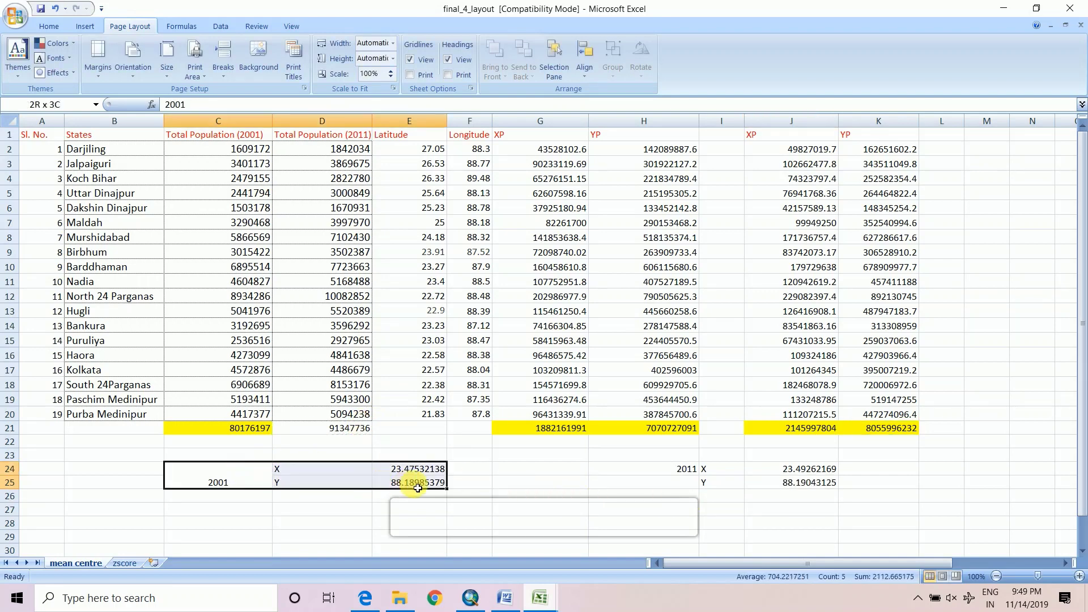
{"action": "left_click", "coordinate": [49, 26]}
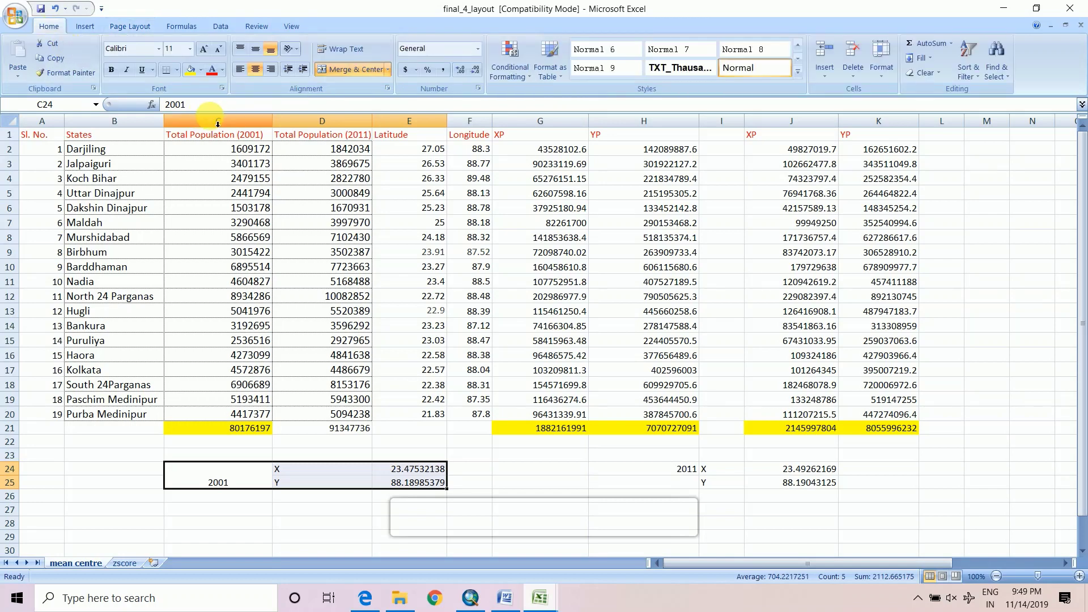
{"action": "left_click", "coordinate": [192, 70]}
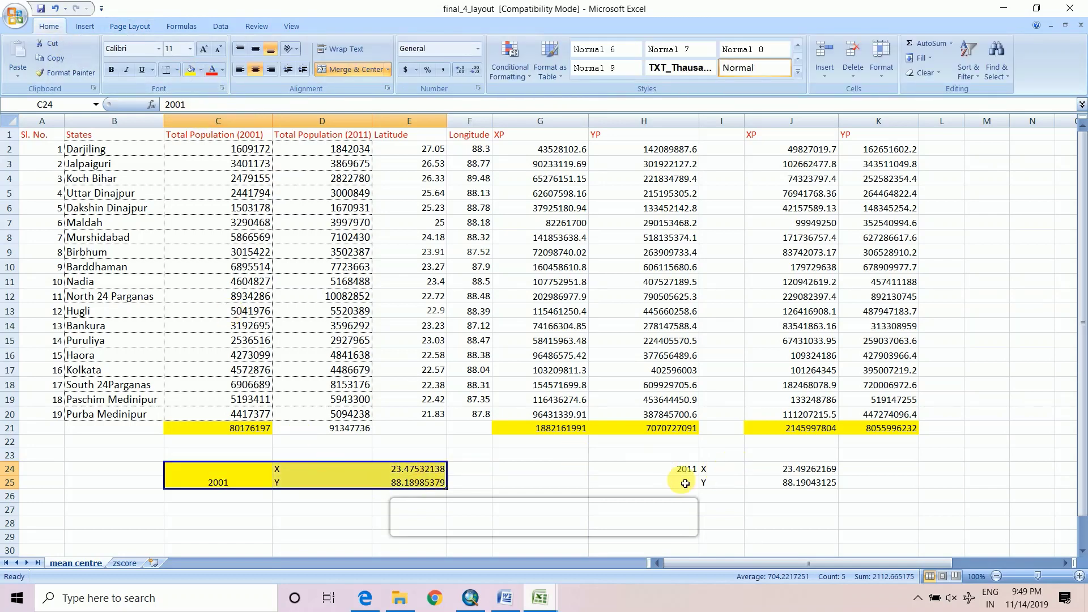
{"action": "left_click_drag", "start_coordinate": [651, 471], "coordinate": [788, 481]}
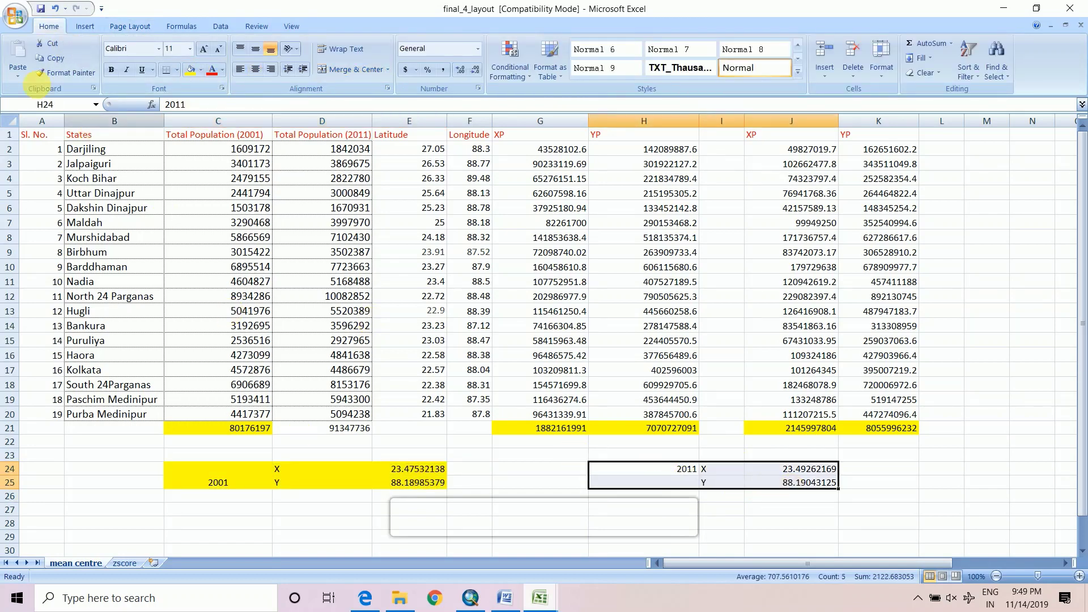
{"action": "left_click", "coordinate": [191, 70]}
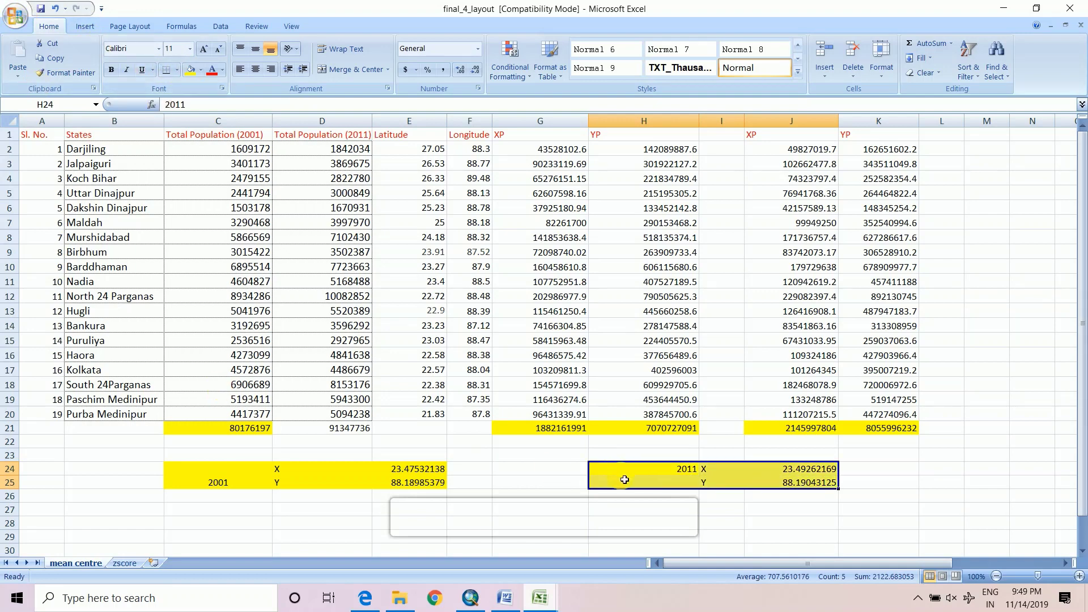
{"action": "left_click", "coordinate": [533, 482]}
- Examine the 2001 mean centre results for X and Y in E24:E25 and the free area below them
{"action": "left_click", "coordinate": [258, 484]}
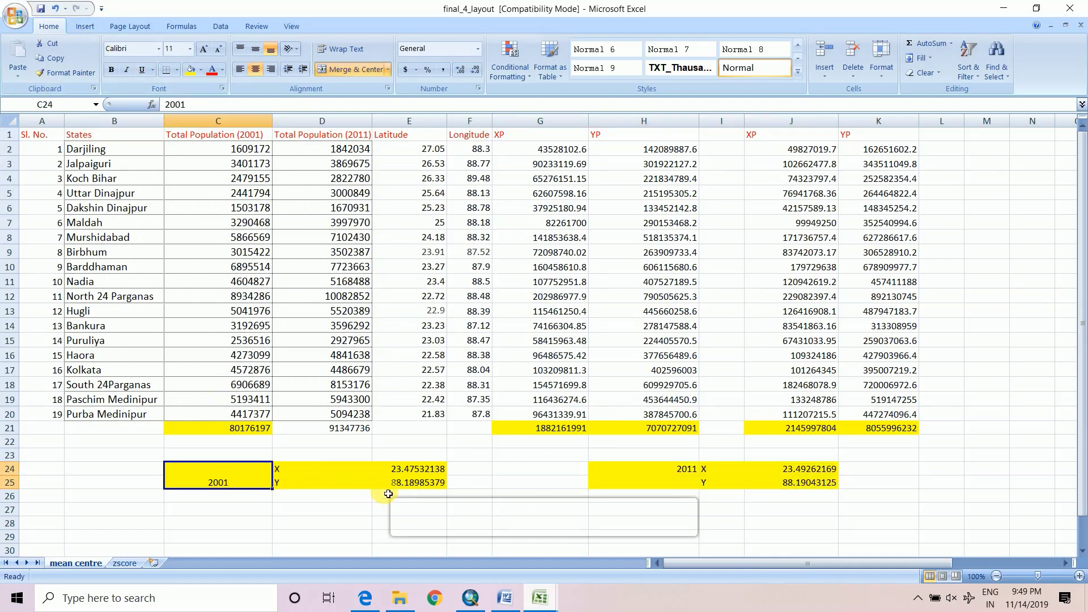
{"action": "left_click", "coordinate": [394, 474]}
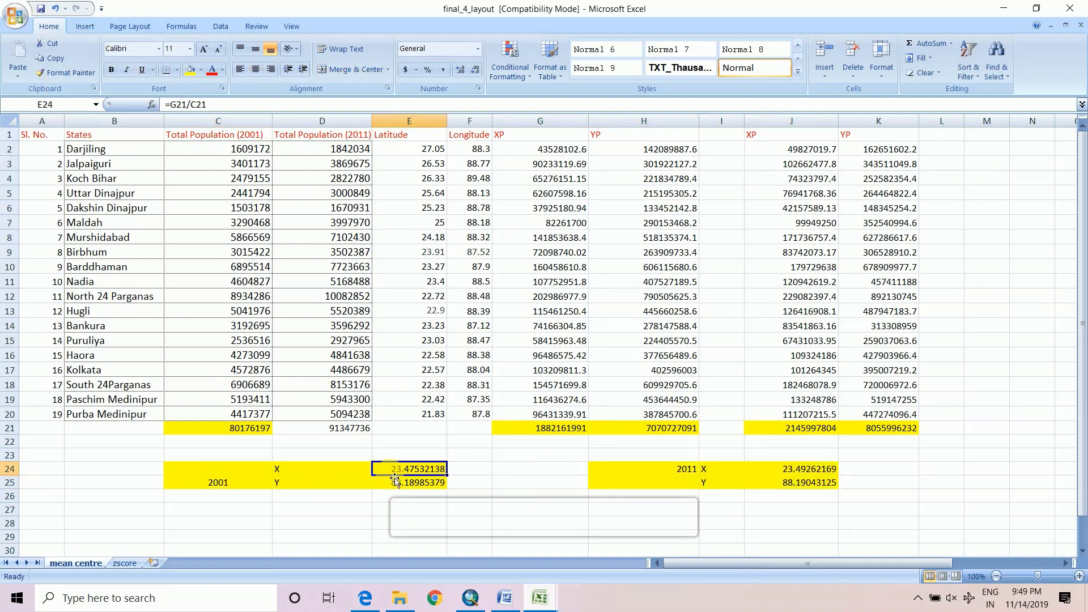
{"action": "left_click", "coordinate": [664, 497]}
{"action": "scroll", "coordinate": [515, 442], "scroll_direction": "down", "scroll_amount": 5}
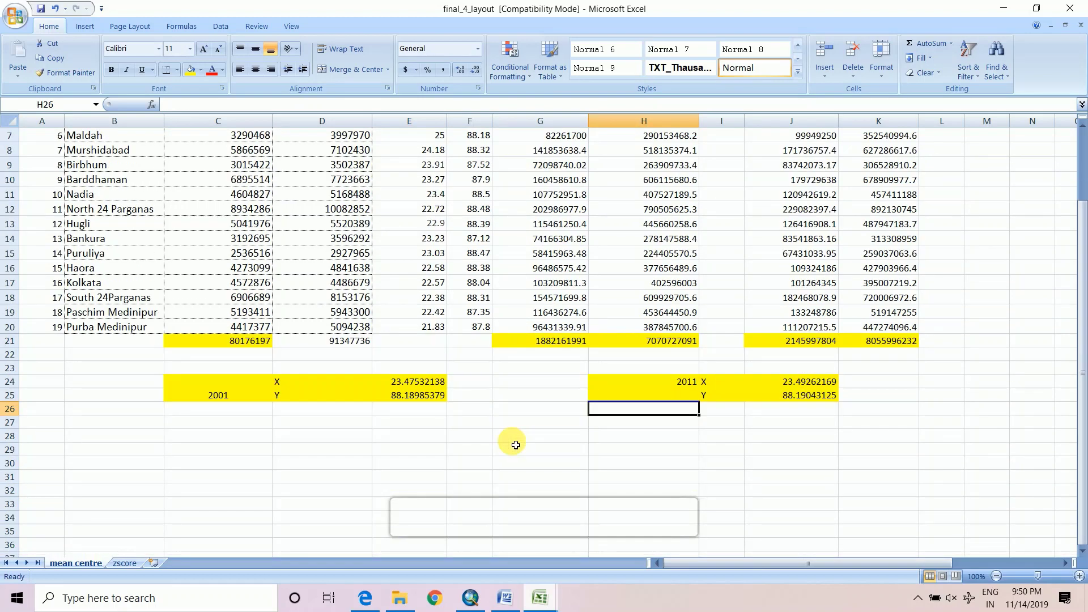
{"action": "left_click", "coordinate": [608, 332]}
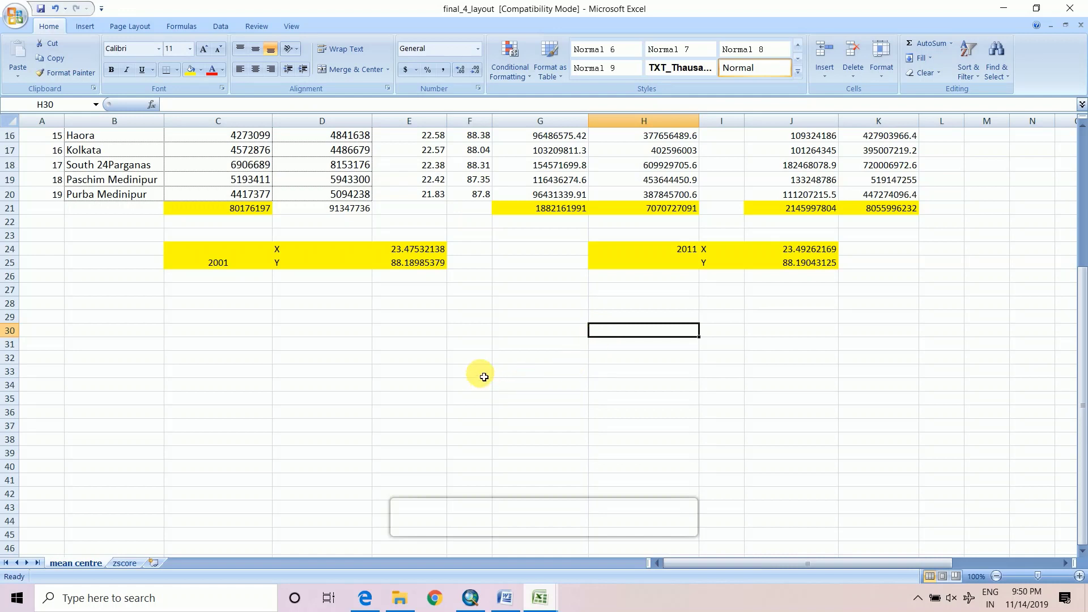
{"action": "left_click", "coordinate": [503, 335]}
{"action": "left_click", "coordinate": [415, 320]}
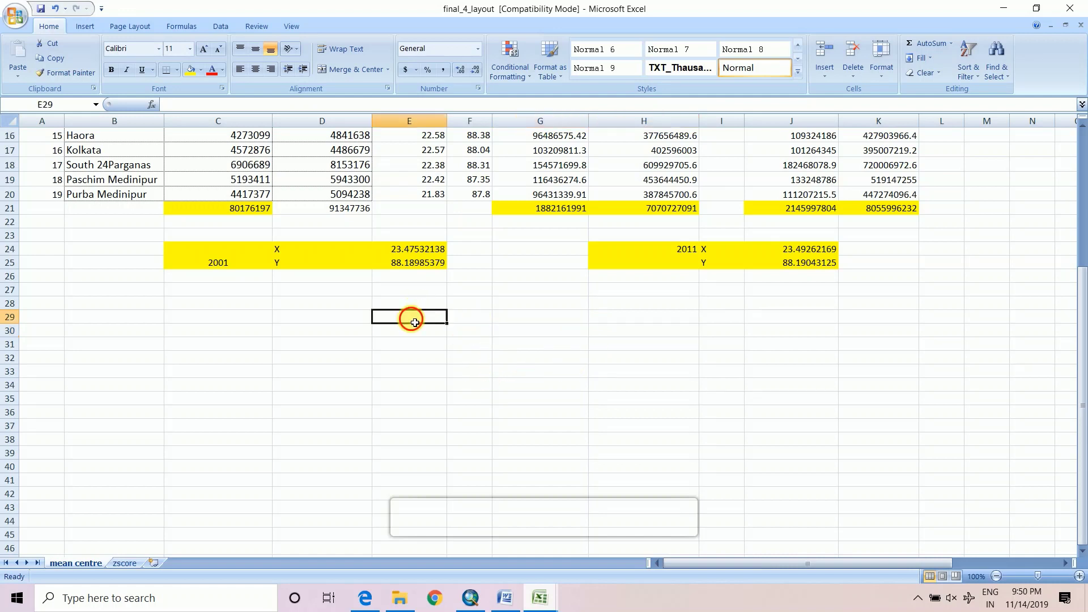
{"action": "double_click", "coordinate": [414, 323]}
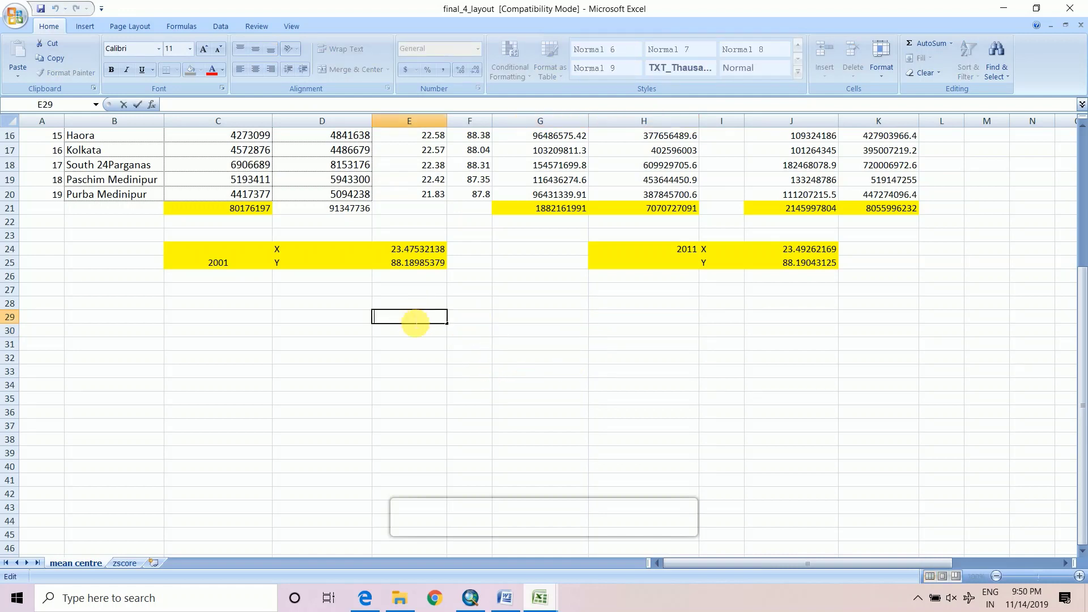
{"action": "left_click", "coordinate": [411, 250]}
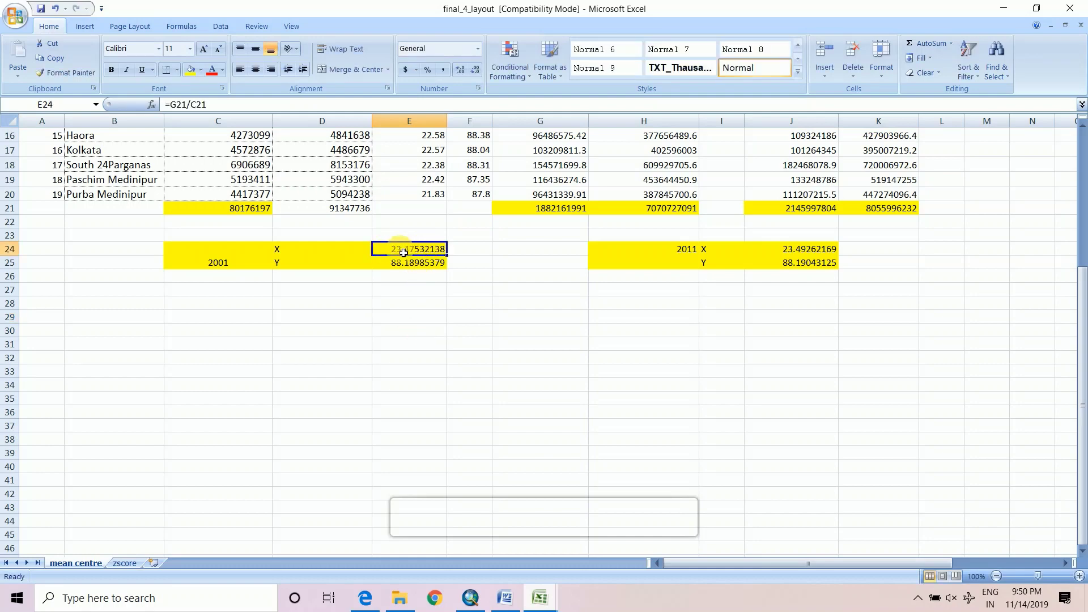
{"action": "left_click", "coordinate": [394, 263]}
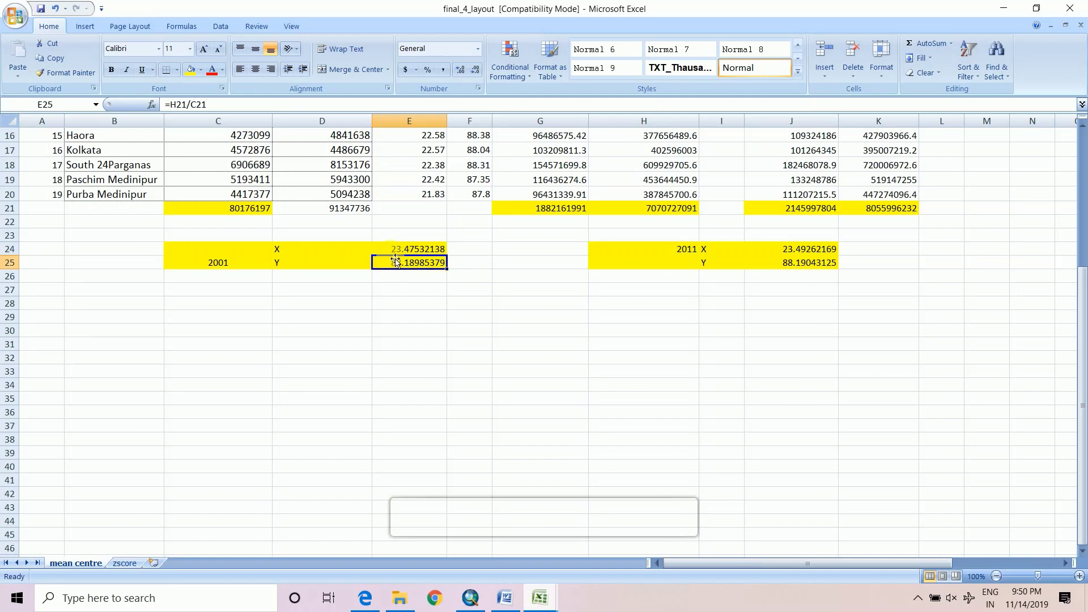
{"action": "left_click", "coordinate": [394, 254]}
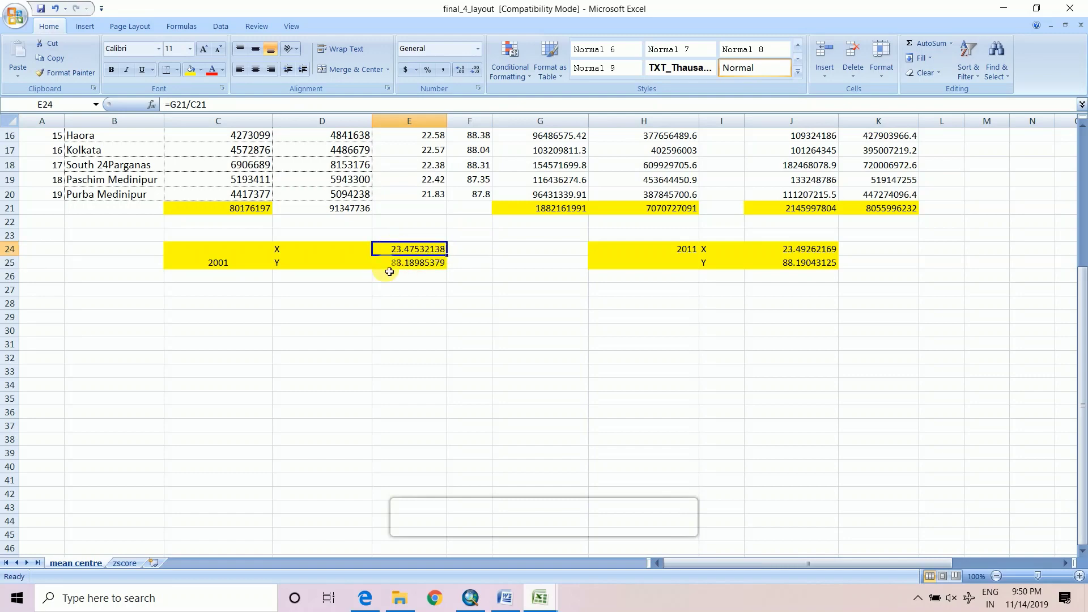
{"action": "left_click", "coordinate": [393, 267]}
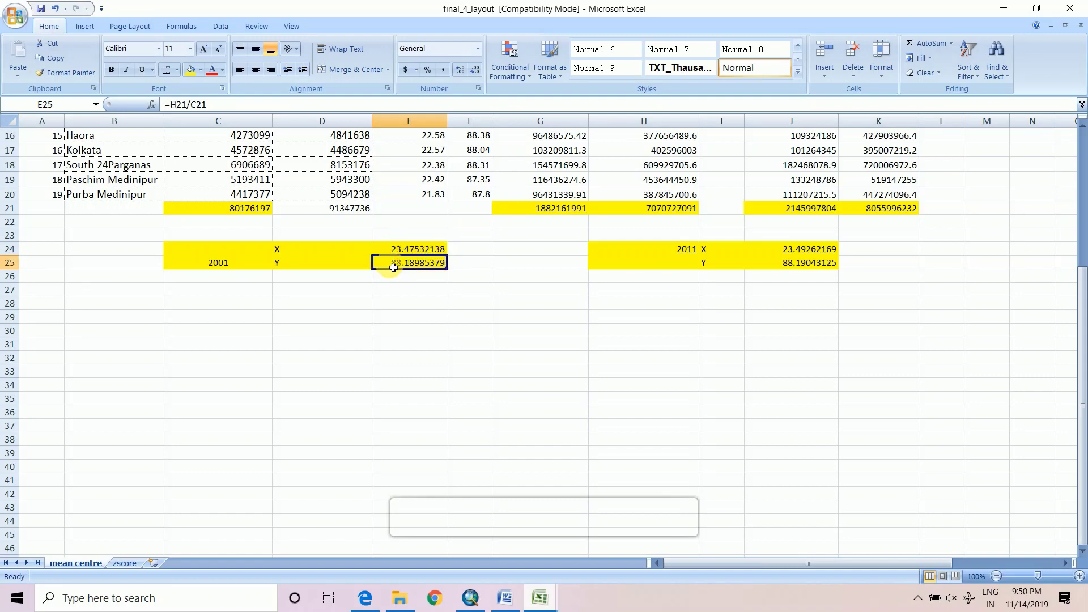
{"action": "left_click", "coordinate": [397, 277]}
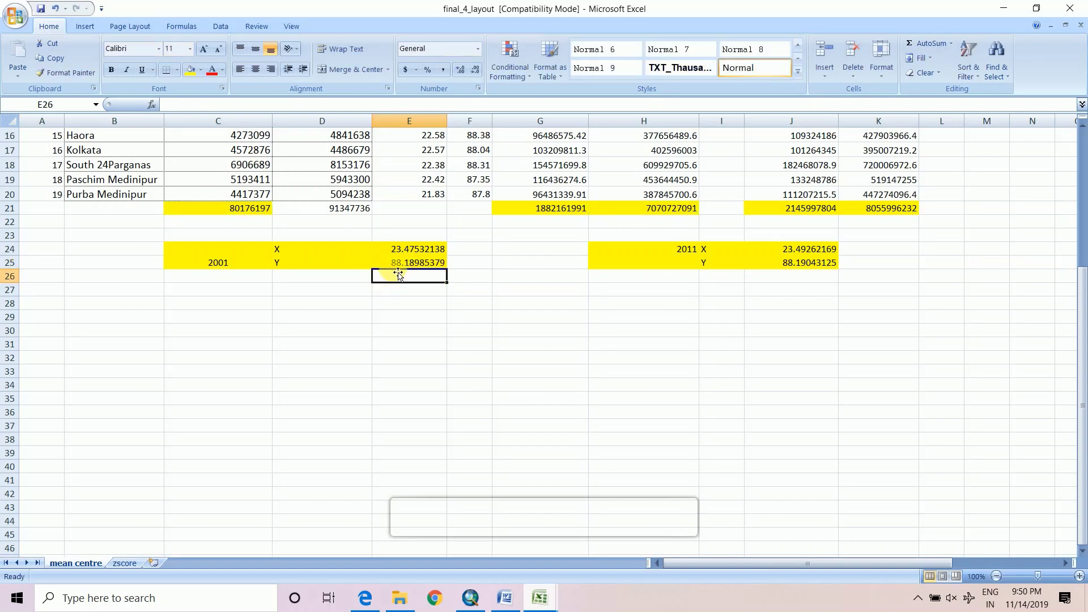
- Try to copy the 2001 Y result from E25 into E28, and clear the pasted contents
{"action": "right_click", "coordinate": [396, 265]}
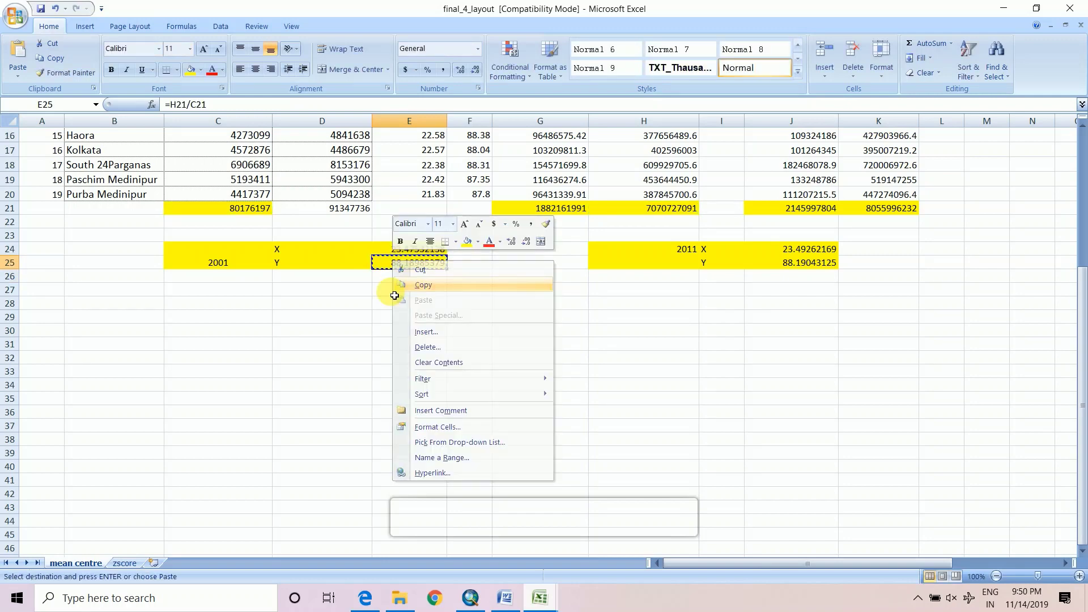
{"action": "left_click", "coordinate": [399, 284]}
{"action": "right_click", "coordinate": [385, 305]}
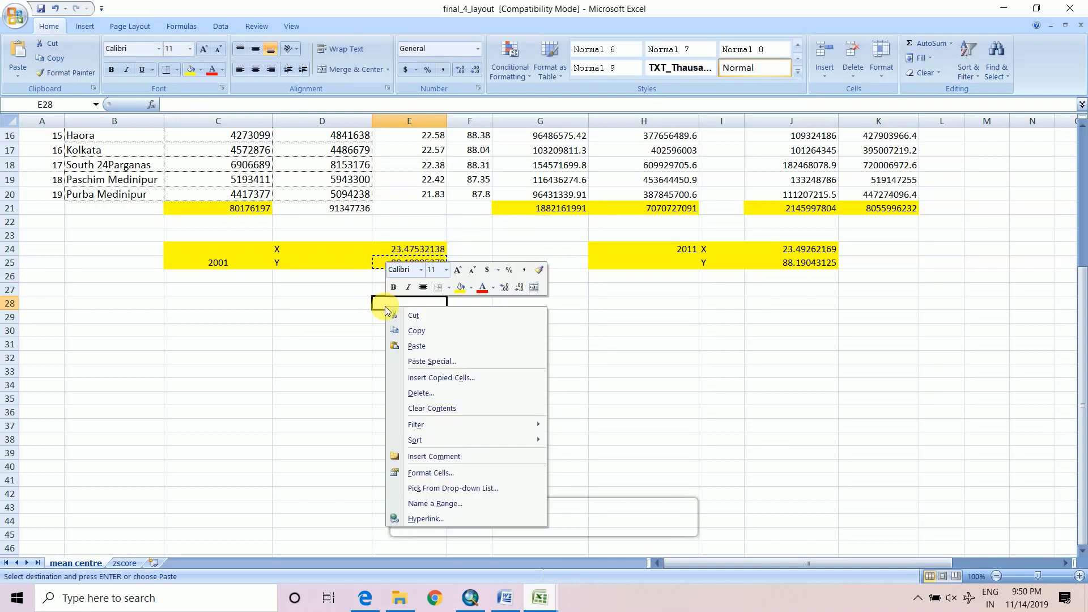
{"action": "left_click", "coordinate": [412, 344]}
{"action": "left_click", "coordinate": [421, 306]}
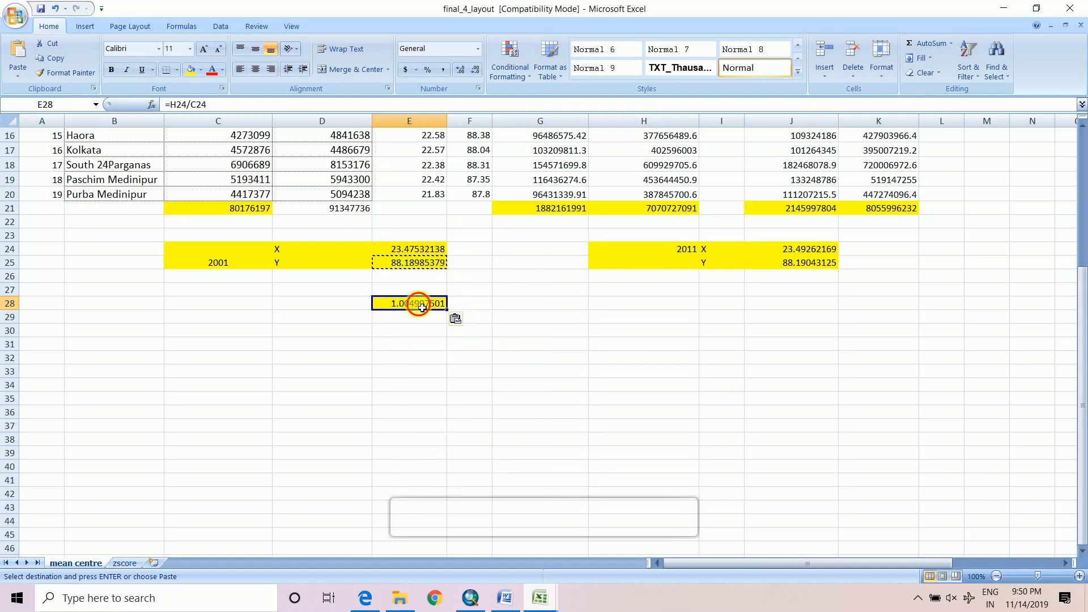
{"action": "key", "text": "Delete"}
{"action": "left_click", "coordinate": [420, 262]}
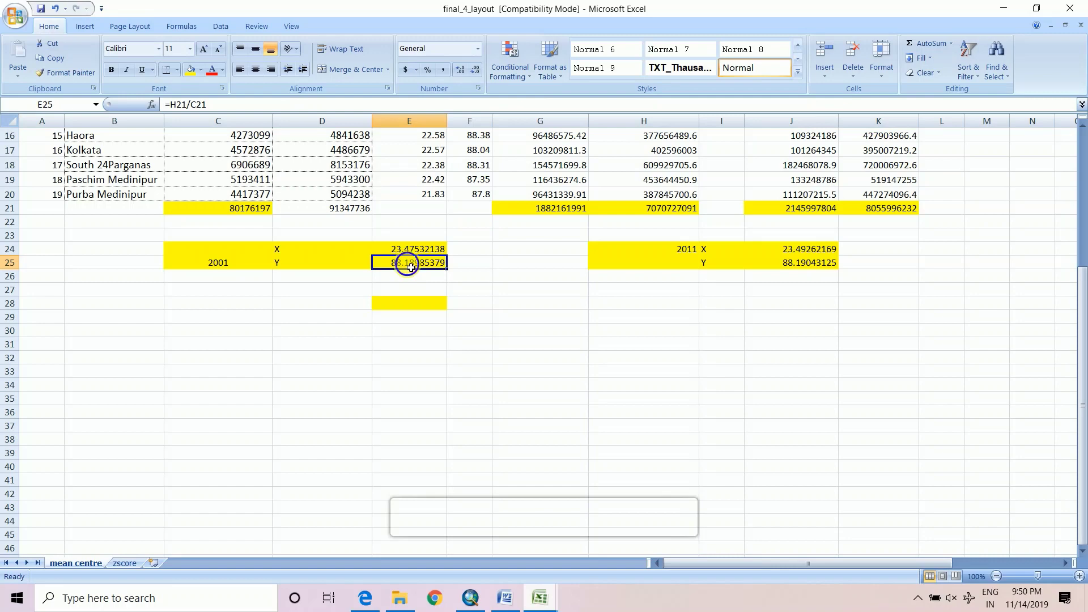
- Try to copy the 2001 Y result from E25 into D28, and clear the pasted contents
{"action": "right_click", "coordinate": [409, 266]}
{"action": "left_click", "coordinate": [437, 288]}
{"action": "left_click", "coordinate": [400, 306]}
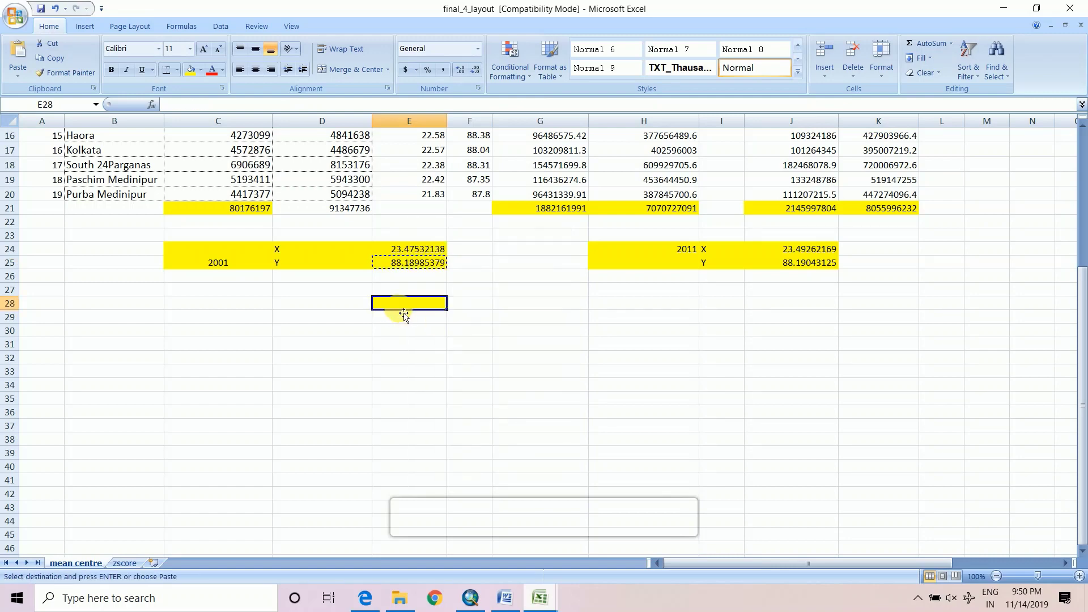
{"action": "right_click", "coordinate": [365, 307]}
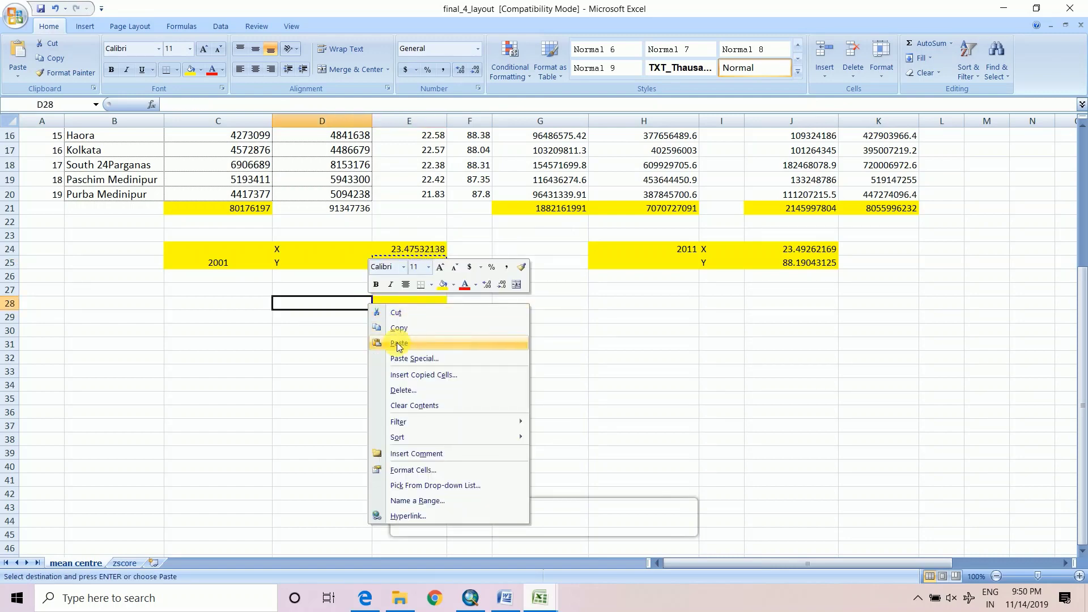
{"action": "left_click", "coordinate": [396, 342]}
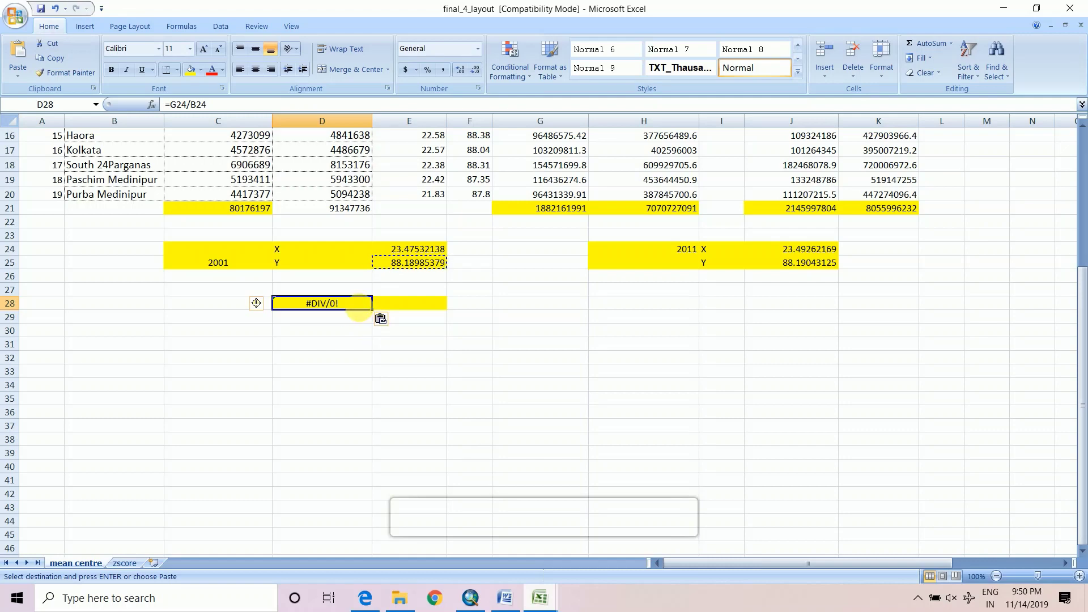
{"action": "key", "text": "Delete"}
- Enter the 2001 results 23.47532138 and 88.18985379 as plain values in D28:D29, and the 2011 results 23.49262169 and 88.19043125 in G28:G29
{"action": "left_click", "coordinate": [396, 304]}
{"action": "left_click", "coordinate": [332, 308]}
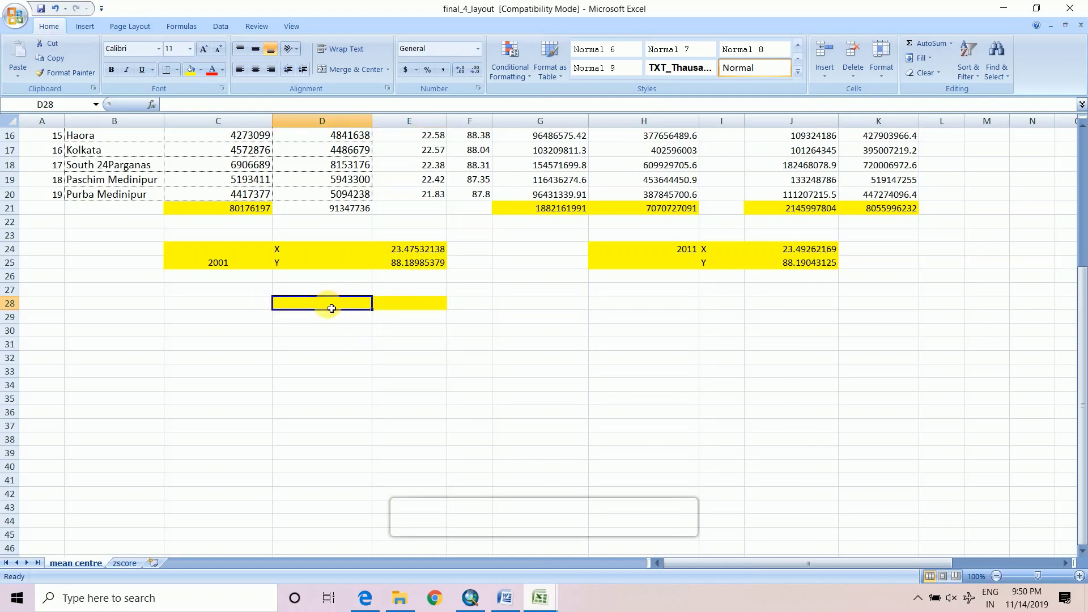
{"action": "type", "text": "="}
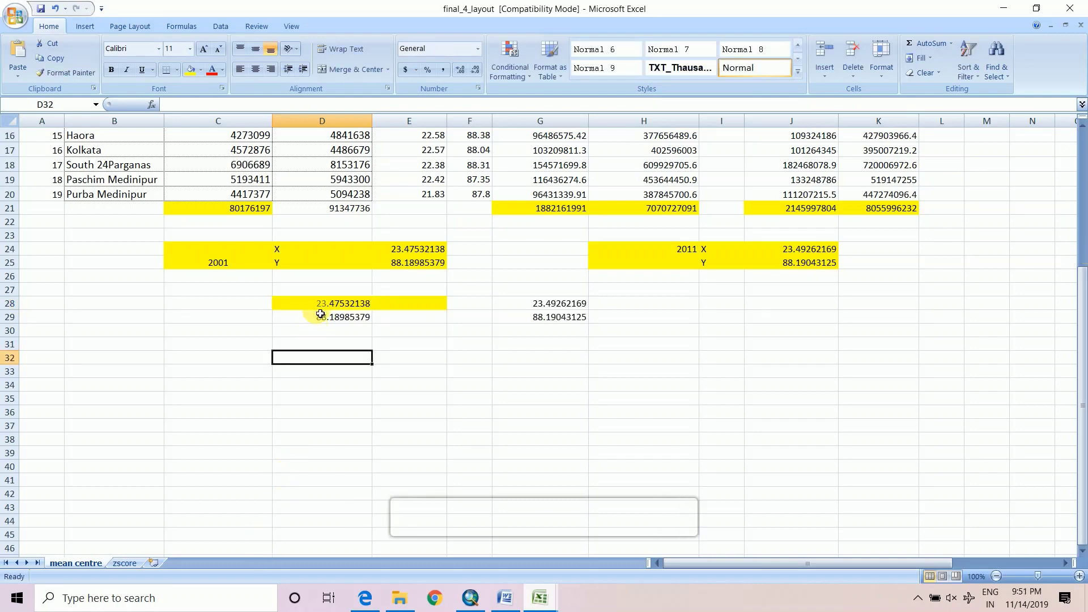
{"action": "left_click", "coordinate": [321, 307]}
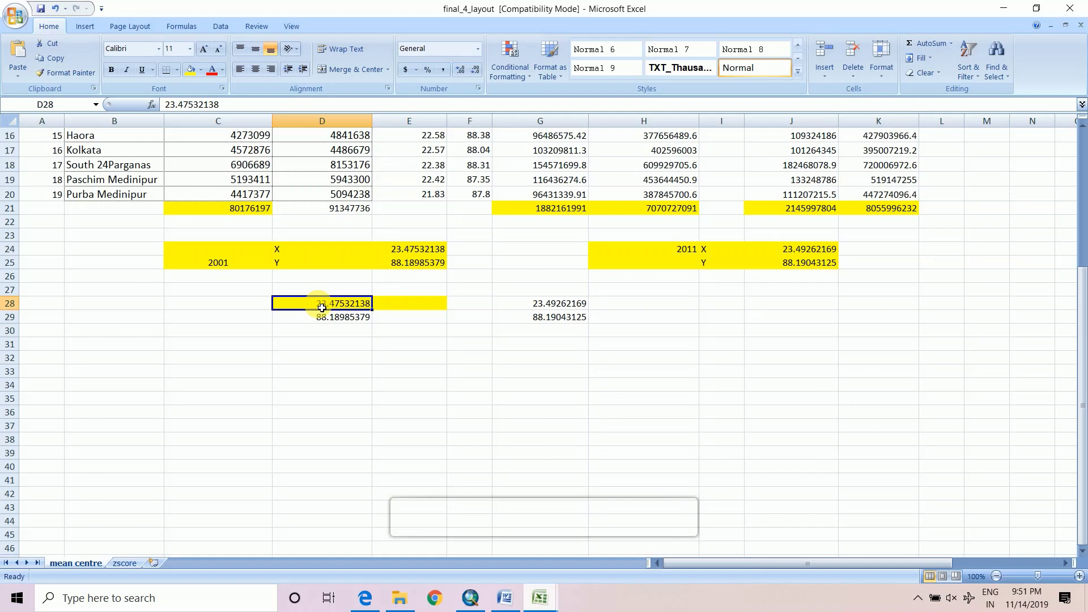
- Add a new worksheet and enter the headings X in B1 and Y in C1
{"action": "left_click", "coordinate": [153, 563]}
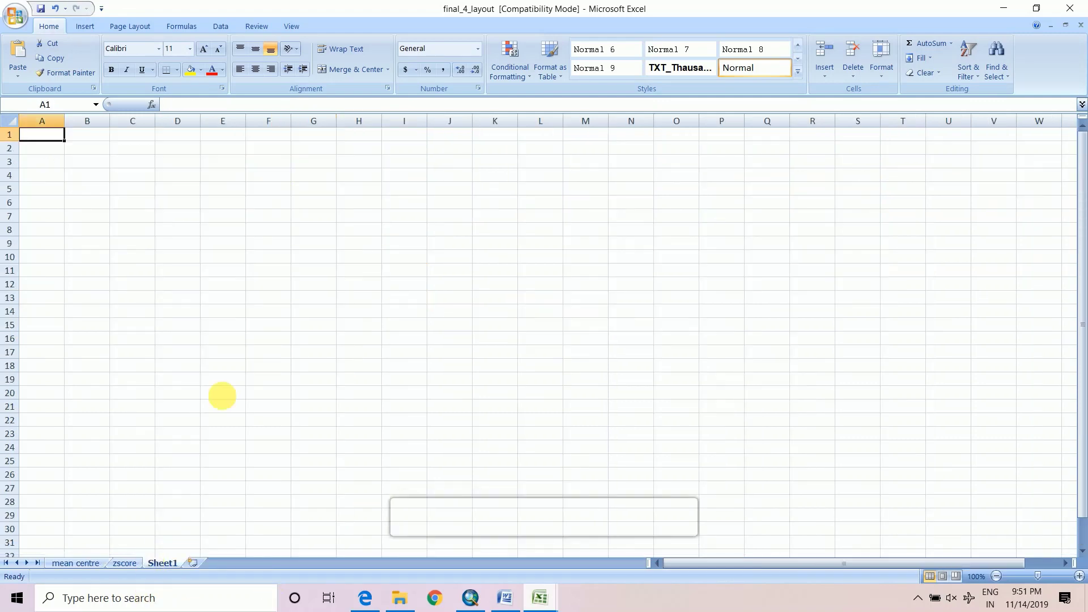
{"action": "left_click", "coordinate": [106, 139]}
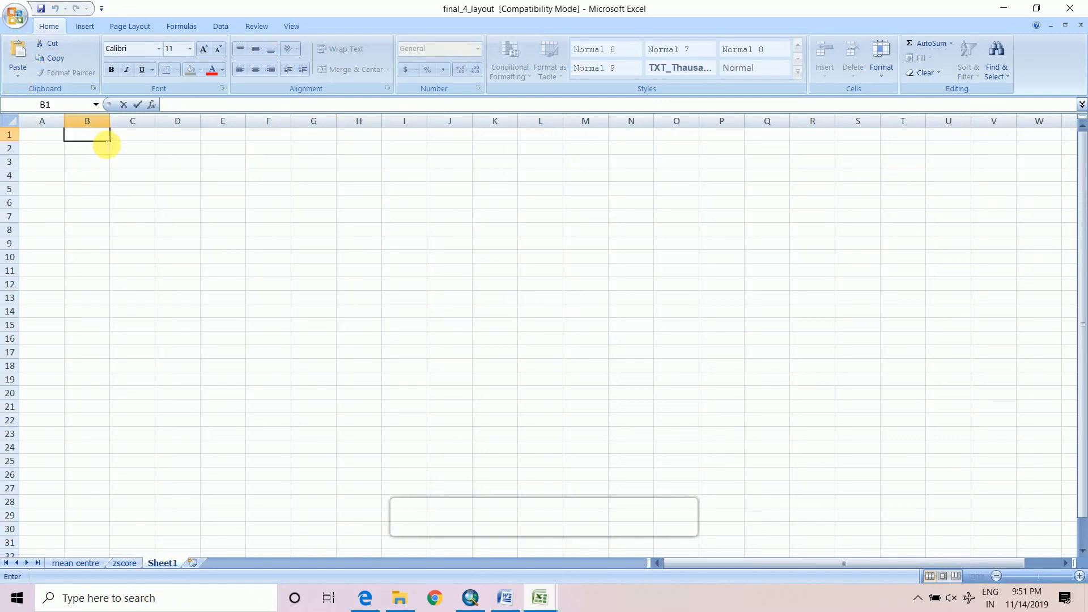
{"action": "left_click", "coordinate": [126, 140]}
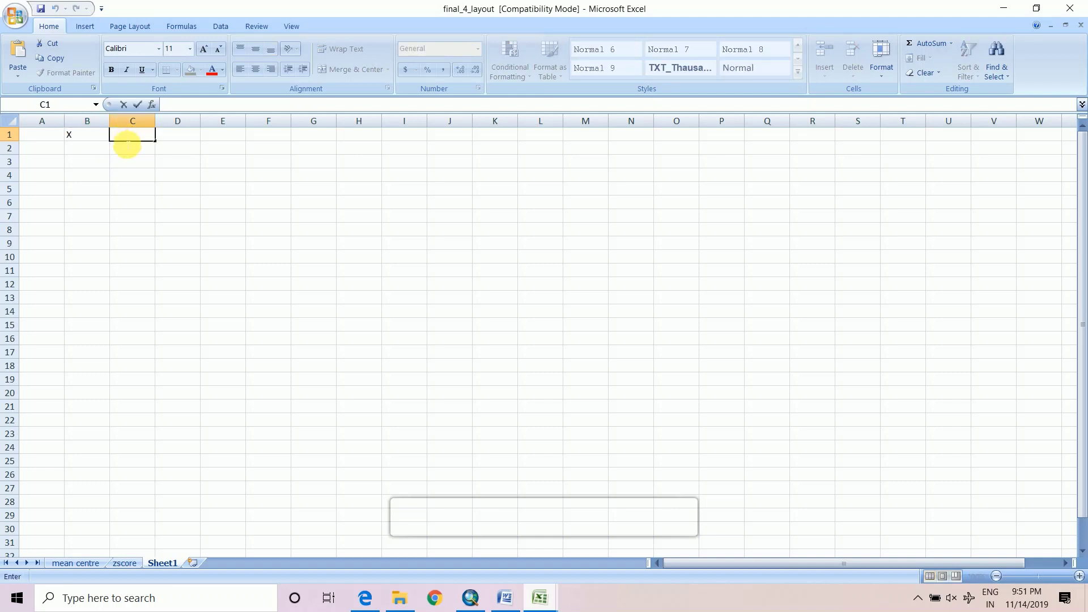
{"action": "type", "text": "Y"}
{"action": "left_click", "coordinate": [87, 149]}
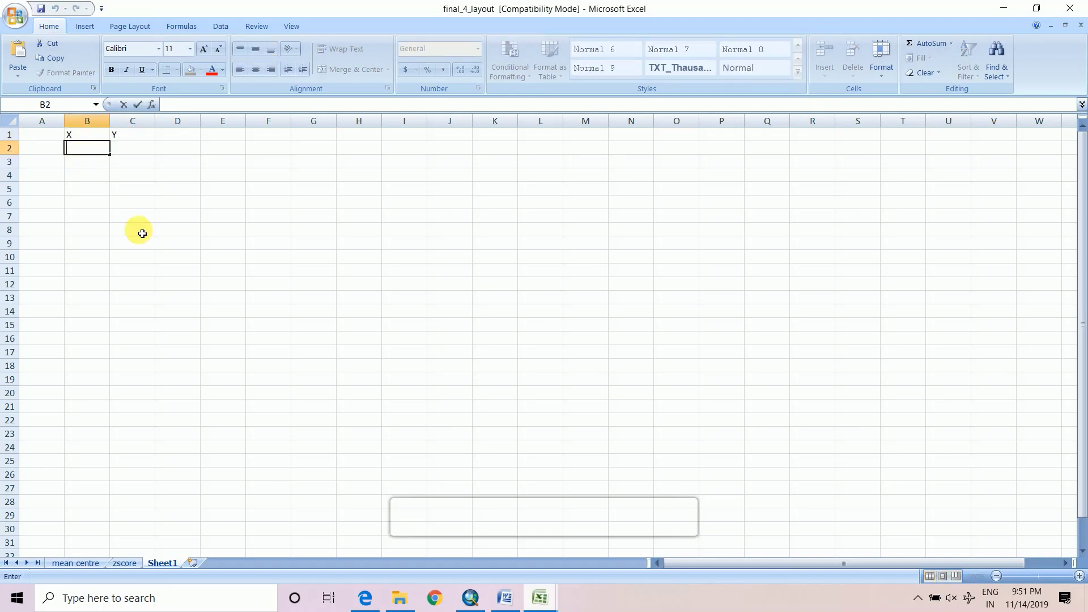
- Copy the 2001 X value from D28 of the mean centre sheet into B2 of Sheet1, and widen columns B and C
{"action": "left_click", "coordinate": [71, 563]}
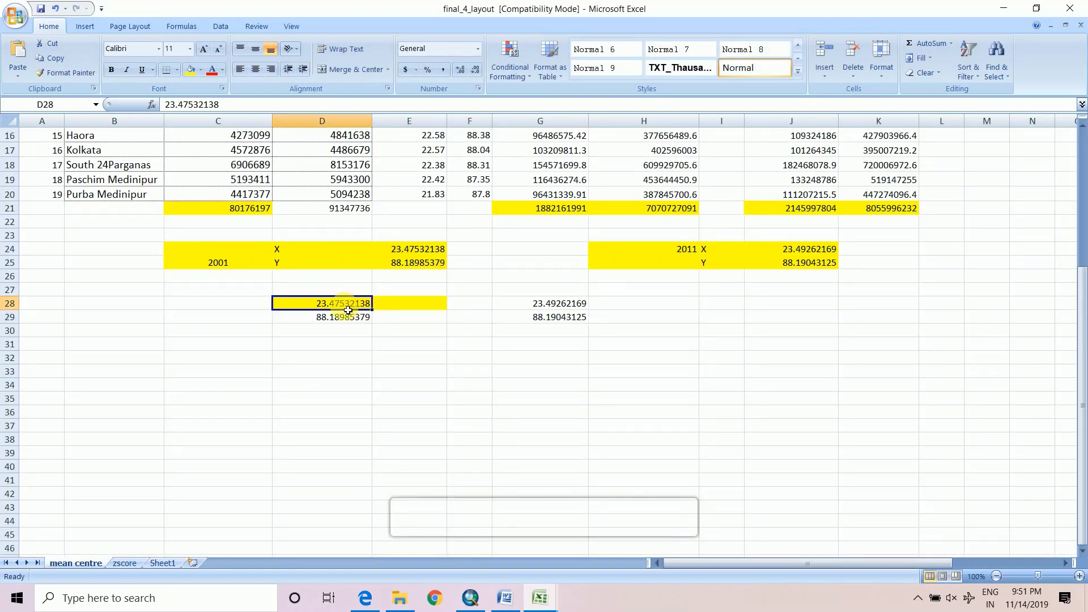
{"action": "key", "text": "ctrl+c"}
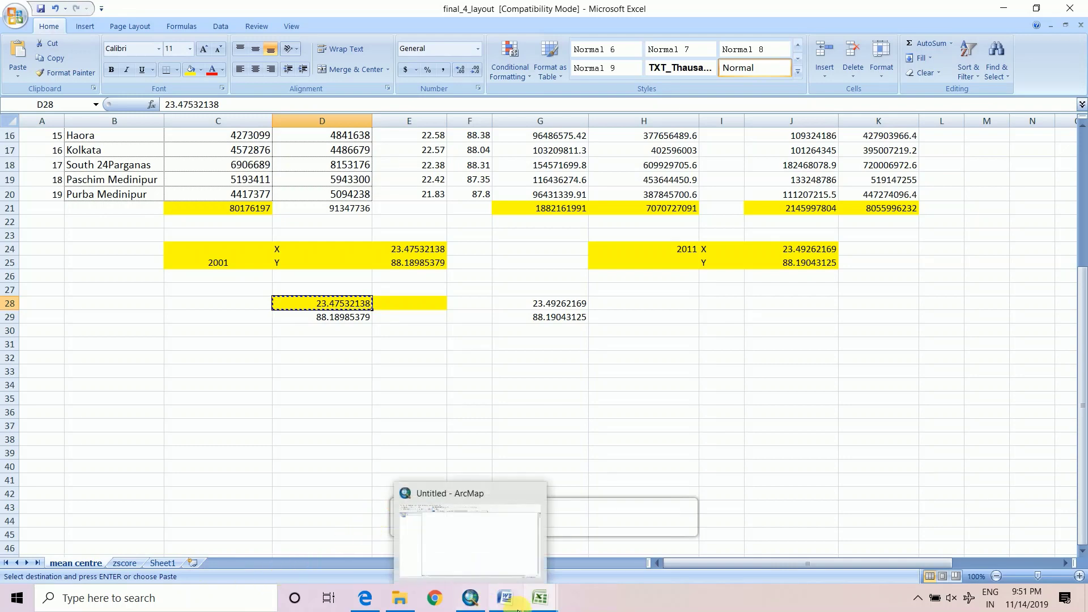
{"action": "mouse_move", "coordinate": [501, 599]}
{"action": "scroll", "coordinate": [417, 487], "scroll_direction": "up", "scroll_amount": 5}
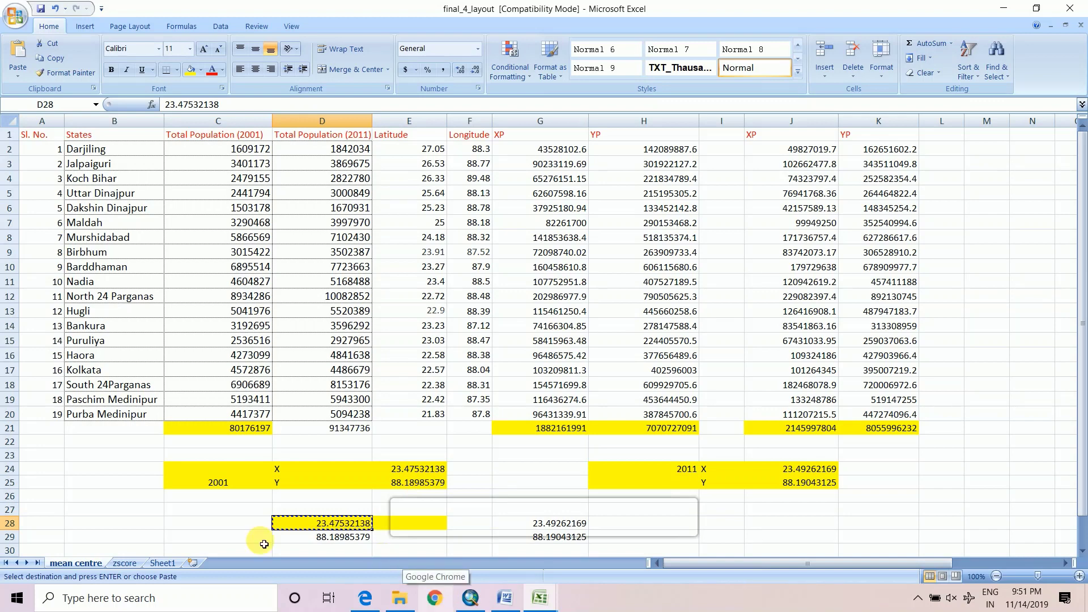
{"action": "left_click", "coordinate": [162, 562]}
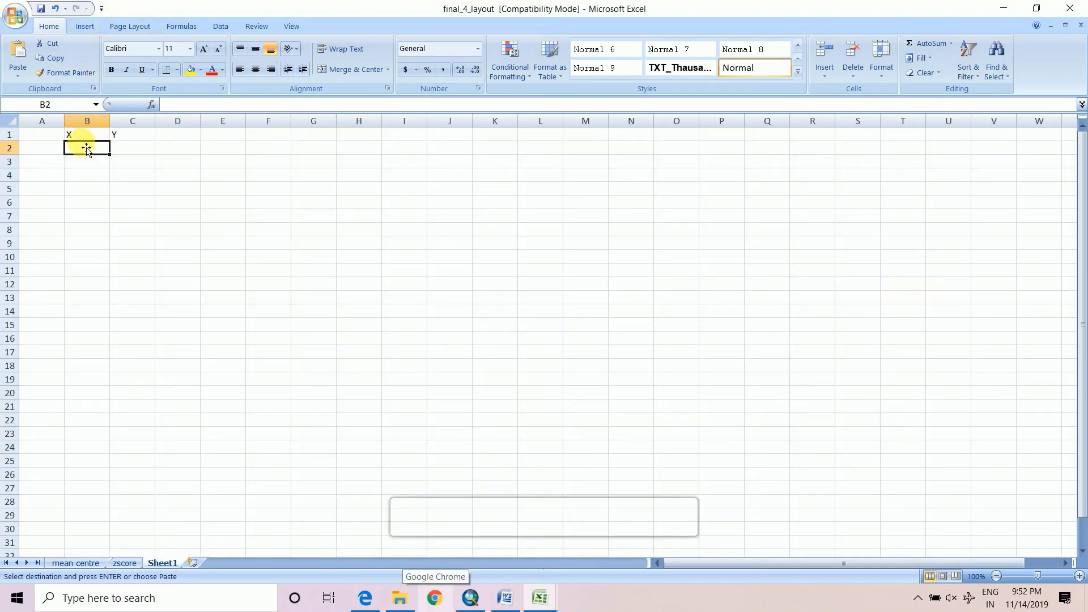
{"action": "key", "text": "ctrl+v"}
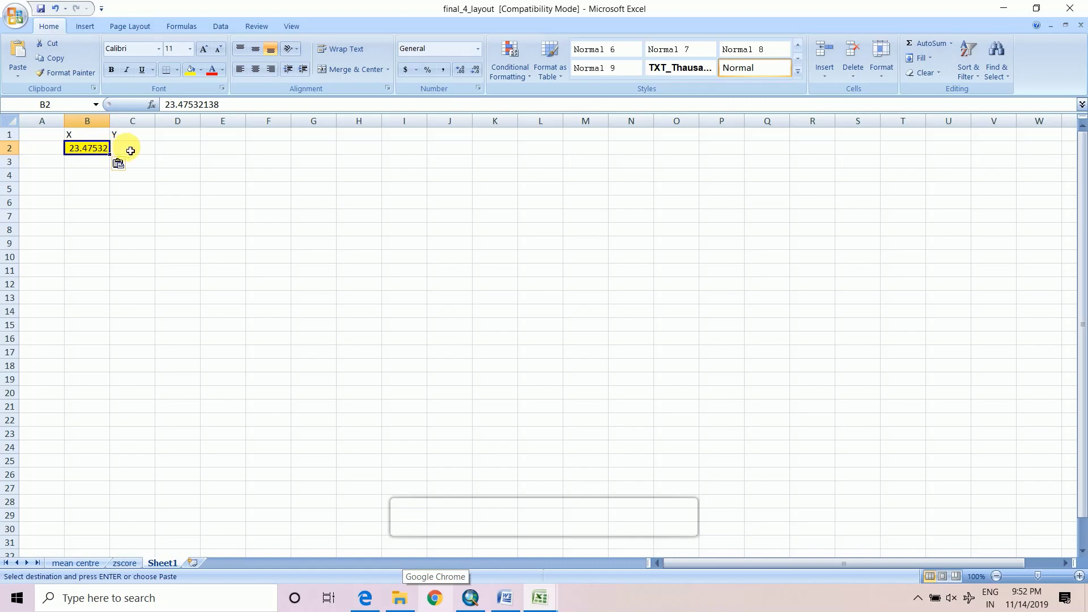
{"action": "left_click_drag", "start_coordinate": [115, 121], "coordinate": [311, 126]}
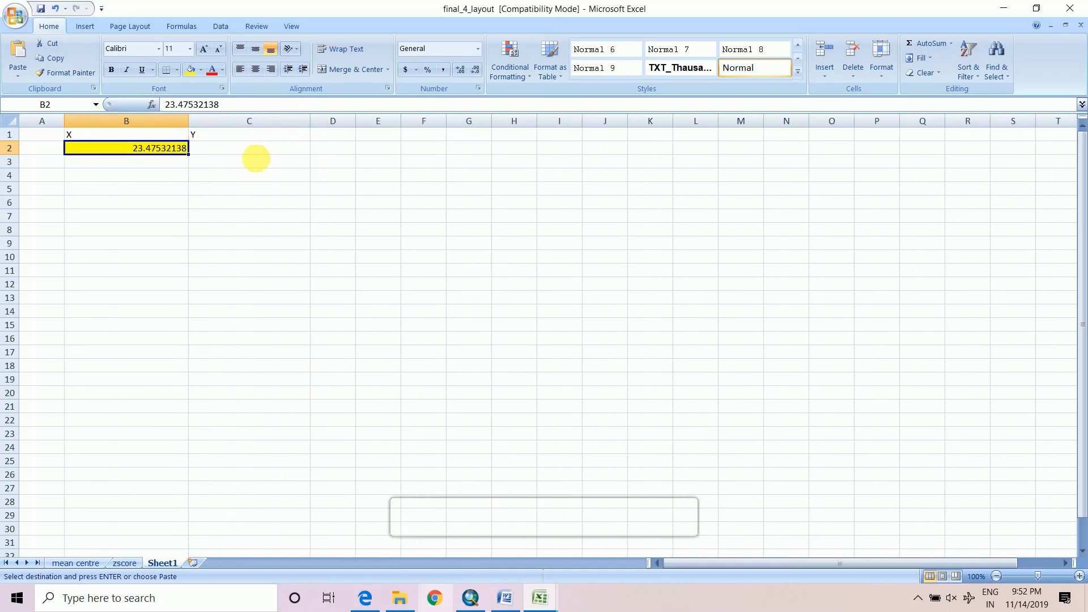
- Try to copy the 2011 X result from J24 of the mean centre sheet into B3 of Sheet1, and clear the pasted contents
{"action": "left_click", "coordinate": [249, 149]}
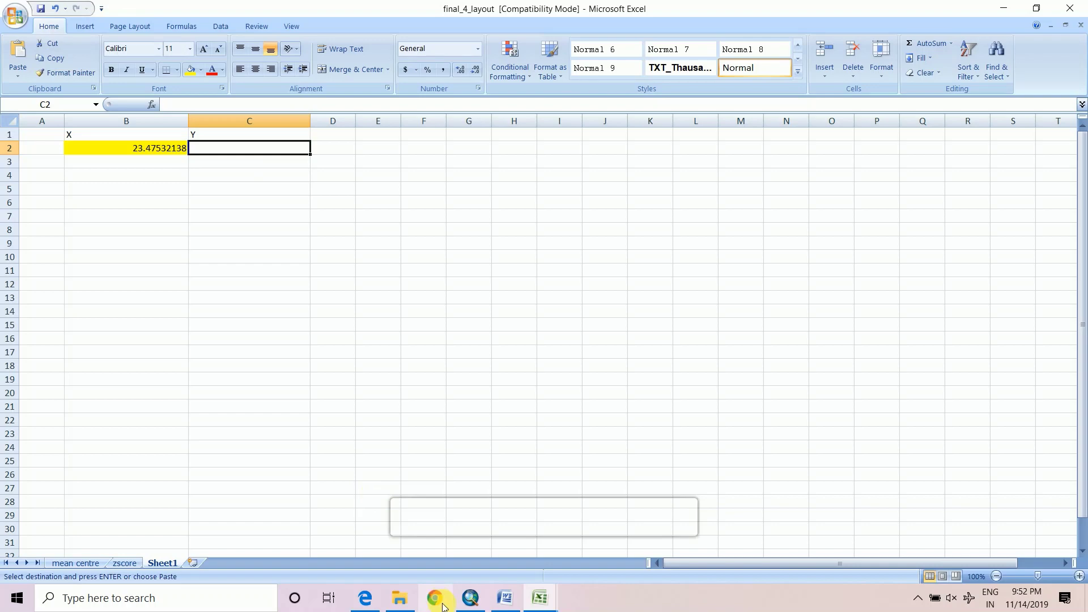
{"action": "left_click", "coordinate": [85, 563]}
{"action": "left_click", "coordinate": [798, 471]}
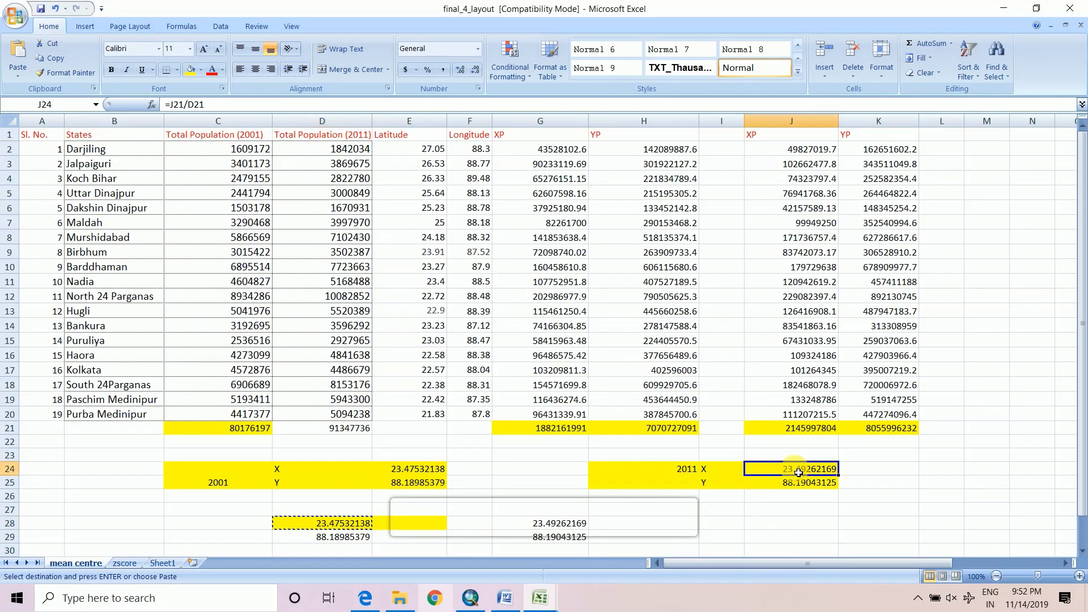
{"action": "mouse_move", "coordinate": [502, 602]}
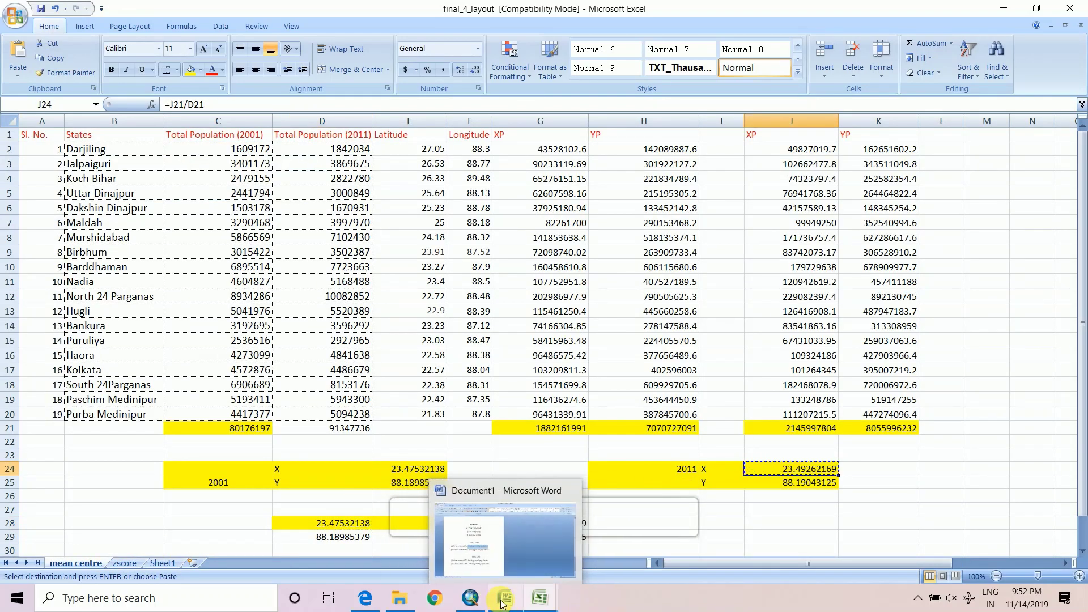
{"action": "left_click", "coordinate": [163, 563]}
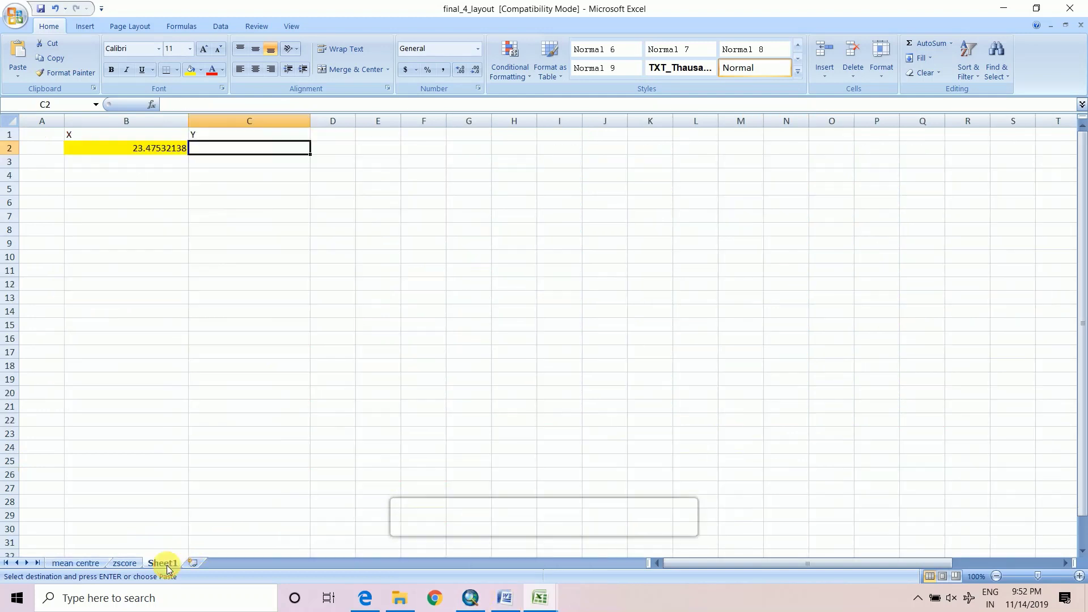
{"action": "left_click", "coordinate": [142, 162]}
{"action": "key", "text": "ctrl+v"}
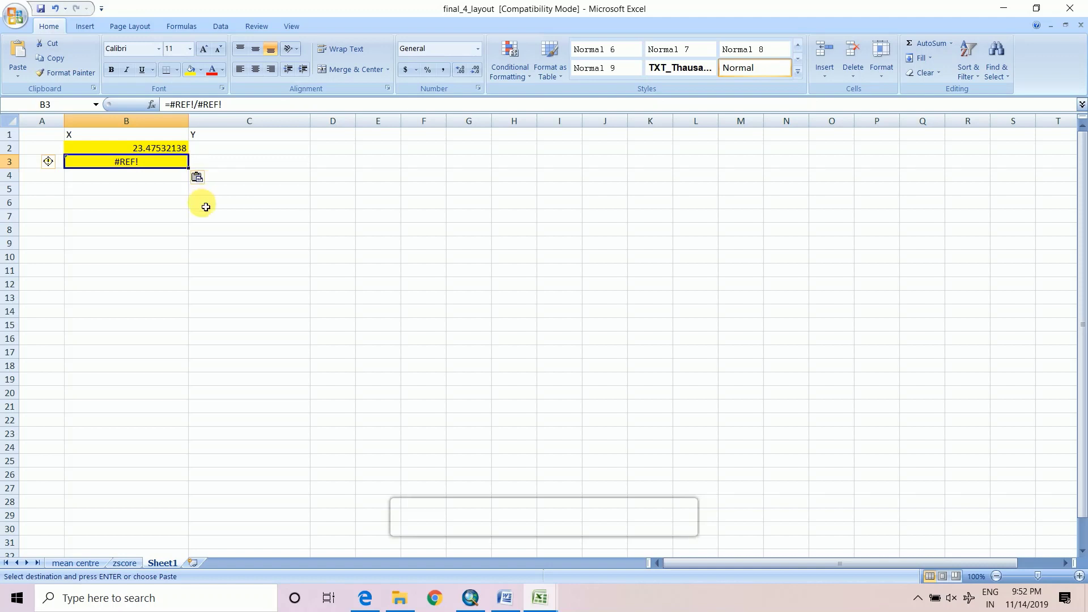
{"action": "left_click", "coordinate": [258, 282]}
{"action": "left_click", "coordinate": [166, 175]}
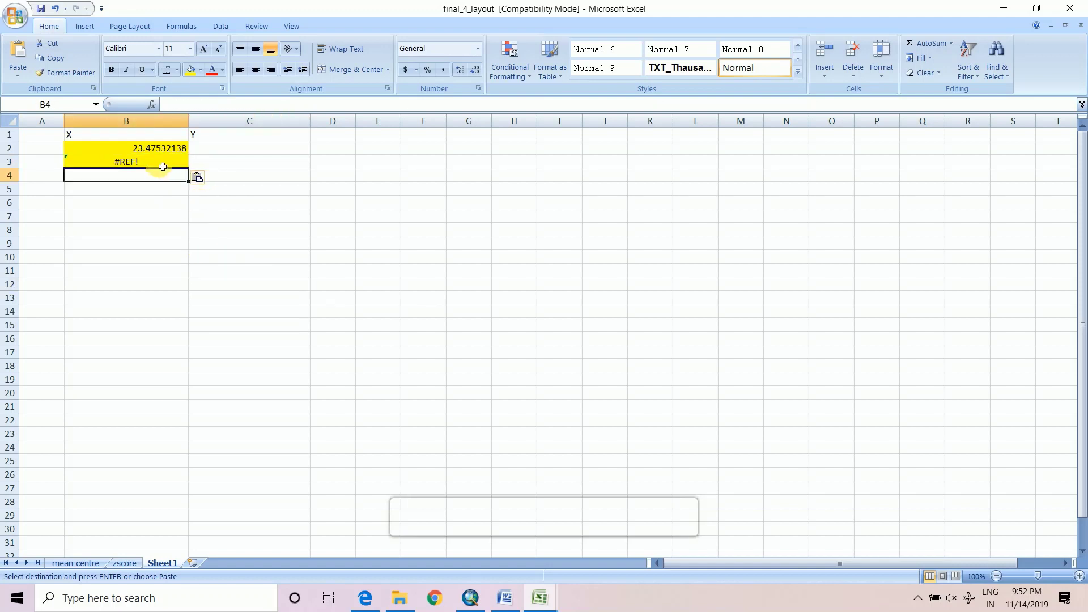
{"action": "left_click", "coordinate": [163, 166]}
{"action": "key", "text": "Escape"}
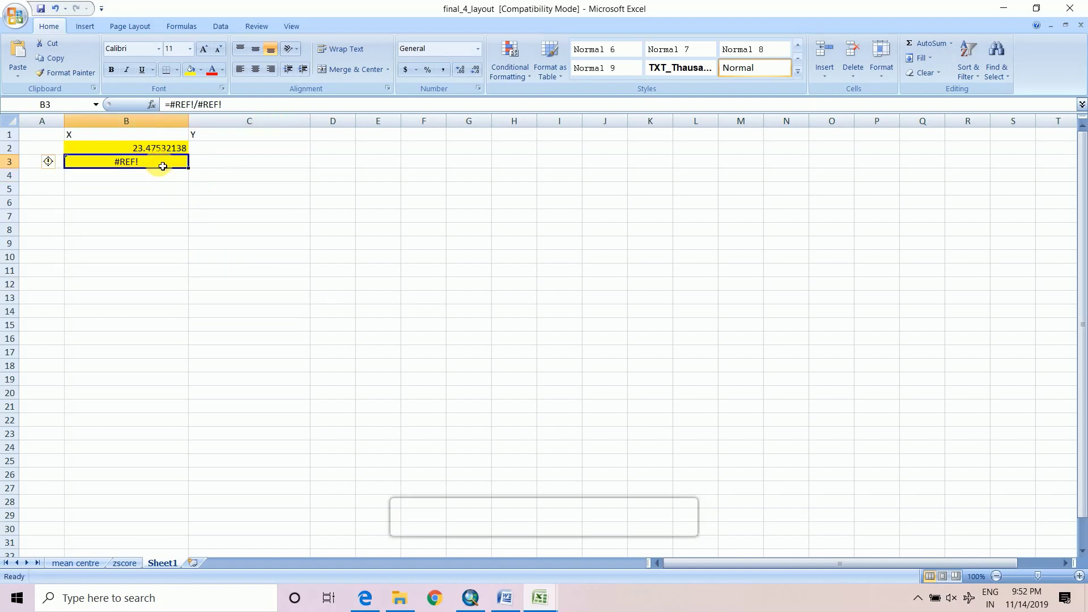
{"action": "key", "text": "Delete"}
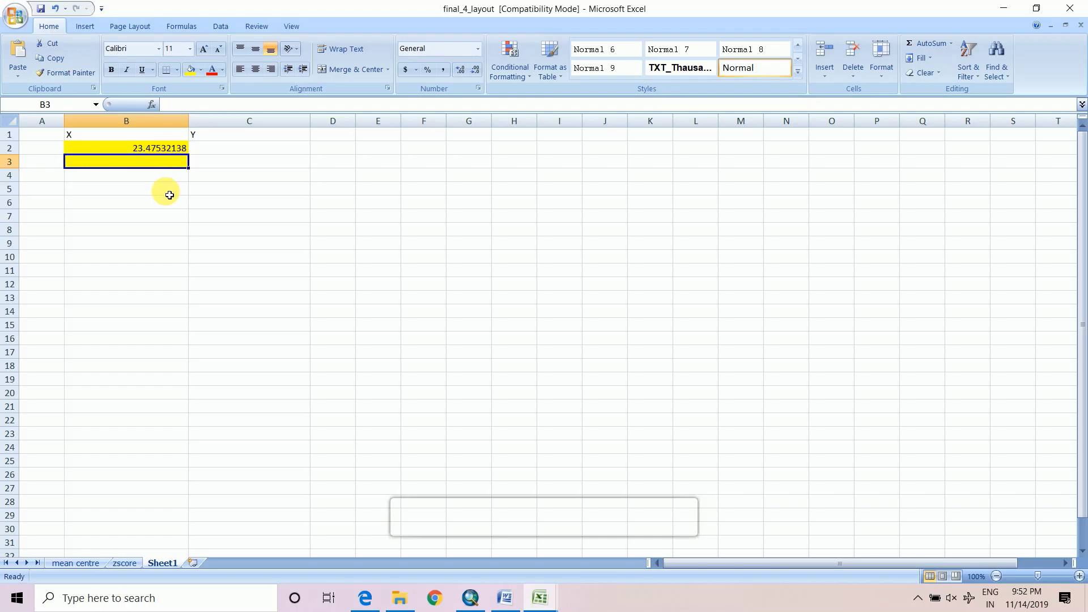
- Copy the plain 2011 X value from G28 of the mean centre sheet into B3 of Sheet1
{"action": "left_click", "coordinate": [91, 564]}
{"action": "left_click", "coordinate": [760, 462]}
{"action": "double_click", "coordinate": [778, 468]}
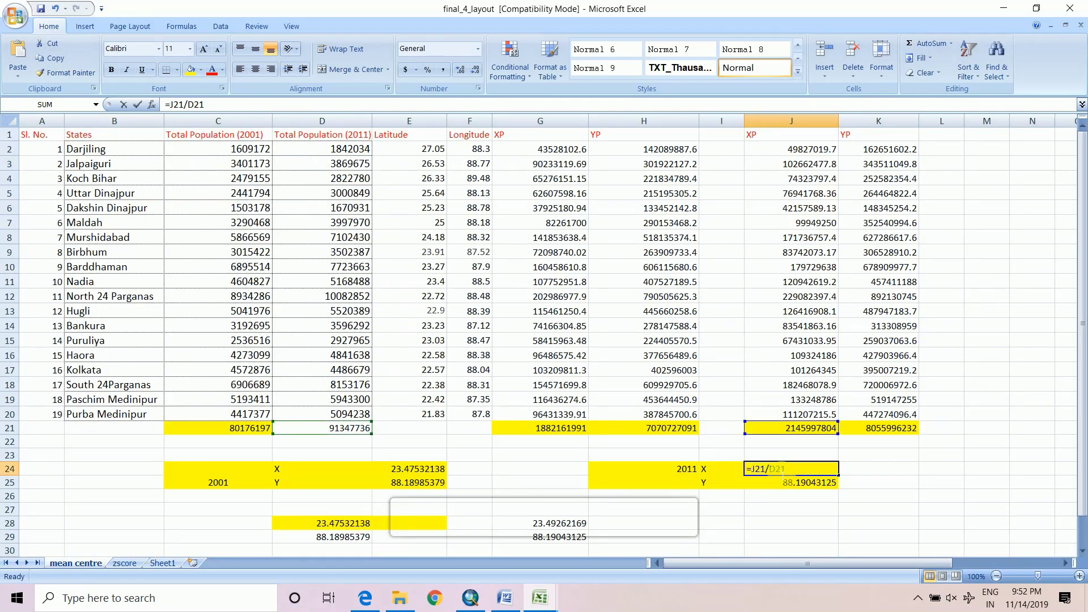
{"action": "left_click", "coordinate": [736, 496]}
{"action": "left_click", "coordinate": [566, 527]}
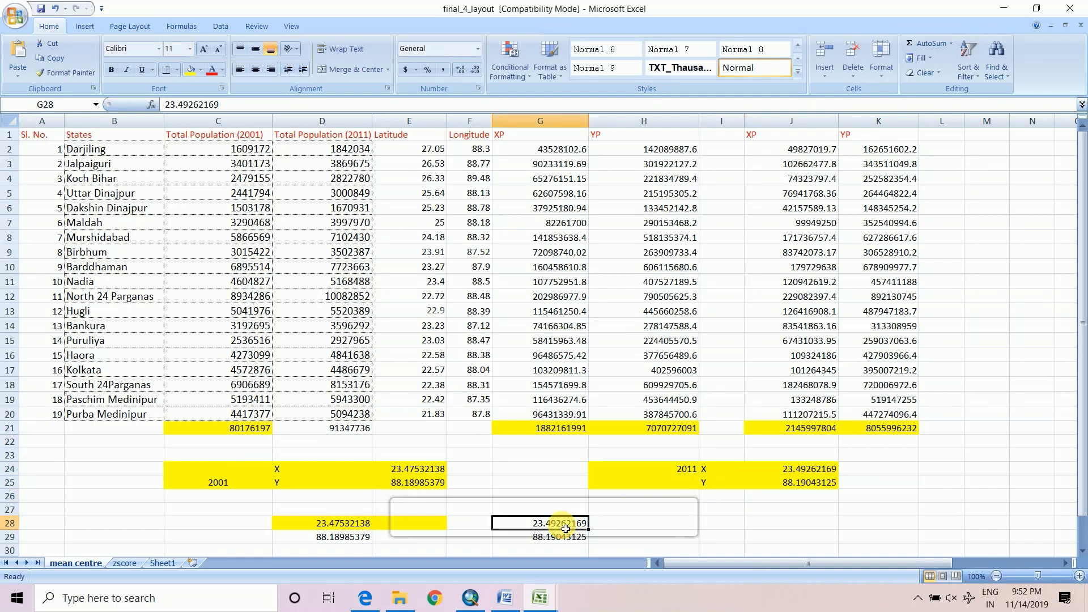
{"action": "key", "text": "ctrl+c"}
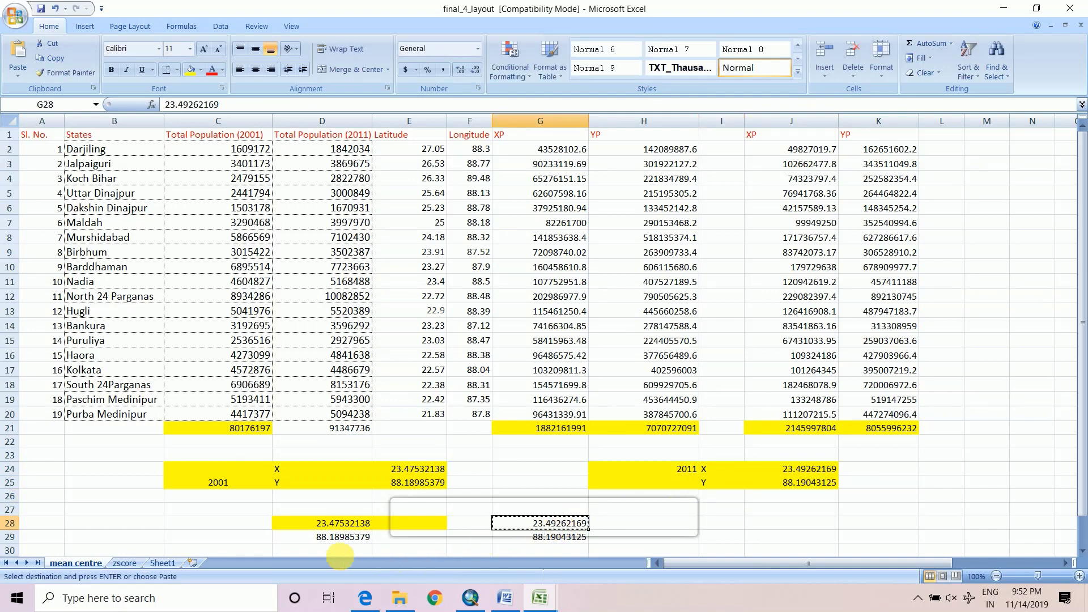
{"action": "left_click", "coordinate": [163, 562]}
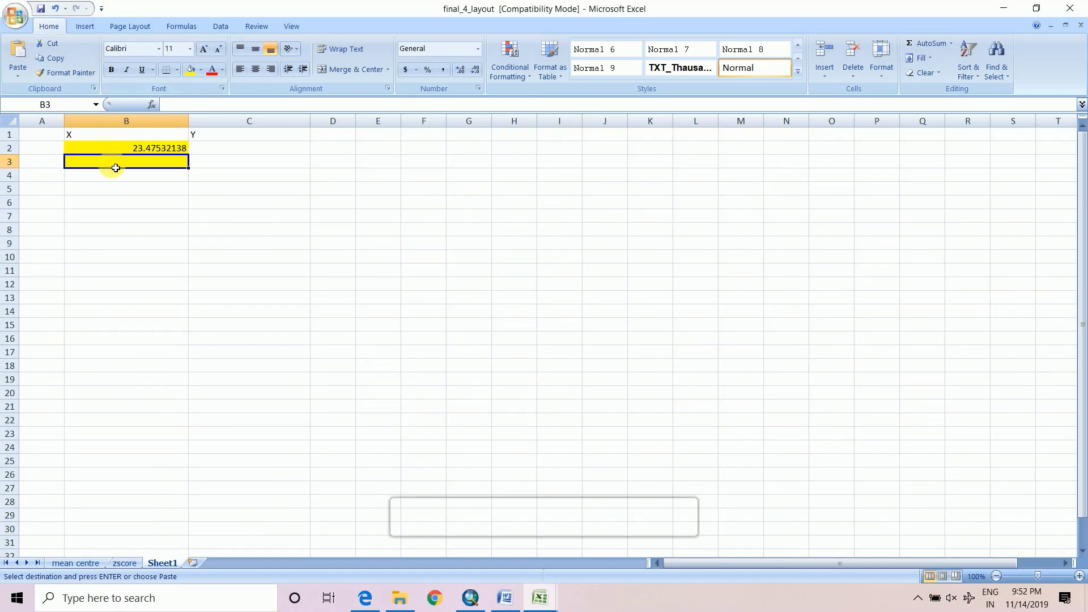
{"action": "key", "text": "ctrl+v"}
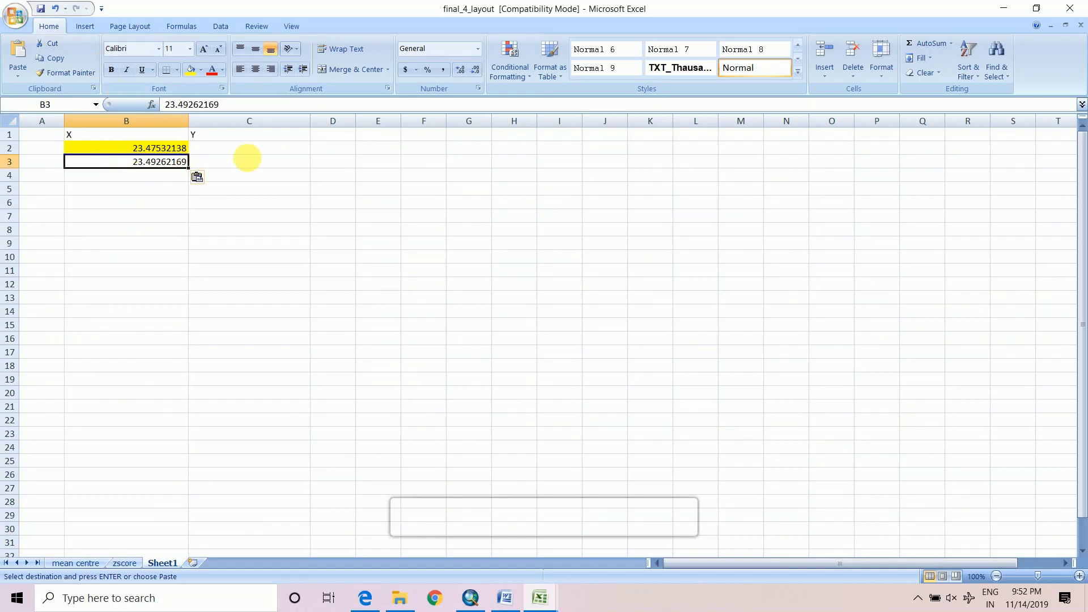
- Copy the 2001 Y value from D29 of the mean centre sheet into C2 of Sheet1
{"action": "left_click", "coordinate": [251, 154]}
{"action": "left_click", "coordinate": [86, 562]}
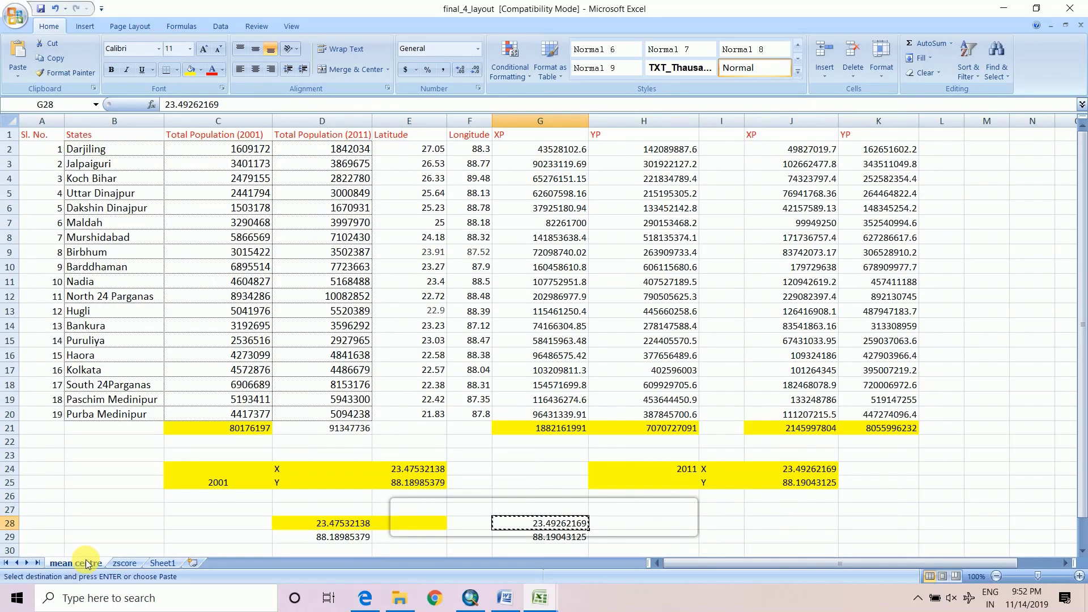
{"action": "scroll", "coordinate": [374, 340], "scroll_direction": "down", "scroll_amount": 8}
{"action": "scroll", "coordinate": [343, 242], "scroll_direction": "up", "scroll_amount": 1}
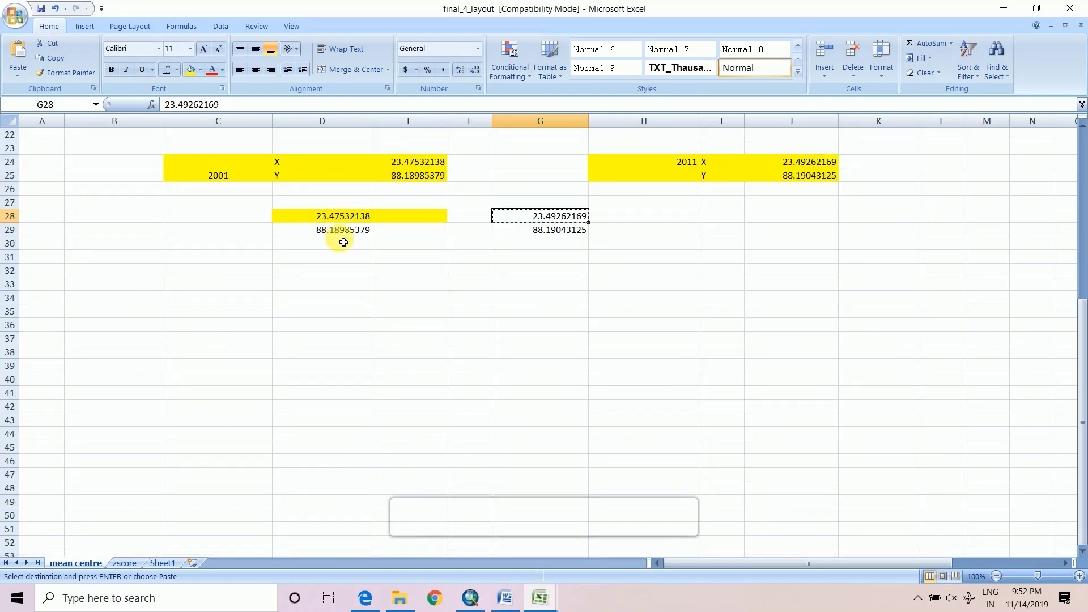
{"action": "left_click", "coordinate": [337, 234]}
{"action": "key", "text": "Escape"}
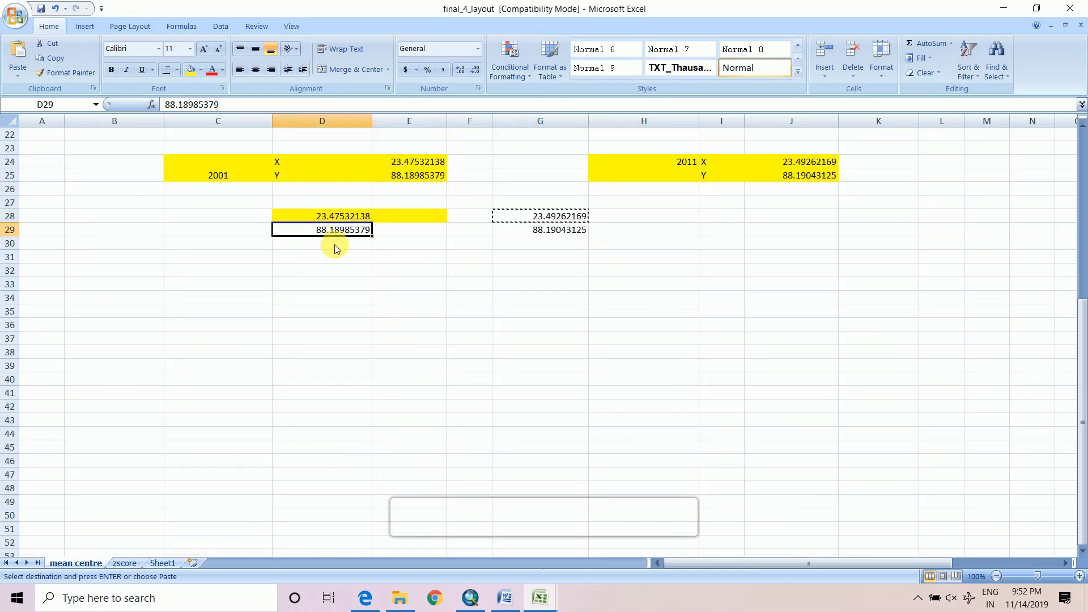
{"action": "key", "text": "ctrl+c"}
{"action": "left_click", "coordinate": [167, 564]}
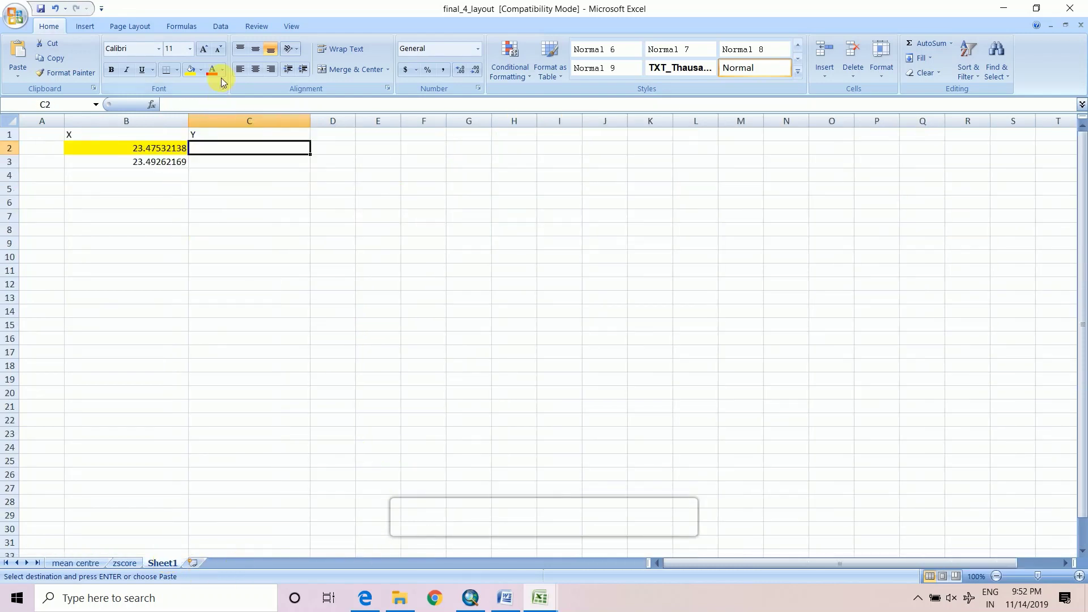
{"action": "left_click", "coordinate": [236, 151]}
{"action": "key", "text": "ctrl+v"}
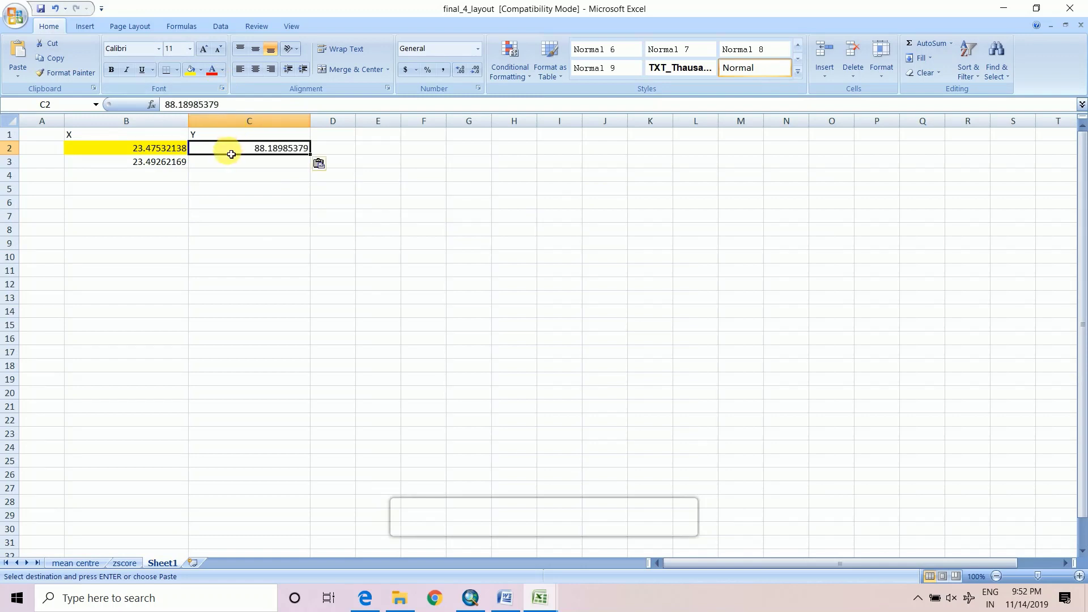
{"action": "left_click", "coordinate": [234, 162]}
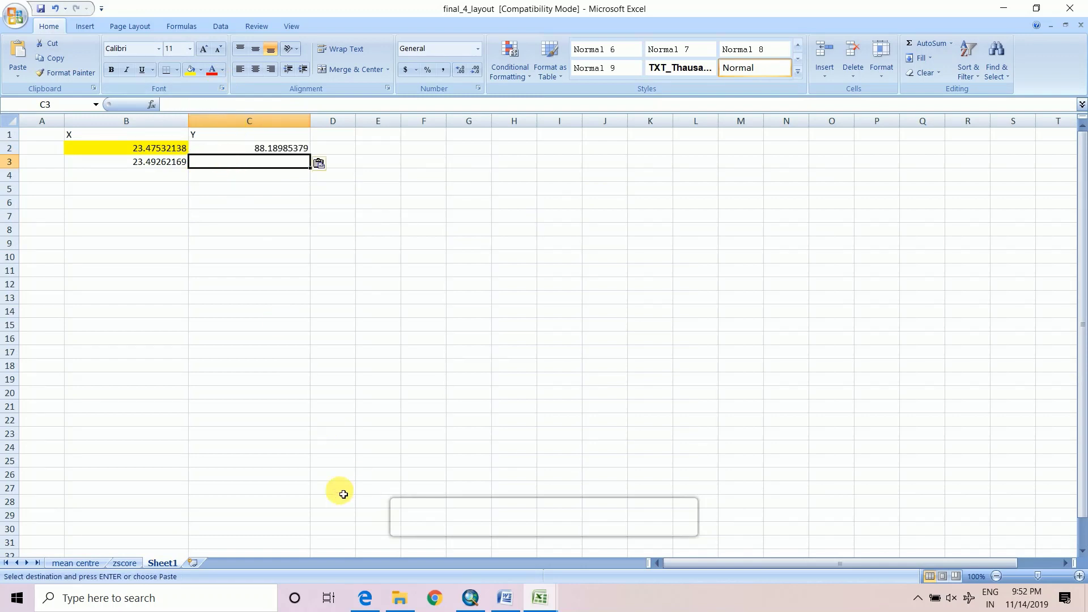
- Copy the 2011 Y value from G29 of the mean centre sheet into C3 of Sheet1
{"action": "left_click", "coordinate": [92, 563]}
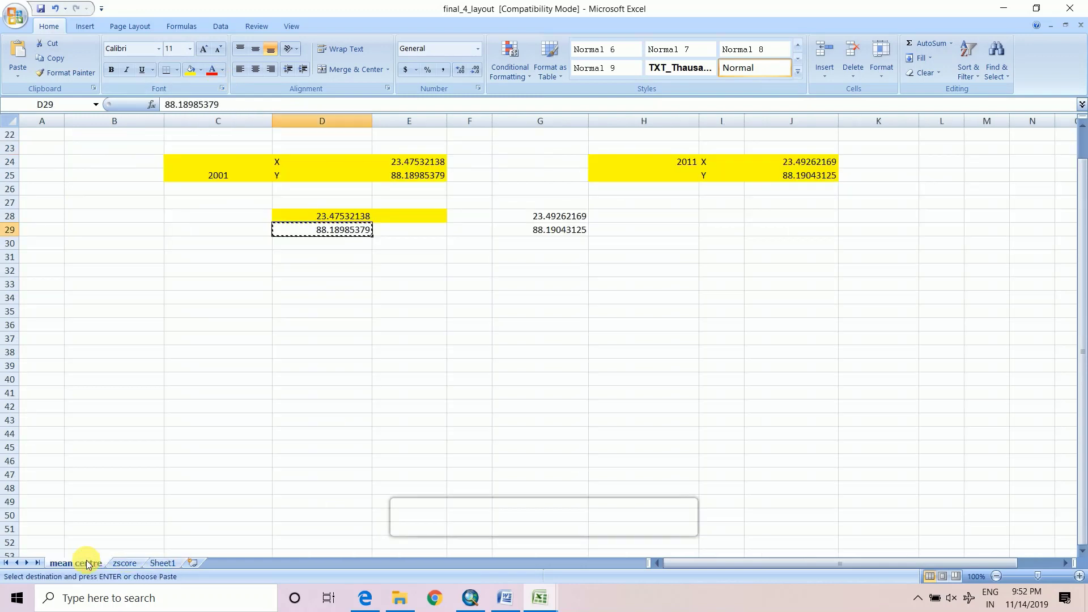
{"action": "left_click", "coordinate": [559, 232]}
{"action": "key", "text": "ctrl+c"}
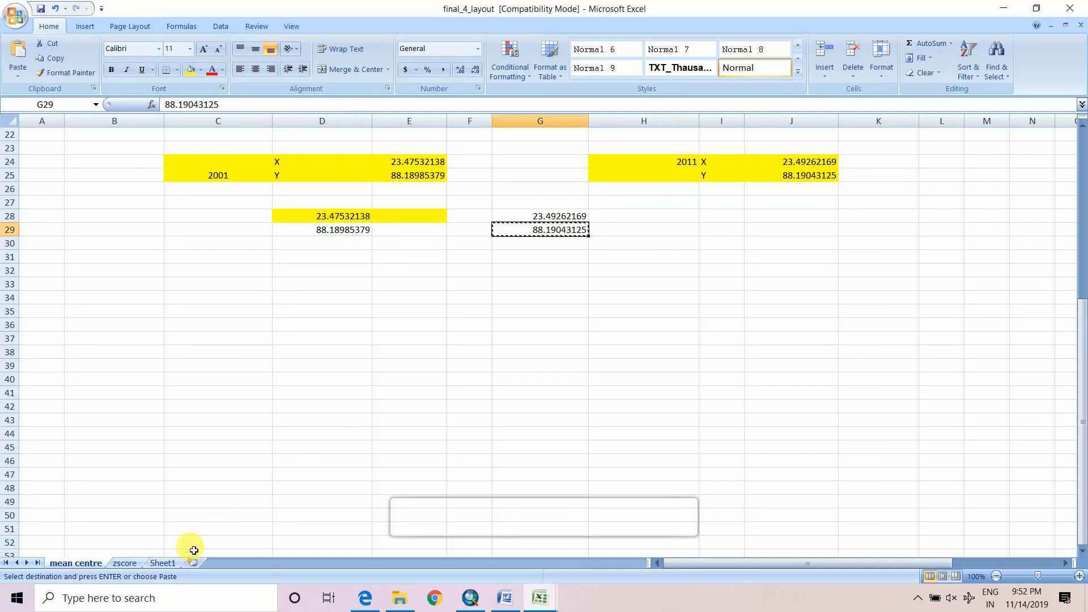
{"action": "left_click", "coordinate": [173, 563]}
{"action": "key", "text": "ctrl+v"}
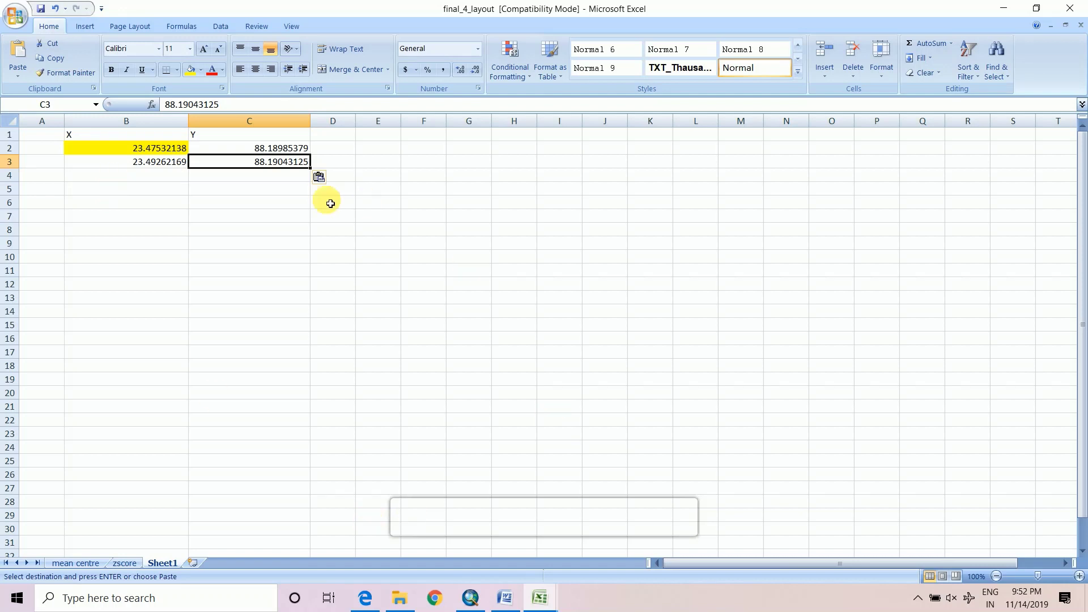
- Switch to ArcMap and add west_bengal.shp from the P:\DD\302.2\wb folder to the map
{"action": "left_click", "coordinate": [463, 603]}
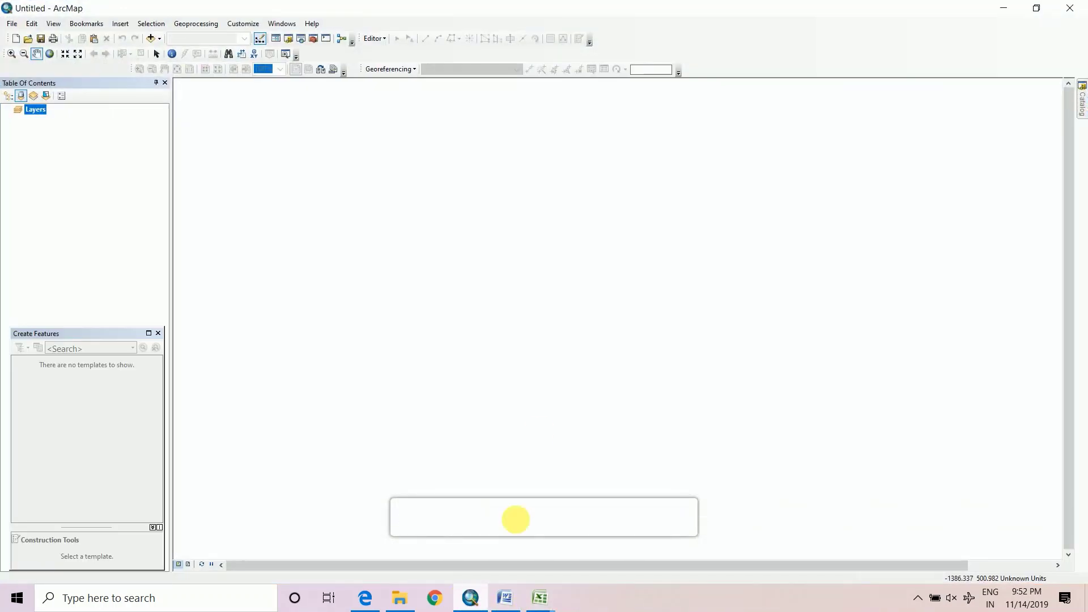
{"action": "left_click", "coordinate": [151, 38]}
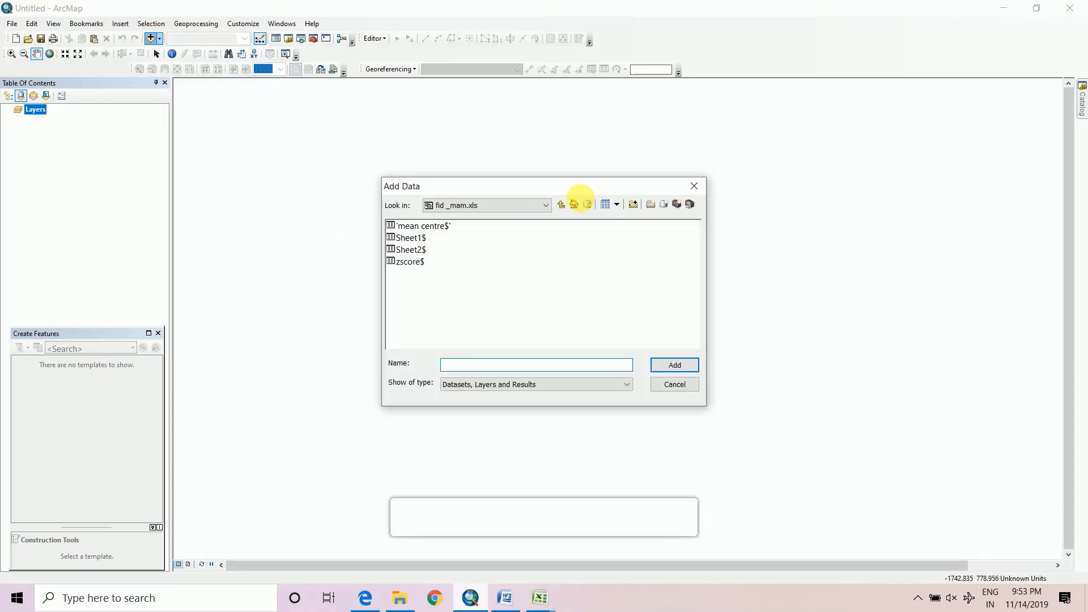
{"action": "left_click", "coordinate": [562, 204]}
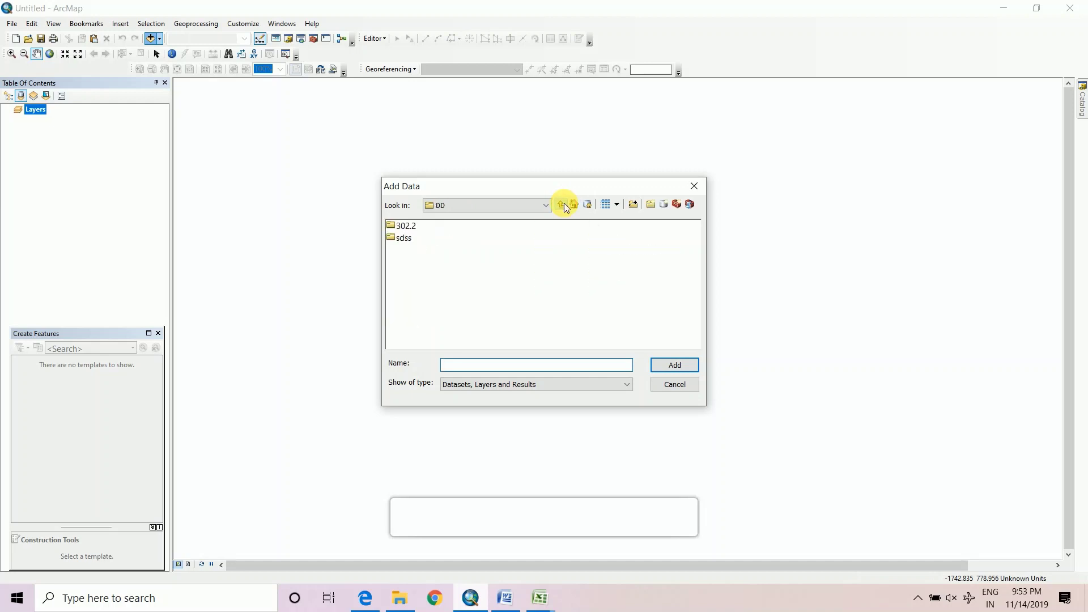
{"action": "left_click", "coordinate": [564, 203]}
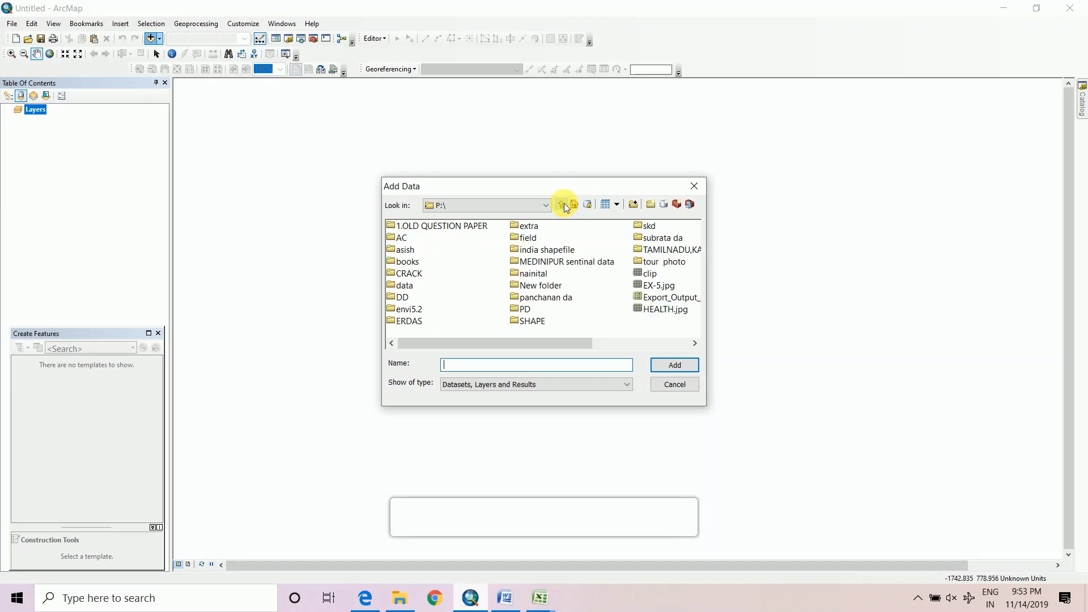
{"action": "double_click", "coordinate": [400, 298]}
{"action": "double_click", "coordinate": [399, 227]}
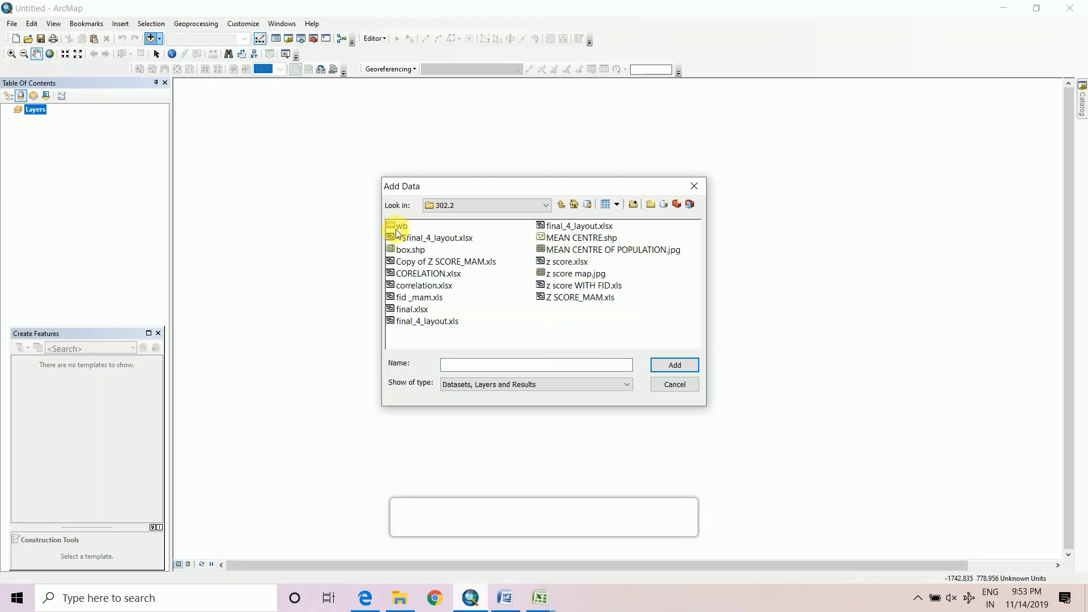
{"action": "double_click", "coordinate": [400, 226]}
{"action": "left_click", "coordinate": [403, 227]}
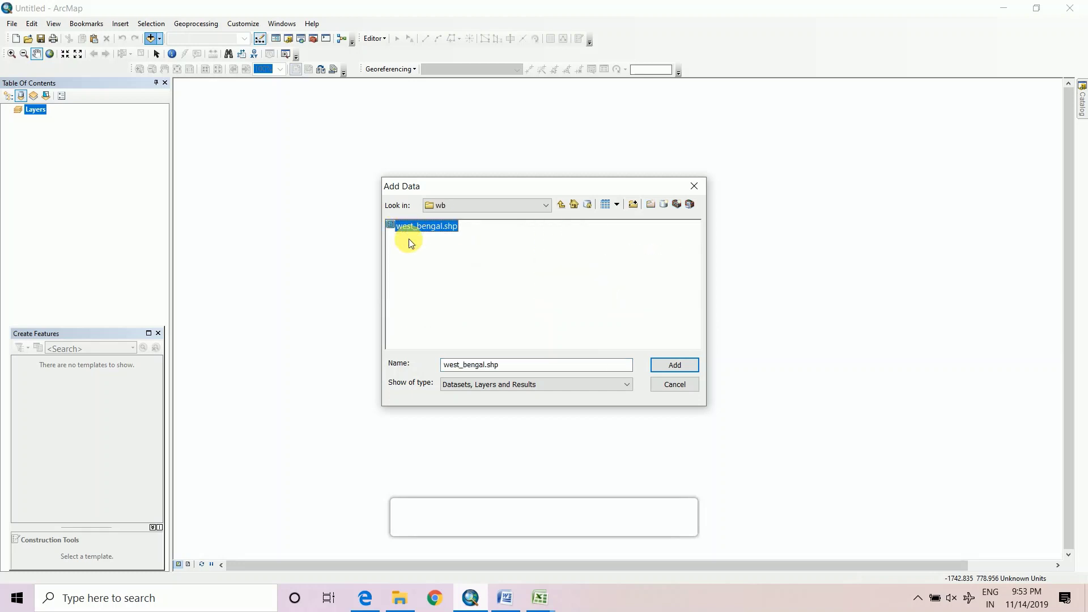
{"action": "left_click", "coordinate": [670, 368]}
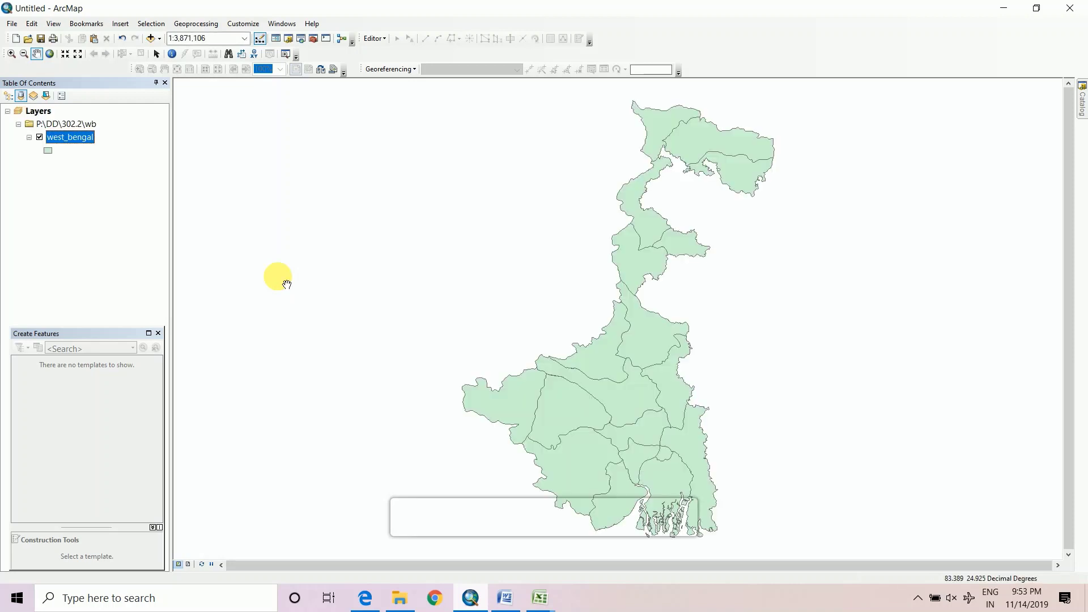
- Switch to Excel and save the workbook as YOUTUBE in Excel 97-2003 Workbook format in the 302.2 folder, accepting the compatibility check
{"action": "key", "text": "alt+Tab"}
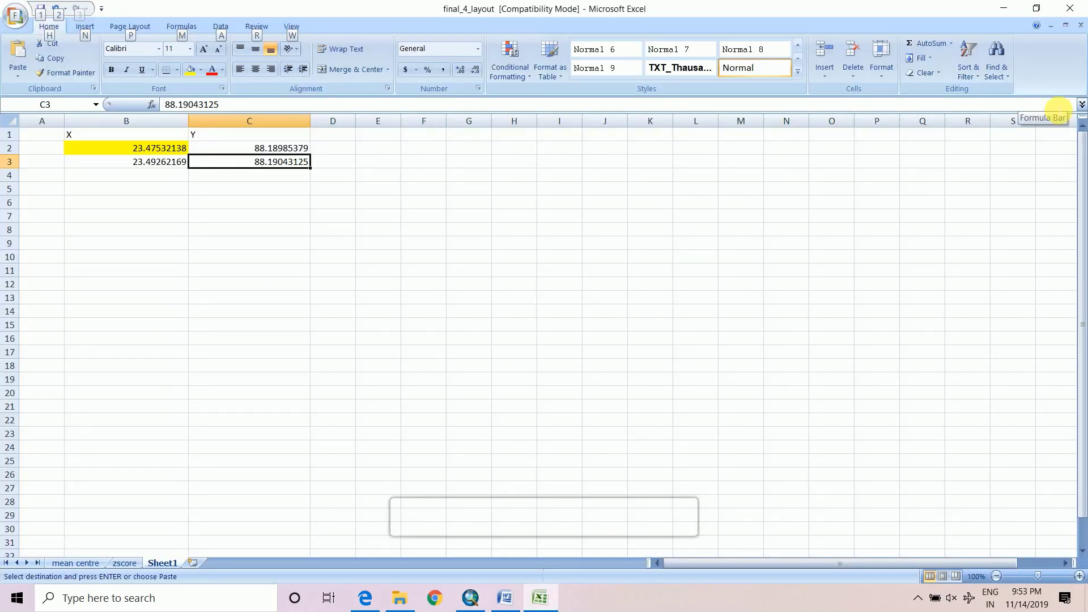
{"action": "left_click", "coordinate": [199, 217]}
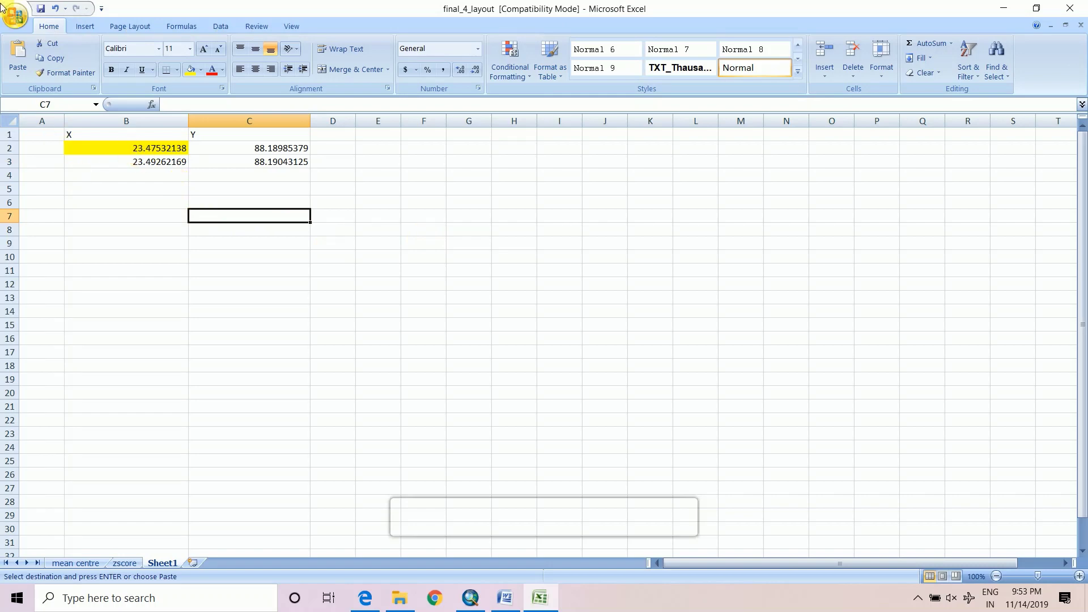
{"action": "left_click", "coordinate": [17, 16]}
{"action": "mouse_move", "coordinate": [57, 178]}
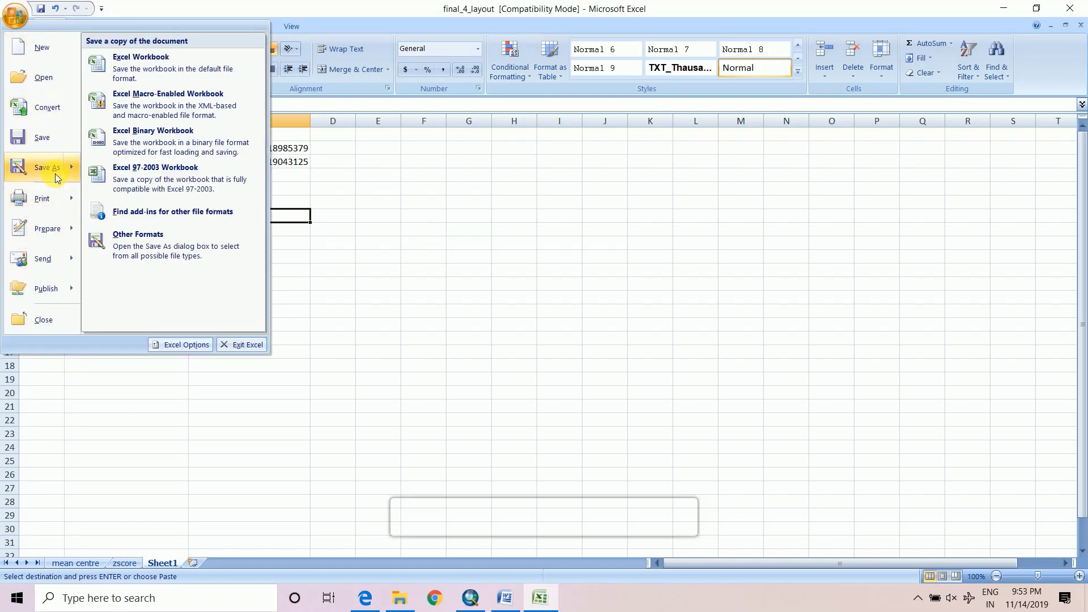
{"action": "left_click", "coordinate": [294, 220]}
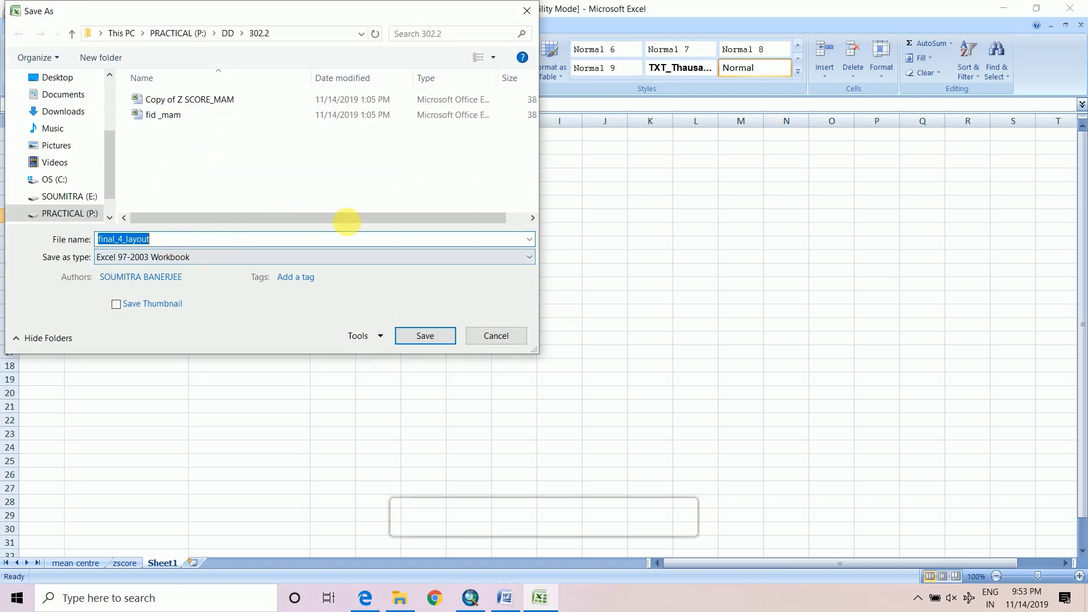
{"action": "type", "text": "YP"}
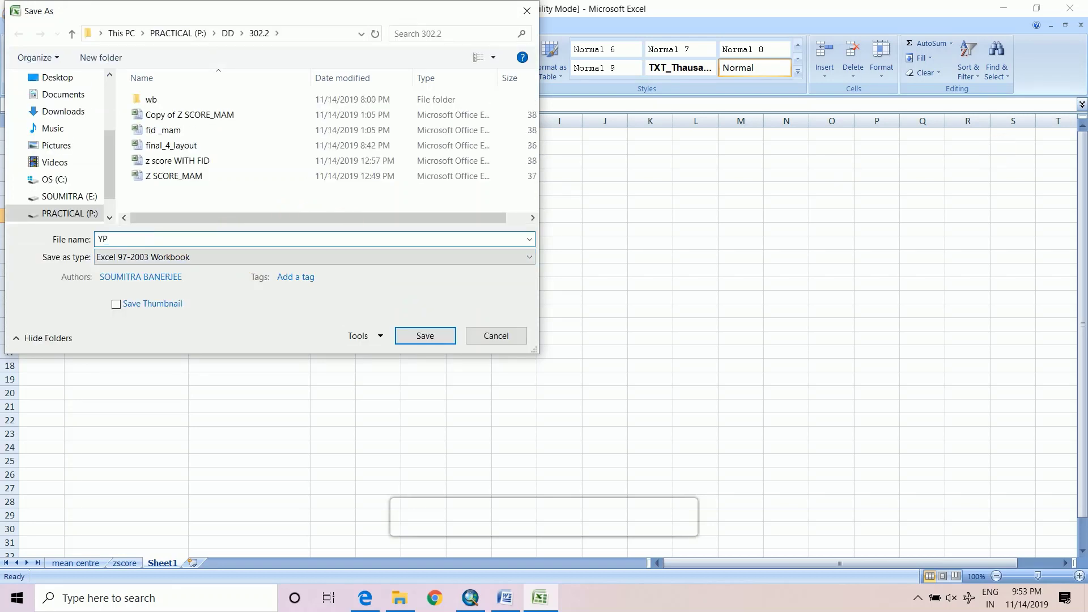
{"action": "key", "text": "BackSpace"}
{"action": "type", "text": "YOUTUBE"}
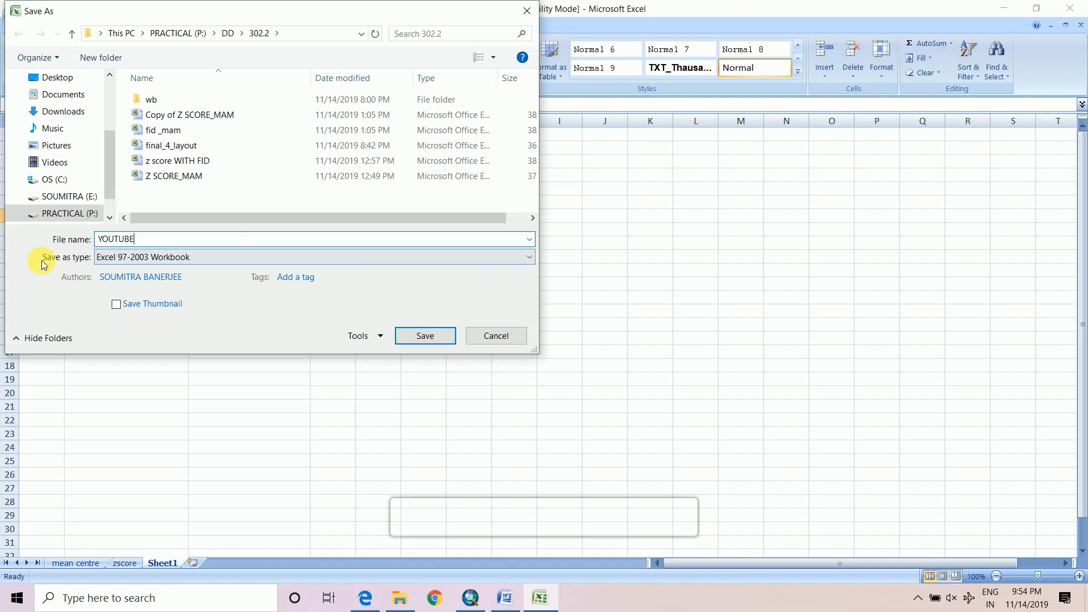
{"action": "left_click", "coordinate": [136, 256]}
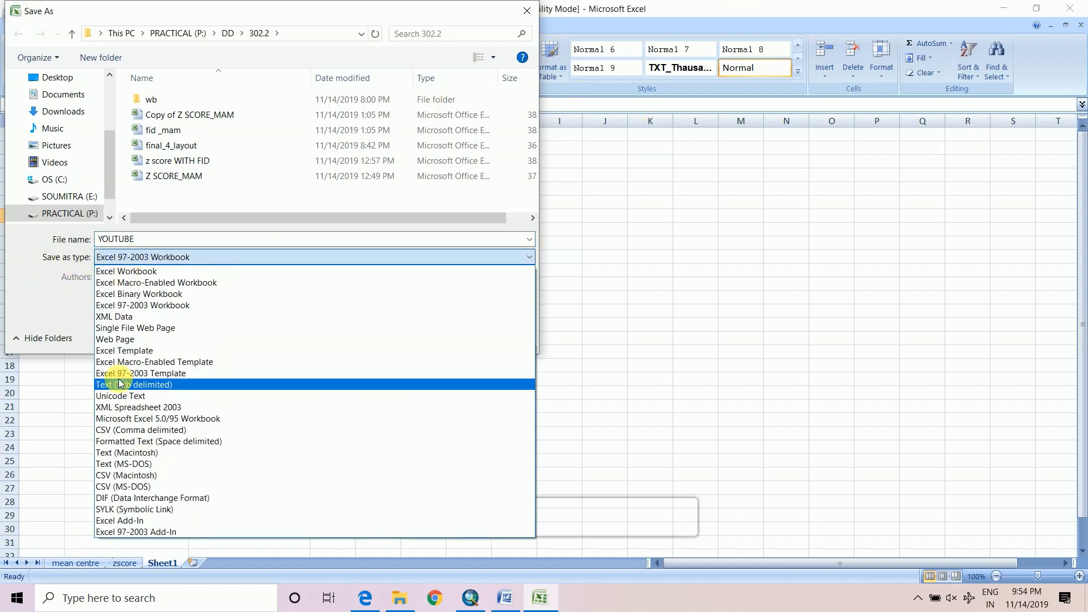
{"action": "left_click", "coordinate": [134, 306]}
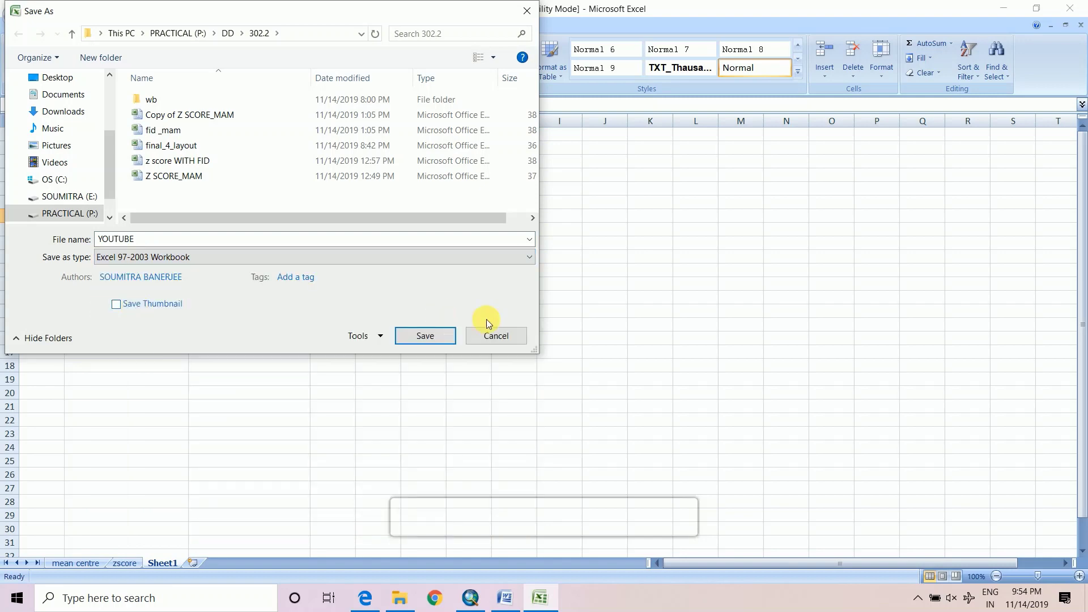
{"action": "left_click", "coordinate": [423, 336]}
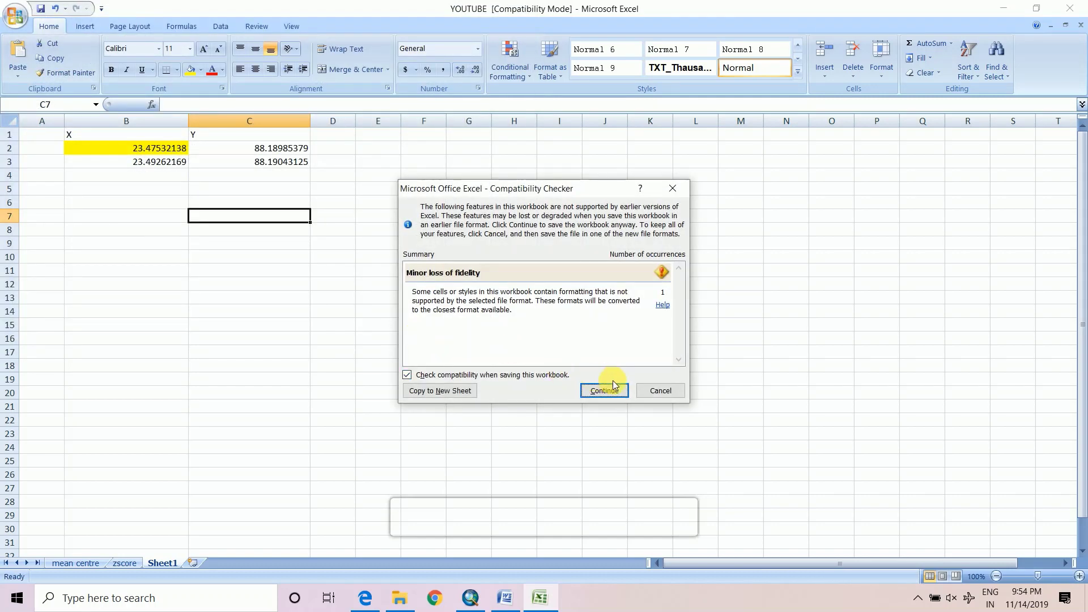
{"action": "left_click", "coordinate": [605, 390]}
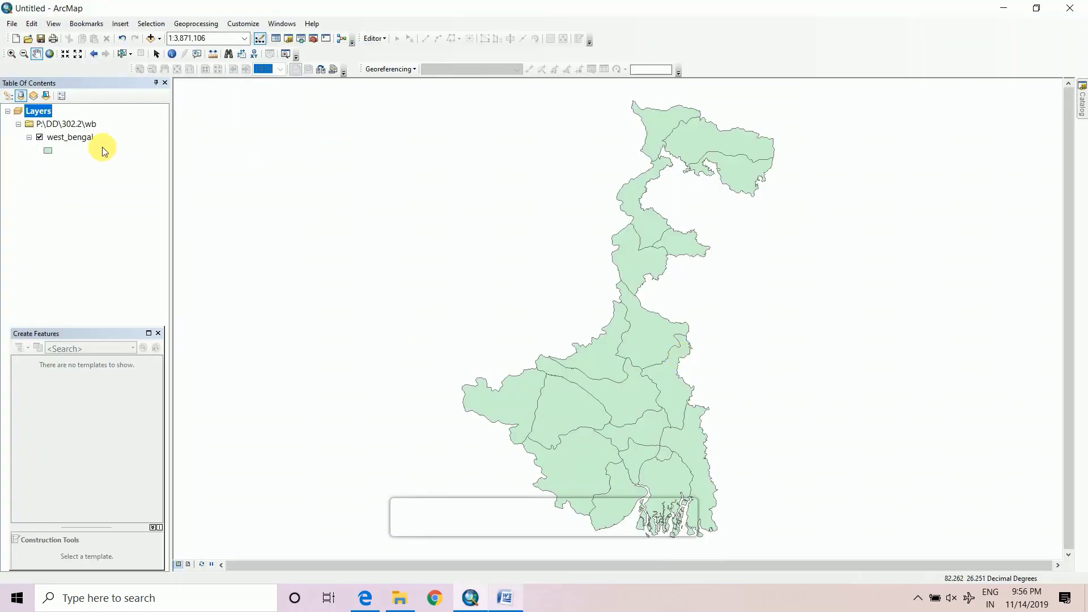
- In ArcMap, add Sheet1$ of YOUTUBE.xls and display its XY data as points, with X and Y as coordinate fields in GCS_WGS_1984
{"action": "left_click", "coordinate": [151, 38]}
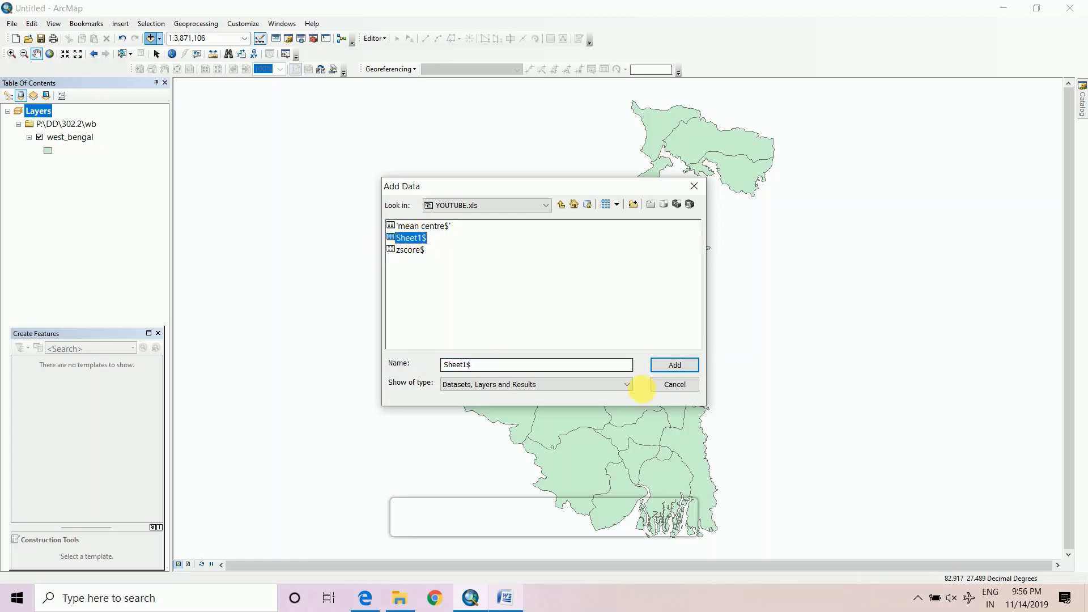
{"action": "left_click", "coordinate": [662, 364]}
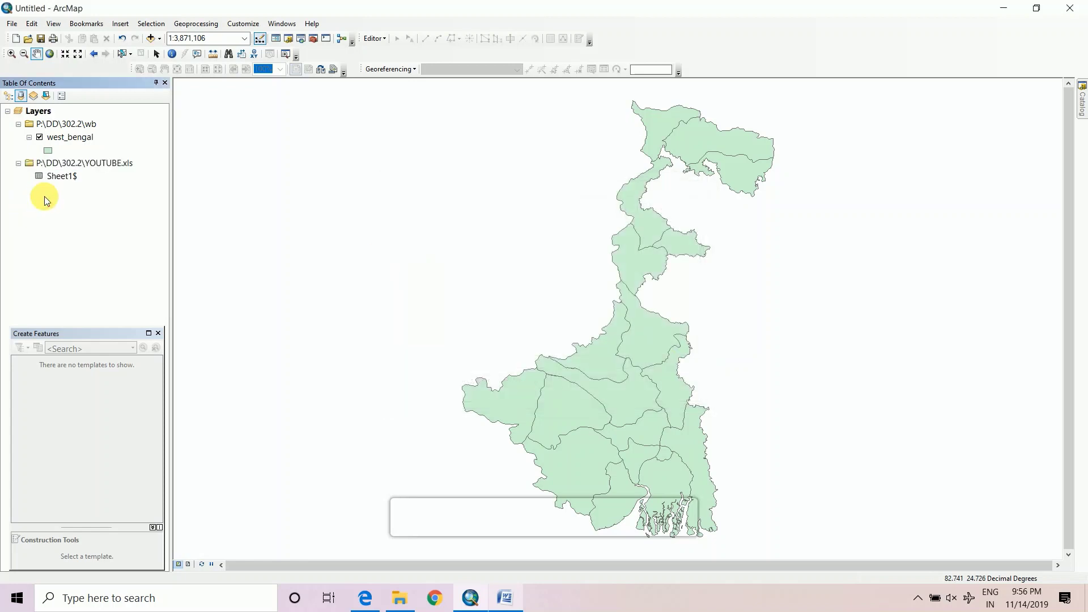
{"action": "right_click", "coordinate": [55, 176]}
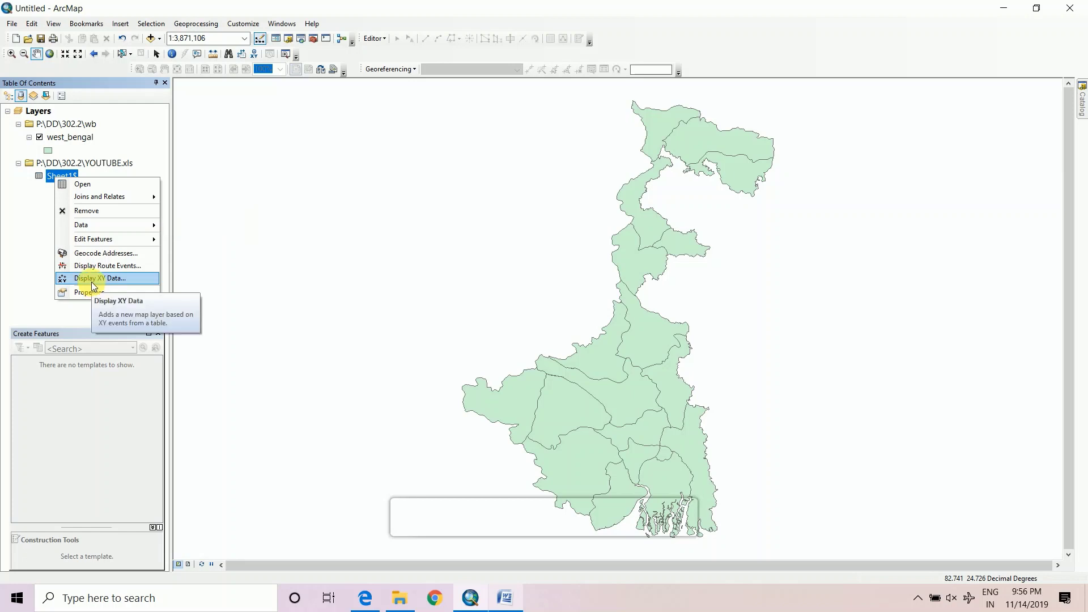
{"action": "left_click", "coordinate": [111, 281]}
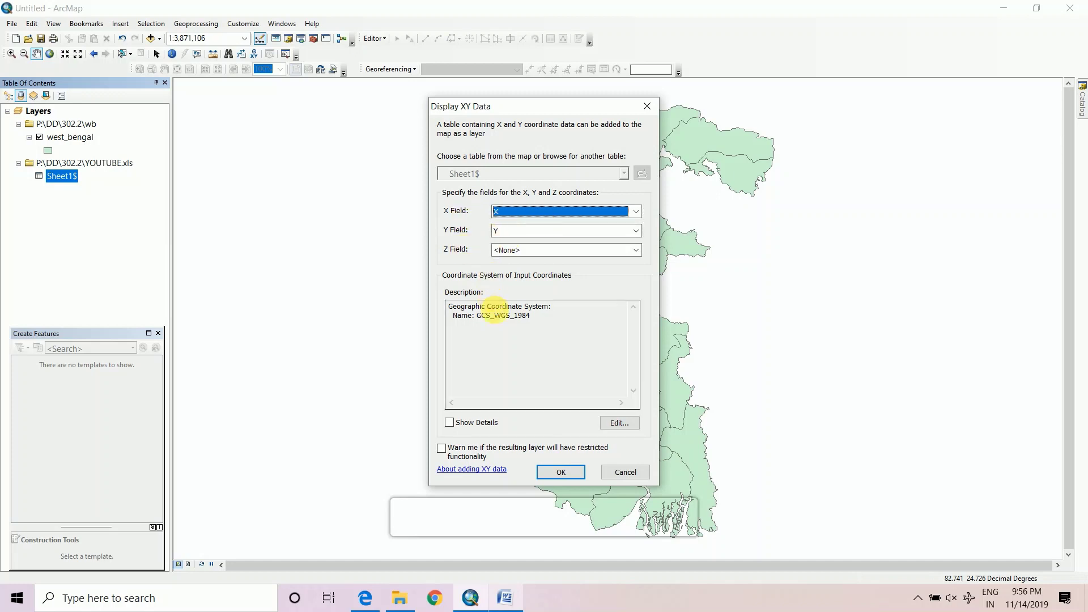
{"action": "left_click_drag", "start_coordinate": [449, 315], "coordinate": [541, 313]}
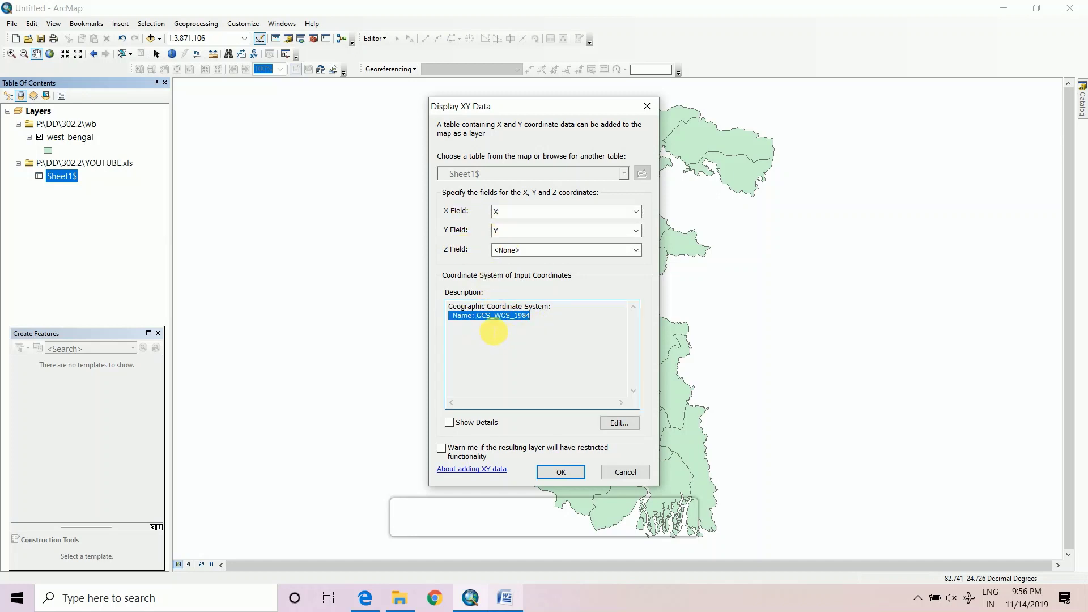
{"action": "left_click", "coordinate": [497, 327]}
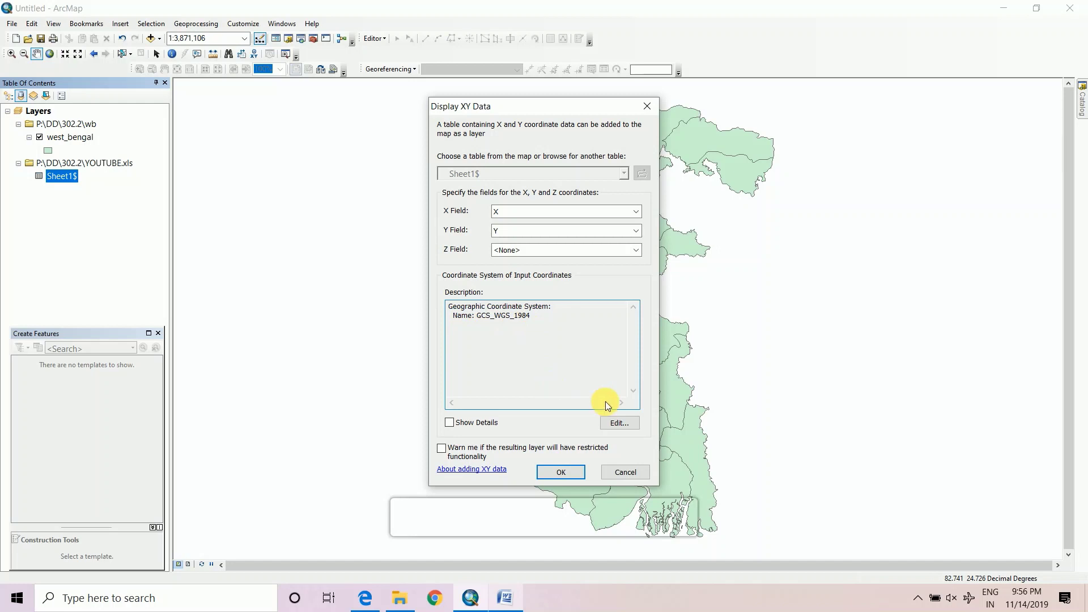
{"action": "left_click", "coordinate": [559, 471]}
{"action": "left_click", "coordinate": [594, 375]}
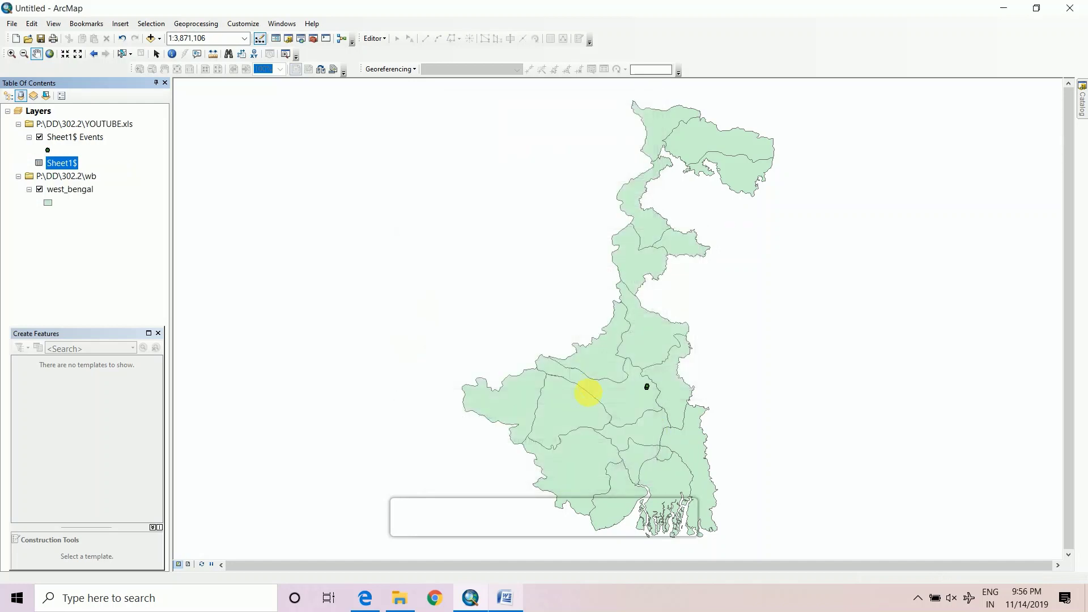
{"action": "scroll", "coordinate": [645, 405], "scroll_direction": "down", "scroll_amount": 5}
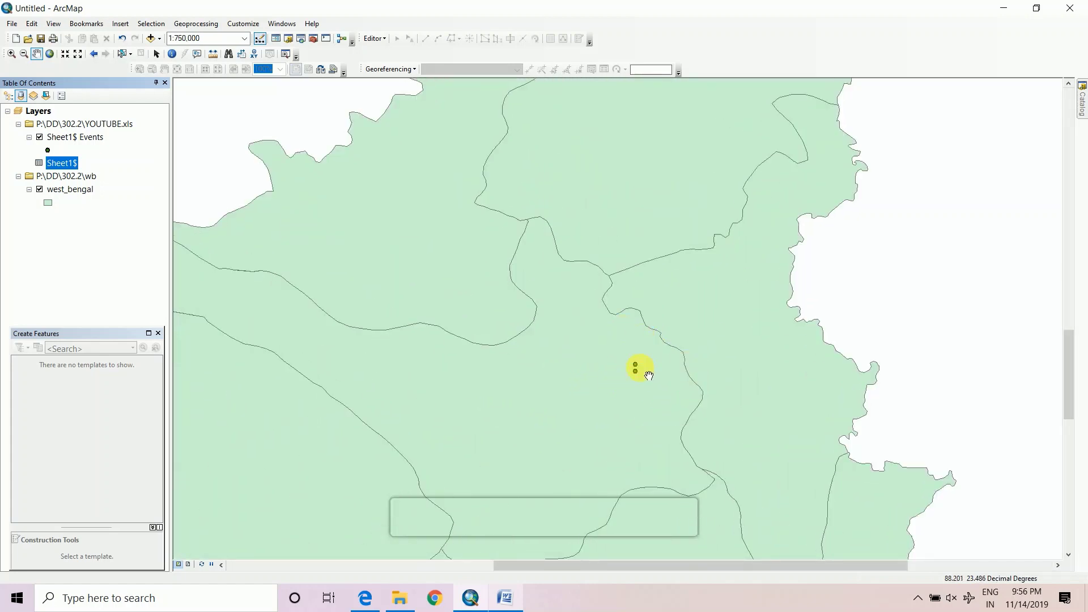
{"action": "right_click", "coordinate": [462, 227]}
{"action": "left_click", "coordinate": [488, 231]}
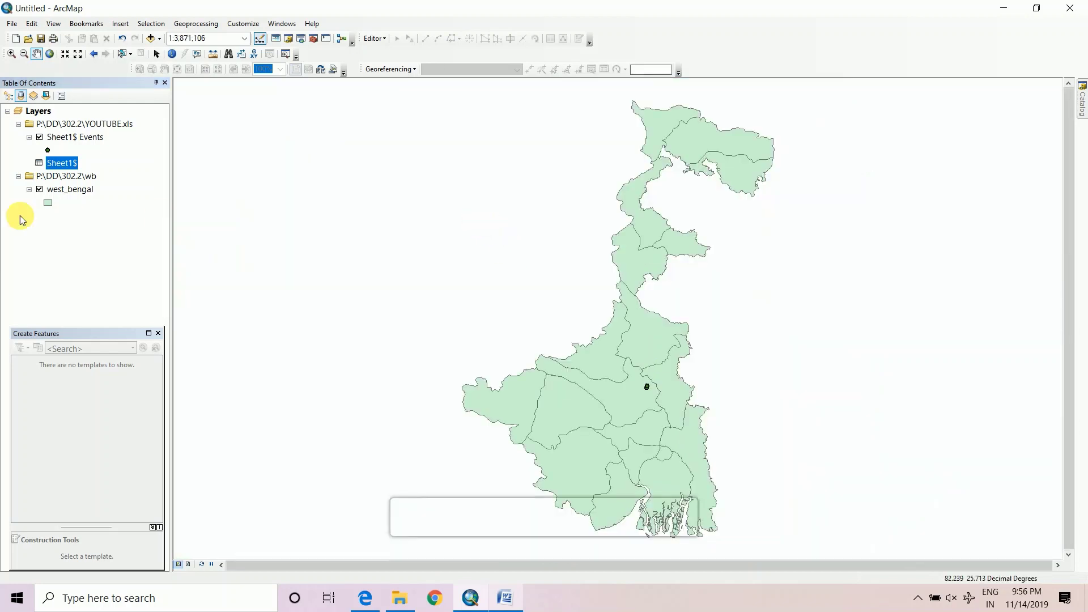
{"action": "left_click", "coordinate": [57, 228]}
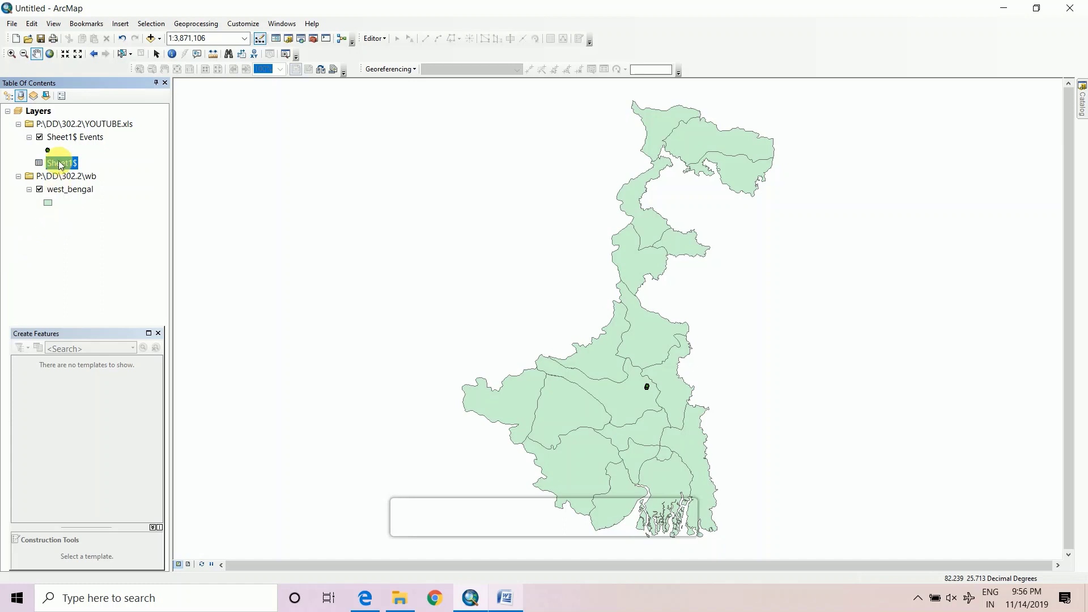
- Symbolize the Sheet1$ Events layer by unique values of field X, adding all values and turning off the <all other values> class
{"action": "left_click", "coordinate": [64, 137]}
{"action": "right_click", "coordinate": [64, 139]}
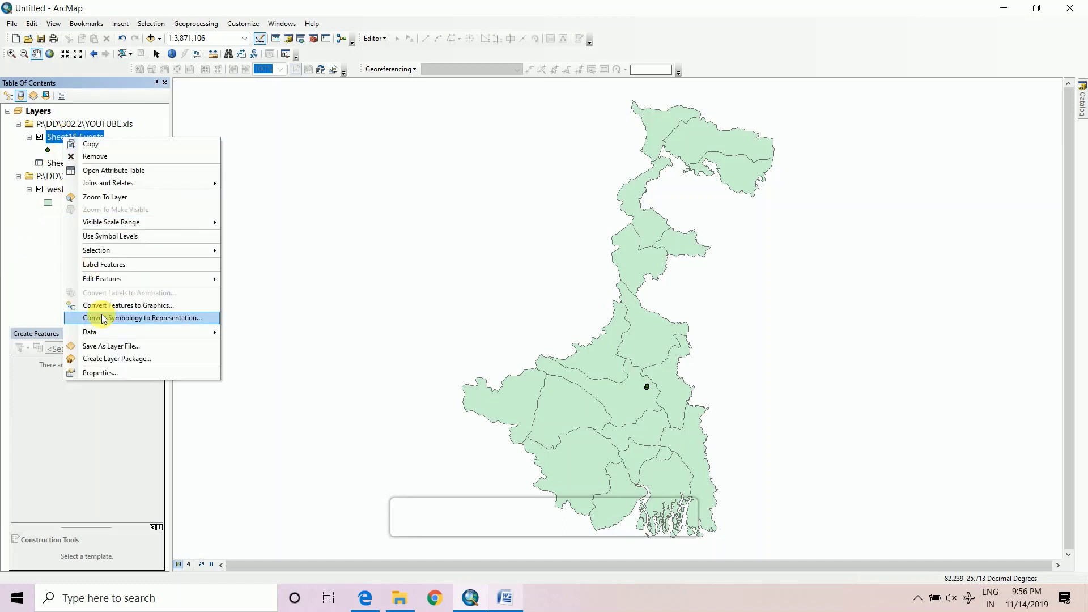
{"action": "left_click", "coordinate": [98, 373]}
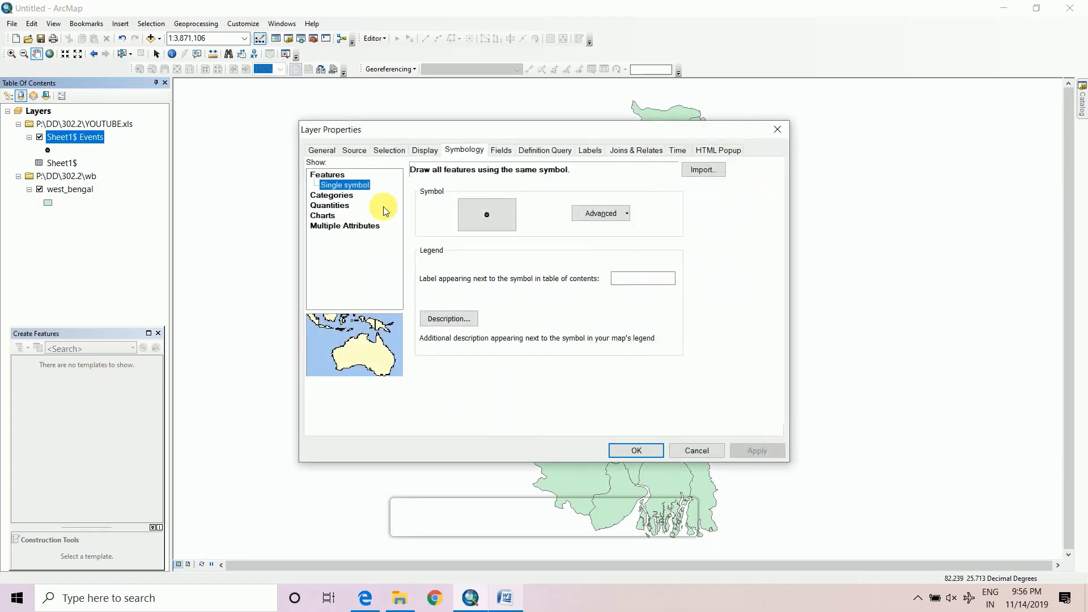
{"action": "left_click", "coordinate": [334, 196]}
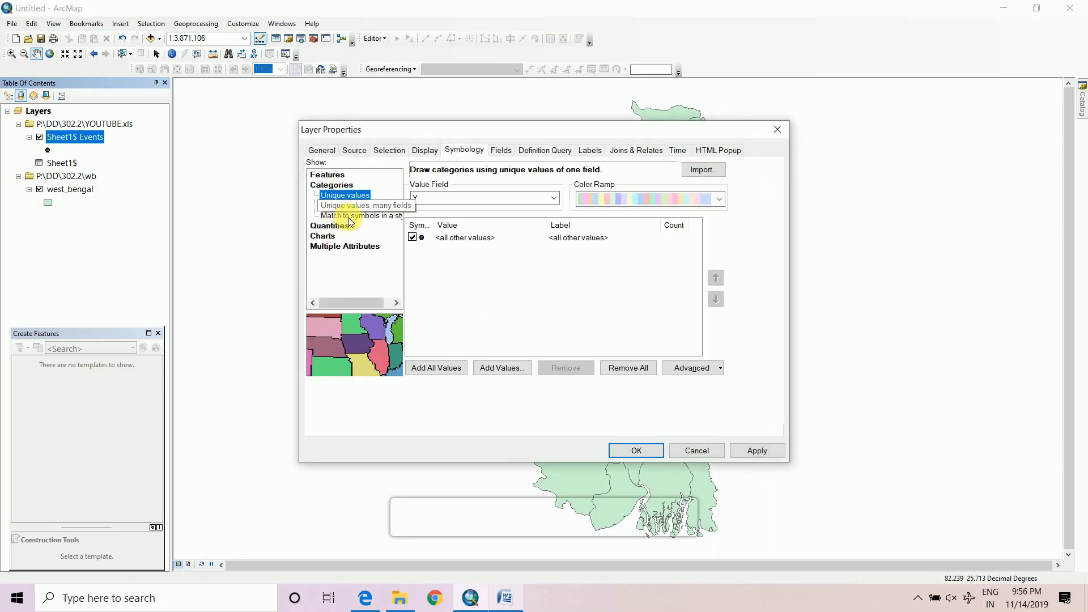
{"action": "left_click", "coordinate": [414, 199]}
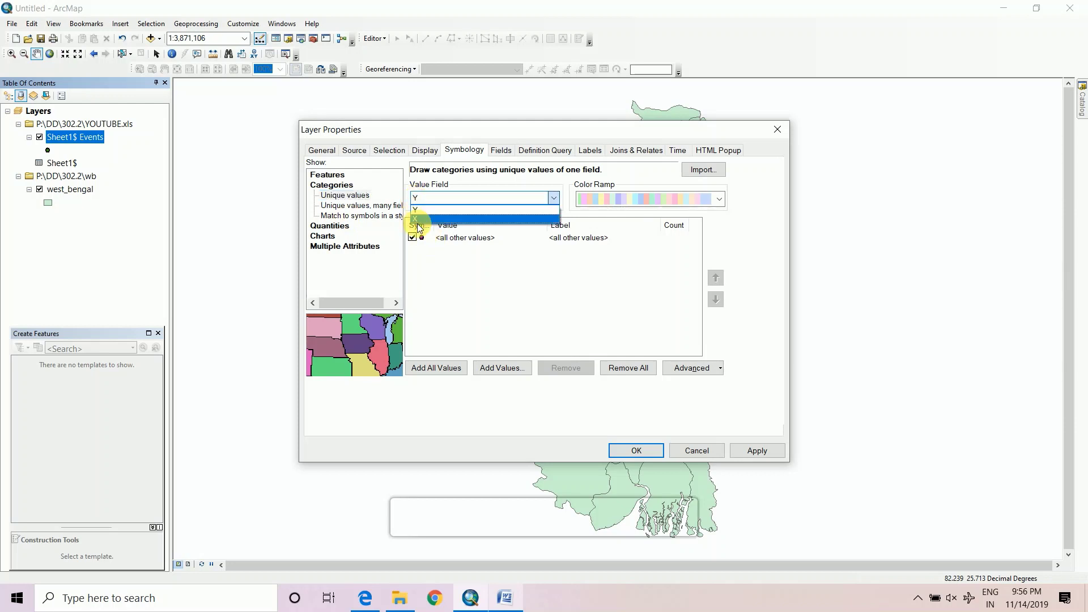
{"action": "left_click", "coordinate": [419, 220]}
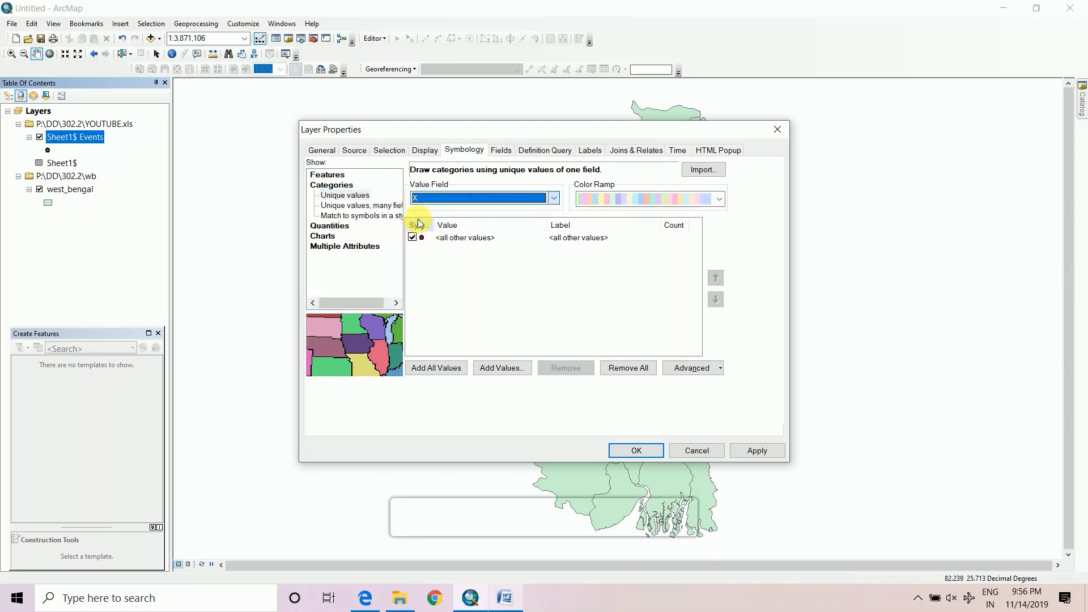
{"action": "left_click", "coordinate": [360, 206]}
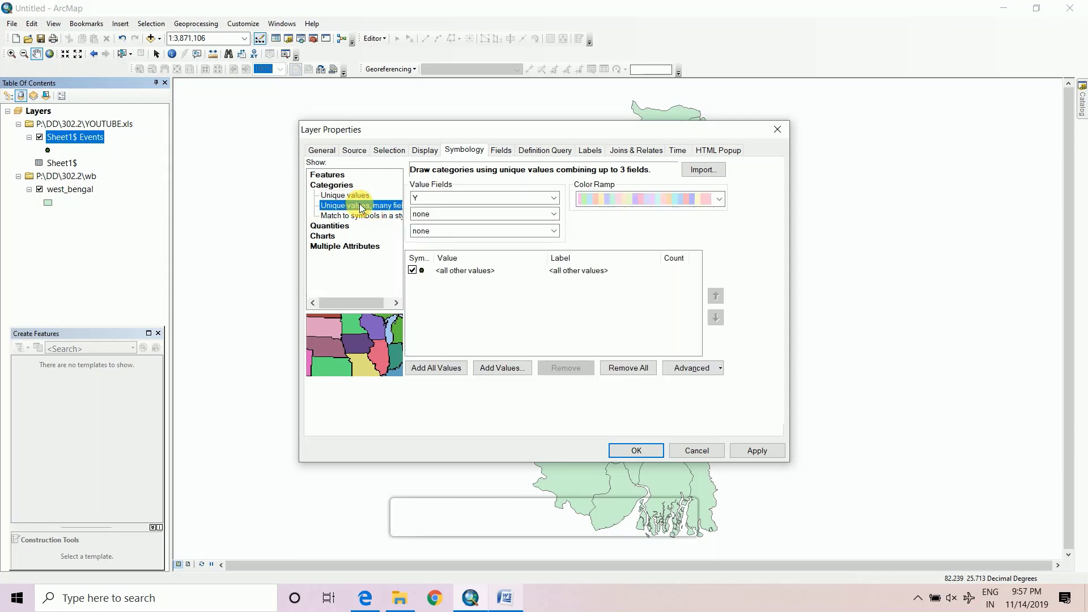
{"action": "left_click", "coordinate": [352, 196]}
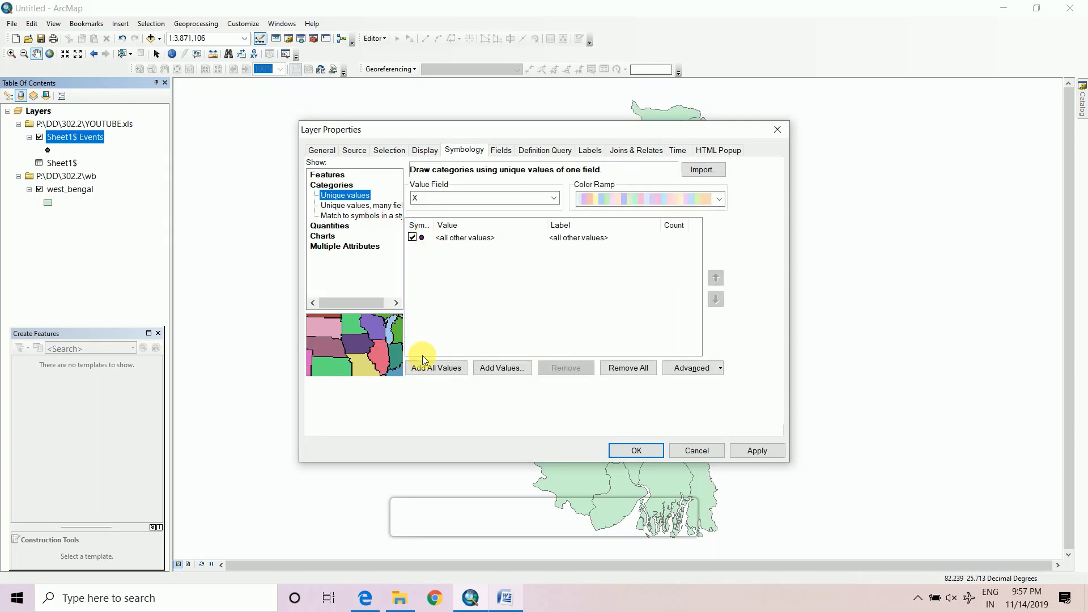
{"action": "left_click", "coordinate": [426, 369]}
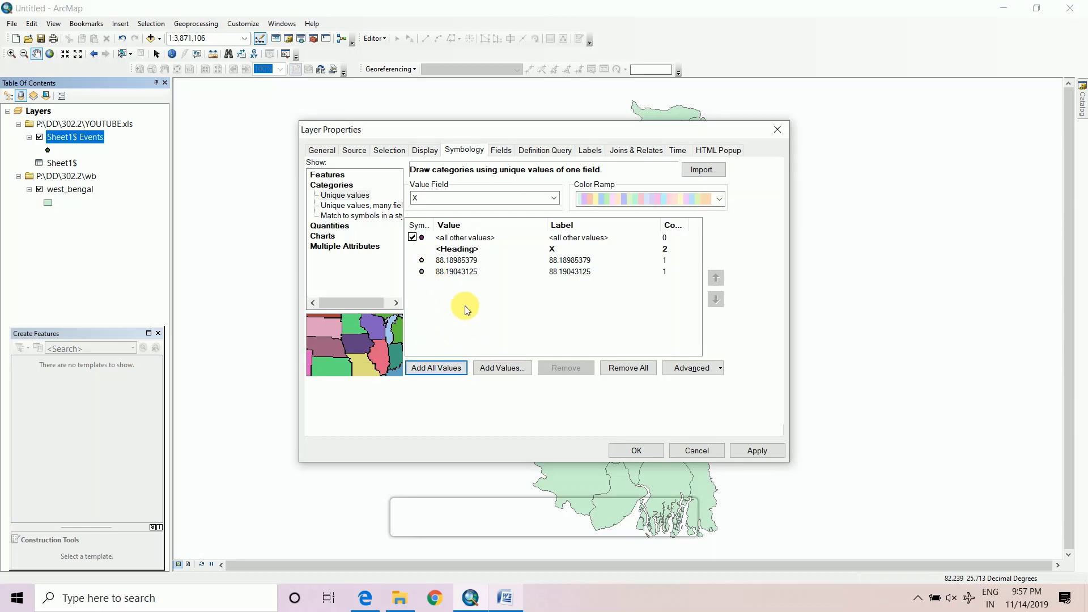
{"action": "left_click", "coordinate": [412, 237]}
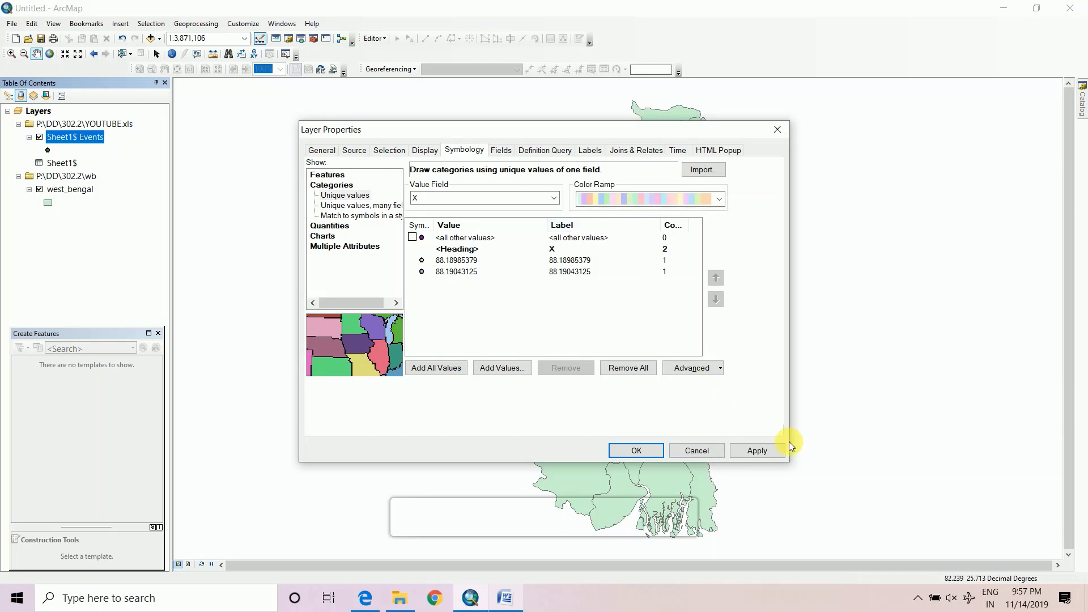
{"action": "left_click", "coordinate": [739, 453]}
{"action": "left_click", "coordinate": [636, 450]}
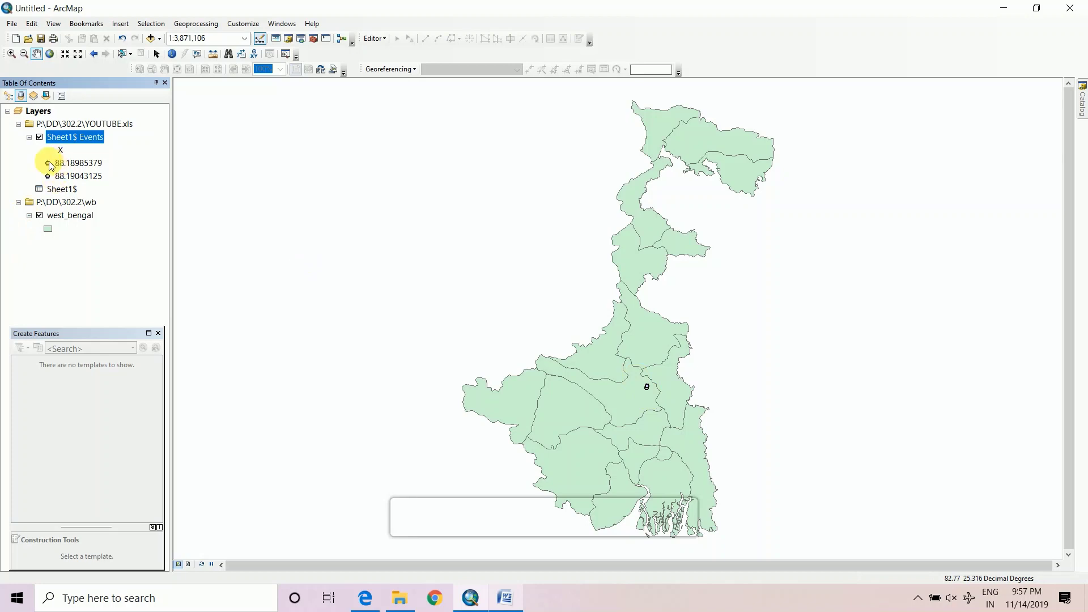
- Assign the Triangle 1 symbol to the 88.18985379 point and the Cross 1 symbol to the 88.19043125 point
{"action": "left_click", "coordinate": [48, 167]}
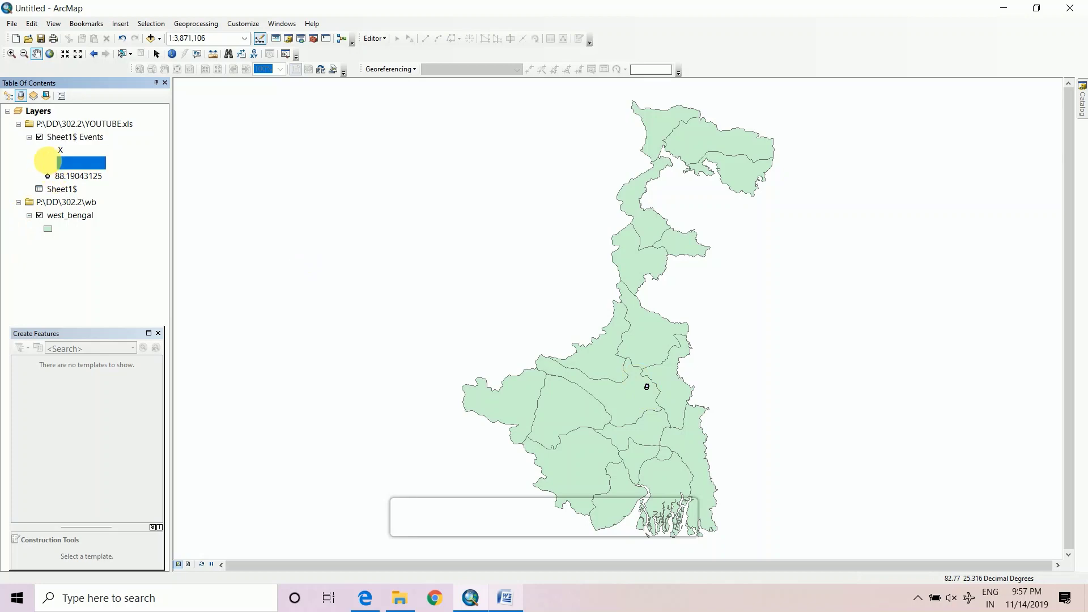
{"action": "left_click", "coordinate": [408, 190]}
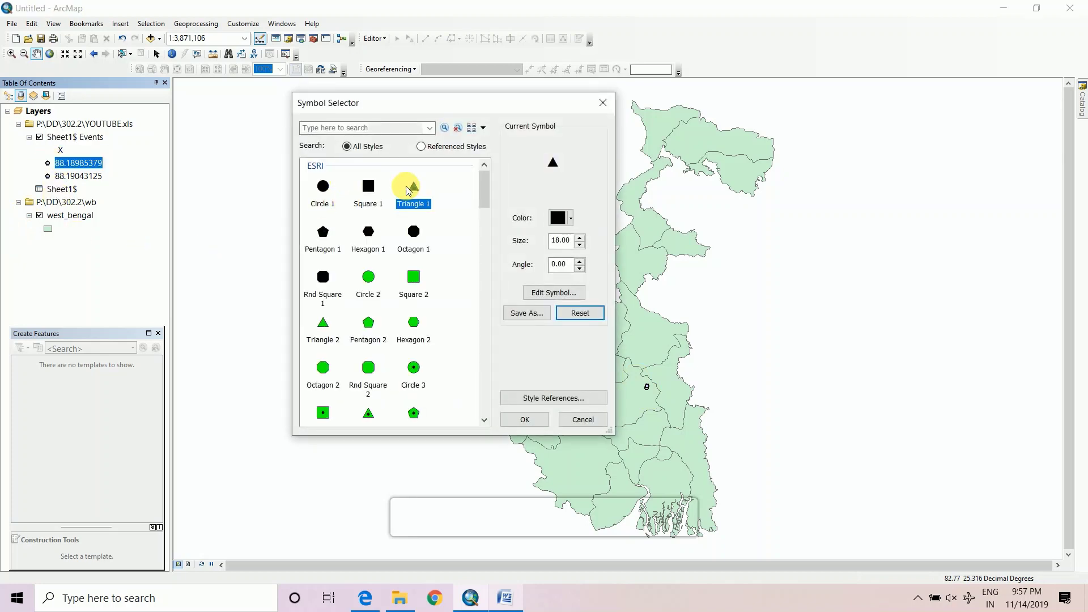
{"action": "left_click", "coordinate": [525, 420]}
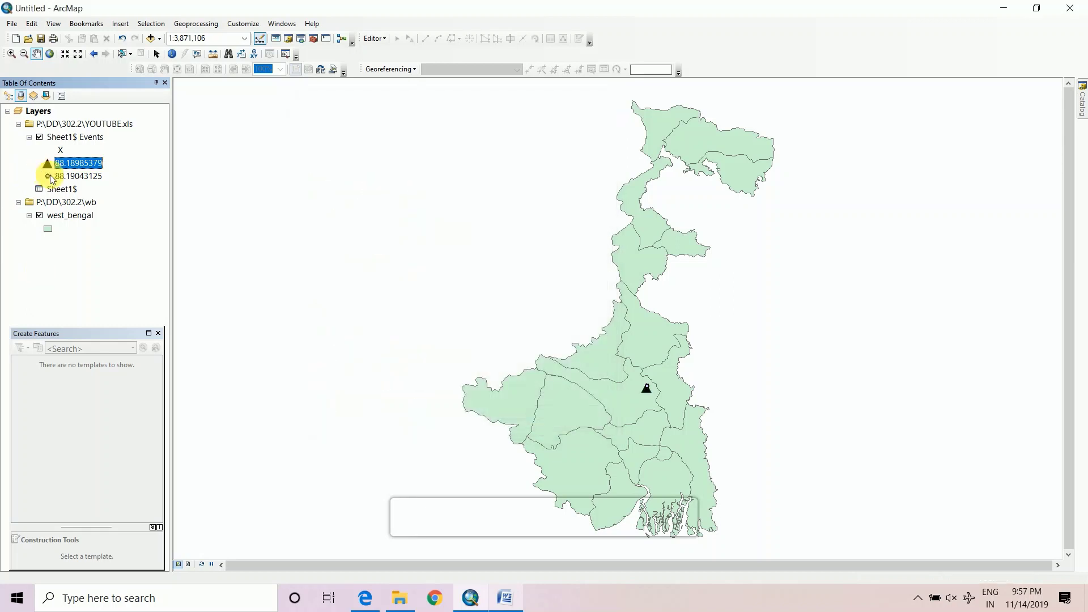
{"action": "left_click", "coordinate": [48, 176]}
{"action": "scroll", "coordinate": [359, 311], "scroll_direction": "down", "scroll_amount": 3}
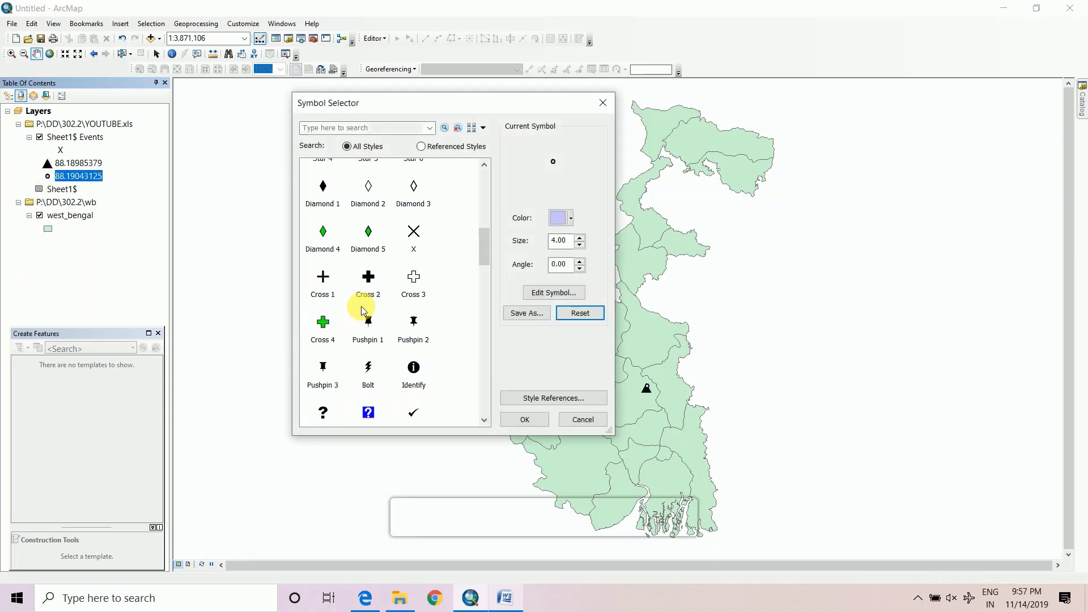
{"action": "left_click", "coordinate": [524, 419]}
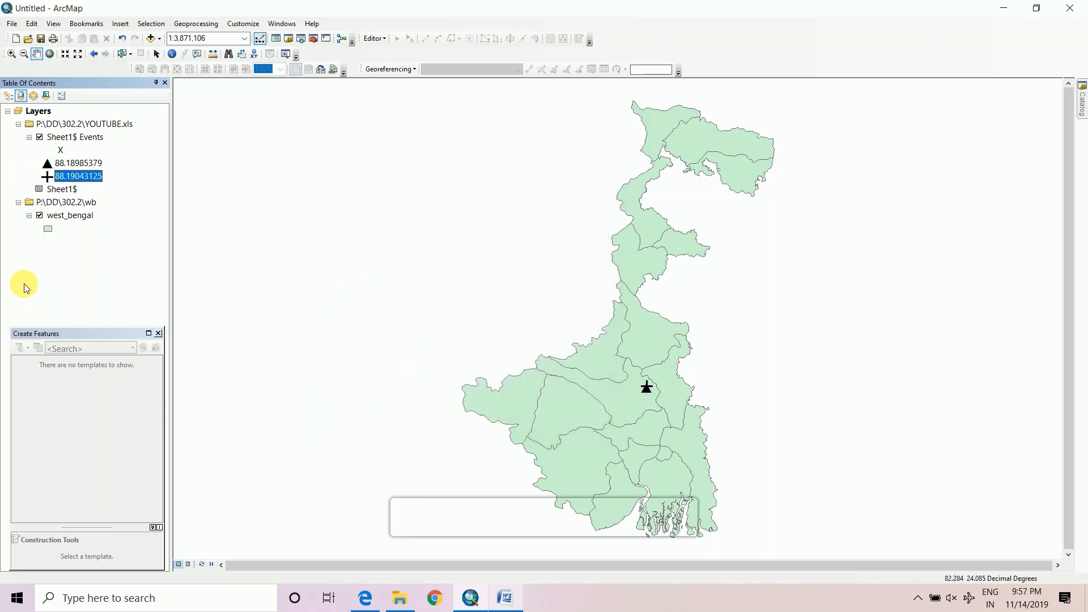
- Symbolize west_bengal by unique values of NAME with all values added and <all other values> off, and label its features
{"action": "right_click", "coordinate": [71, 219]}
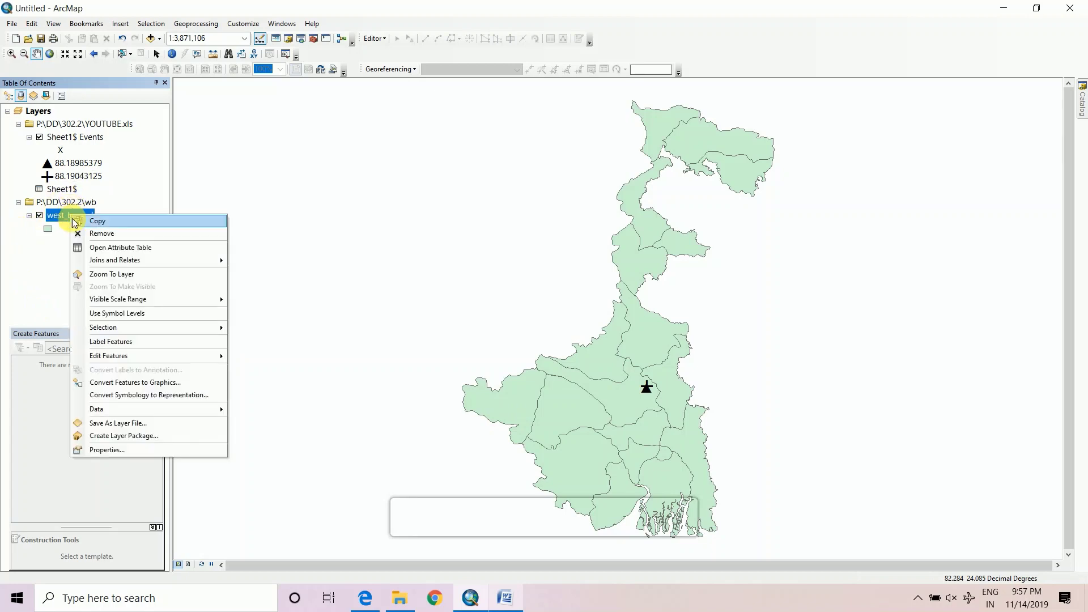
{"action": "left_click", "coordinate": [125, 450]}
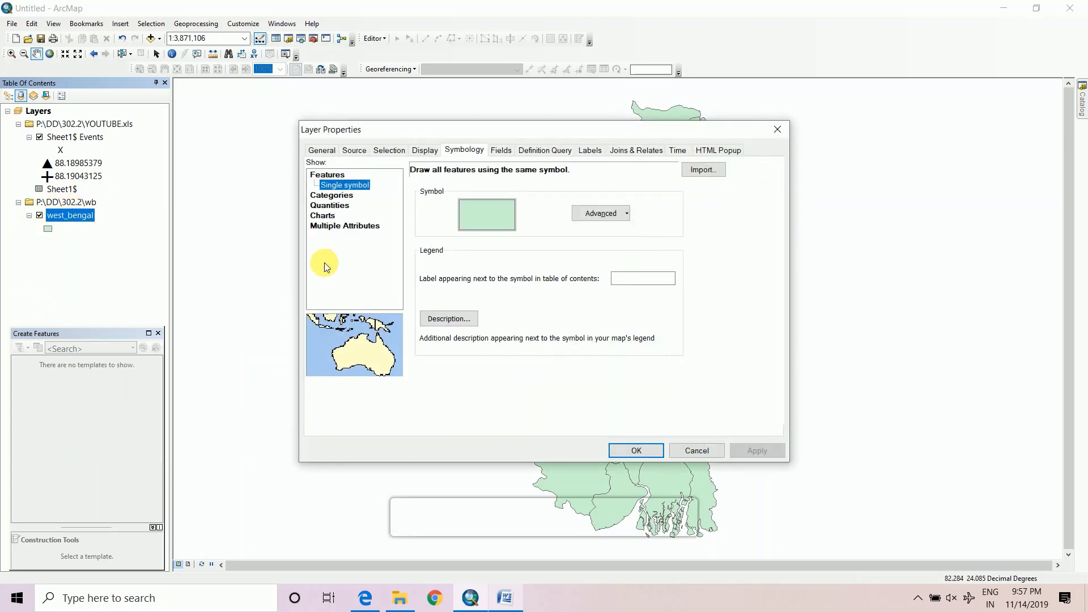
{"action": "left_click", "coordinate": [354, 195]}
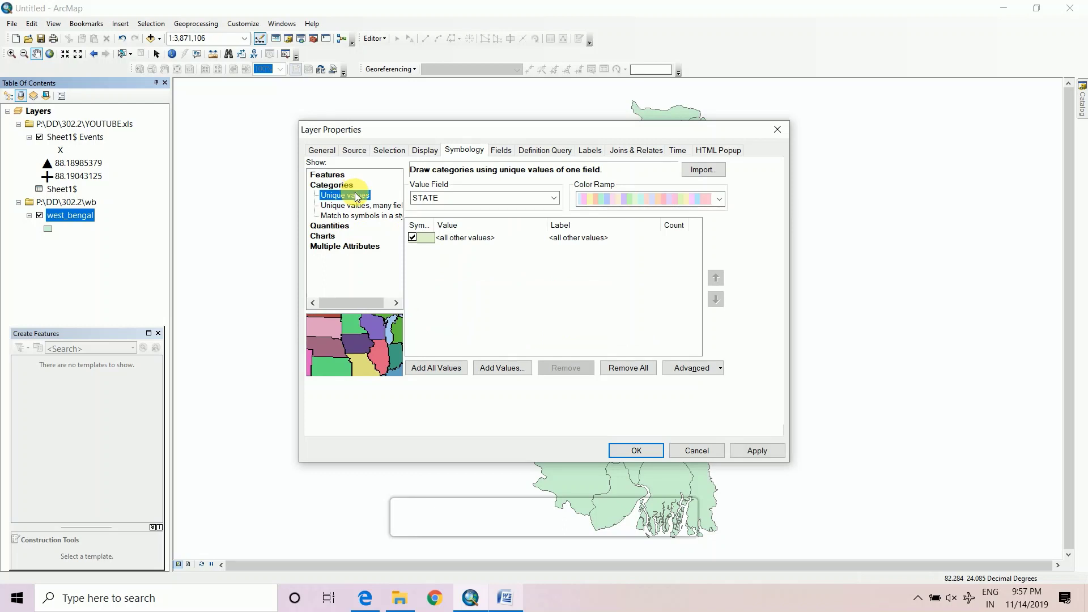
{"action": "left_click", "coordinate": [412, 237]}
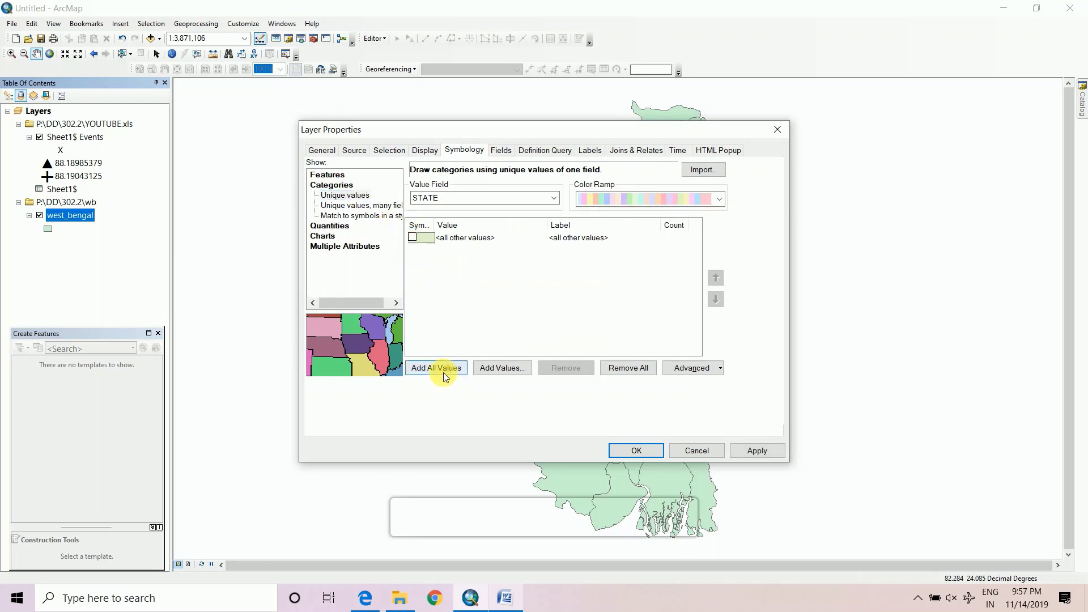
{"action": "left_click", "coordinate": [467, 199]}
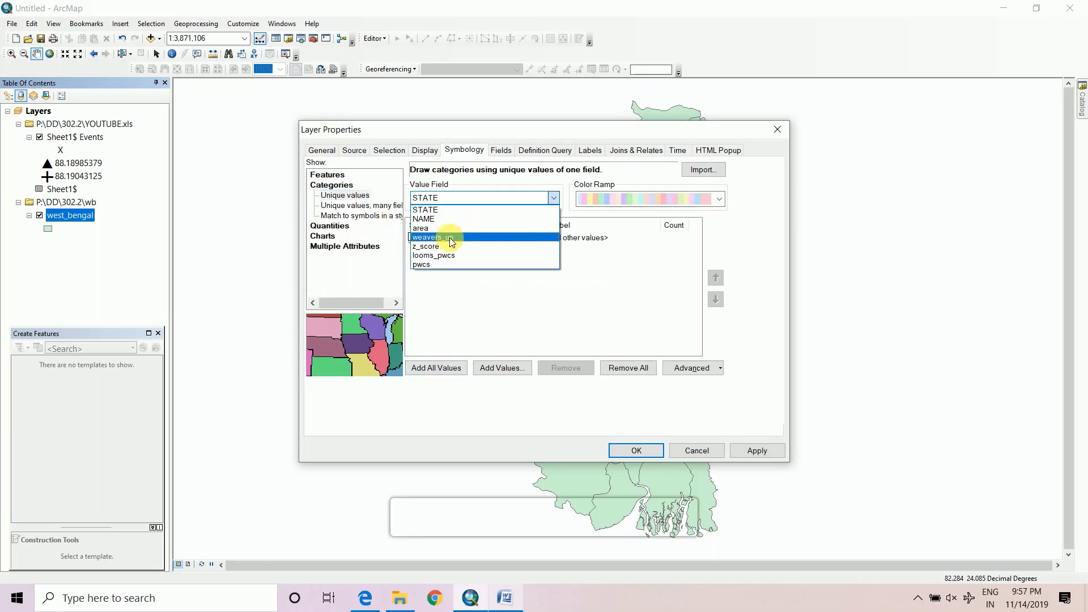
{"action": "left_click", "coordinate": [440, 222]}
{"action": "left_click", "coordinate": [442, 365]}
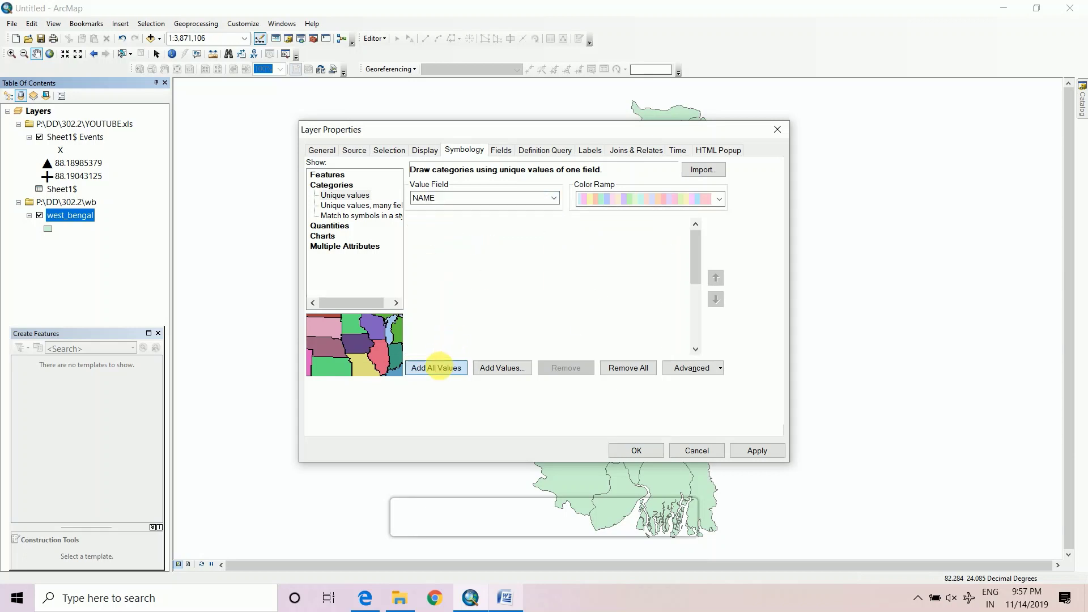
{"action": "scroll", "coordinate": [448, 328], "scroll_direction": "down", "scroll_amount": 4}
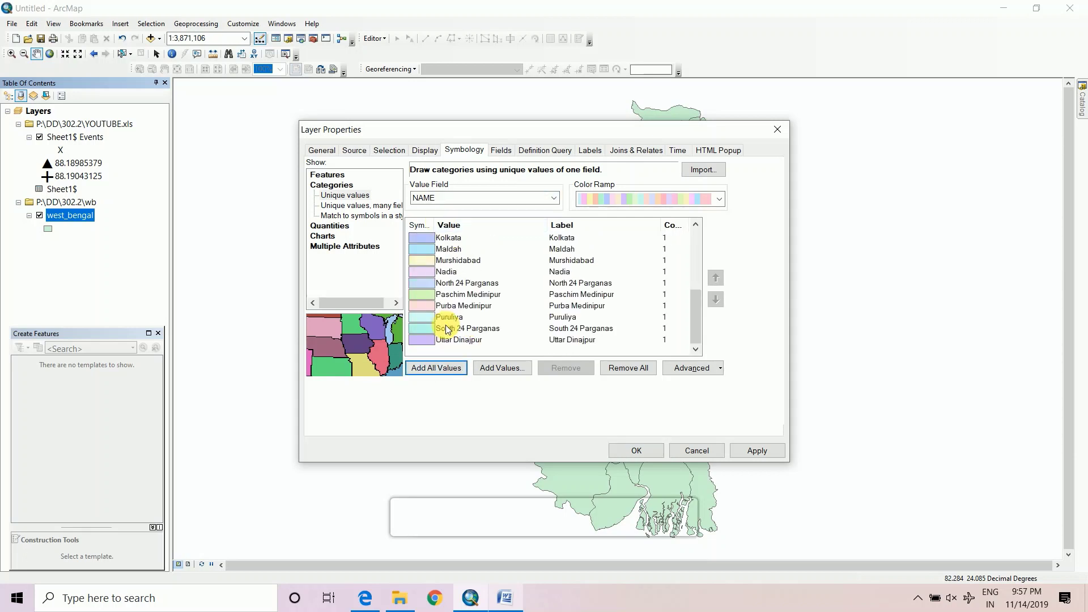
{"action": "left_click", "coordinate": [737, 451]}
{"action": "left_click", "coordinate": [646, 450]}
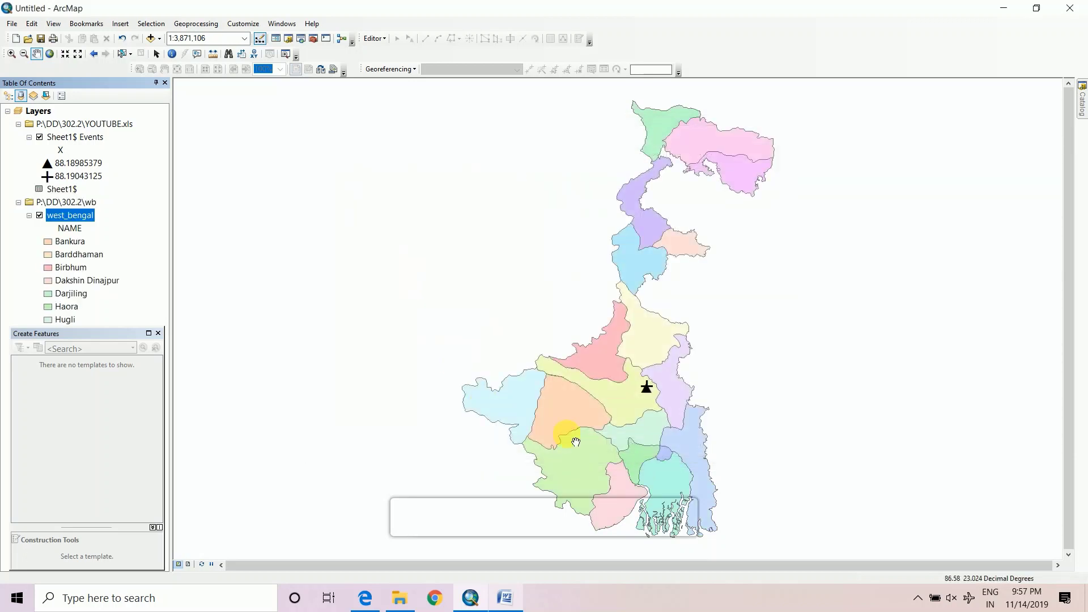
{"action": "right_click", "coordinate": [62, 218]}
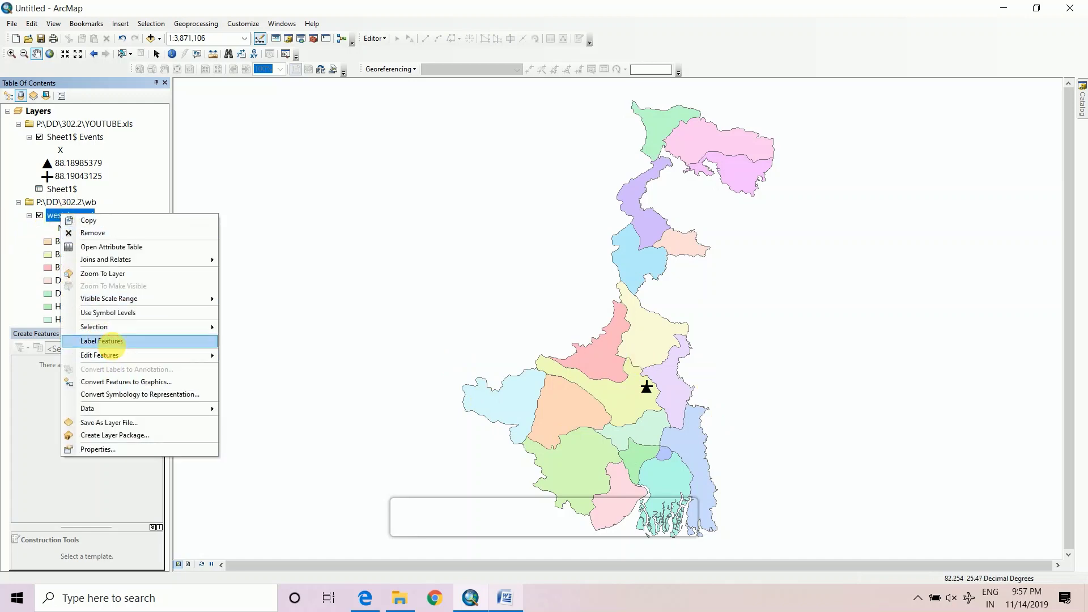
{"action": "left_click", "coordinate": [104, 341]}
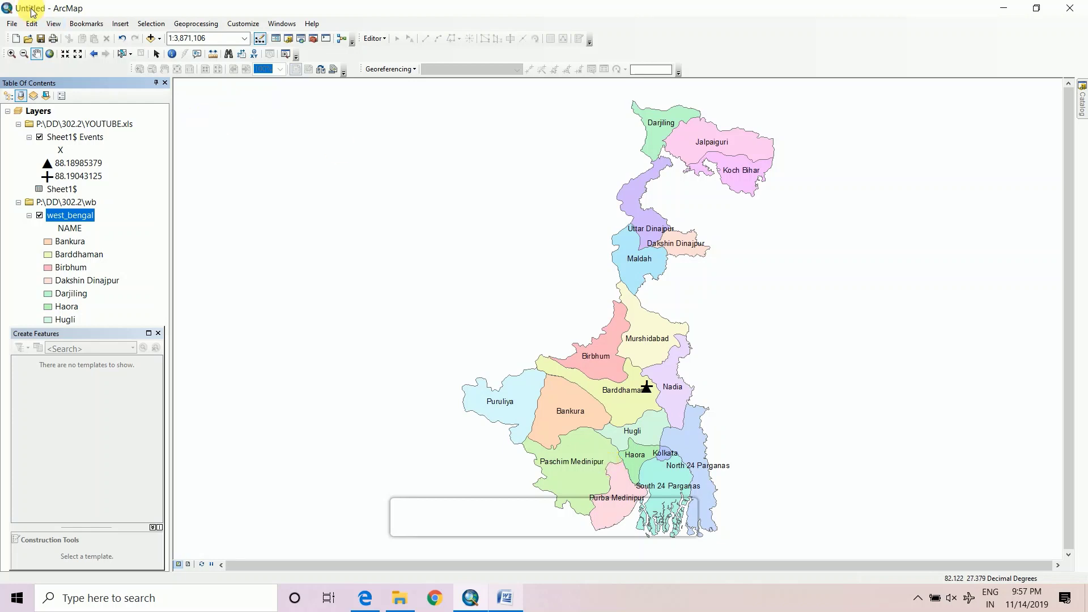
- Switch to layout view and create a labels-only graticule for the data frame with parallels and meridians every 1 degree
{"action": "left_click", "coordinate": [47, 24]}
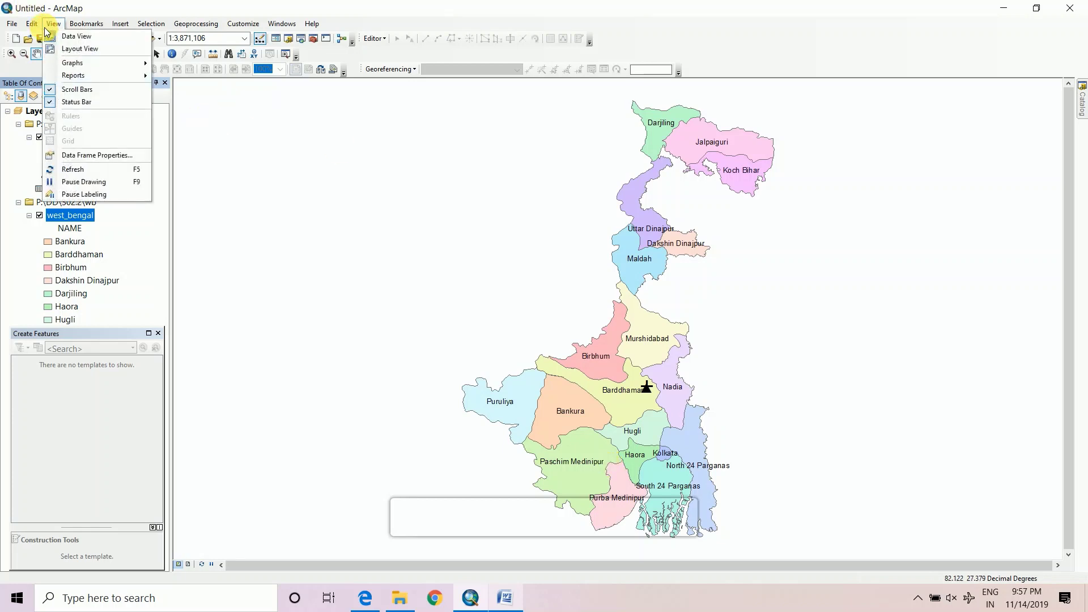
{"action": "left_click", "coordinate": [68, 50]}
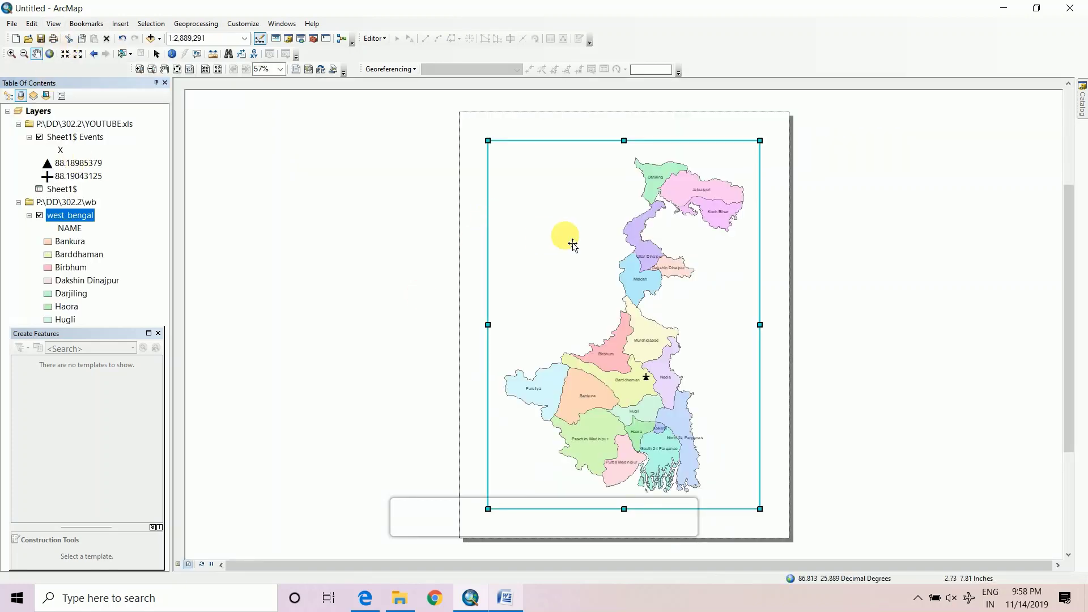
{"action": "right_click", "coordinate": [527, 177]}
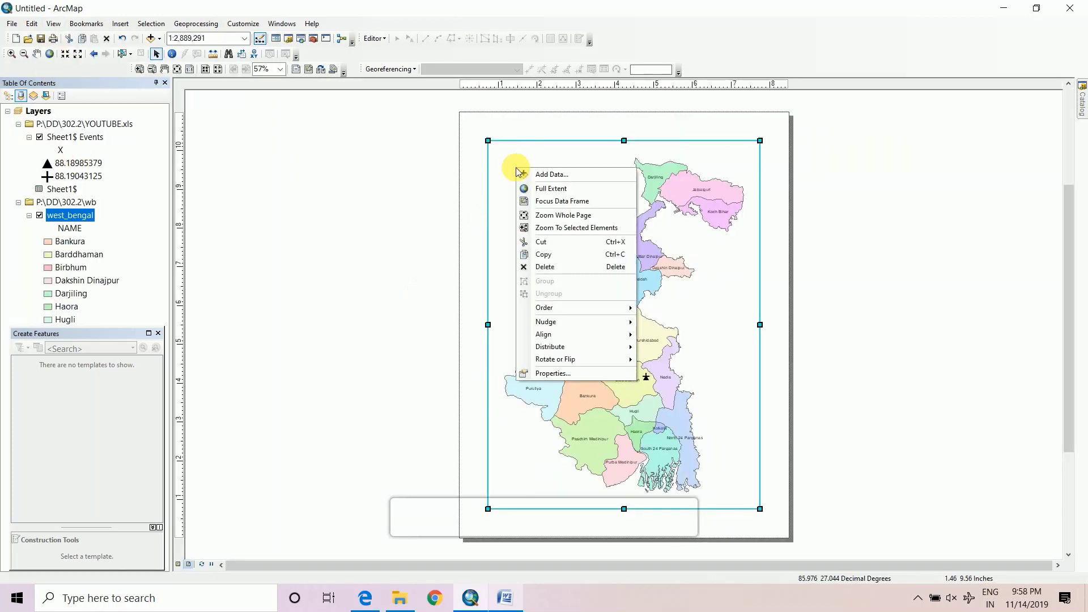
{"action": "left_click", "coordinate": [571, 374]}
{"action": "left_click", "coordinate": [633, 164]}
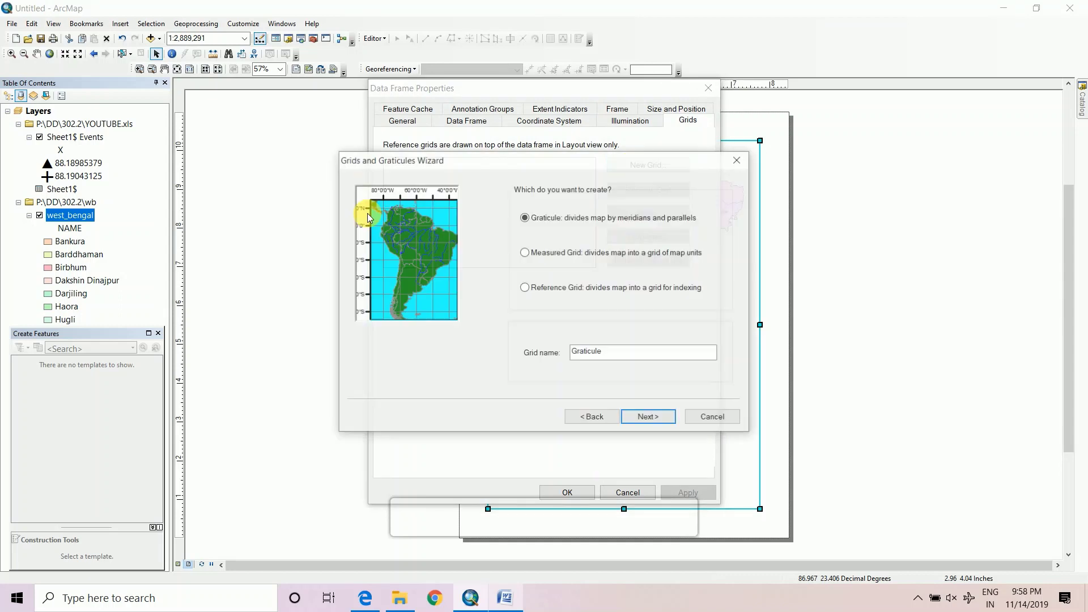
{"action": "left_click", "coordinate": [634, 418]}
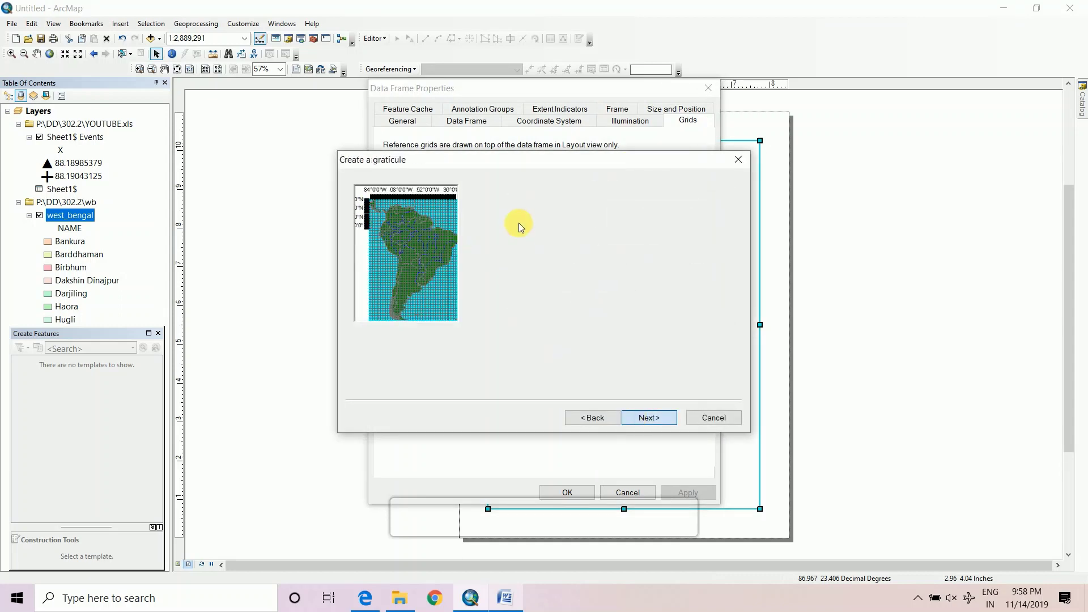
{"action": "left_click", "coordinate": [530, 208]}
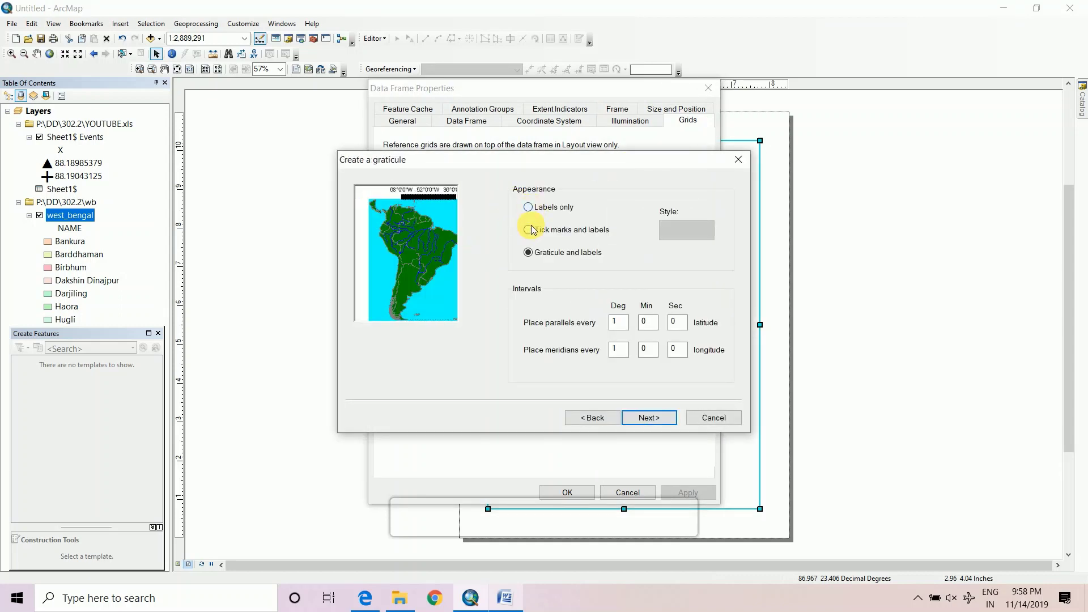
{"action": "left_click", "coordinate": [668, 423]}
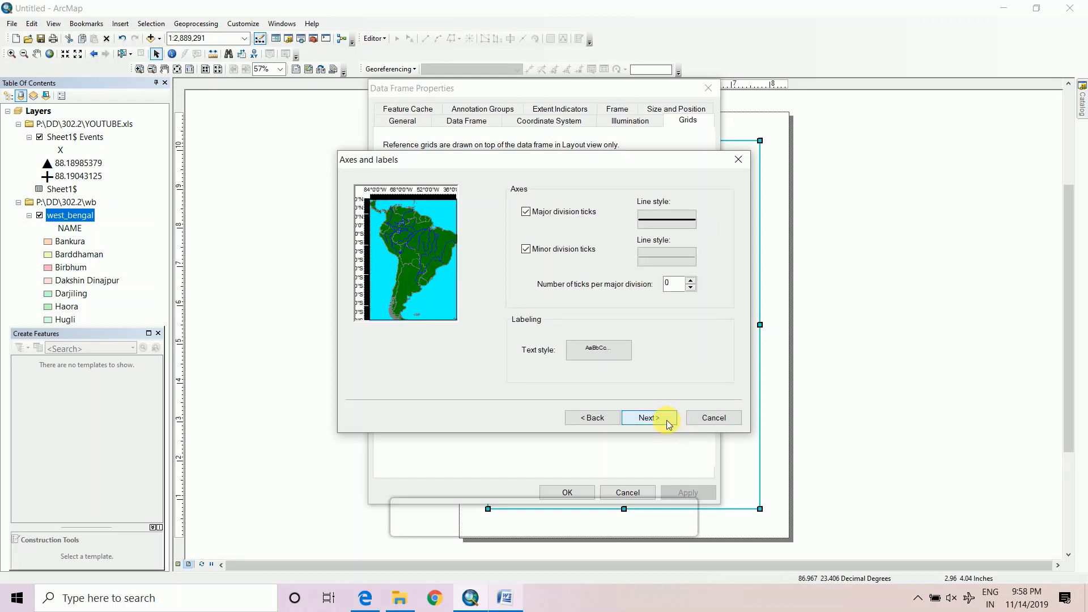
{"action": "left_click", "coordinate": [667, 420]}
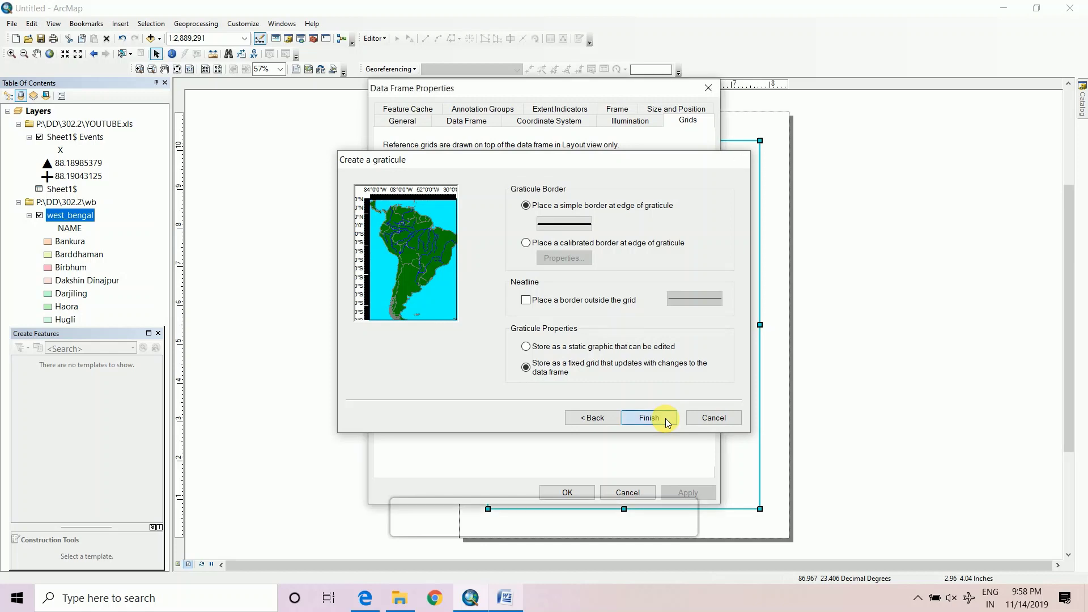
{"action": "left_click", "coordinate": [649, 418]}
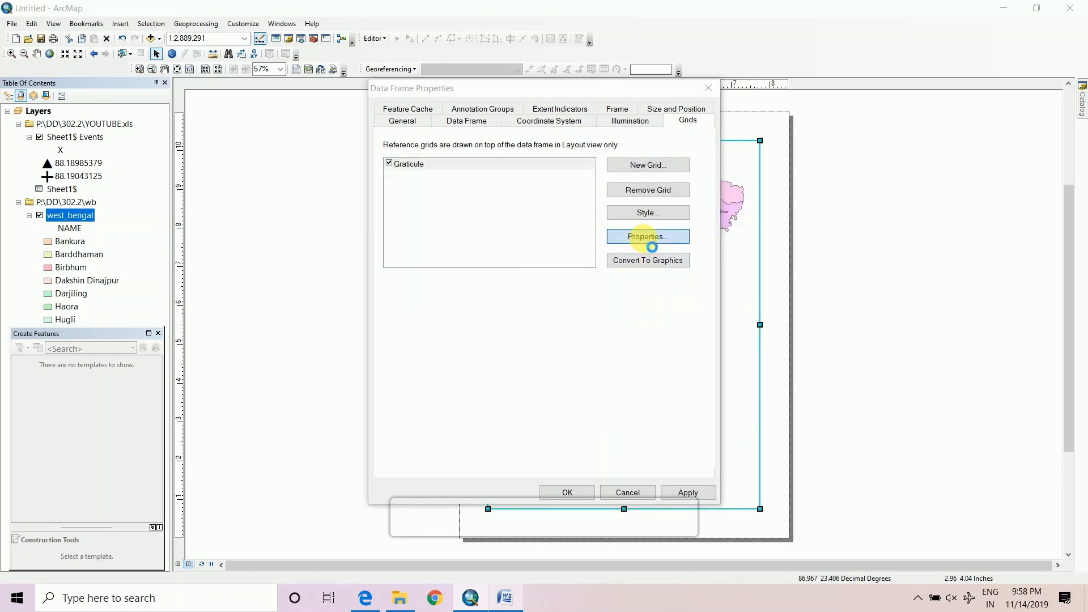
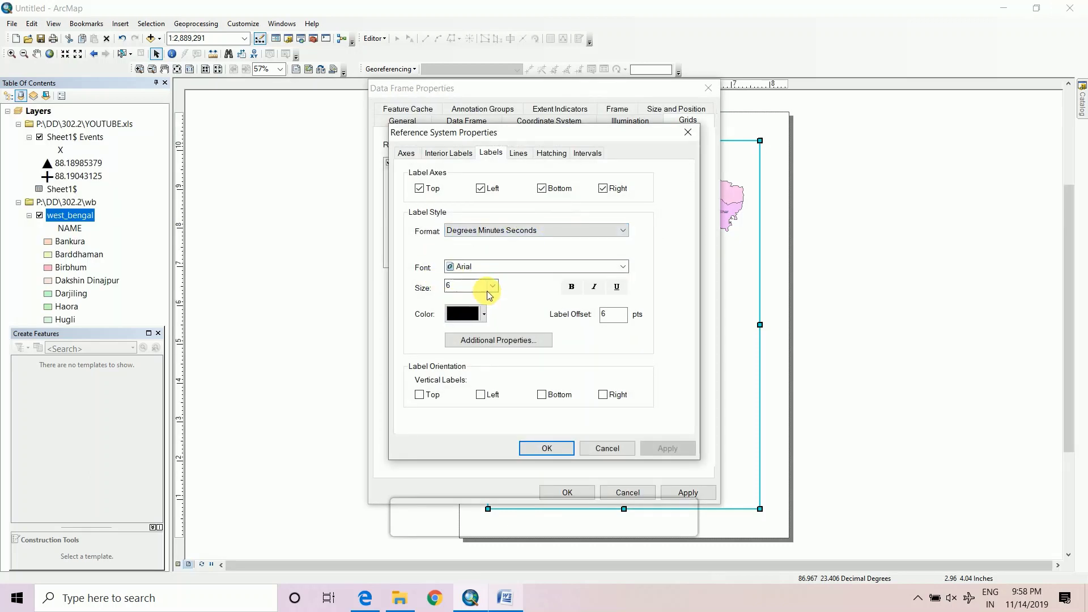
- Format the graticule labels as bold, size 9, with vertical orientation on the left and right axes
{"action": "left_click", "coordinate": [493, 287]}
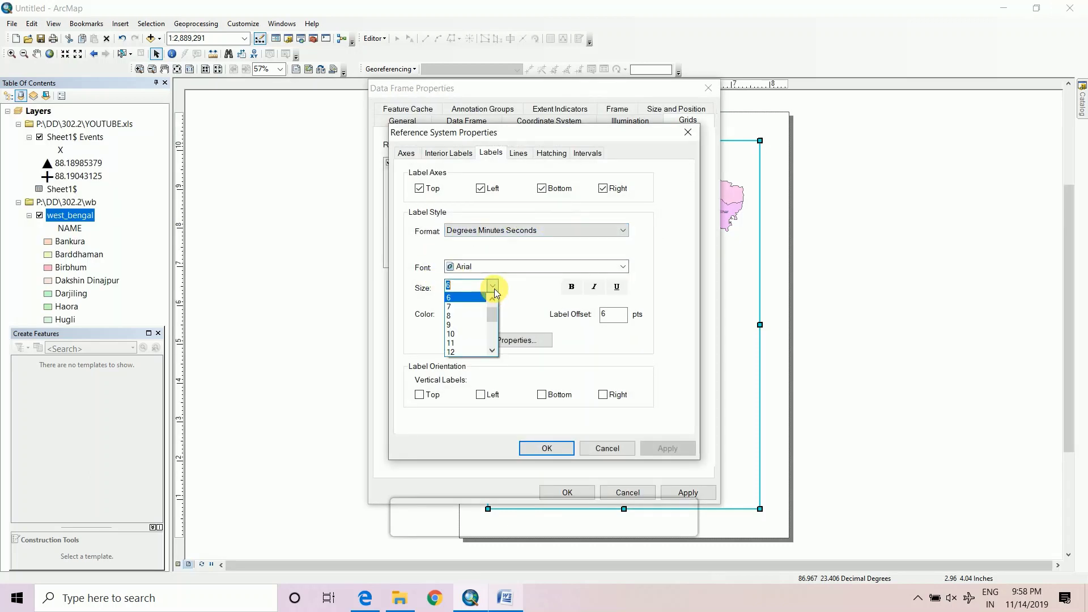
{"action": "left_click", "coordinate": [470, 324]}
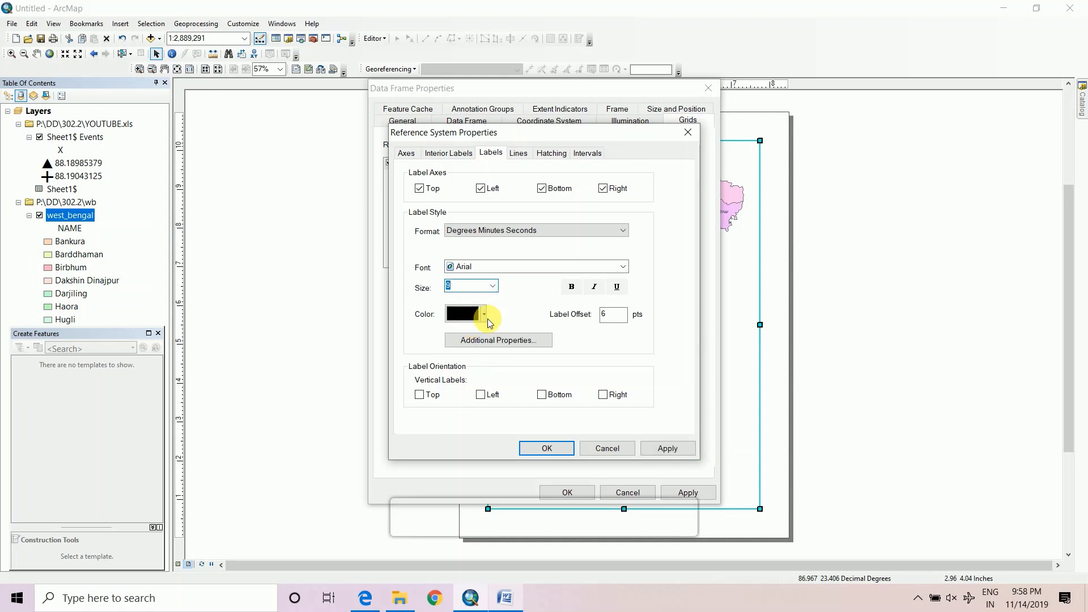
{"action": "left_click", "coordinate": [572, 287]}
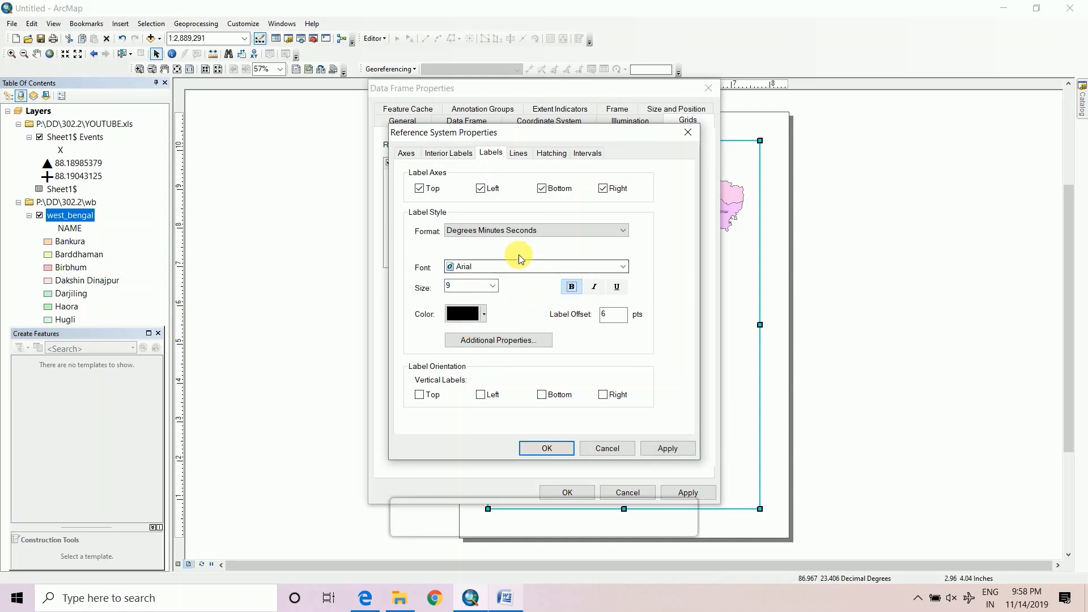
{"action": "left_click", "coordinate": [482, 394]}
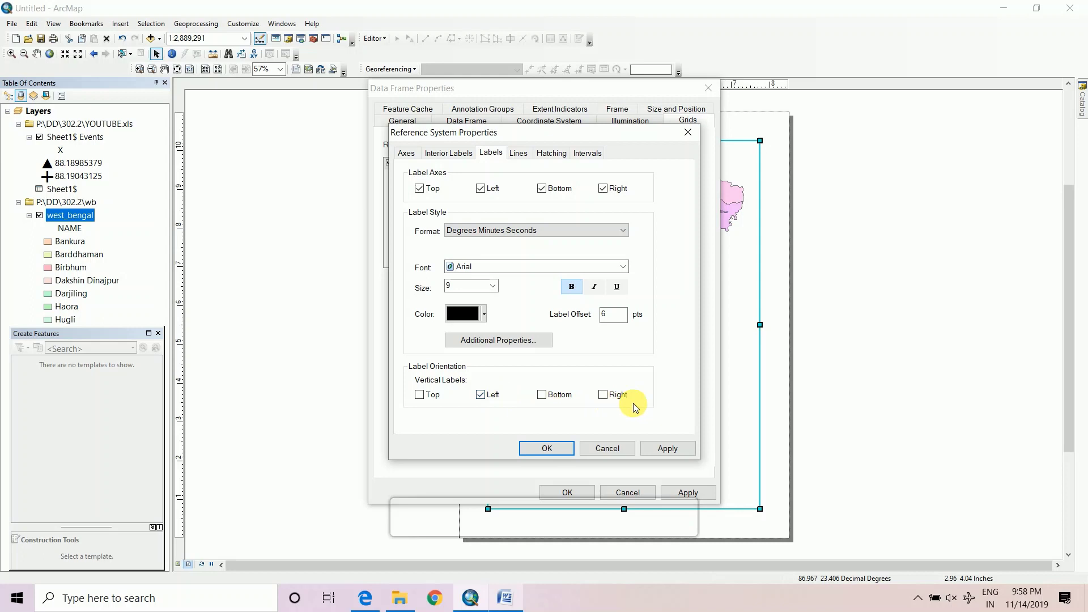
{"action": "left_click", "coordinate": [603, 395]}
{"action": "left_click", "coordinate": [666, 446]}
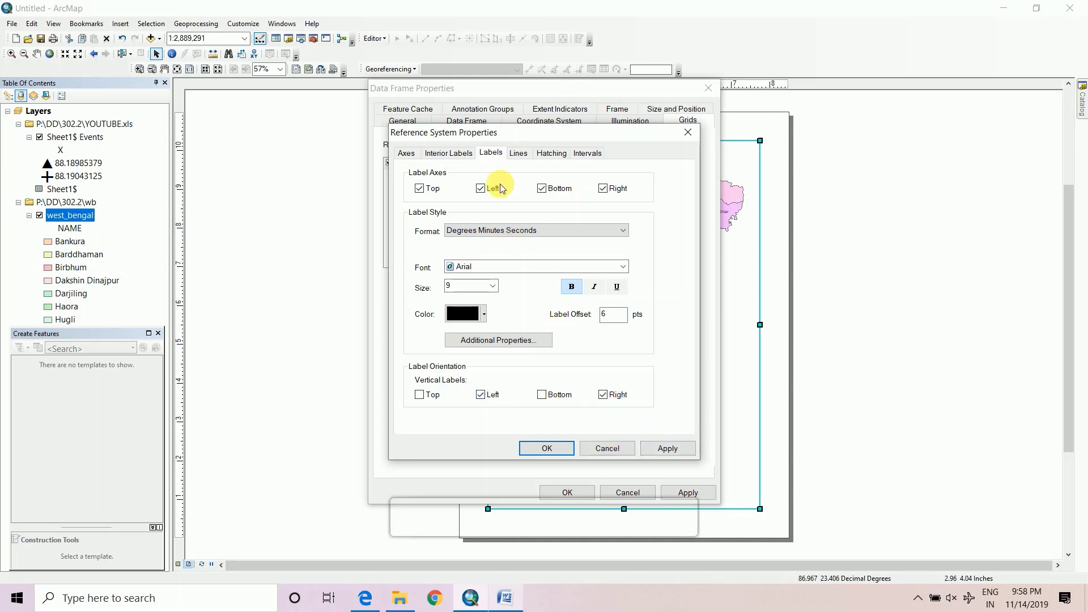
- Set the graticule intervals to Degrees and Decimal Minutes and apply the grid to the data frame
{"action": "left_click", "coordinate": [574, 158]}
{"action": "left_click", "coordinate": [434, 382]}
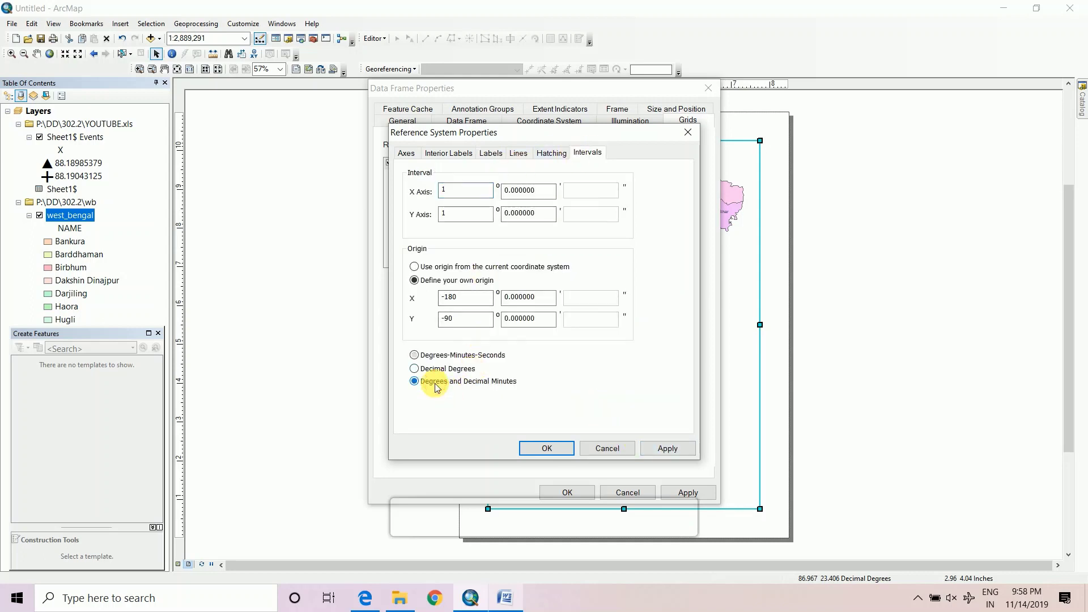
{"action": "left_click", "coordinate": [547, 448]}
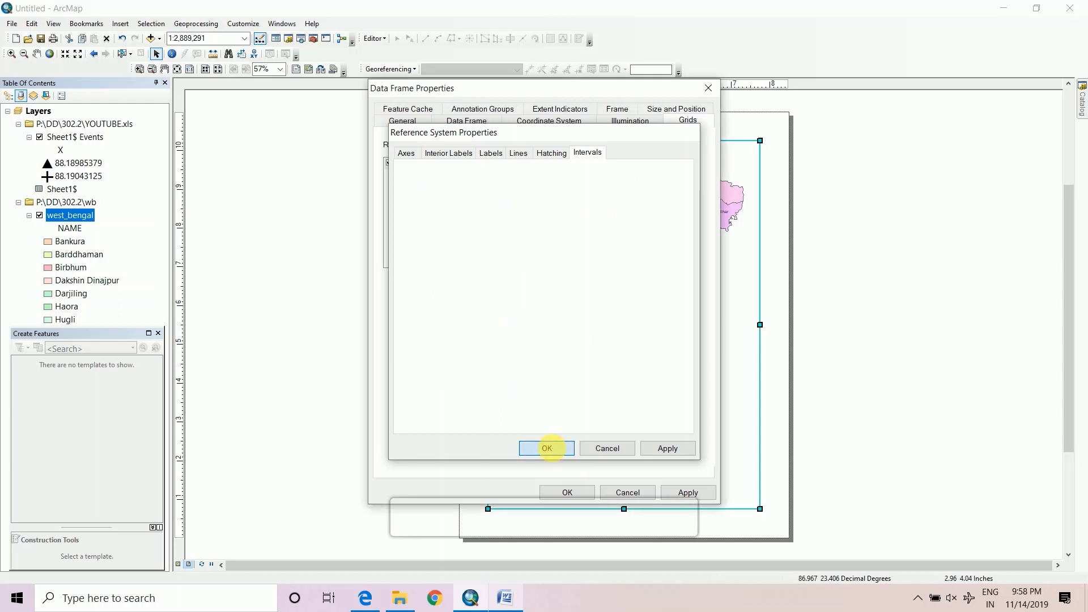
{"action": "left_click", "coordinate": [671, 496]}
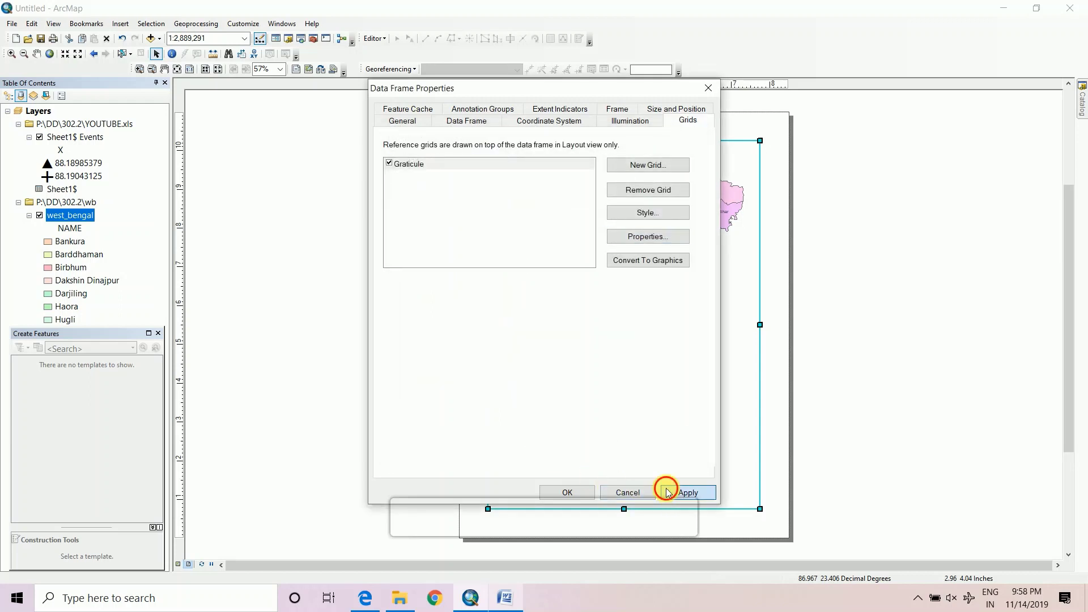
{"action": "left_click", "coordinate": [587, 493]}
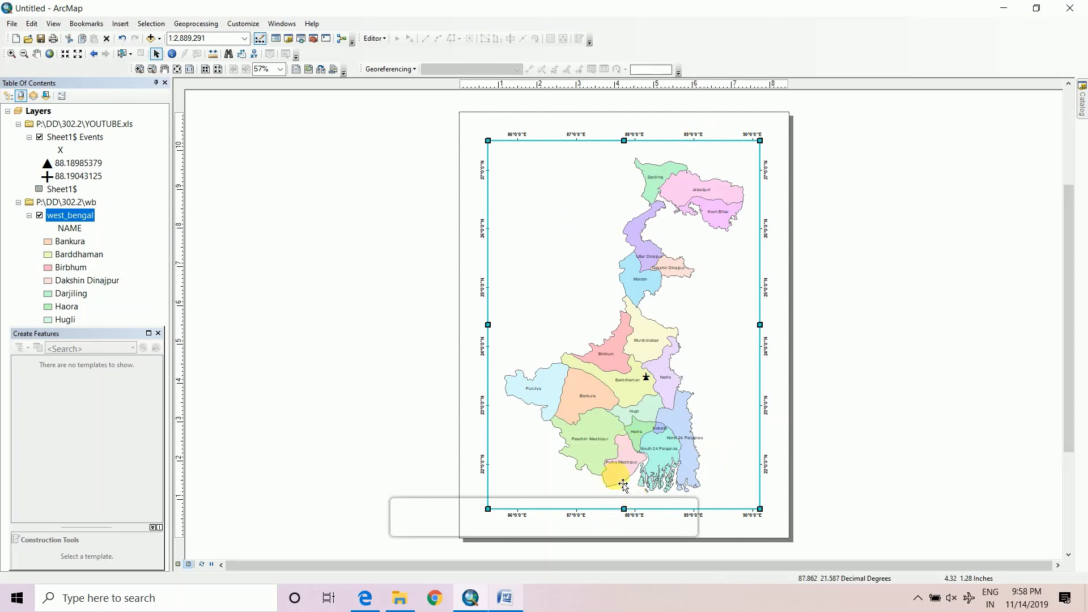
- Enlarge the data frame toward the page edges, leaving a narrow margin for the graticule labels
{"action": "left_click", "coordinate": [489, 141]}
{"action": "left_click_drag", "start_coordinate": [490, 142], "coordinate": [469, 126]}
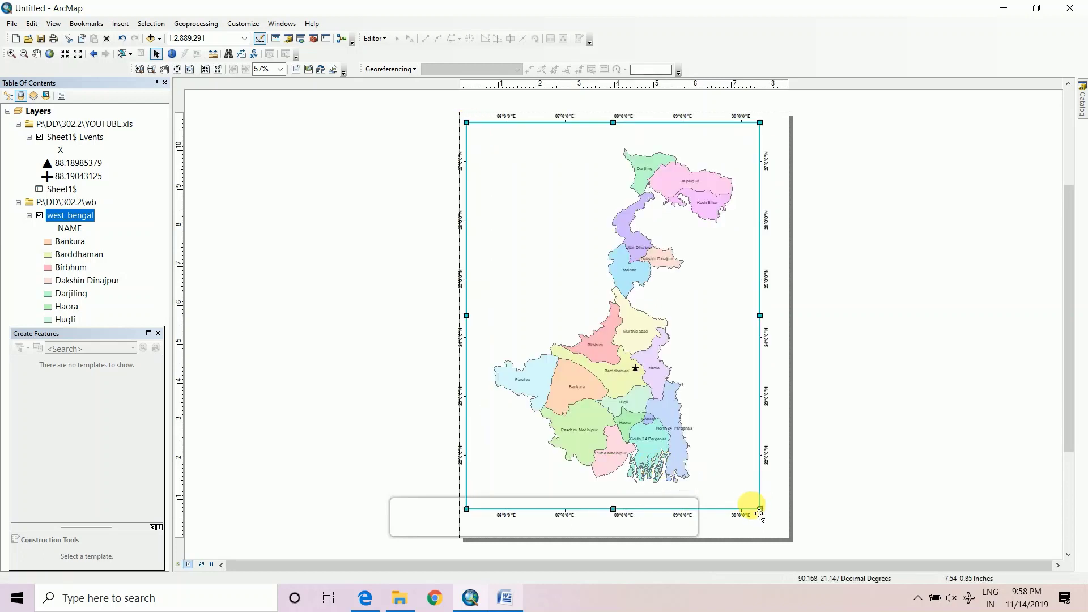
{"action": "left_click_drag", "start_coordinate": [759, 513], "coordinate": [780, 527]}
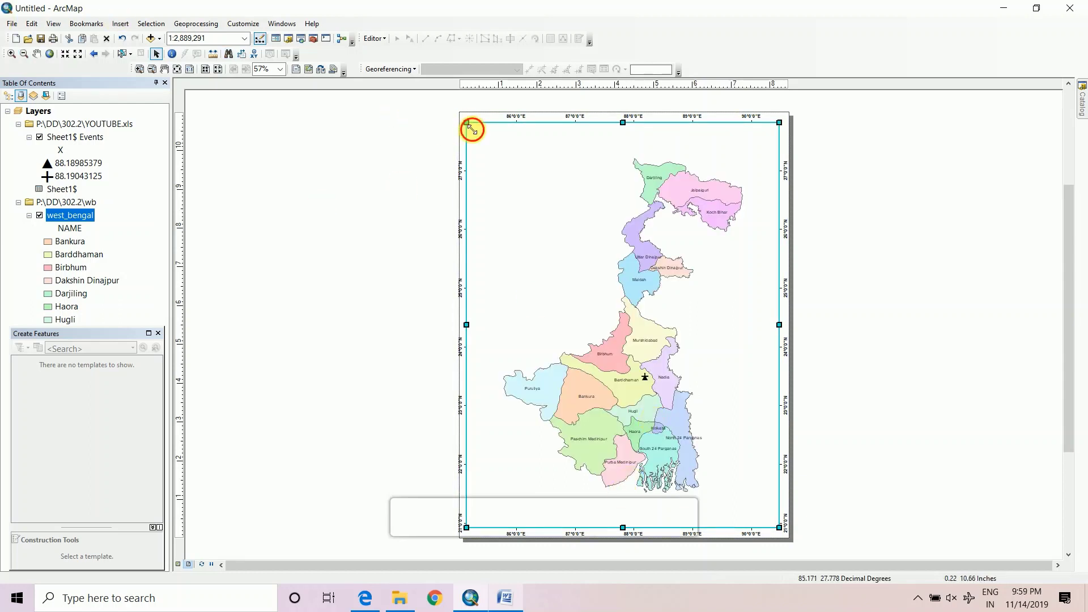
{"action": "left_click_drag", "start_coordinate": [472, 130], "coordinate": [476, 126]}
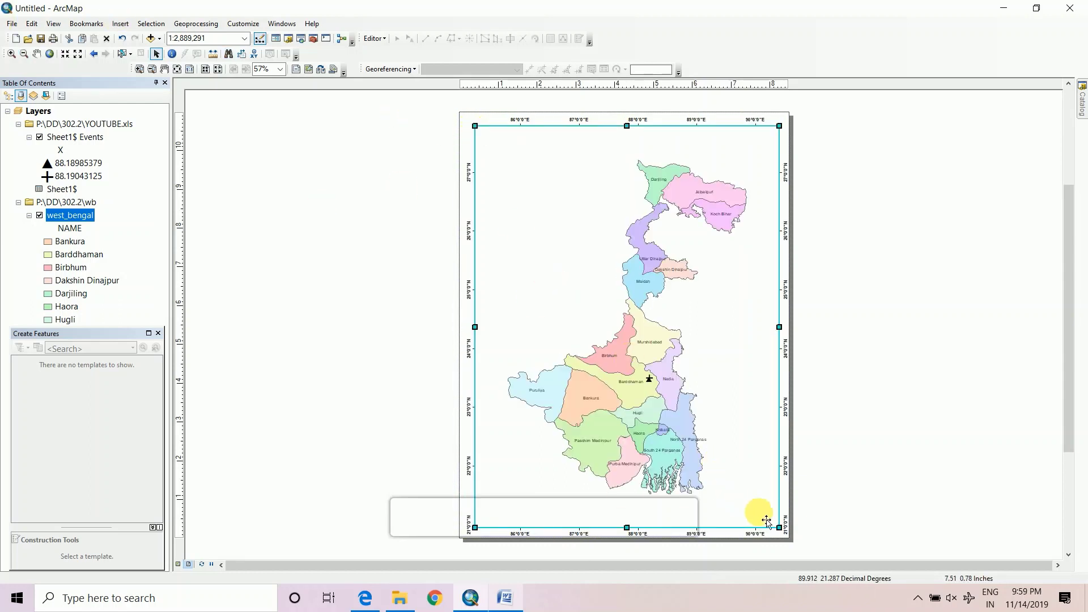
{"action": "left_click_drag", "start_coordinate": [779, 527], "coordinate": [773, 522]}
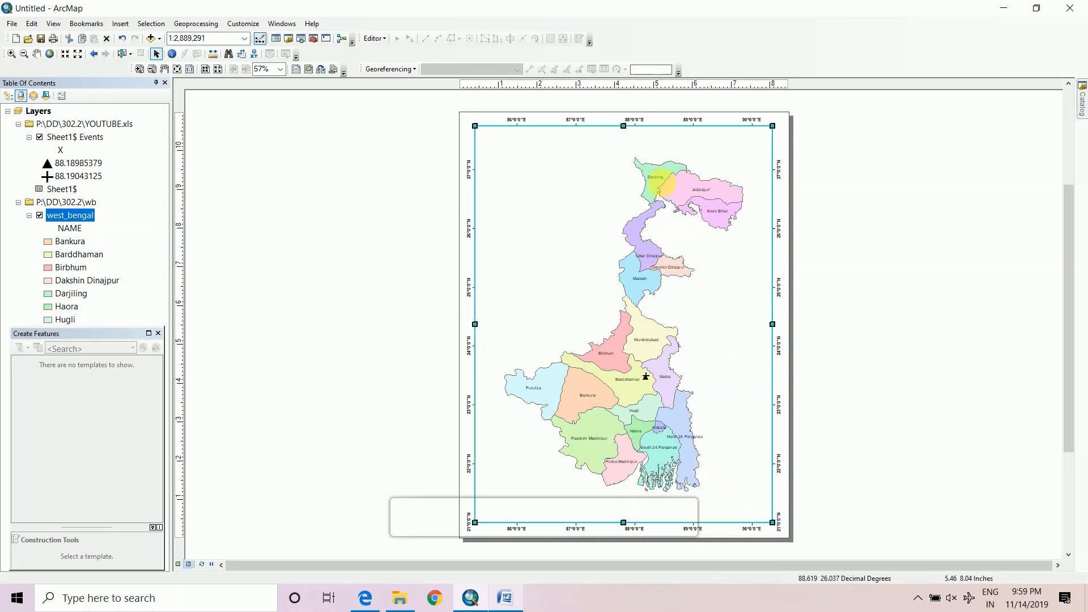
- Reduce the map scale to 1:3,000,000 and reposition West Bengal vertically within the data frame
{"action": "left_click", "coordinate": [23, 53]}
{"action": "left_click", "coordinate": [639, 364]}
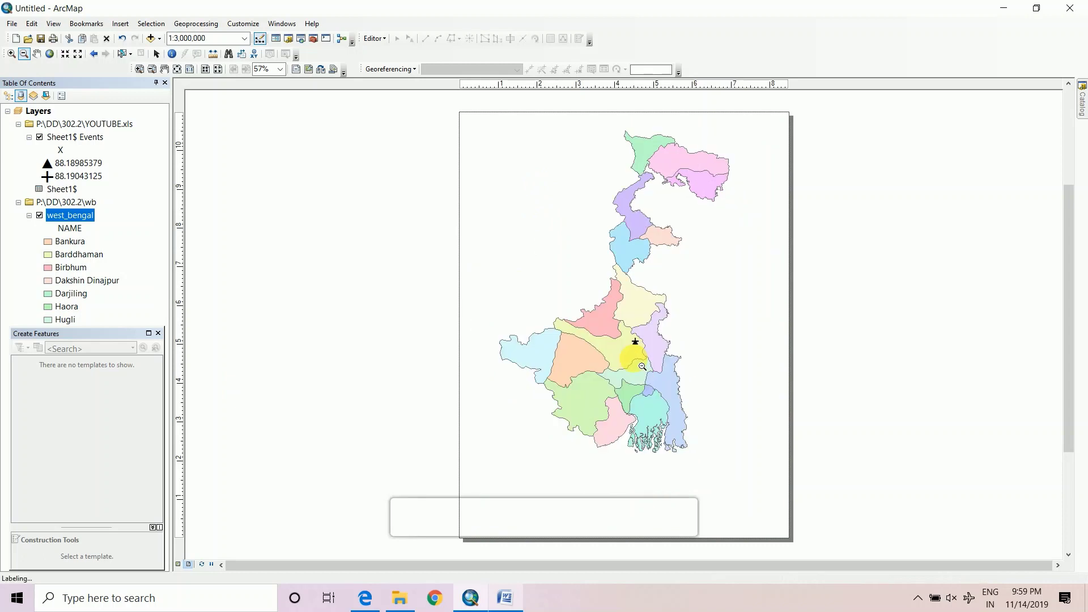
{"action": "left_click", "coordinate": [36, 54]}
{"action": "left_click_drag", "start_coordinate": [635, 317], "coordinate": [638, 350]}
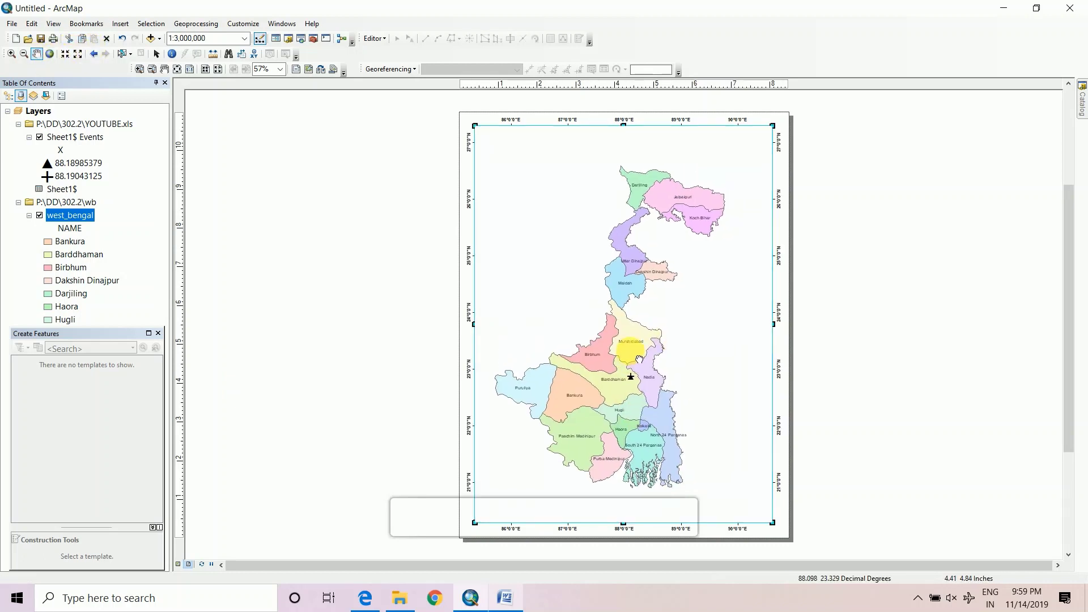
- Insert the ESRI North 2 arrow, enlarge it and place it in the upper-right corner of the map frame
{"action": "left_click", "coordinate": [120, 23]}
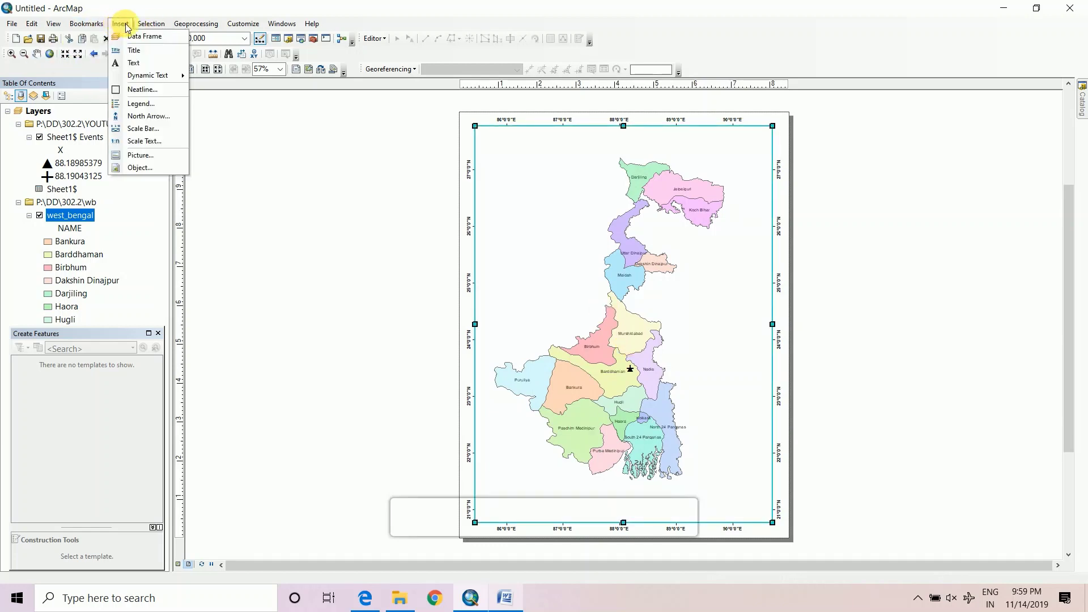
{"action": "left_click", "coordinate": [120, 24]}
{"action": "left_click", "coordinate": [120, 23]}
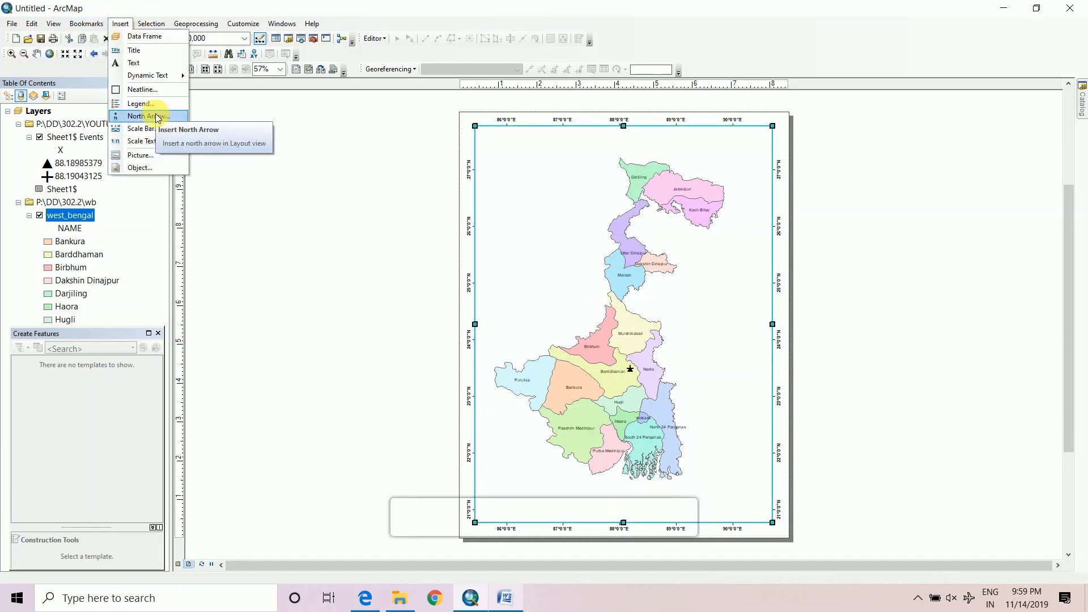
{"action": "left_click", "coordinate": [150, 115]}
{"action": "left_click", "coordinate": [116, 94]}
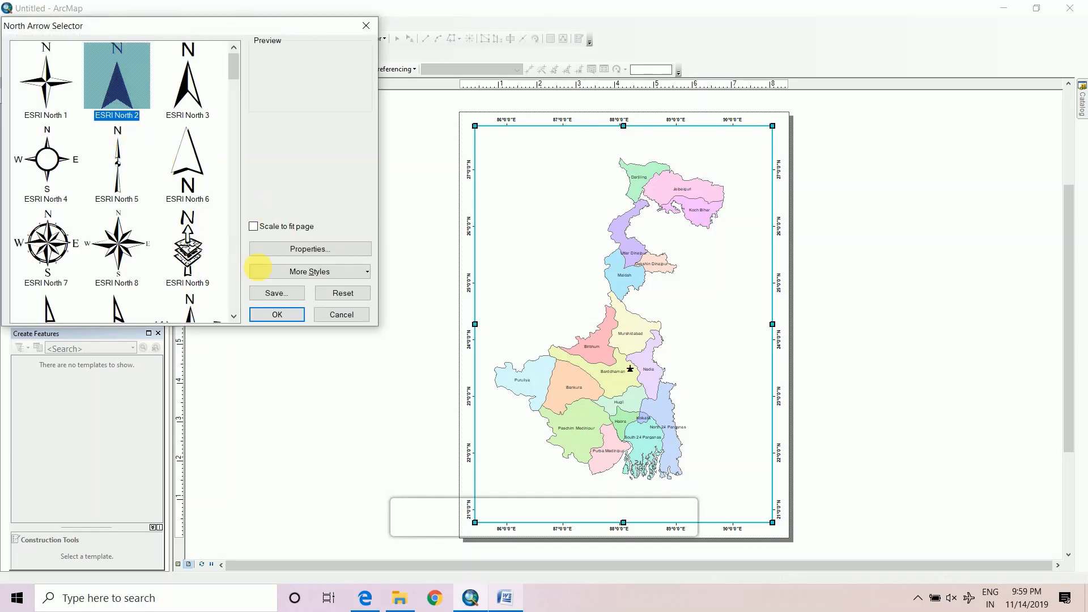
{"action": "left_click", "coordinate": [278, 315]}
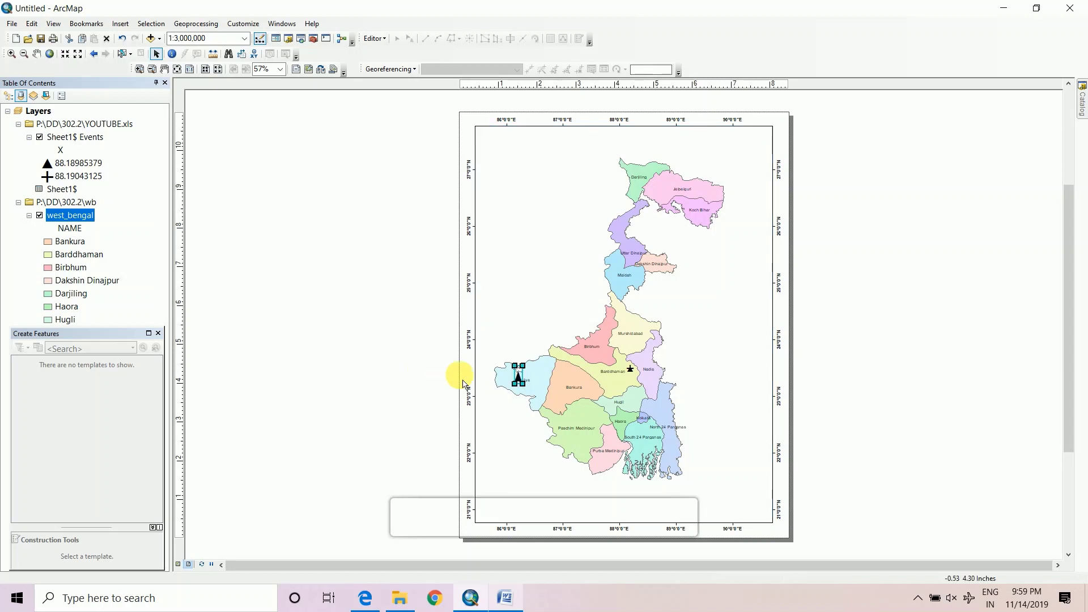
{"action": "left_click", "coordinate": [529, 387]}
{"action": "left_click_drag", "start_coordinate": [526, 385], "coordinate": [762, 164]}
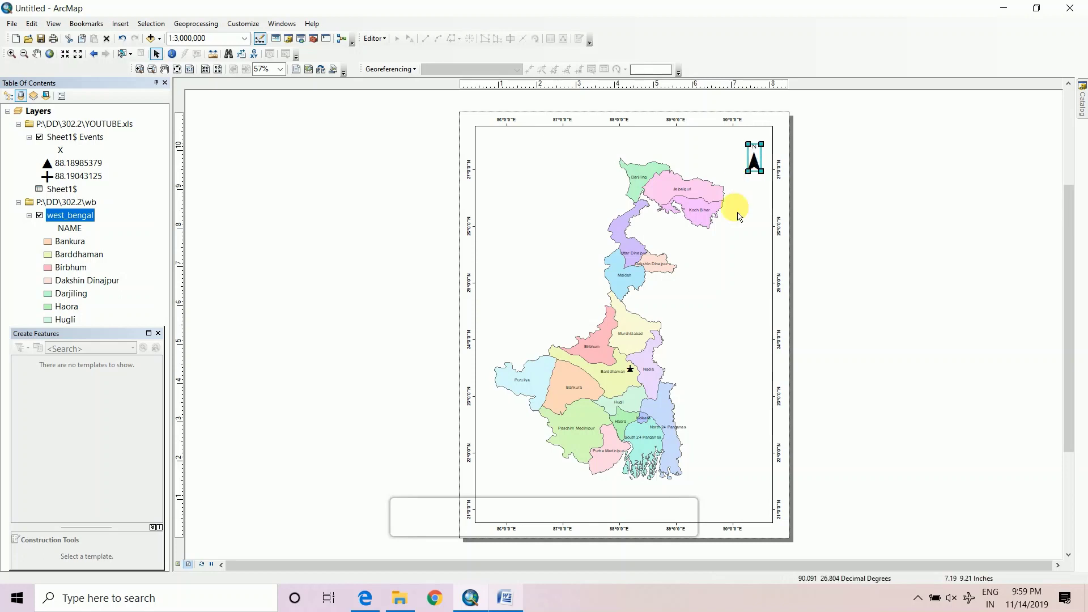
{"action": "left_click", "coordinate": [729, 235]}
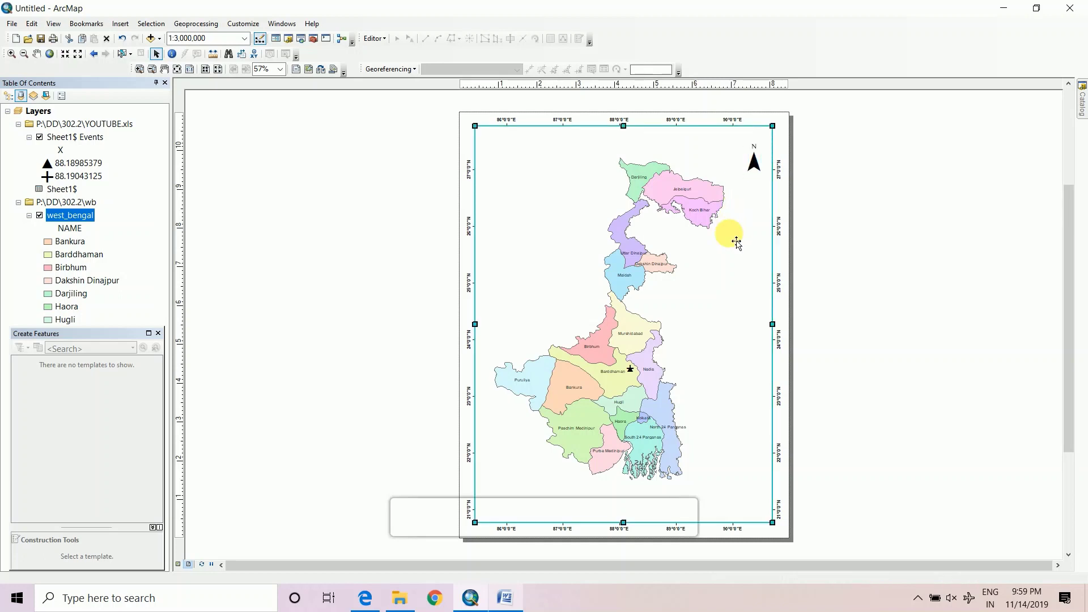
- Insert Alternating Scale Bar 2 with Kilometers as division units and the label KMS positioned below center
{"action": "left_click", "coordinate": [120, 24]}
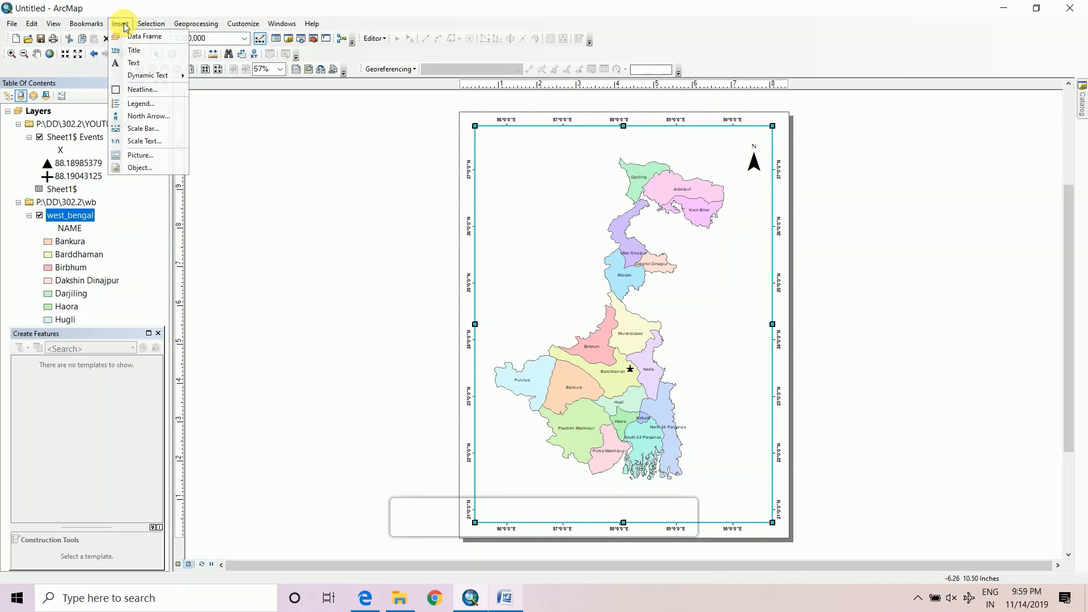
{"action": "left_click", "coordinate": [159, 128]}
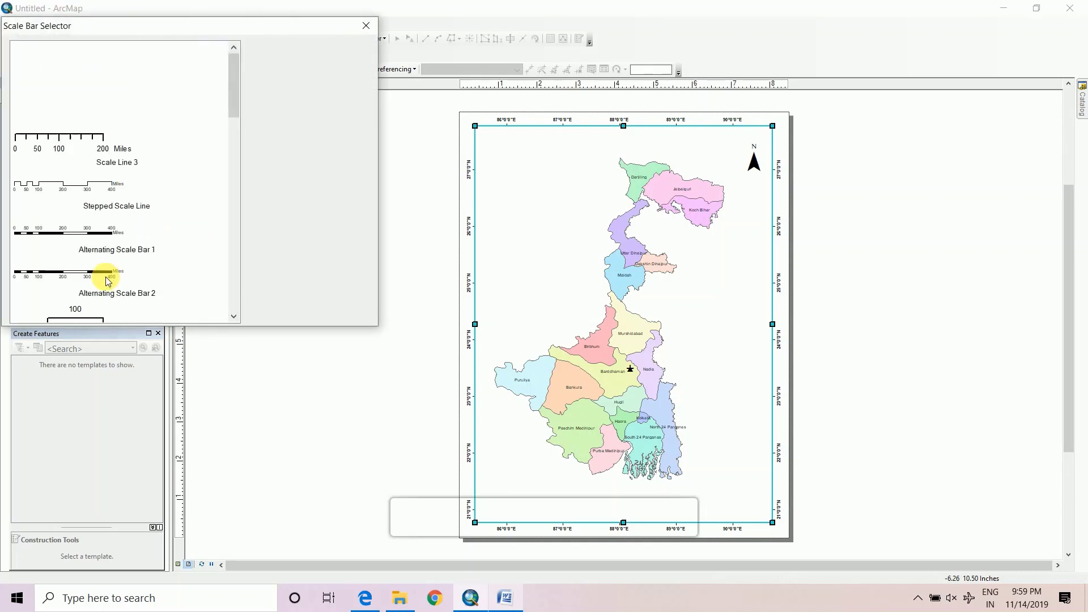
{"action": "left_click", "coordinate": [107, 279]}
{"action": "left_click", "coordinate": [303, 249]}
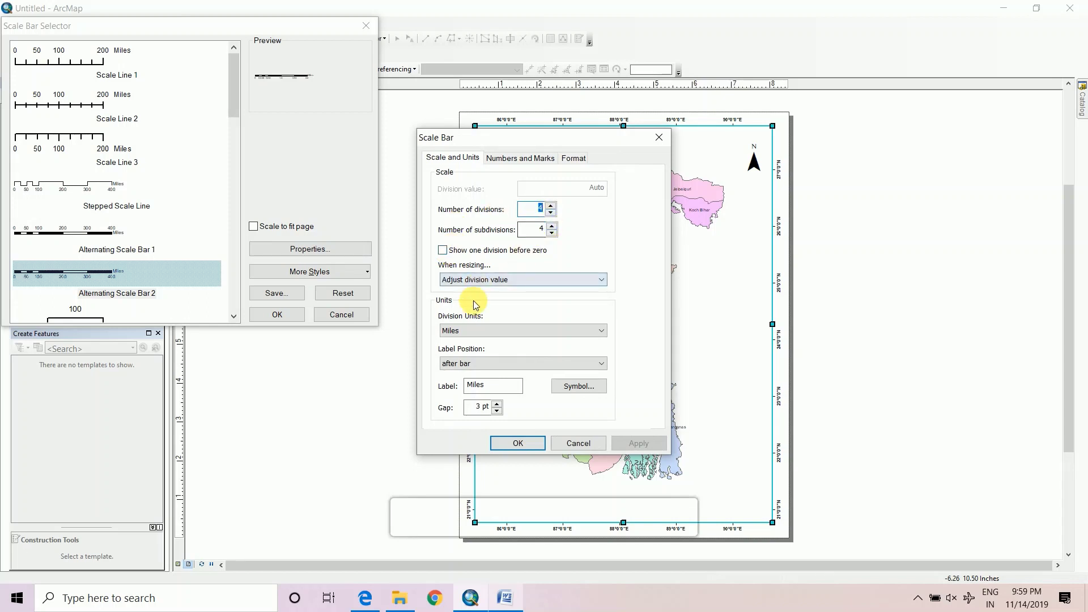
{"action": "left_click", "coordinate": [476, 329]}
{"action": "left_click", "coordinate": [475, 388]}
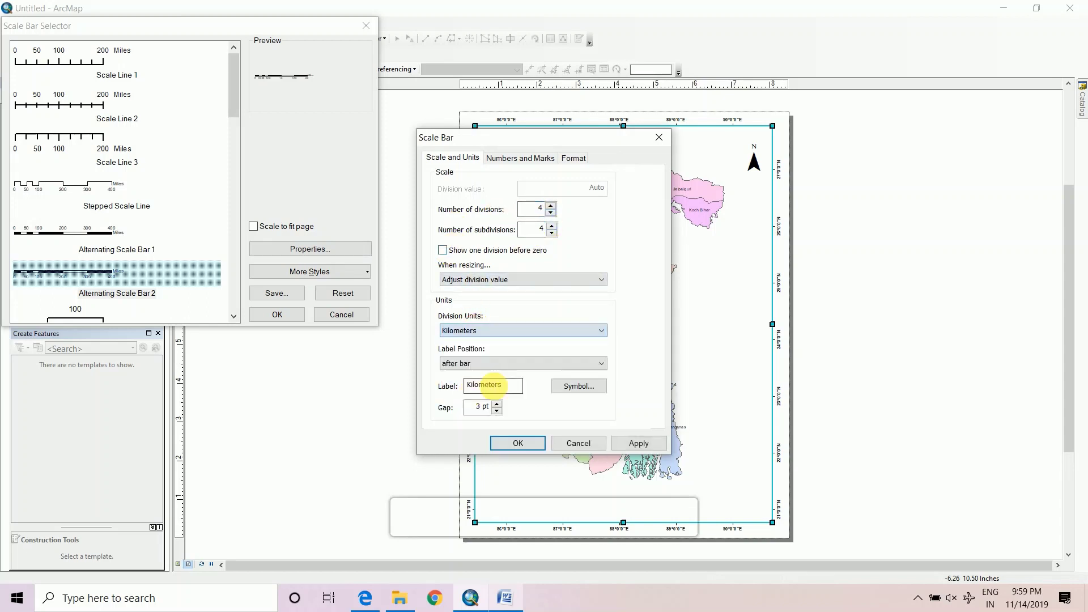
{"action": "left_click", "coordinate": [483, 363]}
{"action": "left_click", "coordinate": [454, 475]}
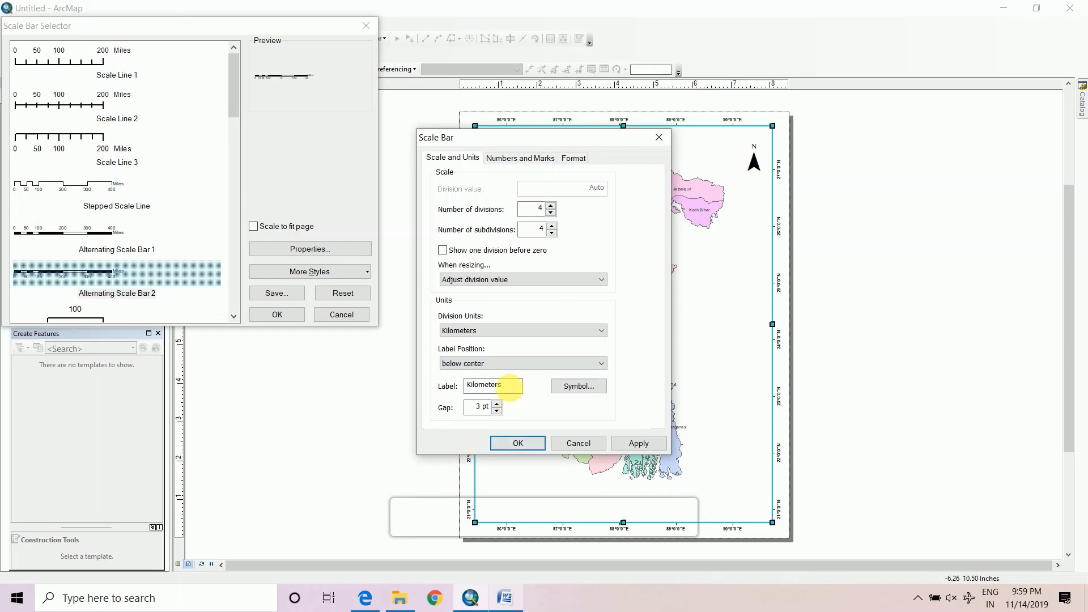
{"action": "double_click", "coordinate": [494, 385]}
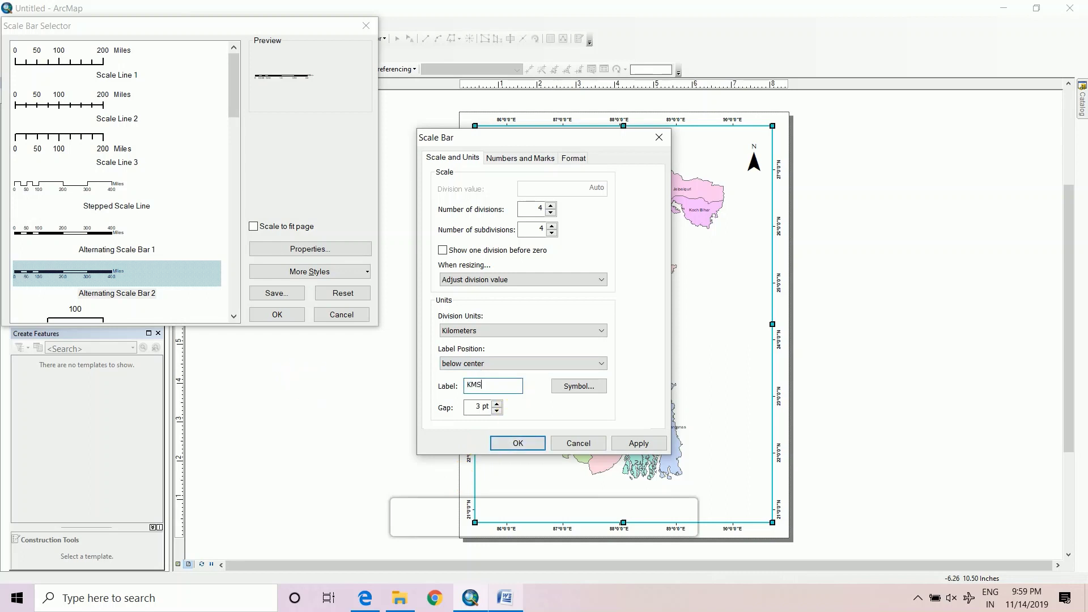
{"action": "left_click", "coordinate": [637, 444]}
{"action": "left_click", "coordinate": [517, 443]}
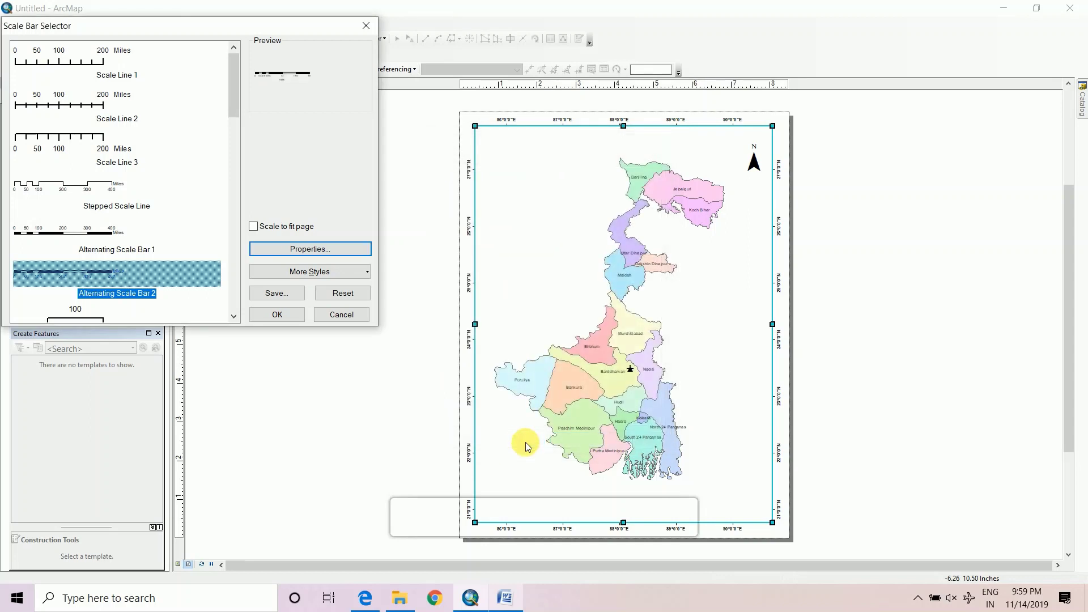
{"action": "left_click", "coordinate": [288, 315]}
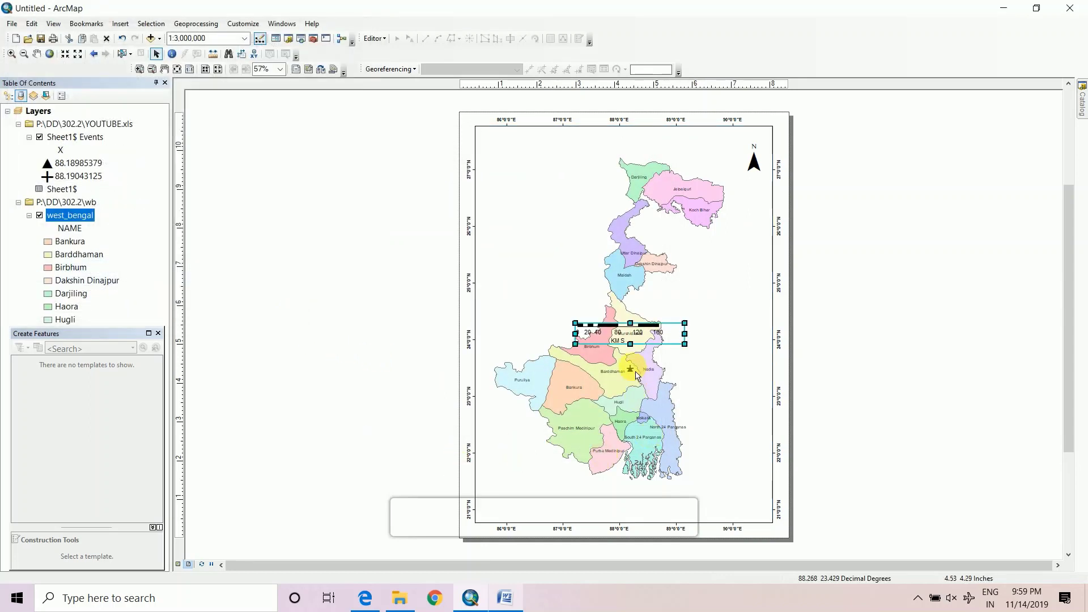
- Shrink the scale bar and place it in the lower-left corner of the map frame
{"action": "left_click_drag", "start_coordinate": [630, 340], "coordinate": [549, 494]}
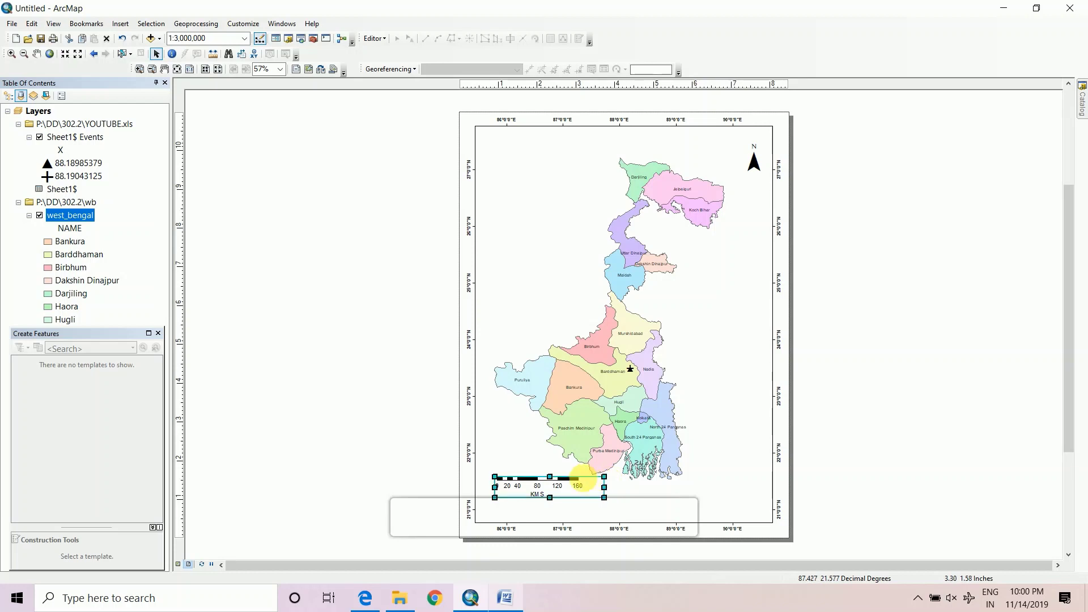
{"action": "left_click_drag", "start_coordinate": [577, 496], "coordinate": [532, 487]}
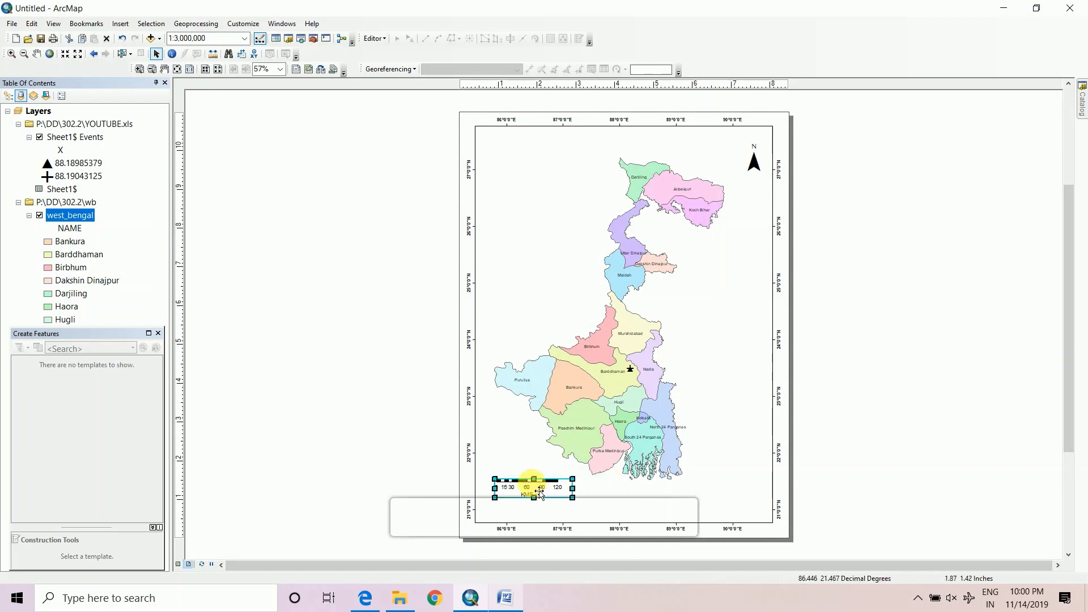
{"action": "left_click", "coordinate": [531, 501]}
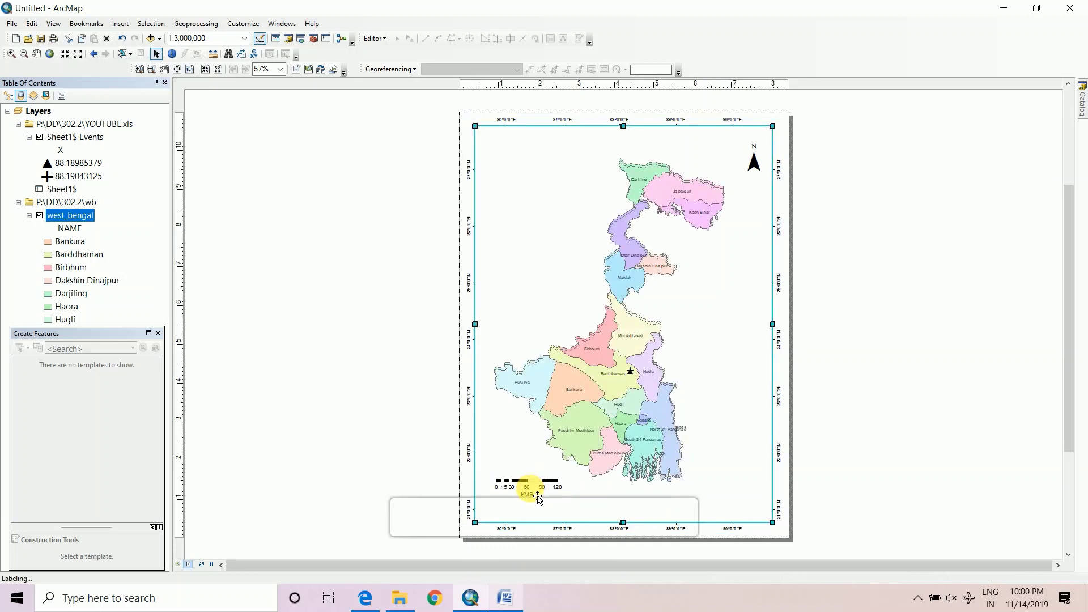
{"action": "left_click", "coordinate": [537, 493]}
{"action": "left_click_drag", "start_coordinate": [536, 494], "coordinate": [533, 514]}
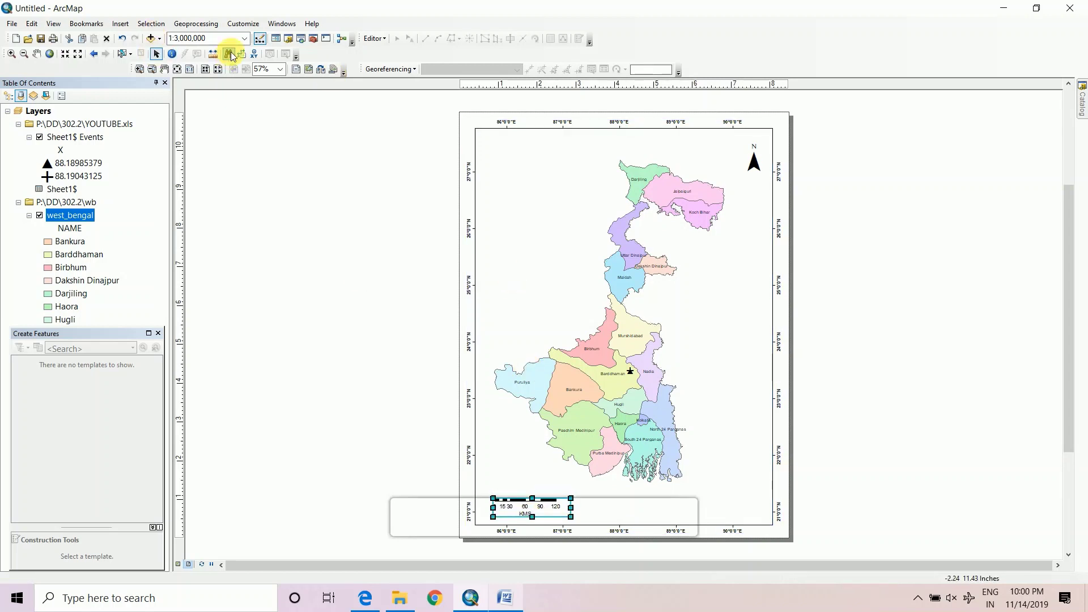
- Insert a legend containing only the Sheet1$ Events layer, leaving out west_bengal and keeping the default title and frame settings
{"action": "left_click", "coordinate": [127, 28]}
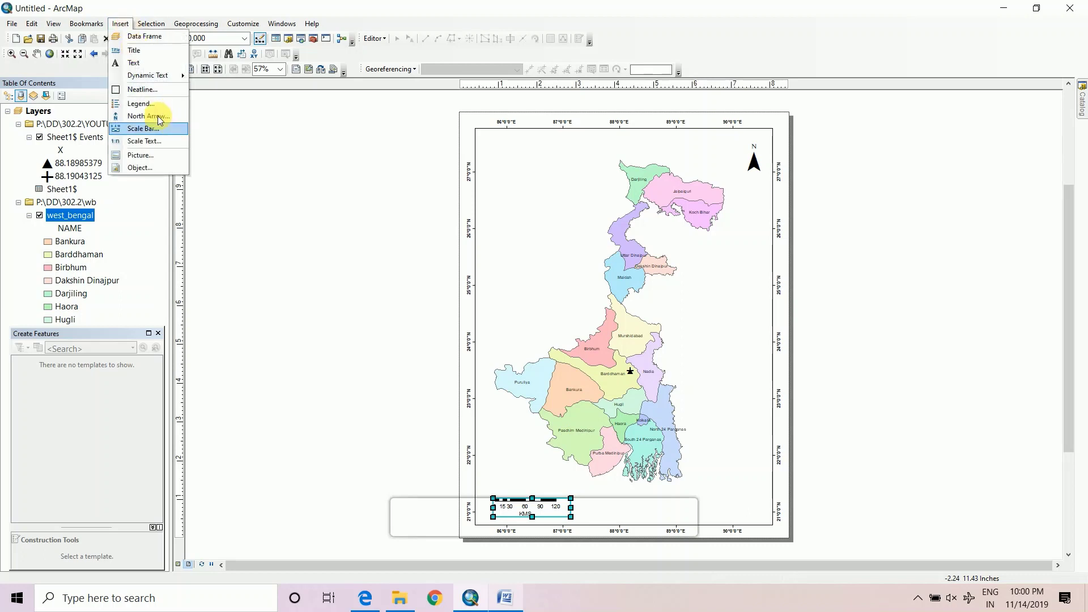
{"action": "left_click", "coordinate": [153, 109]}
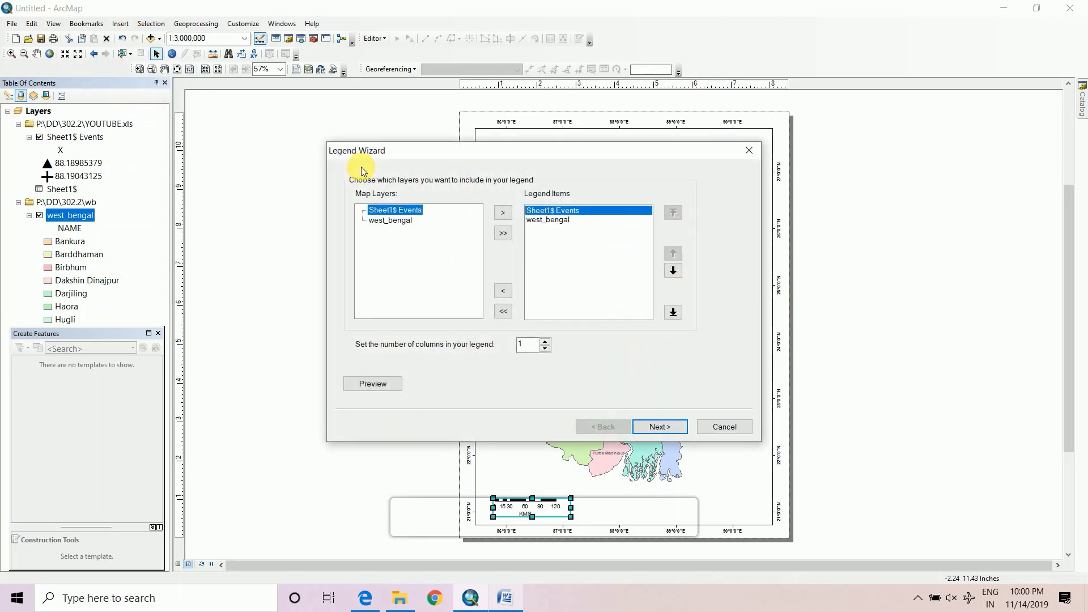
{"action": "left_click", "coordinate": [546, 222]}
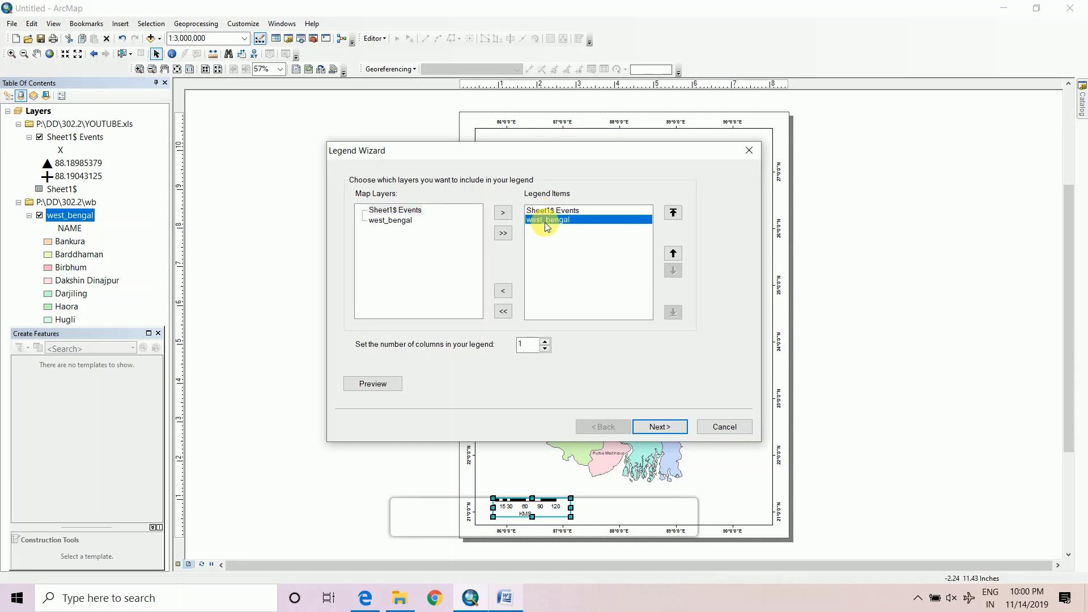
{"action": "left_click", "coordinate": [503, 291]}
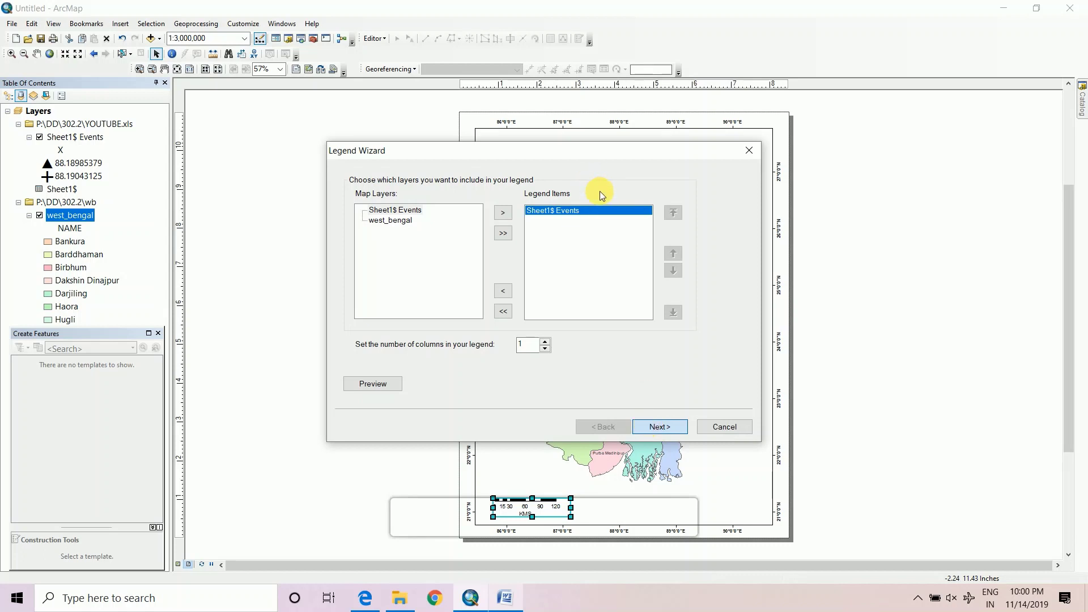
{"action": "left_click", "coordinate": [661, 428]}
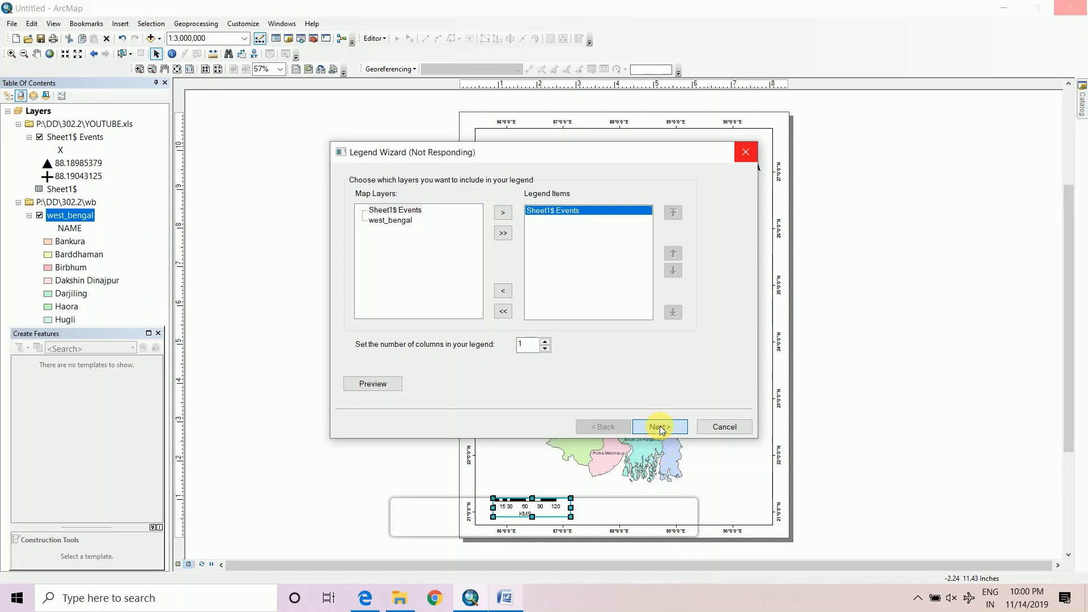
{"action": "left_click", "coordinate": [660, 428]}
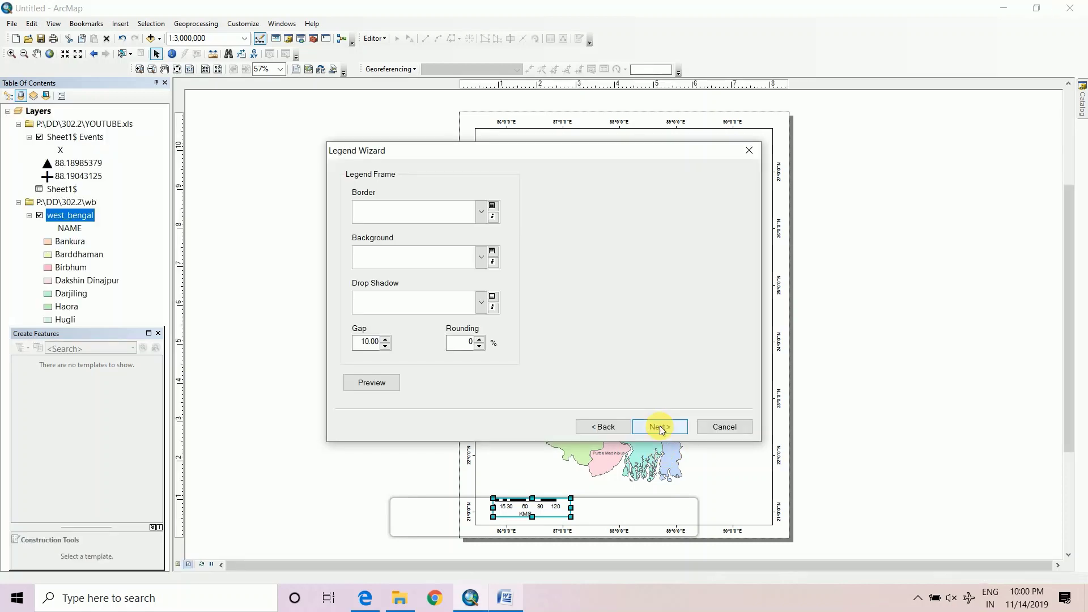
{"action": "left_click", "coordinate": [659, 426]}
{"action": "left_click", "coordinate": [660, 426]}
{"action": "left_click", "coordinate": [660, 426]}
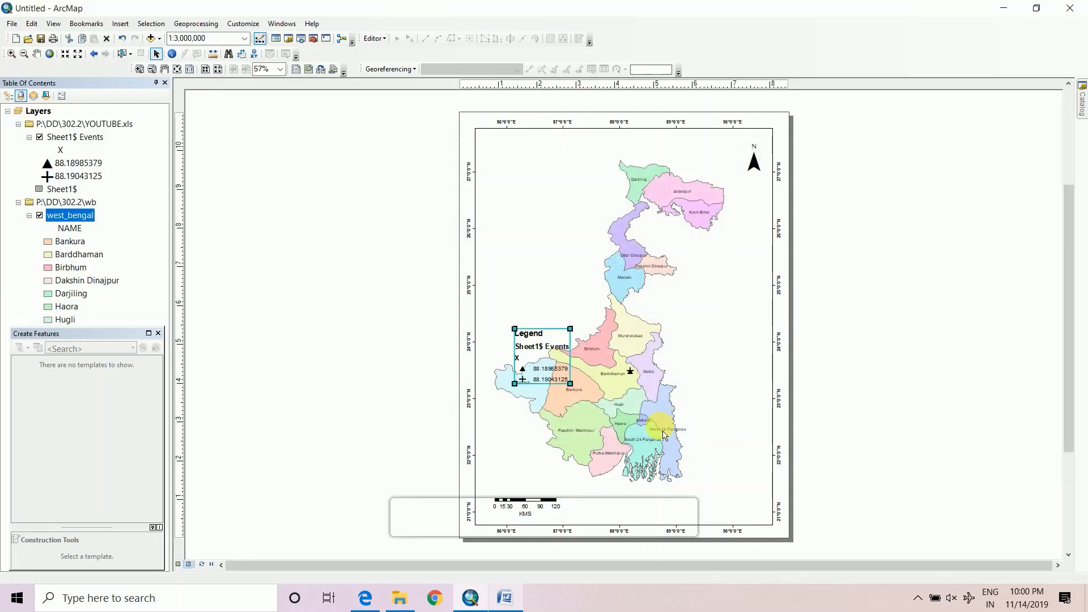
- Move the legend off the page beside the map and convert it to ungrouped graphics
{"action": "left_click_drag", "start_coordinate": [553, 338], "coordinate": [905, 260]}
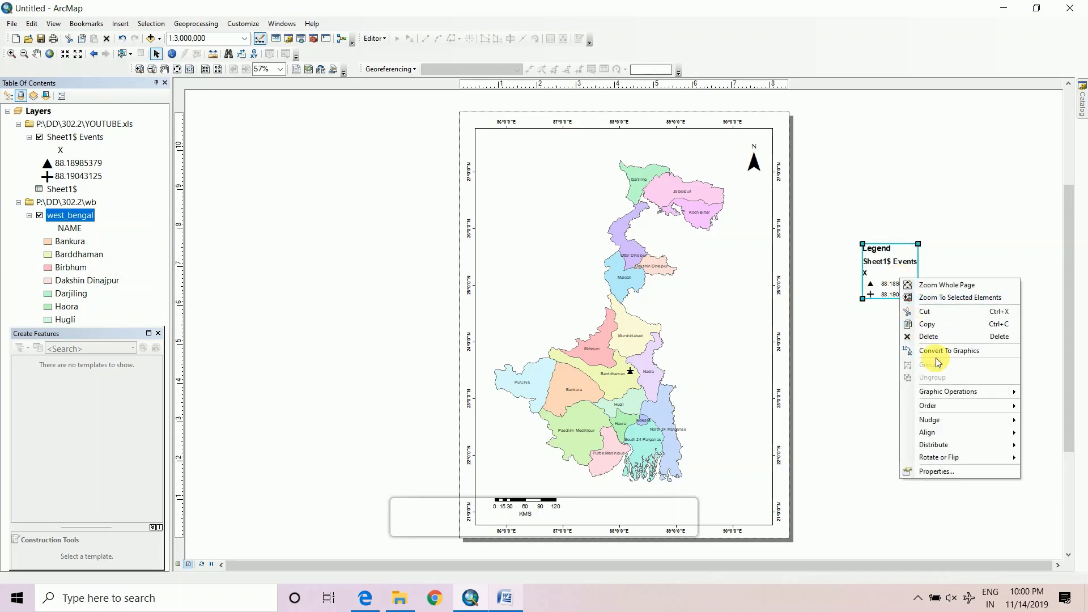
{"action": "left_click", "coordinate": [936, 353]}
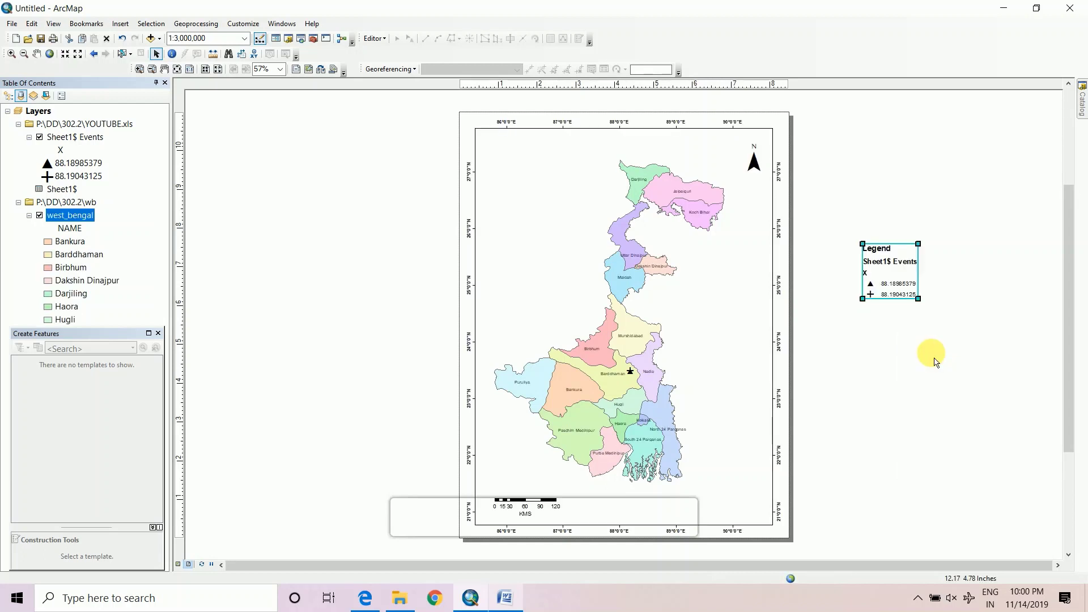
{"action": "right_click", "coordinate": [900, 271]}
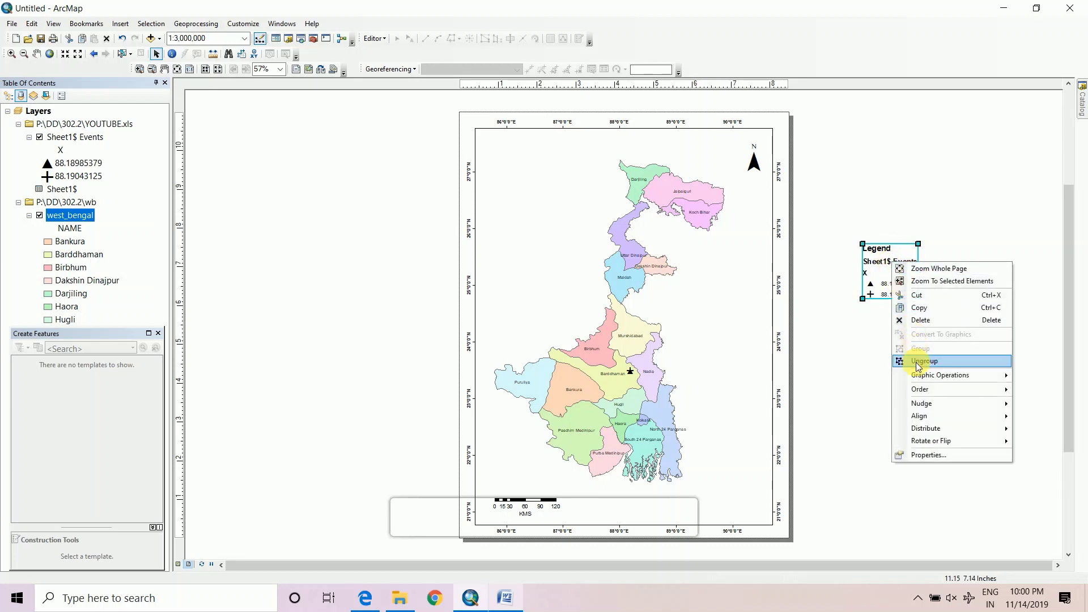
{"action": "left_click", "coordinate": [918, 359]}
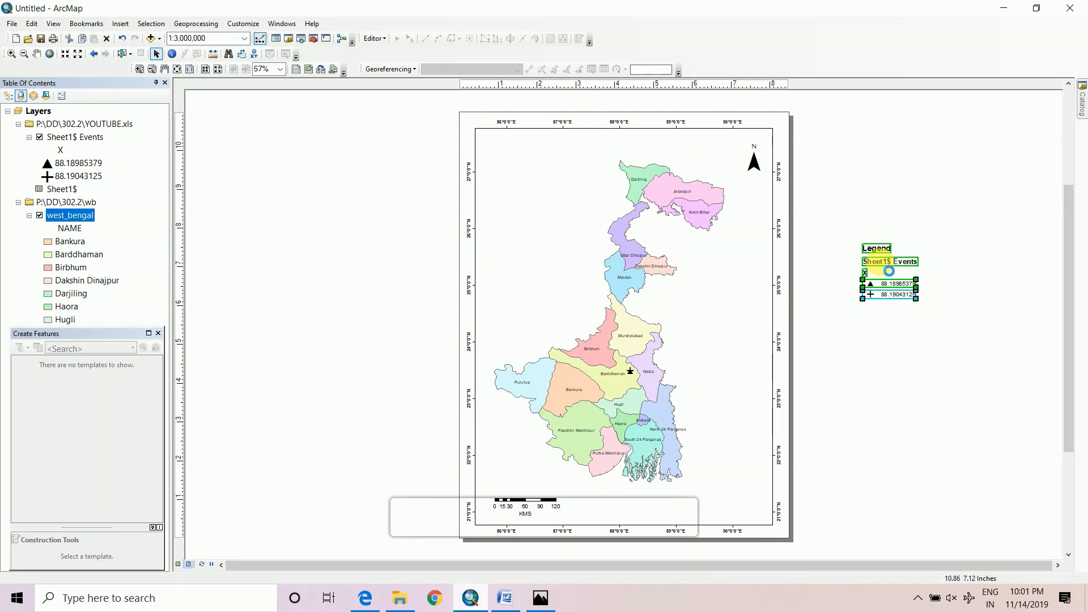
- Delete only the Sheet1$ Events heading from the ungrouped legend
{"action": "key", "text": "Delete"}
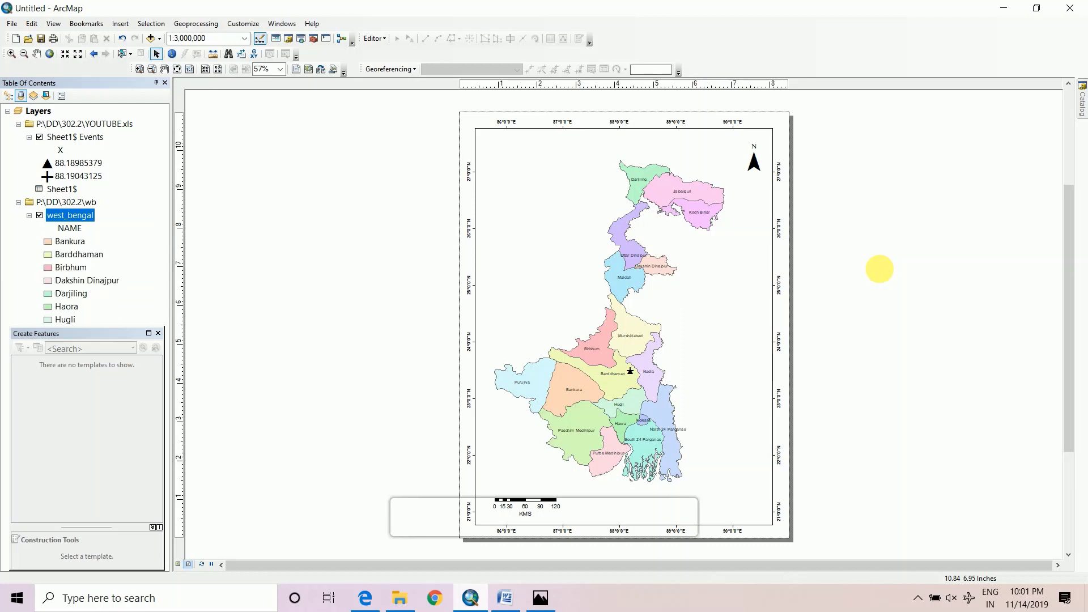
{"action": "key", "text": "ctrl+z"}
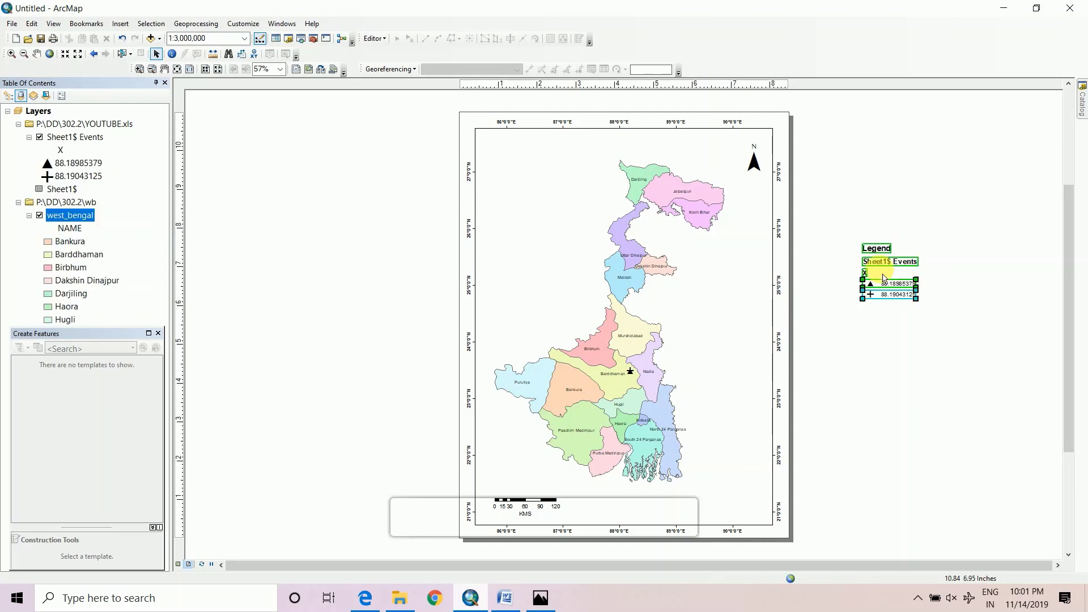
{"action": "left_click", "coordinate": [884, 274]}
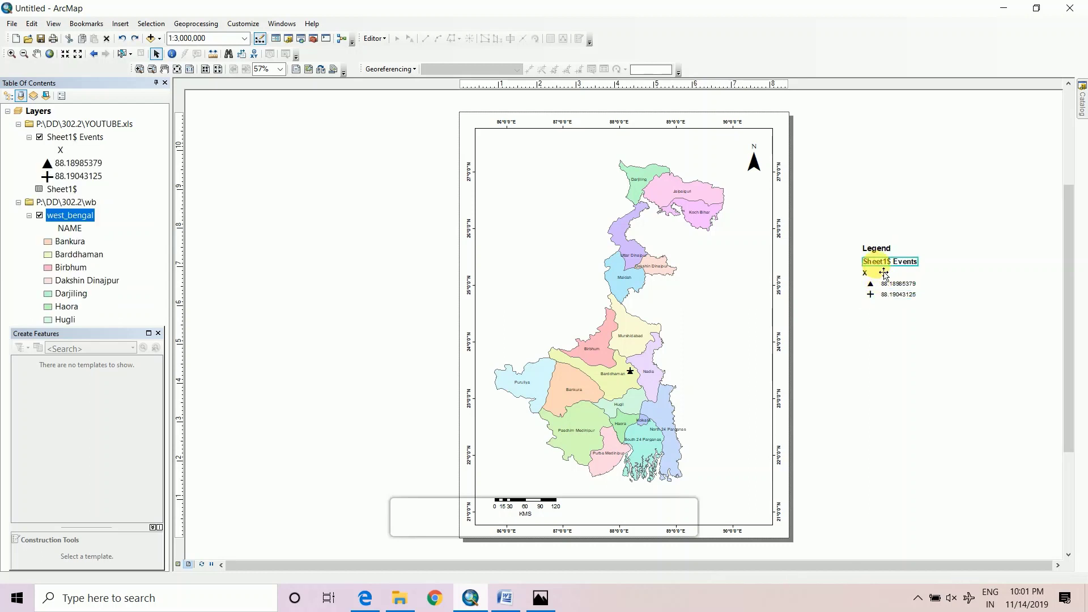
{"action": "key", "text": "Delete"}
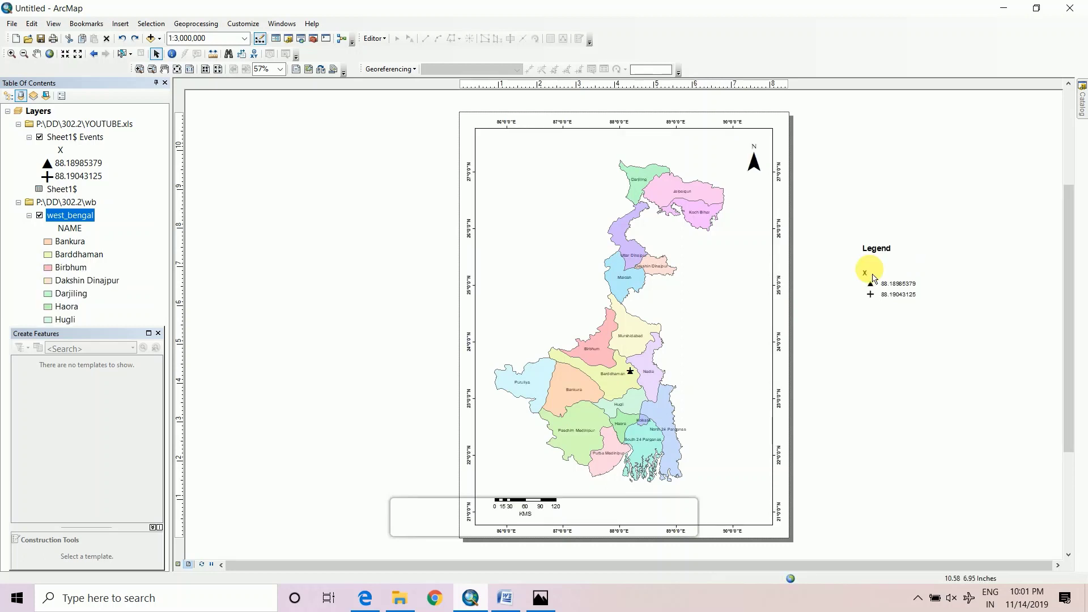
- Change the legend's X heading text to YEAR
{"action": "left_click", "coordinate": [865, 273]}
{"action": "double_click", "coordinate": [865, 274]}
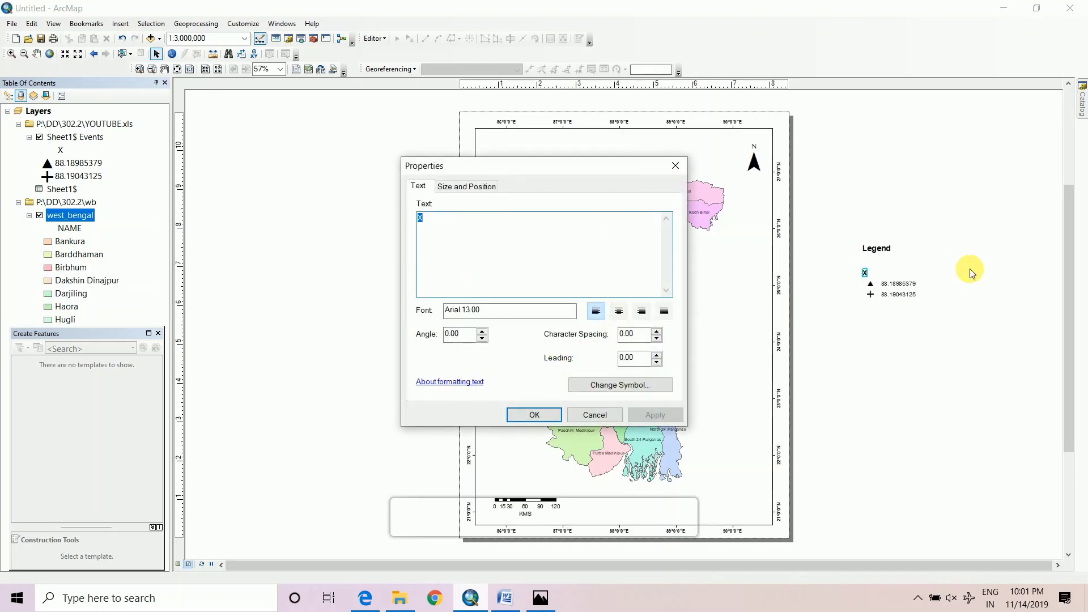
{"action": "type", "text": "YEAR"}
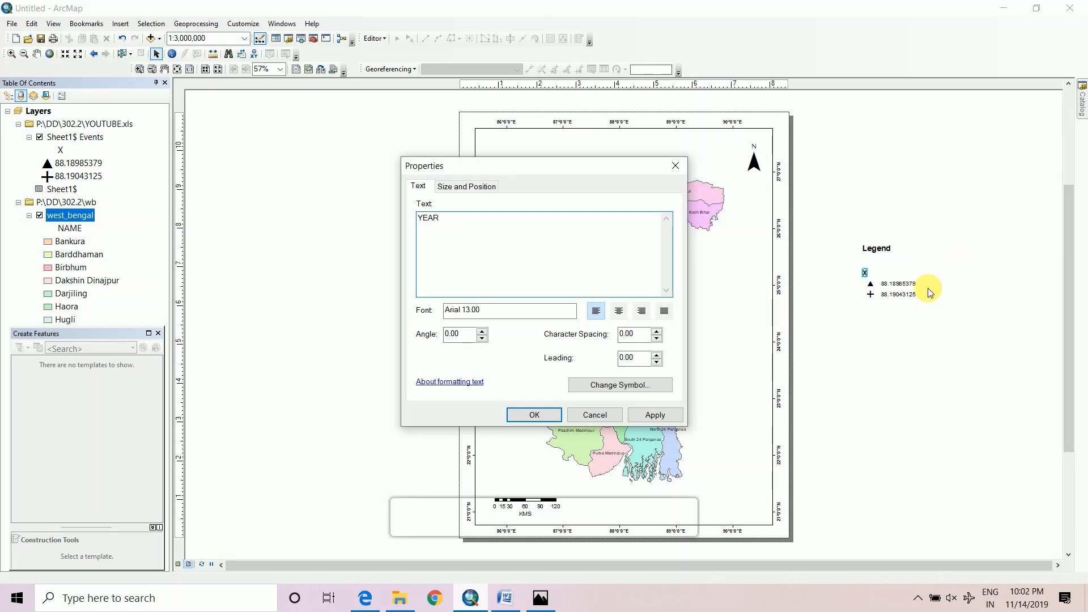
{"action": "left_click", "coordinate": [654, 415]}
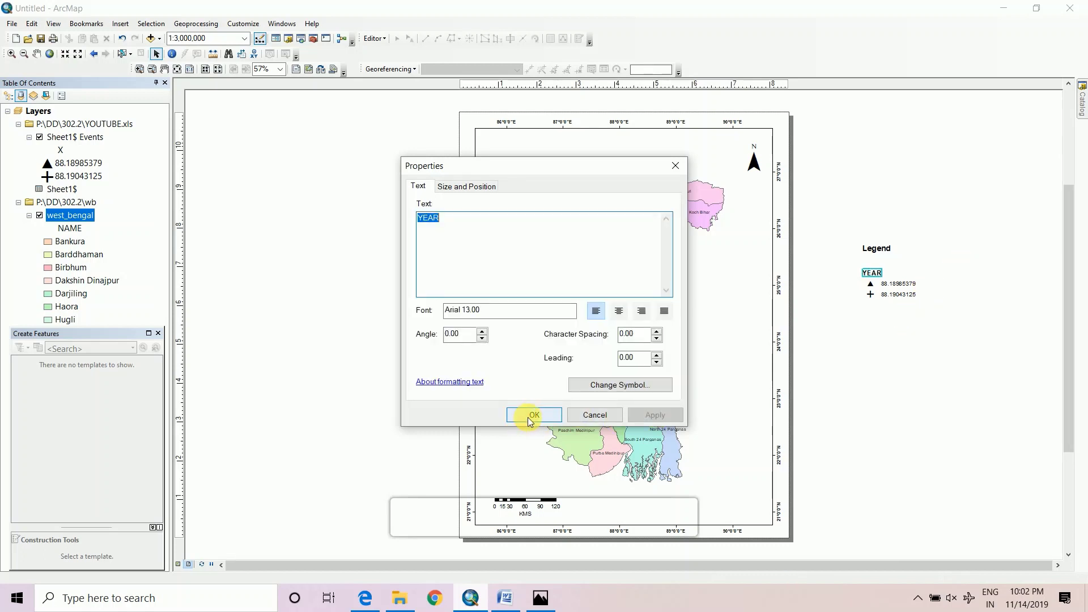
{"action": "left_click", "coordinate": [526, 418]}
{"action": "left_click", "coordinate": [900, 281]}
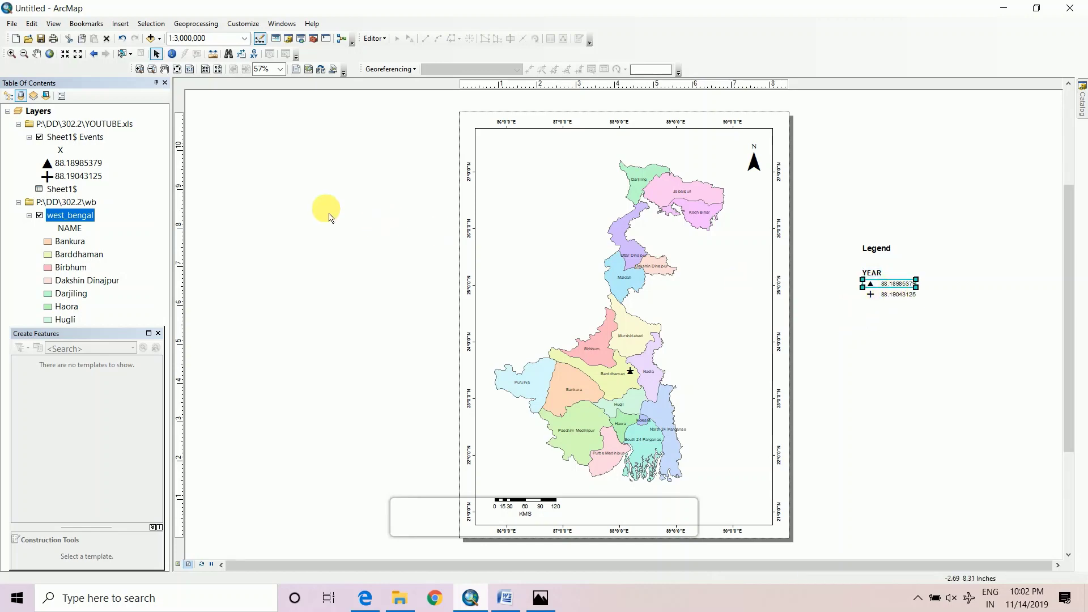
{"action": "left_click", "coordinate": [82, 165]}
{"action": "double_click", "coordinate": [82, 165]}
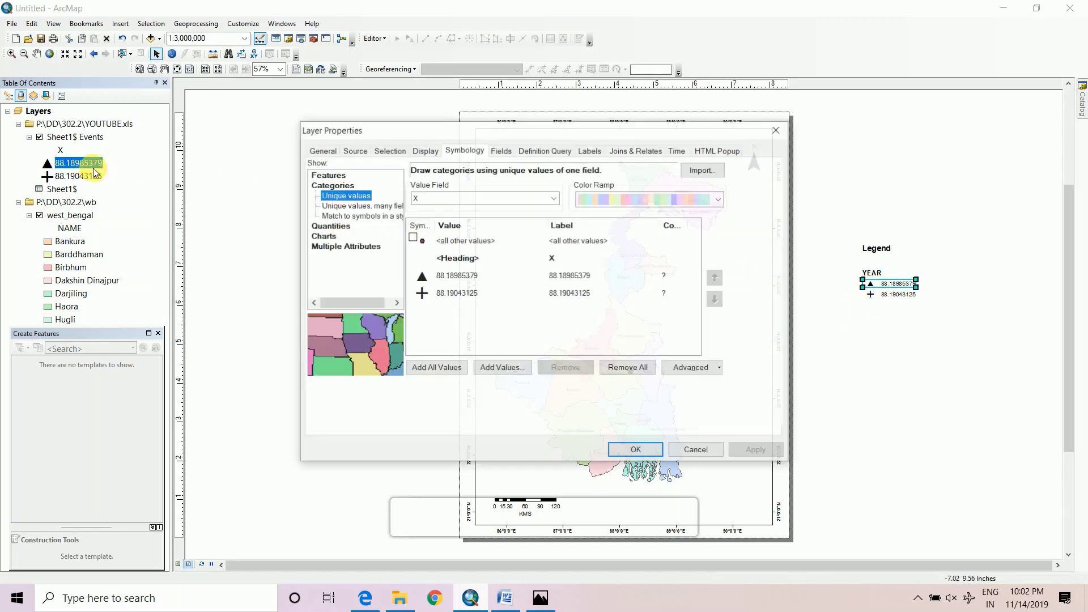
{"action": "left_click", "coordinate": [328, 153]}
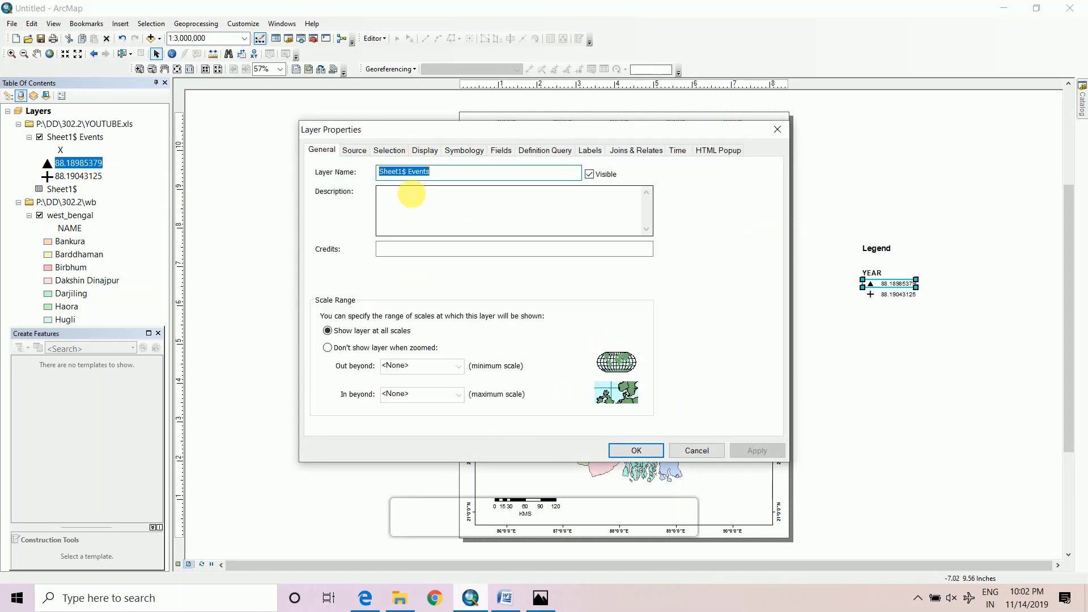
{"action": "left_click", "coordinate": [778, 130]}
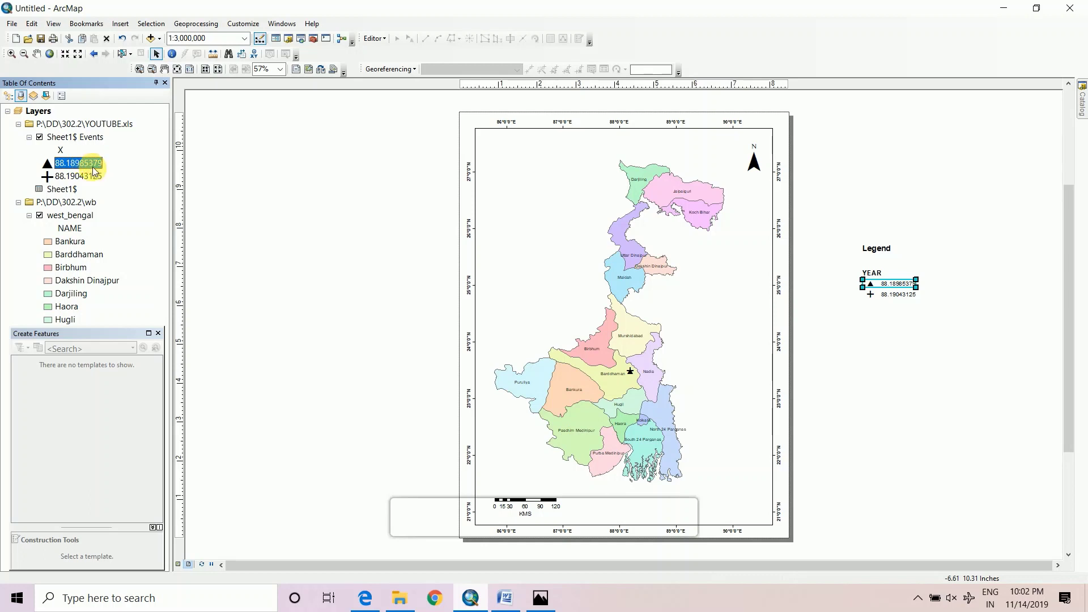
- Ungroup the legend's triangle entry and change its label text to 2001
{"action": "right_click", "coordinate": [901, 282]}
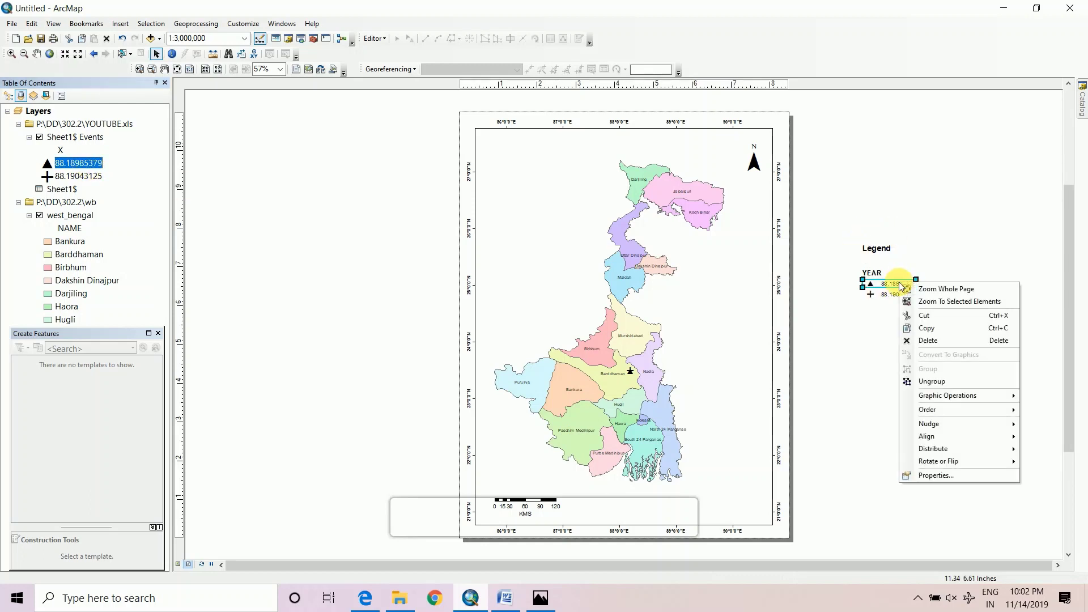
{"action": "left_click", "coordinate": [932, 381]}
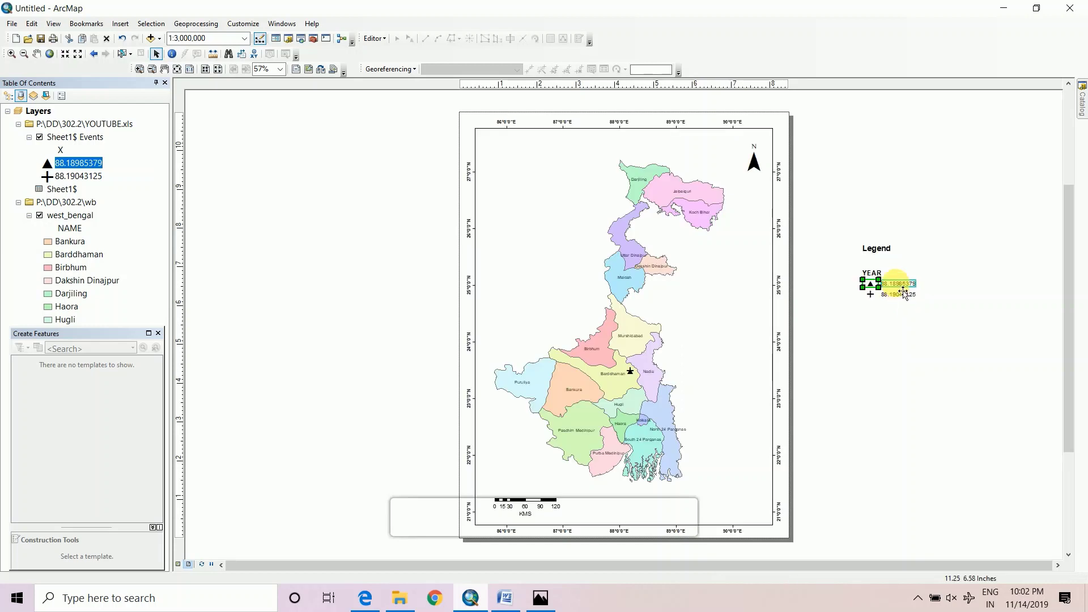
{"action": "double_click", "coordinate": [899, 285]}
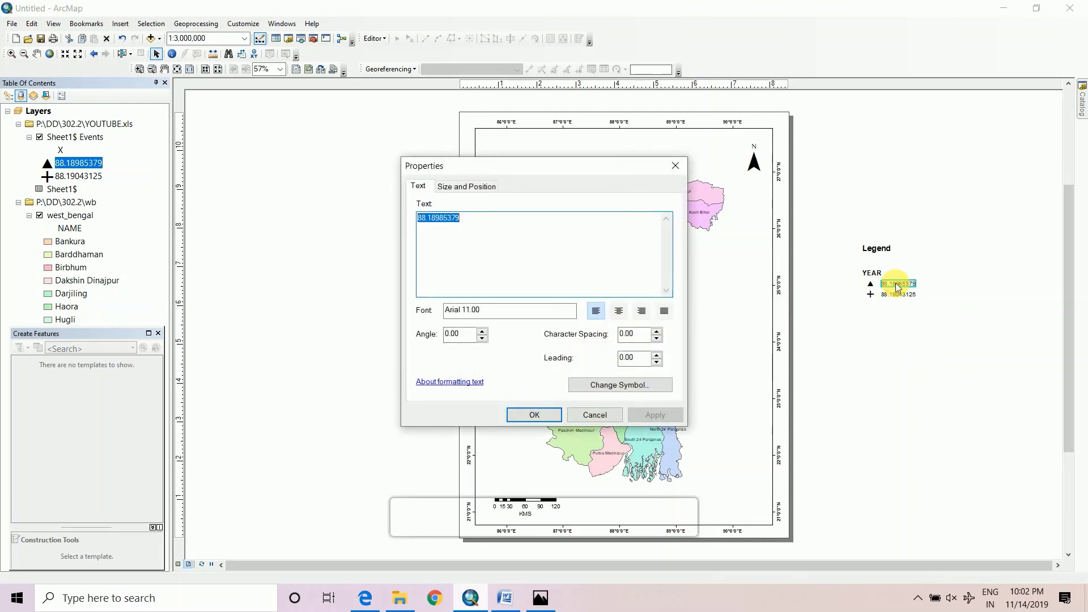
{"action": "key", "text": "BackSpace"}
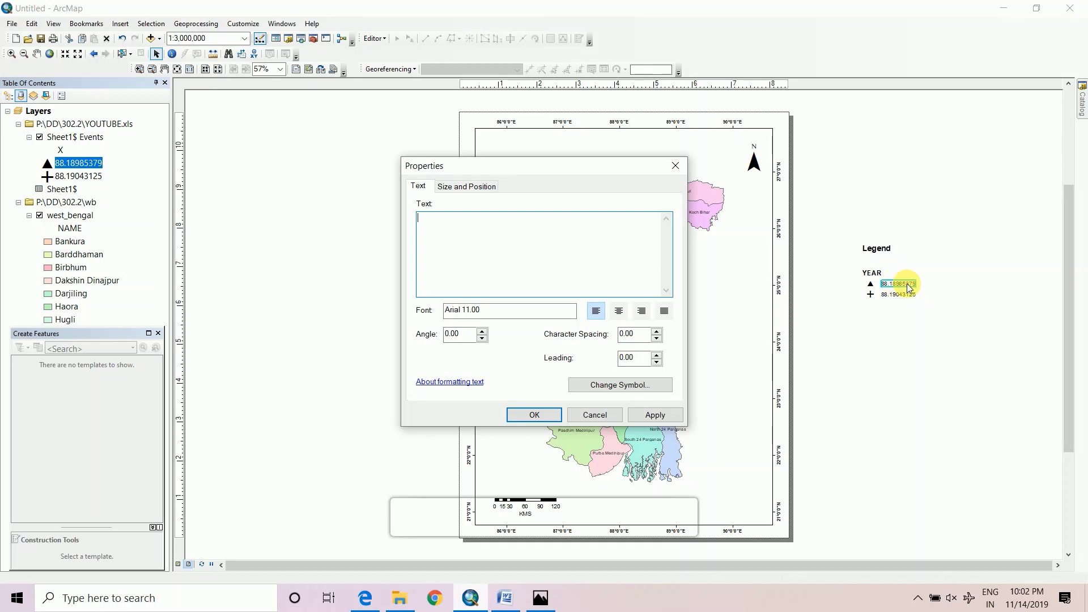
{"action": "type", "text": "2001"}
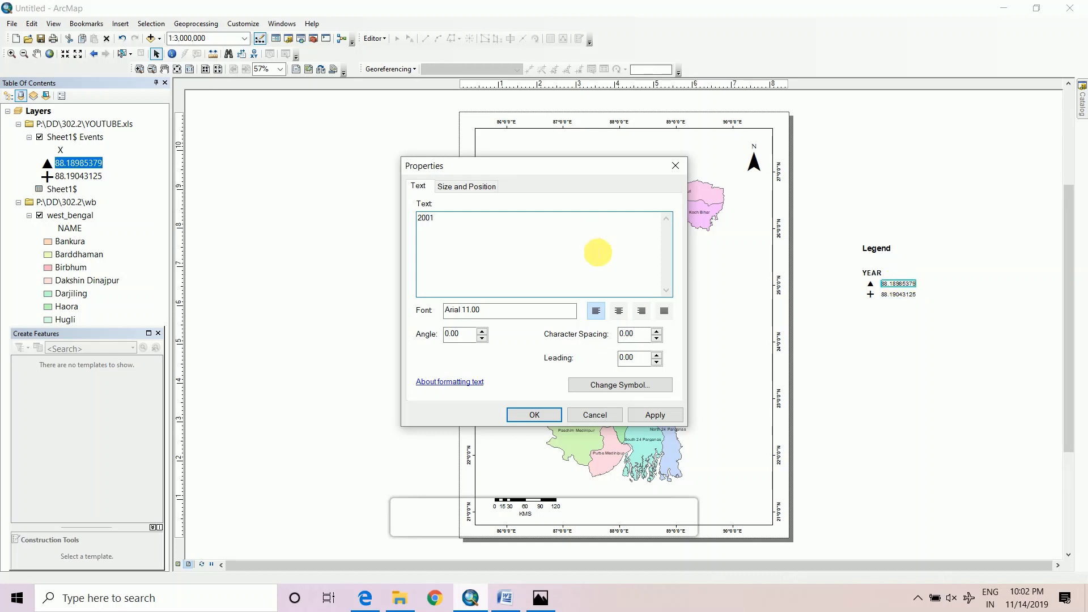
{"action": "left_click", "coordinate": [650, 416]}
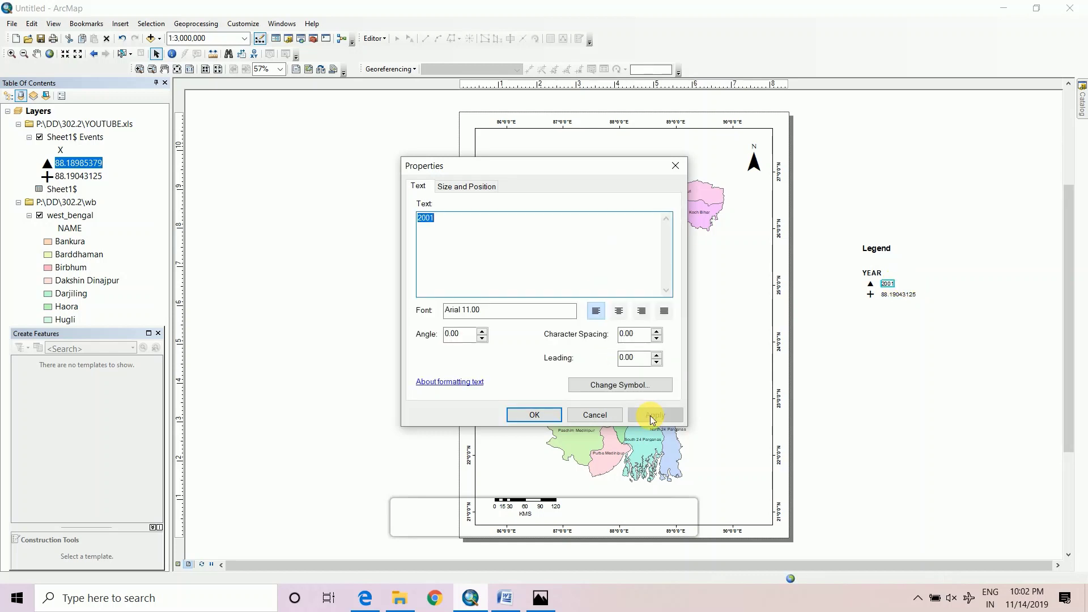
- Format the legend's 2001 label as bold at size 12
{"action": "left_click", "coordinate": [626, 387]}
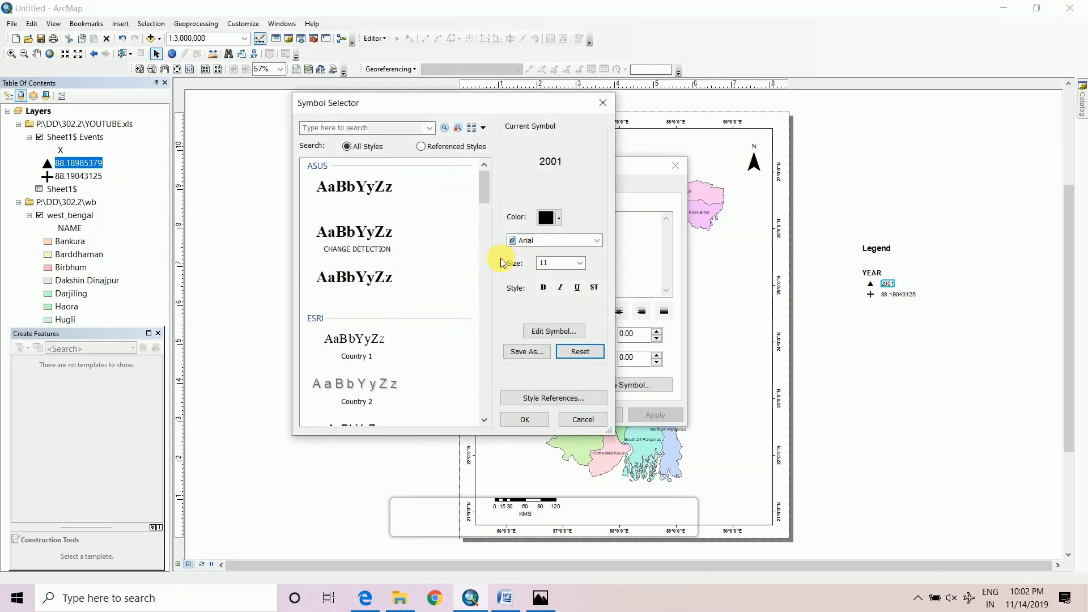
{"action": "left_click", "coordinate": [578, 261]}
{"action": "left_click", "coordinate": [560, 285]}
{"action": "left_click", "coordinate": [528, 422]}
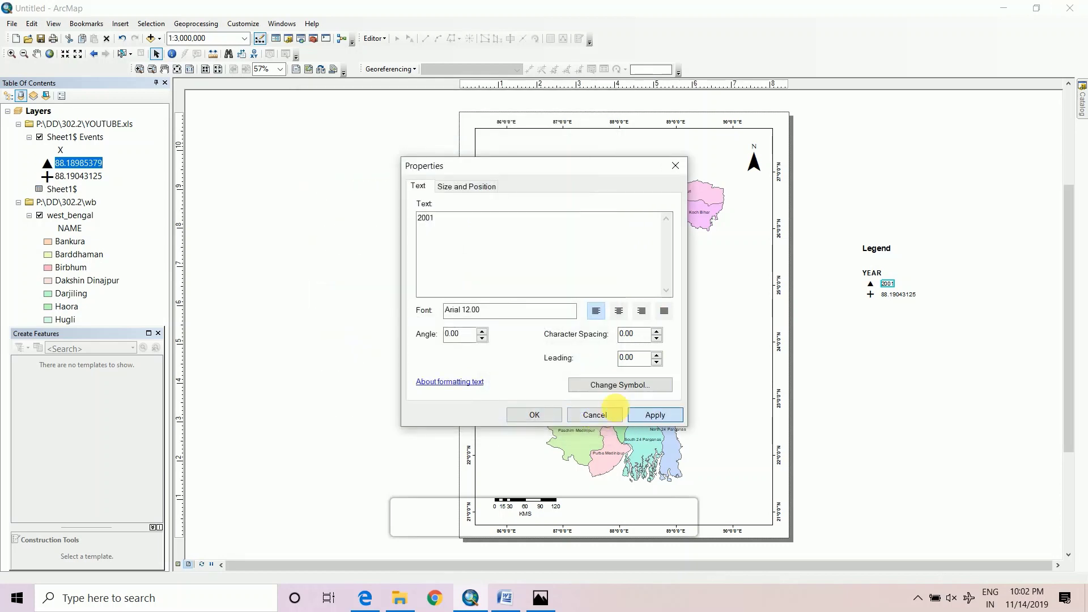
{"action": "left_click", "coordinate": [541, 417]}
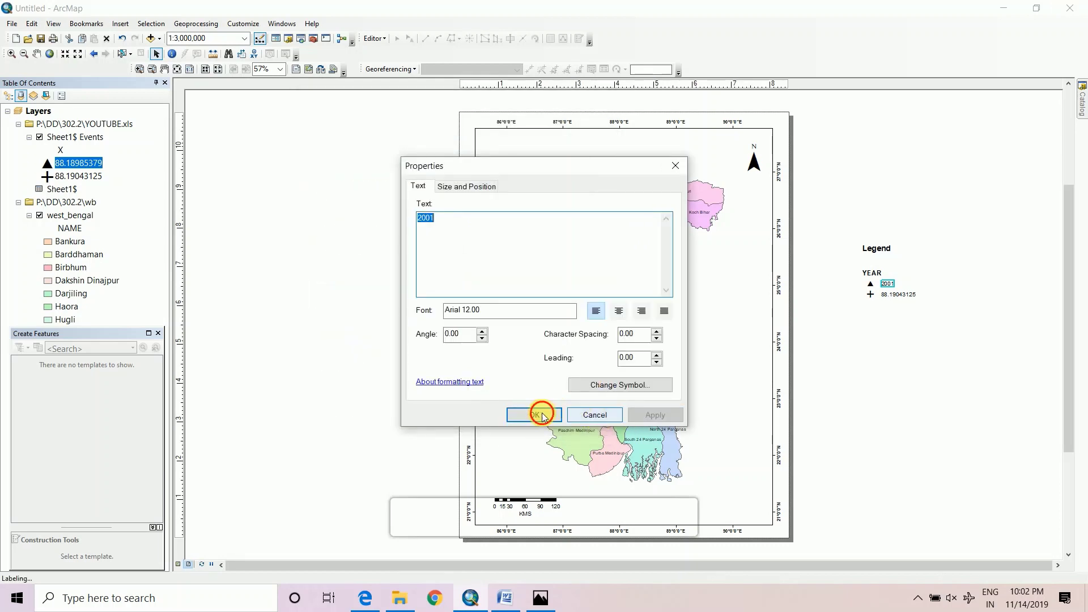
- Ungroup the legend's plus-sign entry and replace its label text with 2011
{"action": "double_click", "coordinate": [894, 299]}
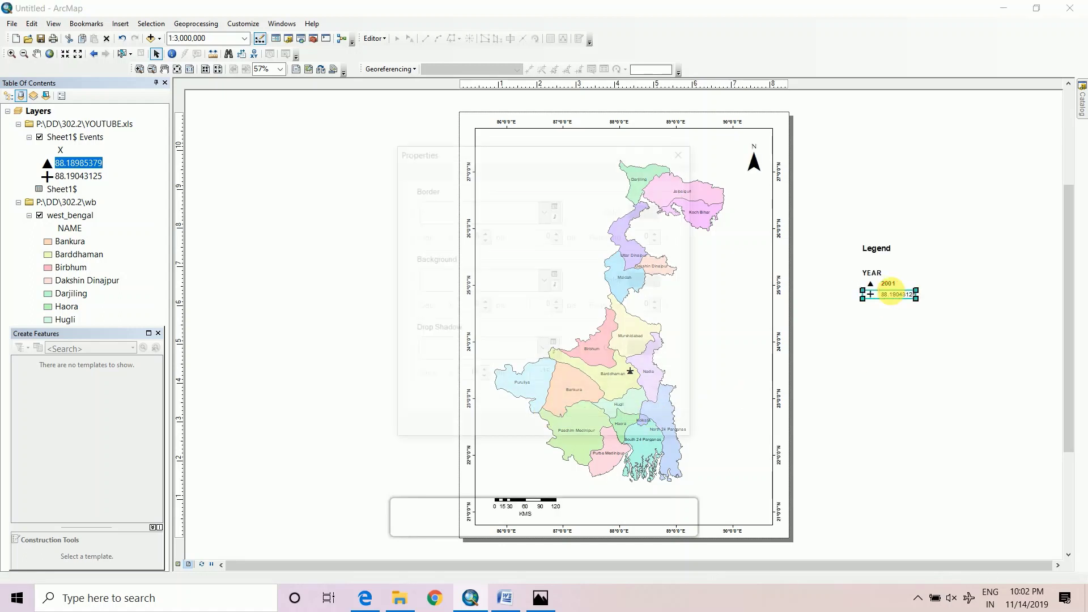
{"action": "left_click", "coordinate": [681, 156]}
{"action": "right_click", "coordinate": [906, 291]}
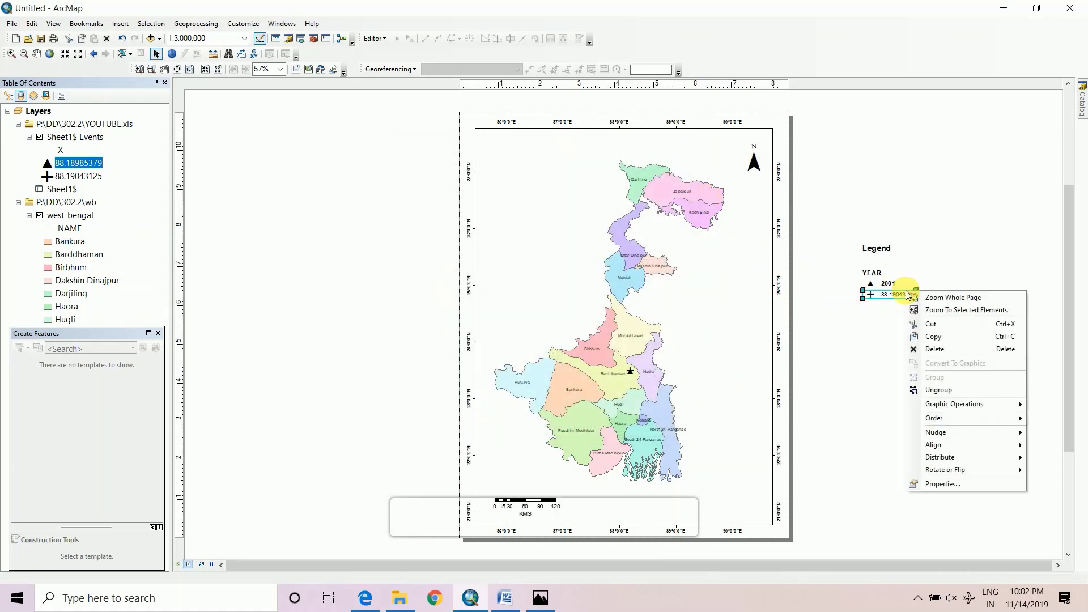
{"action": "left_click", "coordinate": [909, 389]}
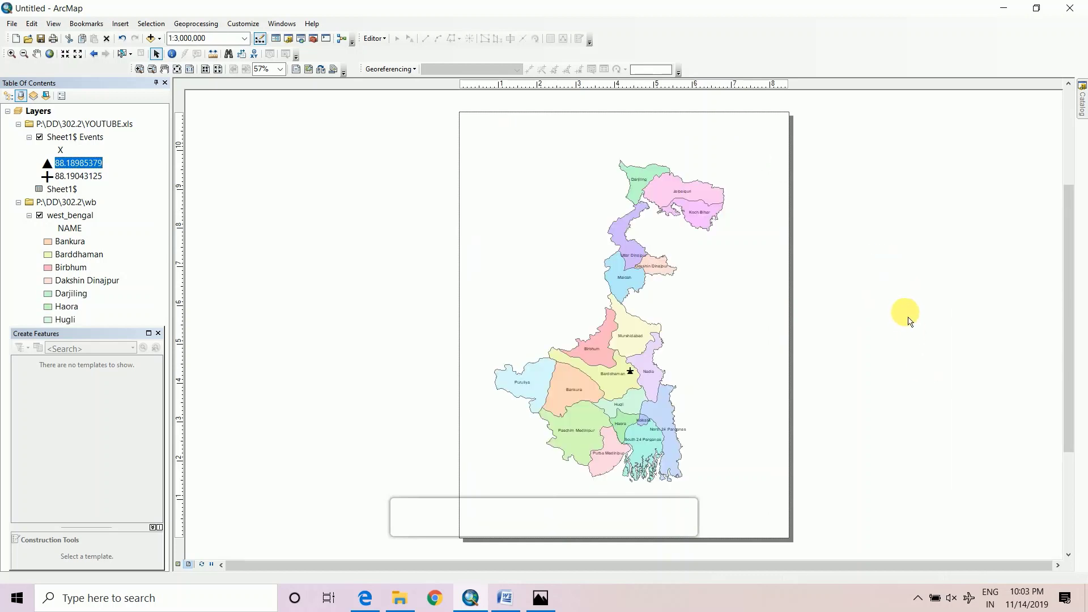
{"action": "double_click", "coordinate": [897, 294]}
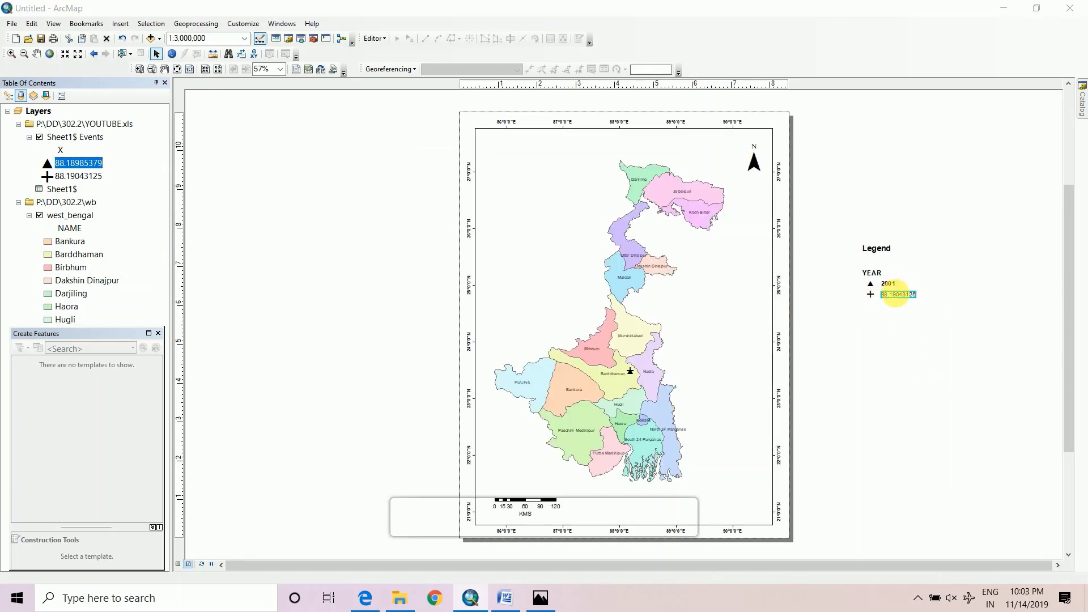
{"action": "type", "text": "20111"}
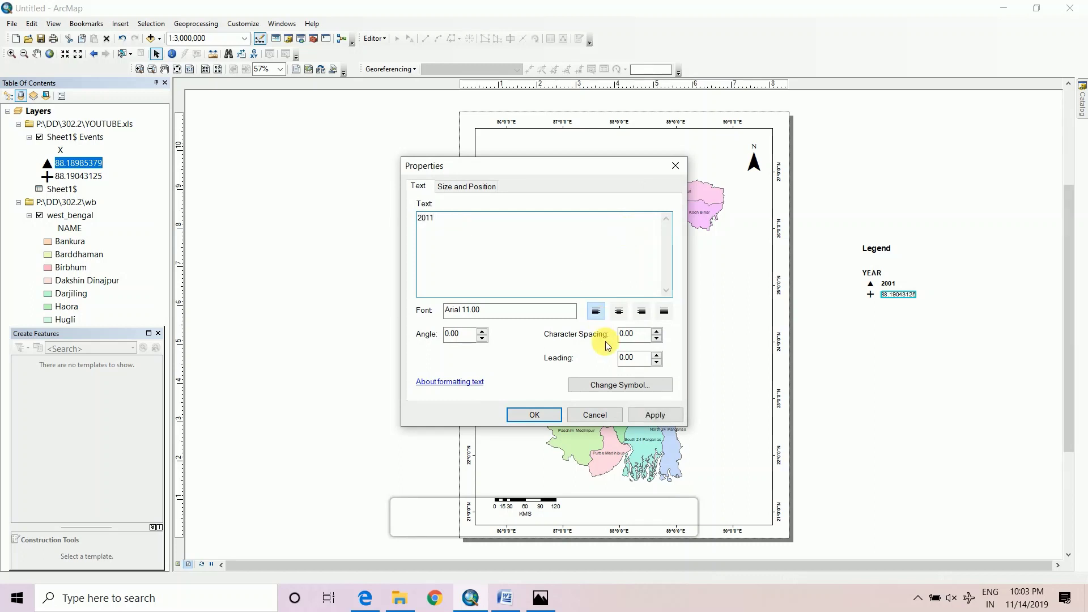
- Format the legend's 2011 label as bold at size 12 and apply the label changes
{"action": "left_click", "coordinate": [599, 386]}
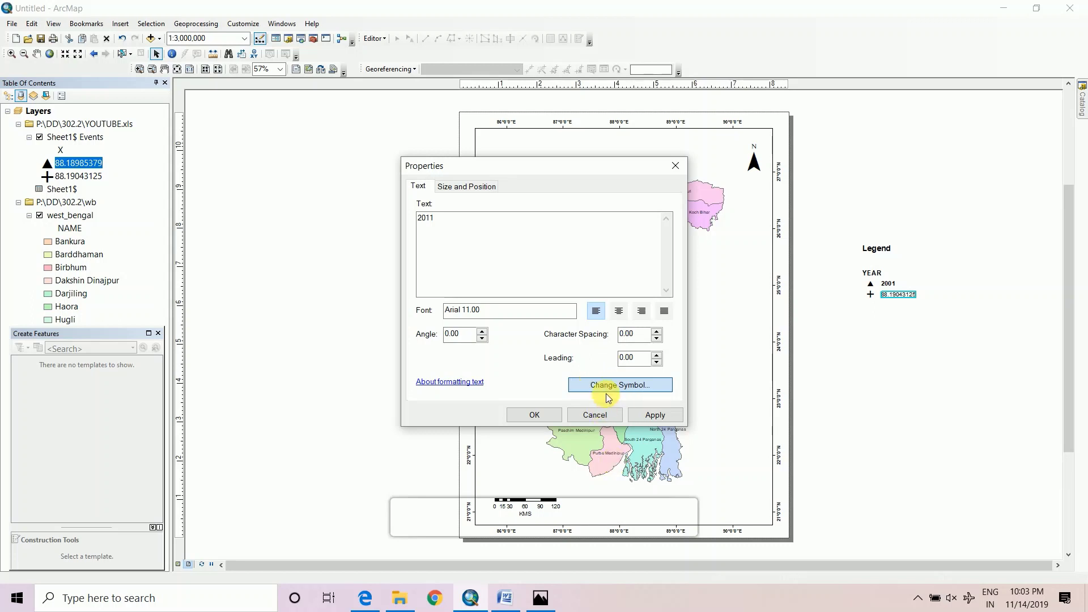
{"action": "left_click", "coordinate": [607, 394]}
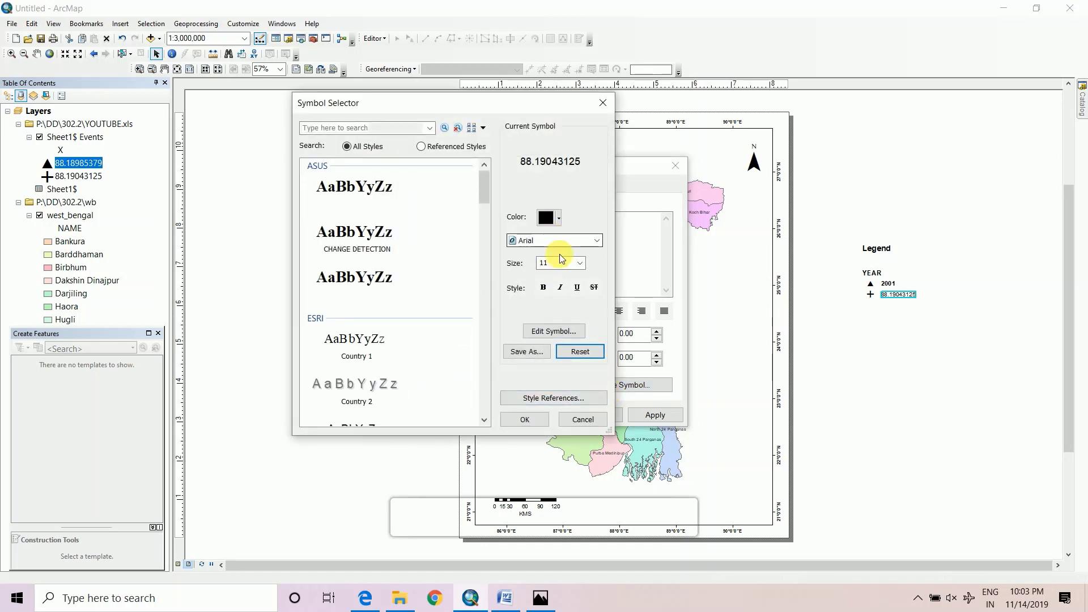
{"action": "left_click", "coordinate": [580, 263]}
{"action": "left_click", "coordinate": [549, 283]}
{"action": "left_click", "coordinate": [543, 287]}
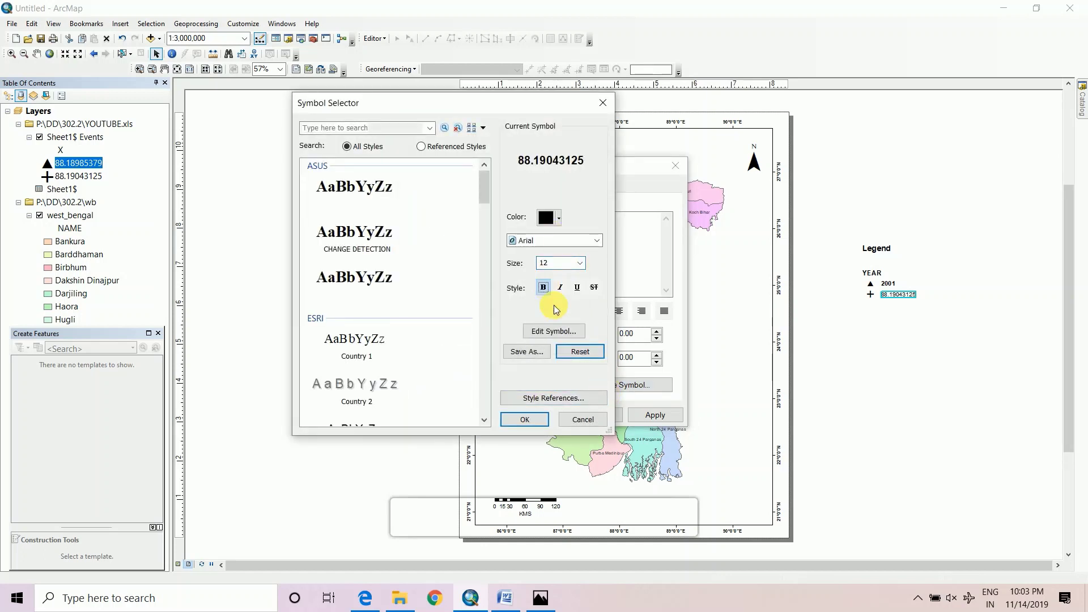
{"action": "left_click", "coordinate": [526, 421]}
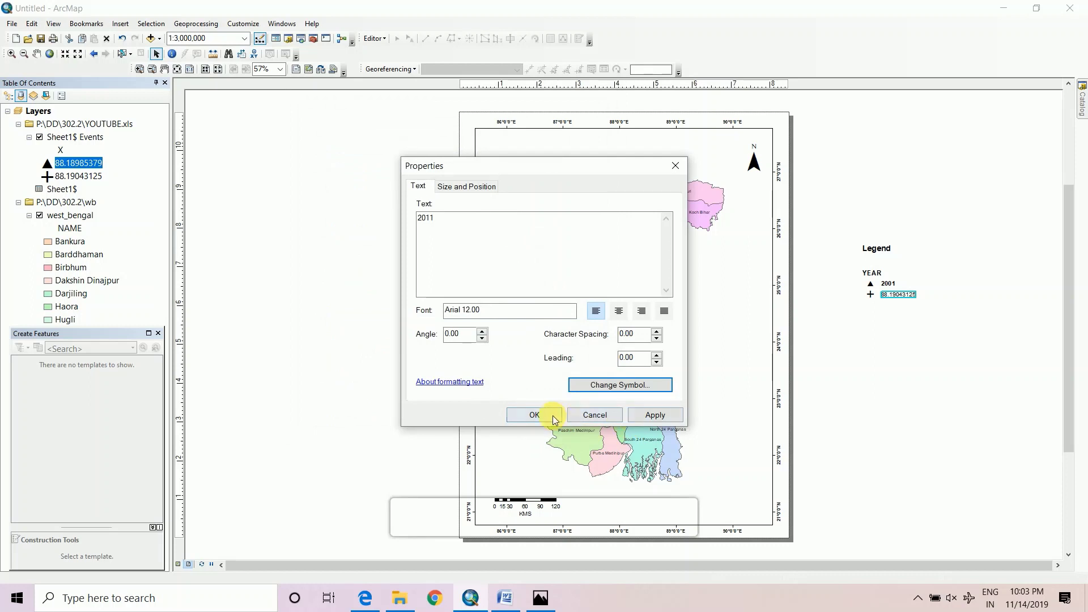
{"action": "left_click", "coordinate": [535, 415]}
{"action": "type", "text": "2011"}
{"action": "key", "text": "Return"}
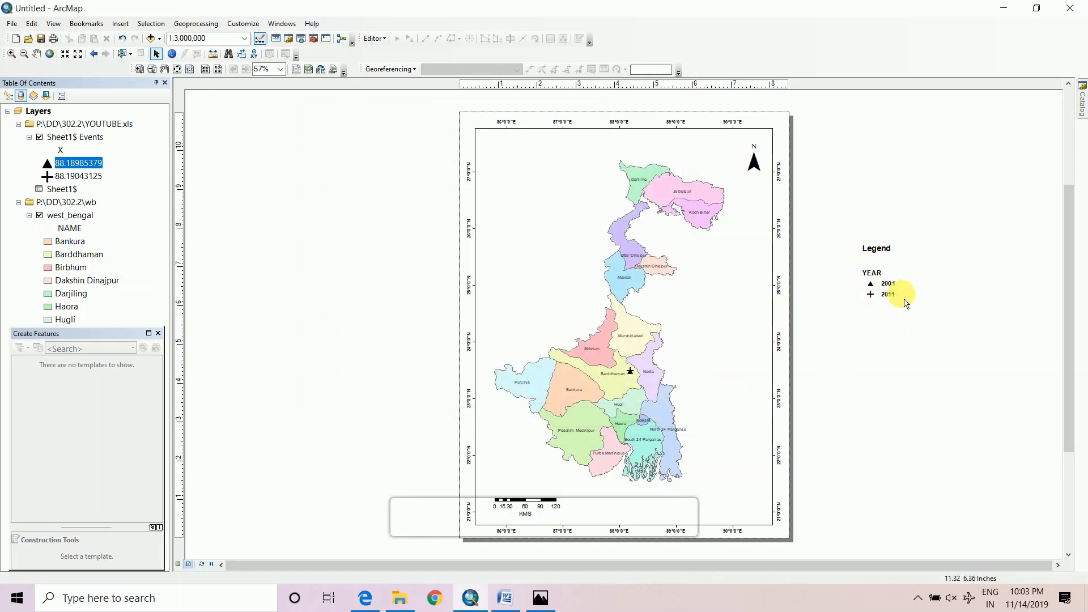
- Group the YEAR heading with both year symbols and their labels
{"action": "left_click_drag", "start_coordinate": [859, 264], "coordinate": [911, 317]}
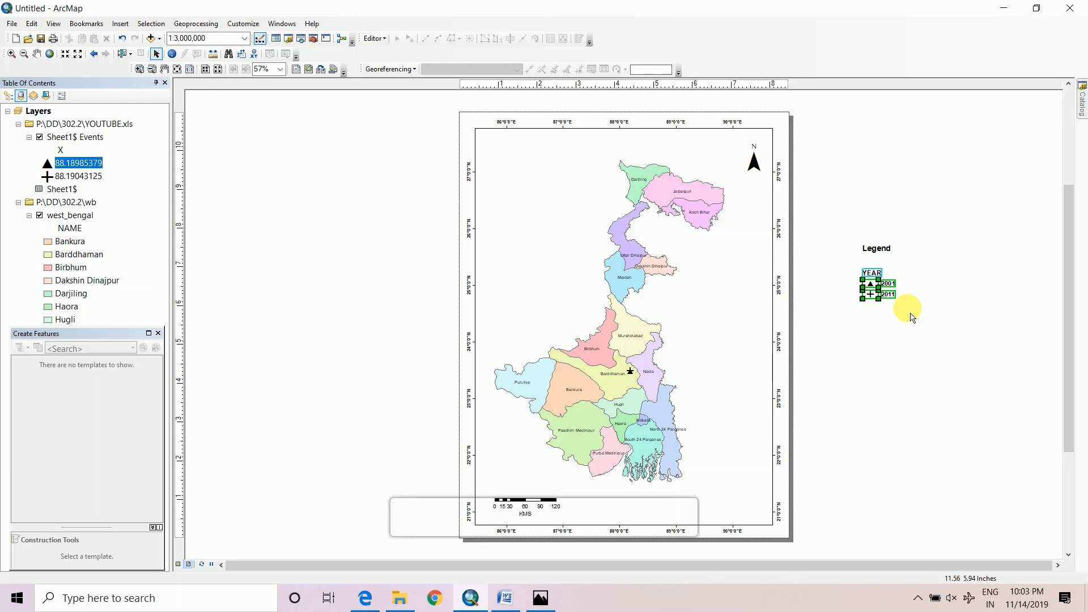
{"action": "right_click", "coordinate": [867, 293]}
{"action": "left_click", "coordinate": [891, 380]}
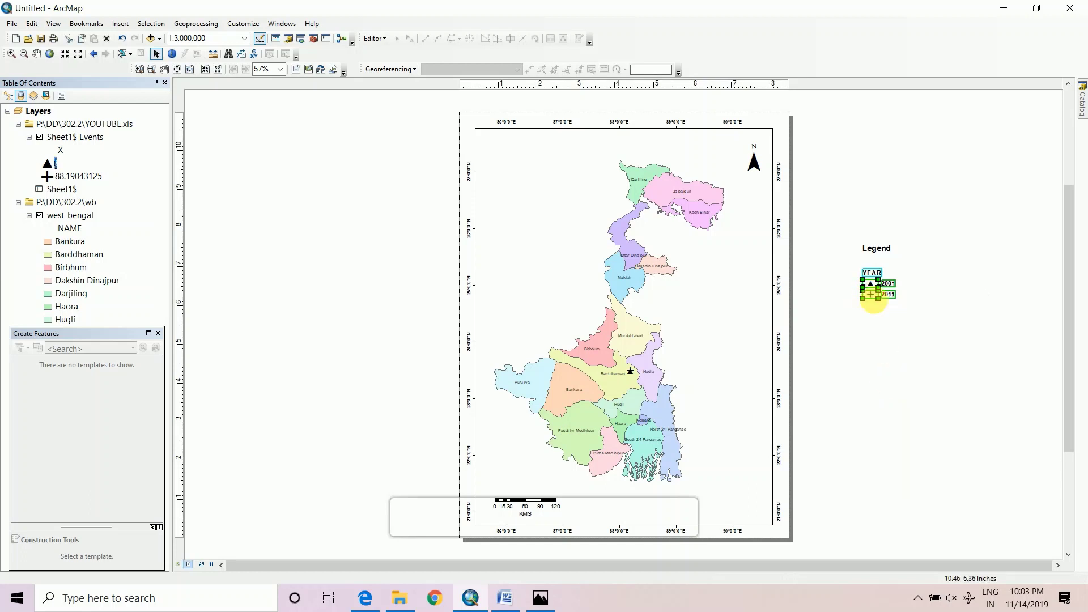
- Frame the grouped YEAR legend with a 1.0 Point border, using X and Y gaps of 7 pts
{"action": "right_click", "coordinate": [879, 286]}
{"action": "left_click", "coordinate": [906, 470]}
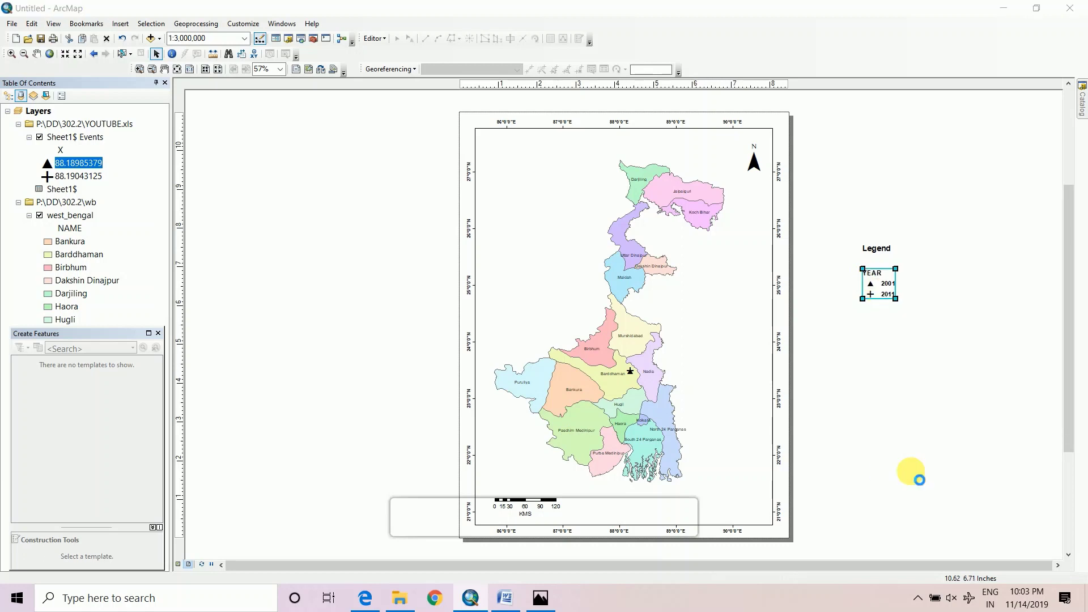
{"action": "left_click", "coordinate": [544, 209]}
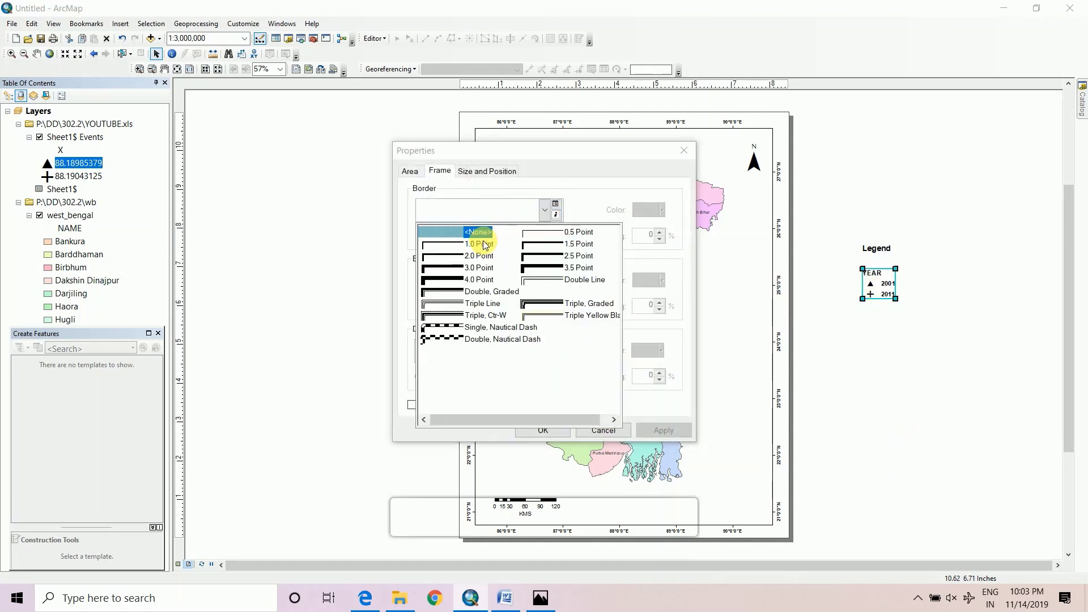
{"action": "left_click", "coordinate": [479, 248]}
{"action": "double_click", "coordinate": [476, 236]}
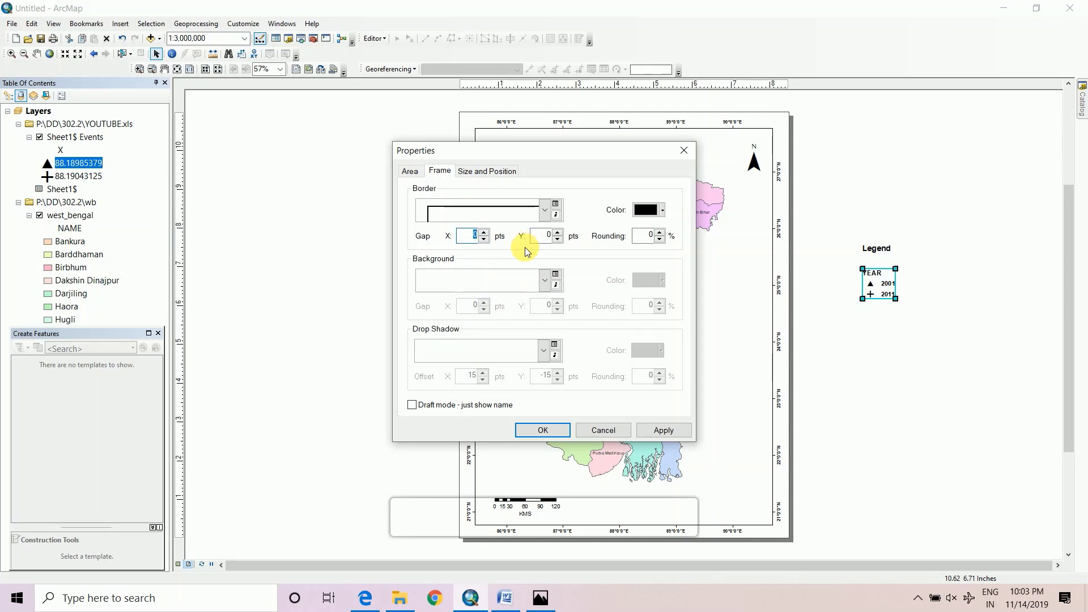
{"action": "type", "text": "7"}
{"action": "double_click", "coordinate": [544, 237]}
{"action": "type", "text": "7"}
{"action": "left_click", "coordinate": [663, 430]}
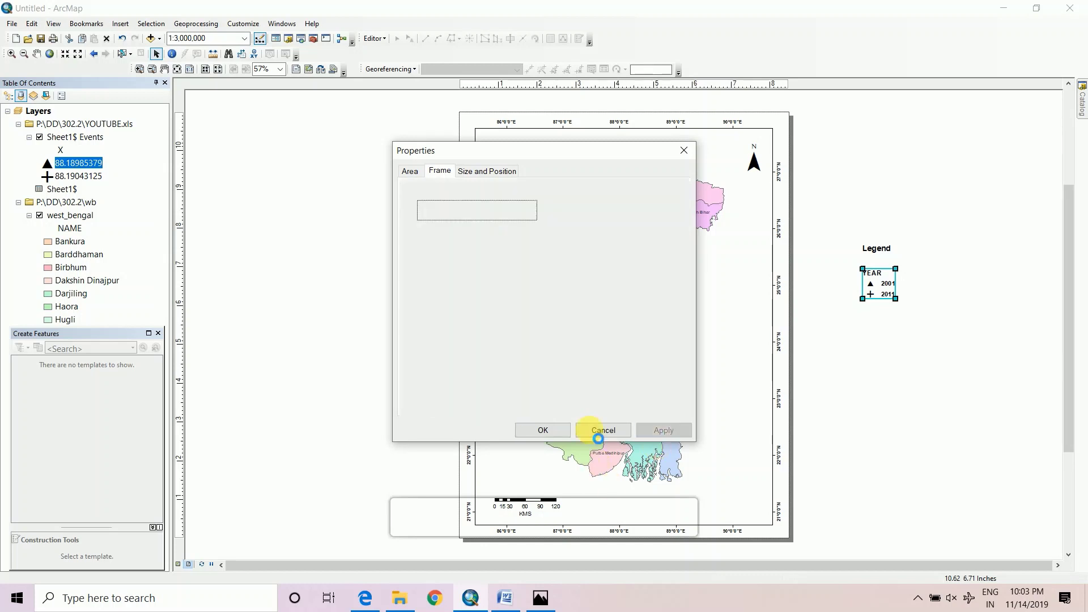
{"action": "left_click", "coordinate": [549, 434]}
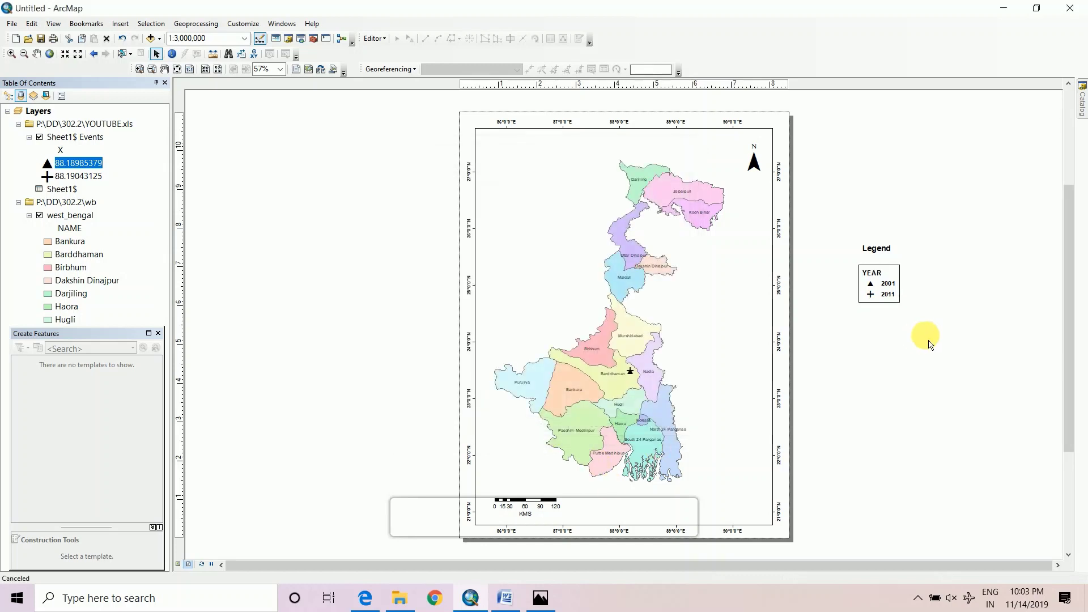
- Change the Legend title to INDEX and place the framed legend with the title above it in the map frame's lower-right corner
{"action": "double_click", "coordinate": [887, 248]}
{"action": "type", "text": "INDEX"}
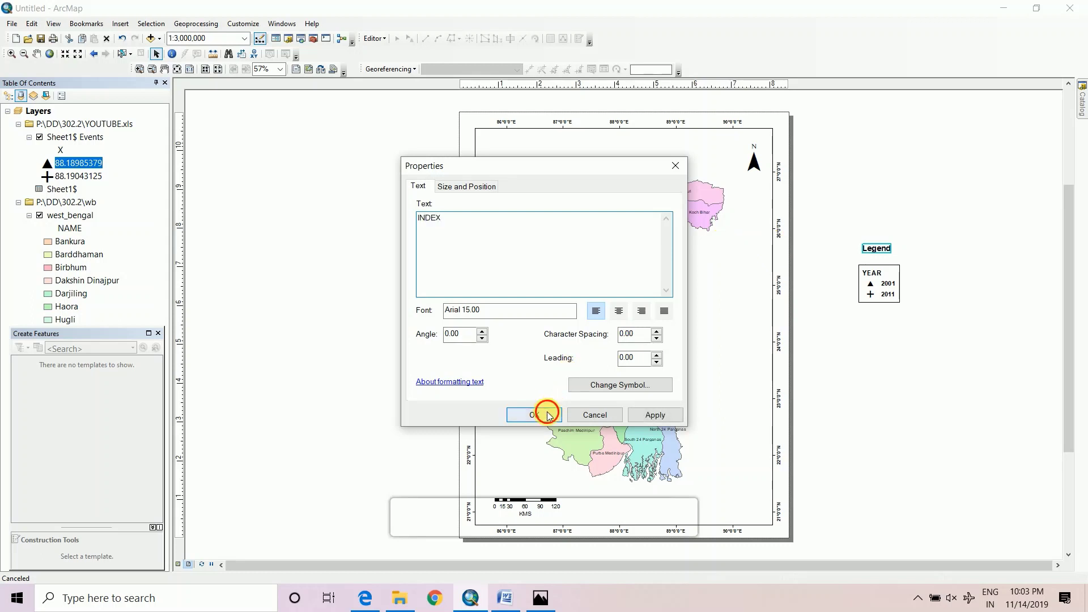
{"action": "left_click", "coordinate": [545, 414]}
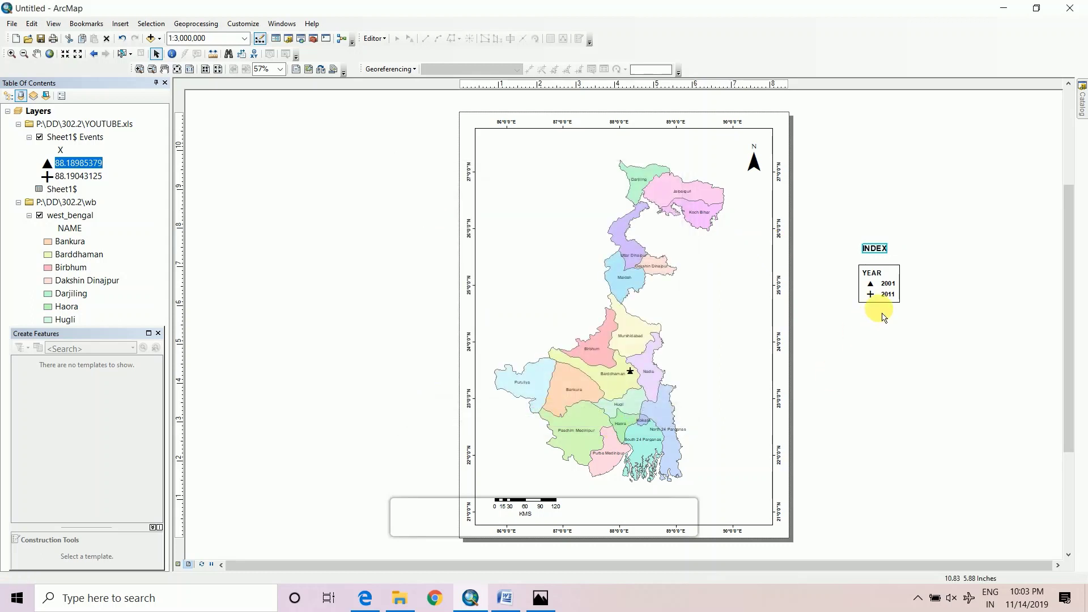
{"action": "left_click_drag", "start_coordinate": [878, 284], "coordinate": [729, 512]}
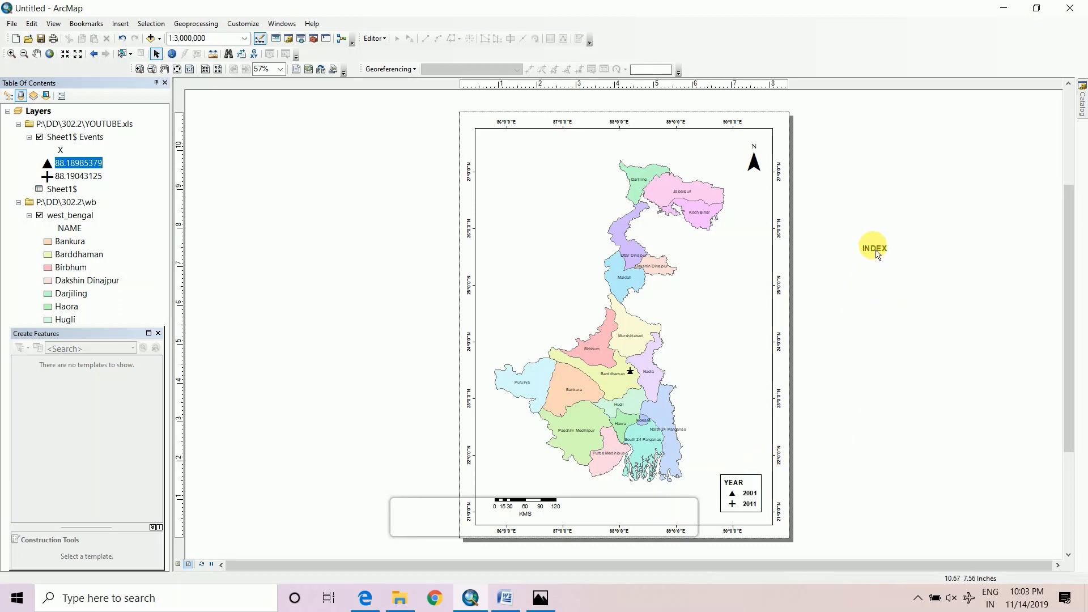
{"action": "left_click_drag", "start_coordinate": [875, 250], "coordinate": [742, 472]}
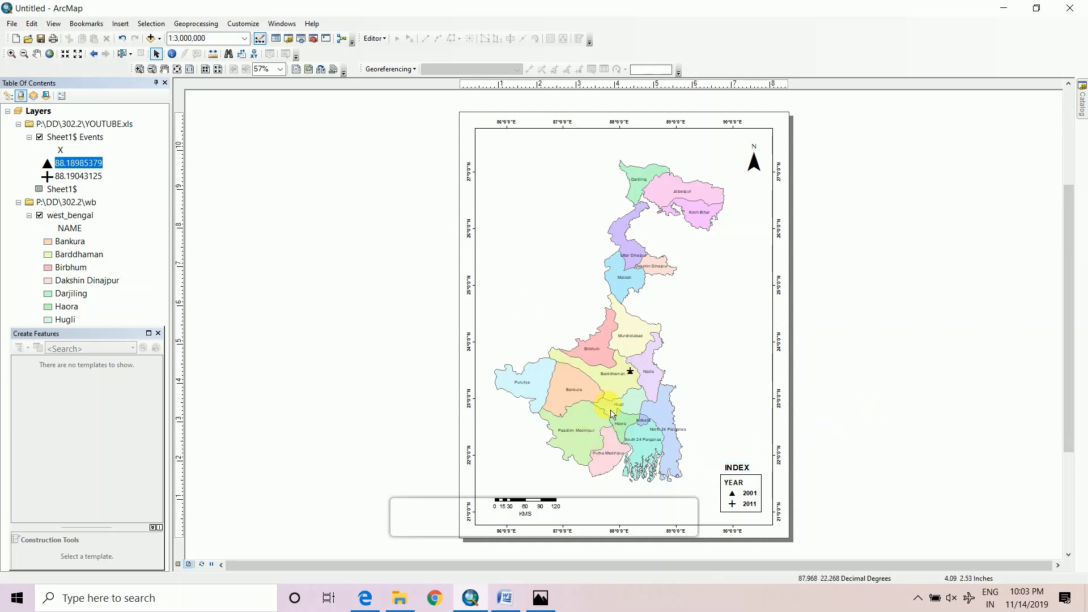
- Insert a two-line title text reading "TEMPORAL SHIFT OF MEAN CENTRE OF POPULATION (FROM 2001 TO 2001 )"
{"action": "left_click", "coordinate": [119, 24]}
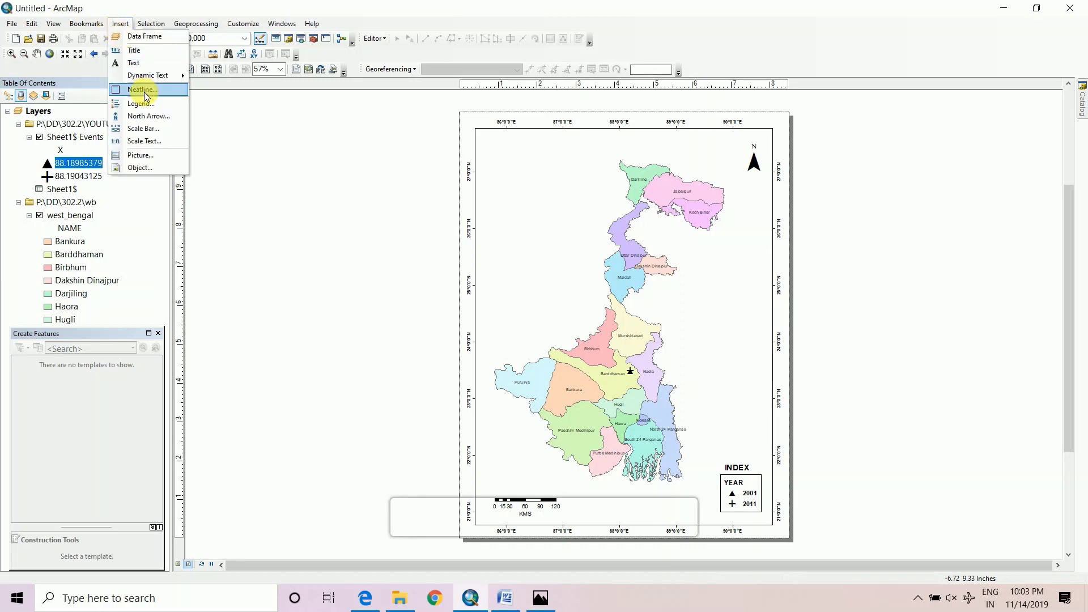
{"action": "left_click", "coordinate": [140, 61]}
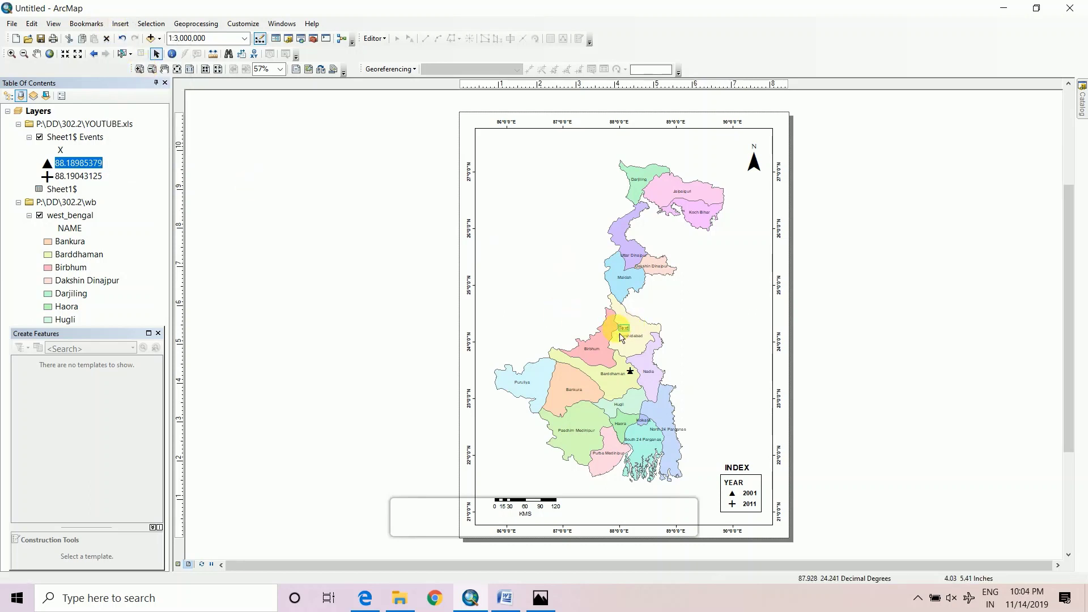
{"action": "double_click", "coordinate": [625, 331]}
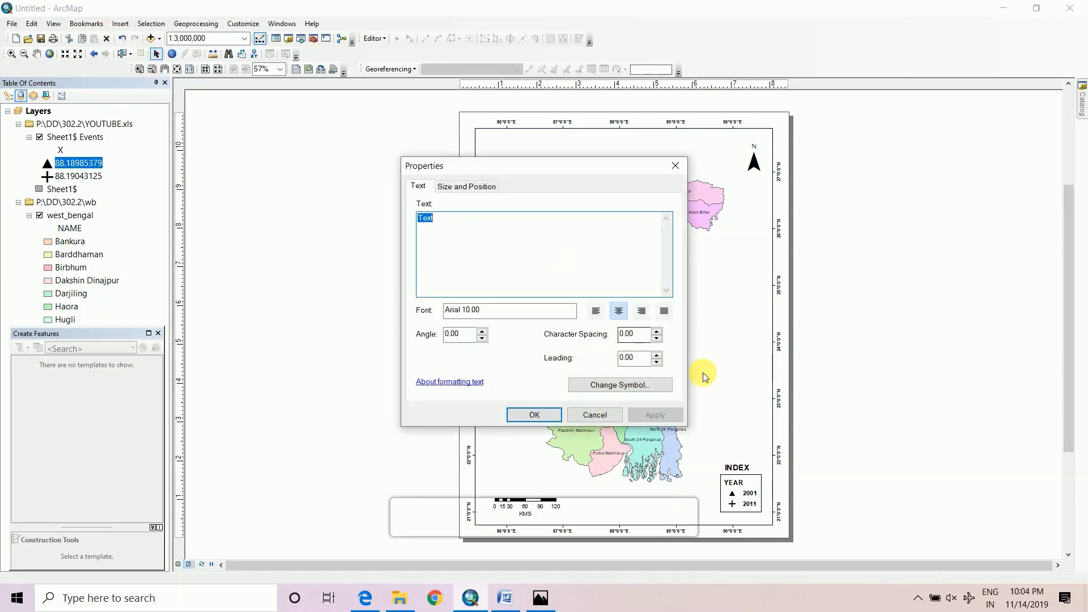
{"action": "key", "text": "BackSpace"}
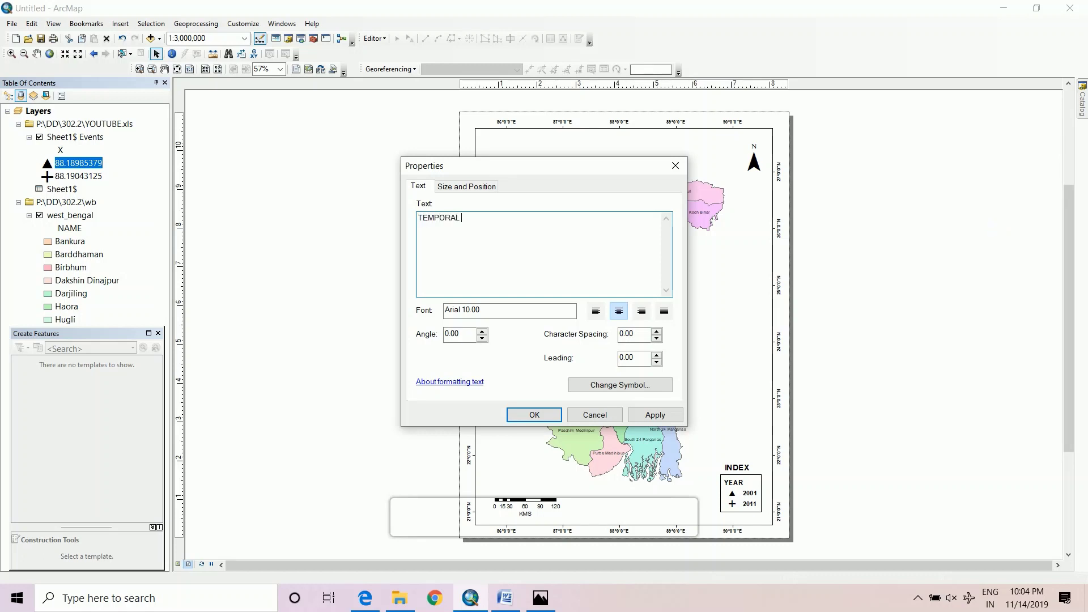
{"action": "type", "text": "TEMPORAL SHIFT OF"}
{"action": "type", "text": "MEAN CENTRE OF POPULATION"}
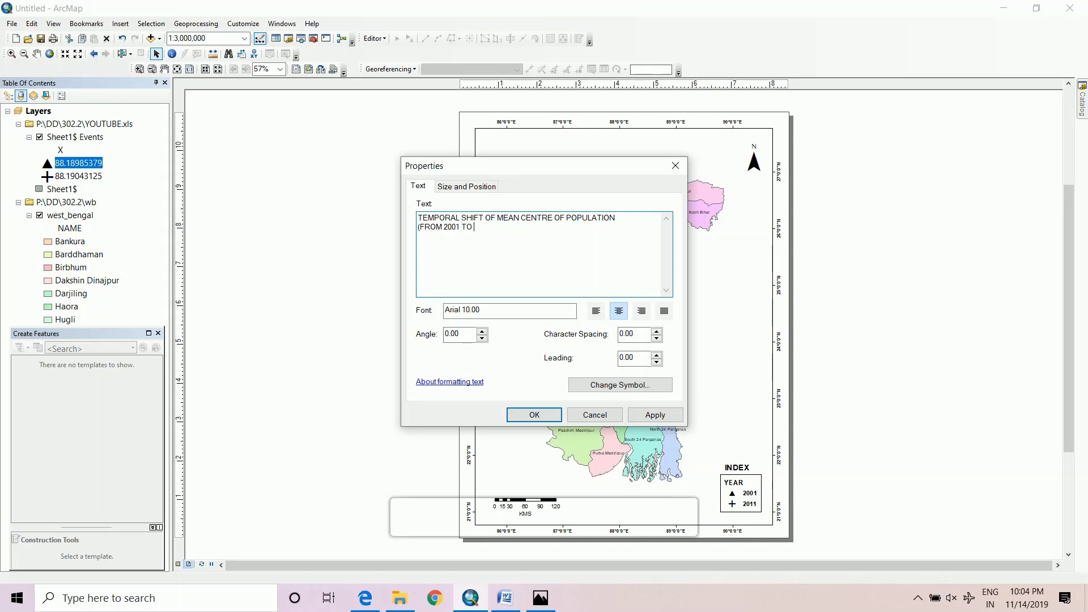
{"action": "type", "text": "2001"}
- Format the title in bold Times New Roman at size 18 and place it across the top of the map frame
{"action": "left_click", "coordinate": [605, 387]}
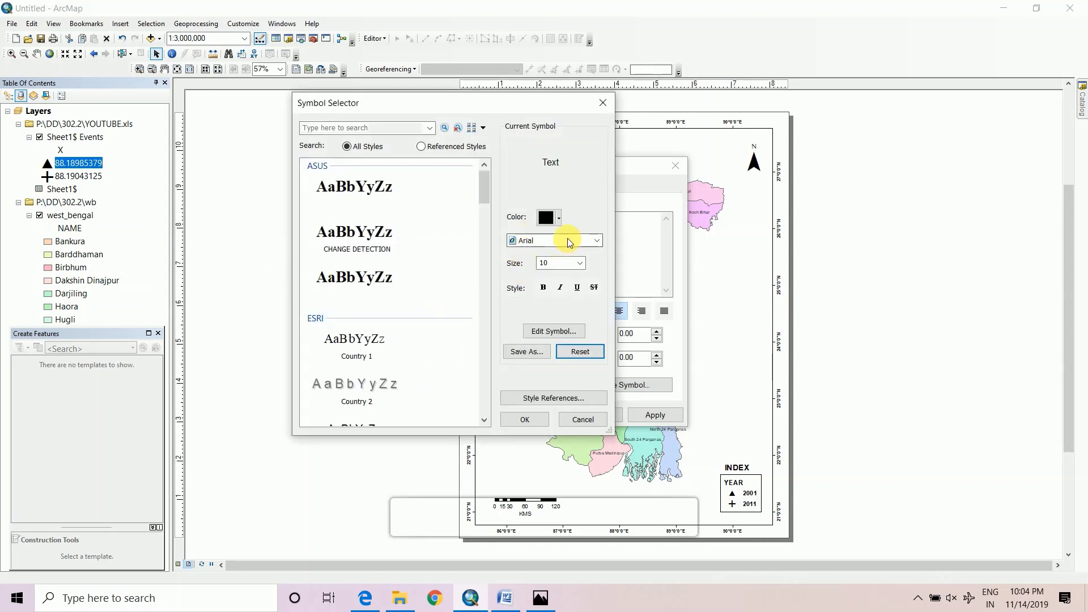
{"action": "left_click", "coordinate": [595, 242]}
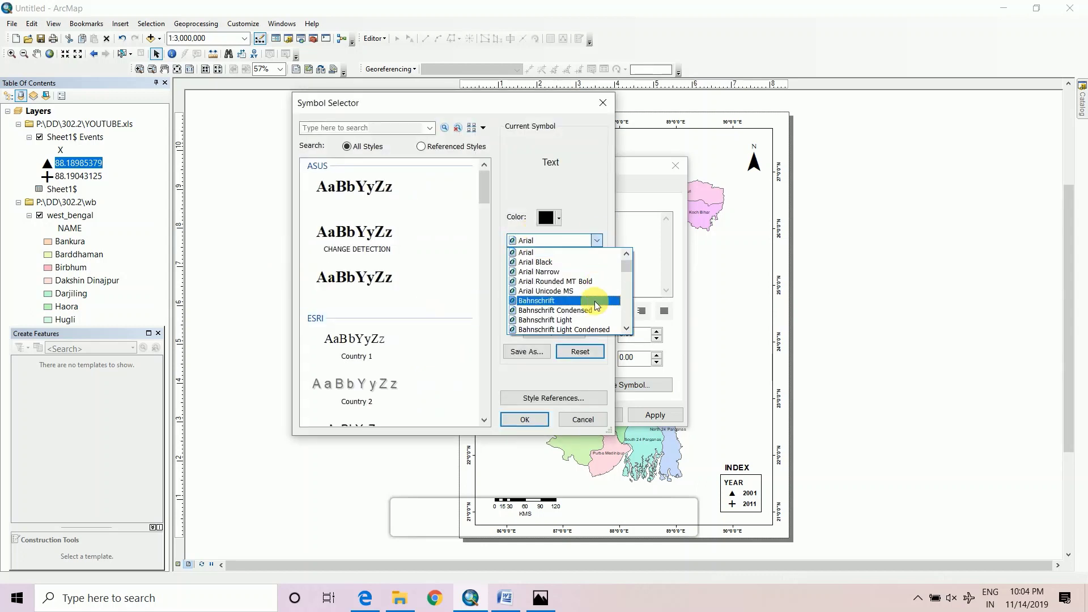
{"action": "scroll", "coordinate": [594, 300], "scroll_direction": "down", "scroll_amount": 15}
{"action": "left_click", "coordinate": [571, 283]}
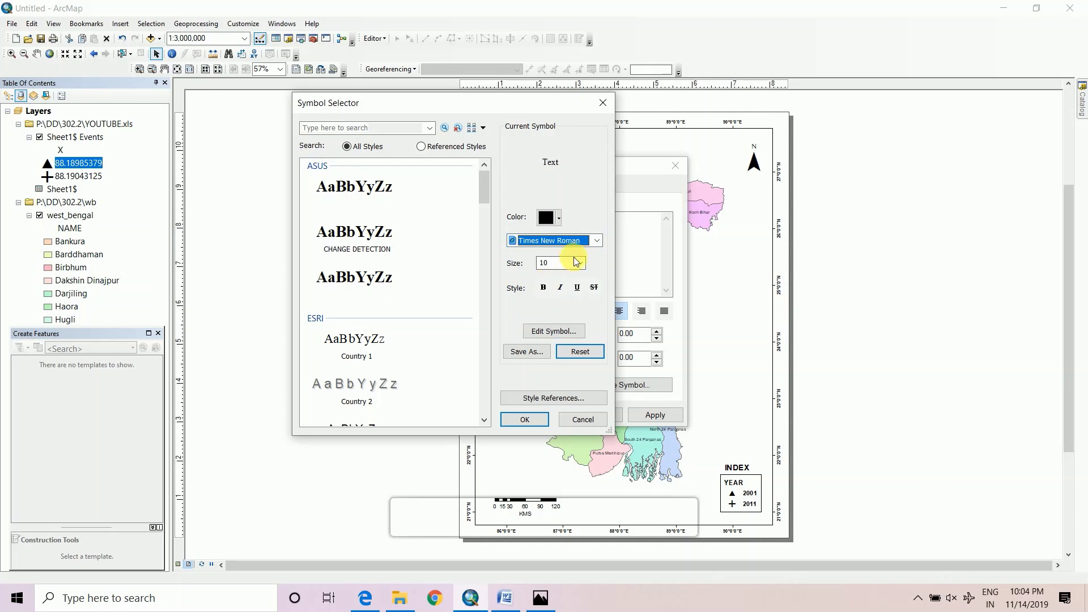
{"action": "left_click", "coordinate": [576, 262]}
{"action": "left_click", "coordinate": [564, 319]}
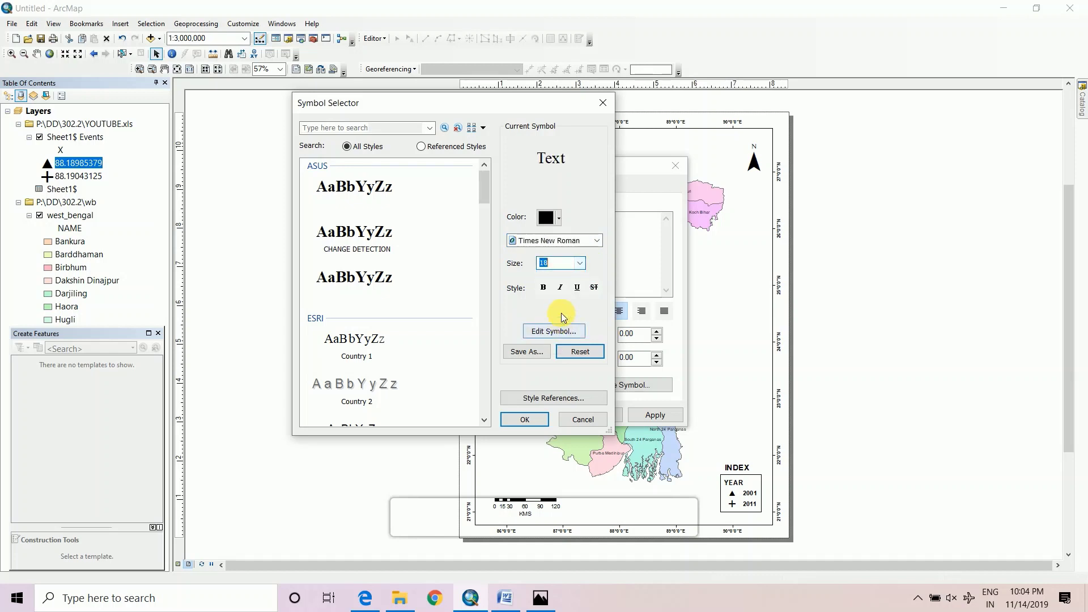
{"action": "left_click", "coordinate": [526, 419]}
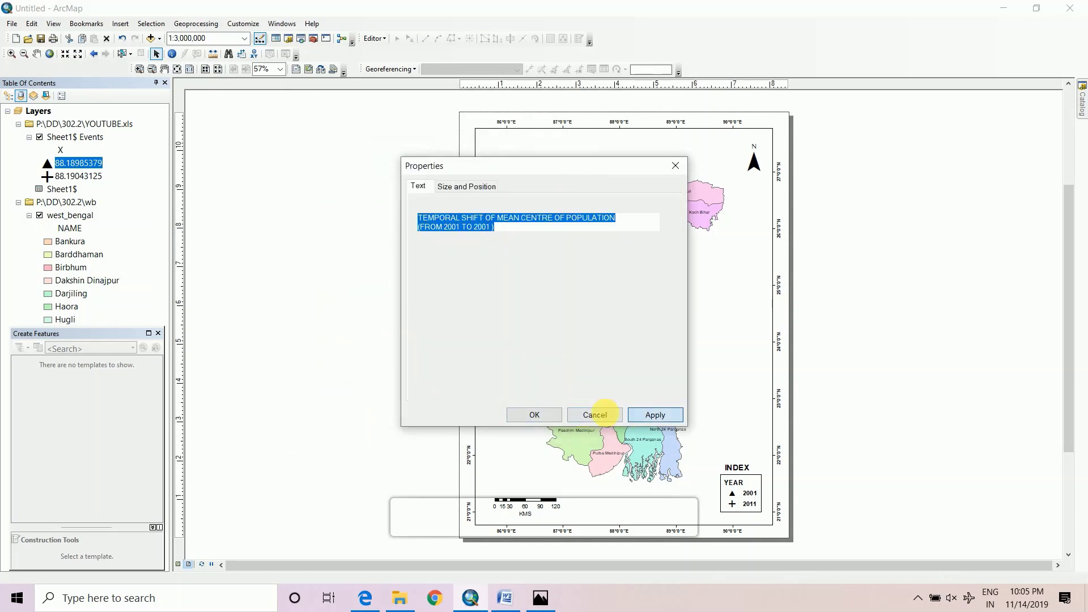
{"action": "left_click", "coordinate": [534, 414]}
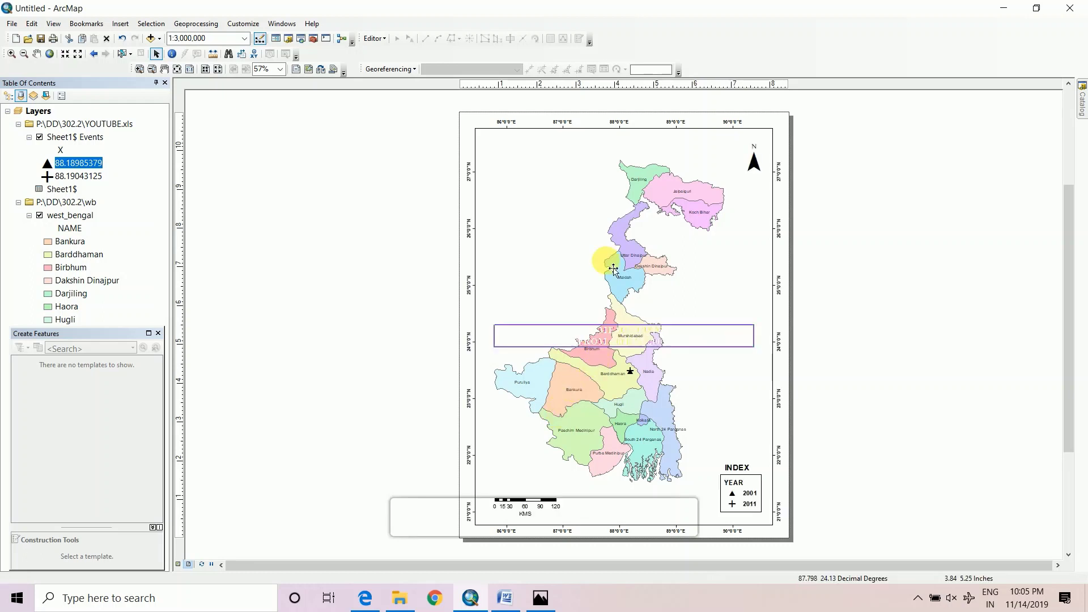
{"action": "left_click_drag", "start_coordinate": [613, 268], "coordinate": [613, 151]}
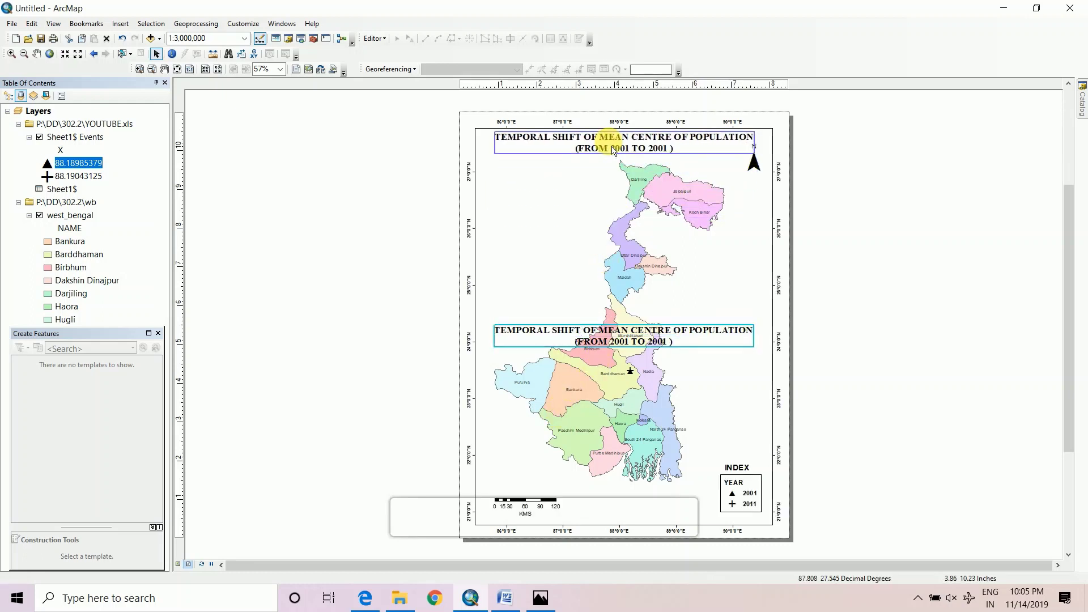
{"action": "left_click", "coordinate": [584, 332]}
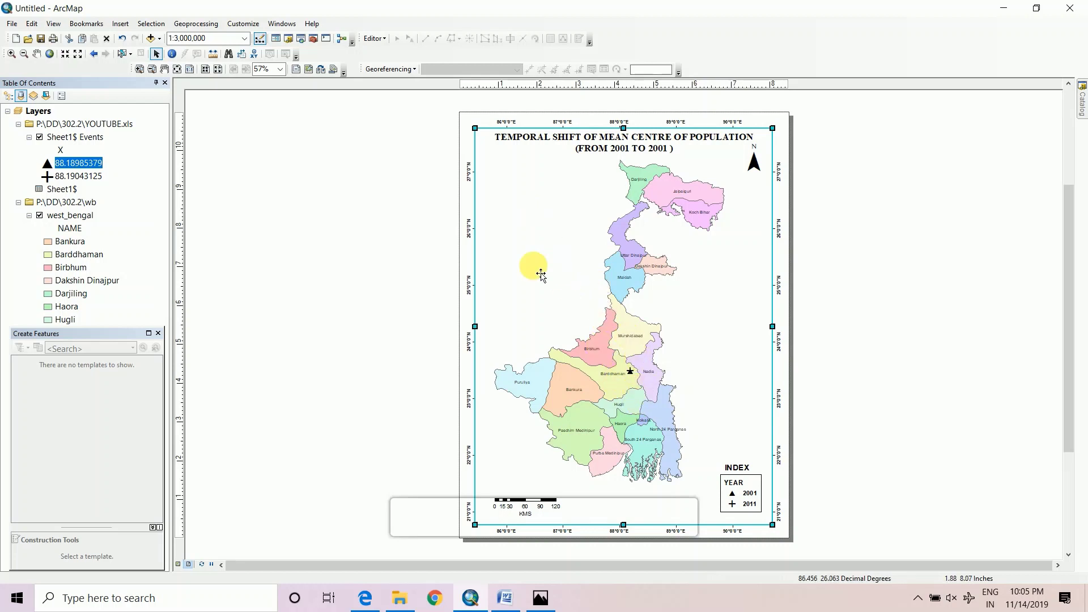
- Examine the 2001 and 2011 mean centre symbols in Barddhaman up close and show the data frame at full extent
{"action": "scroll", "coordinate": [617, 391], "scroll_direction": "up", "scroll_amount": 5}
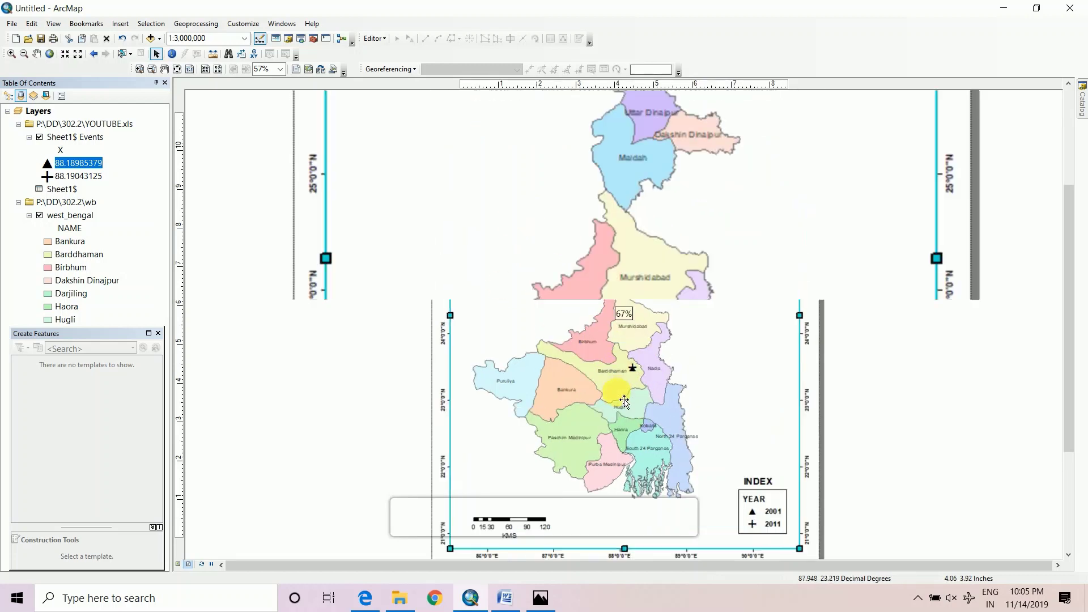
{"action": "scroll", "coordinate": [625, 377], "scroll_direction": "up", "scroll_amount": 3}
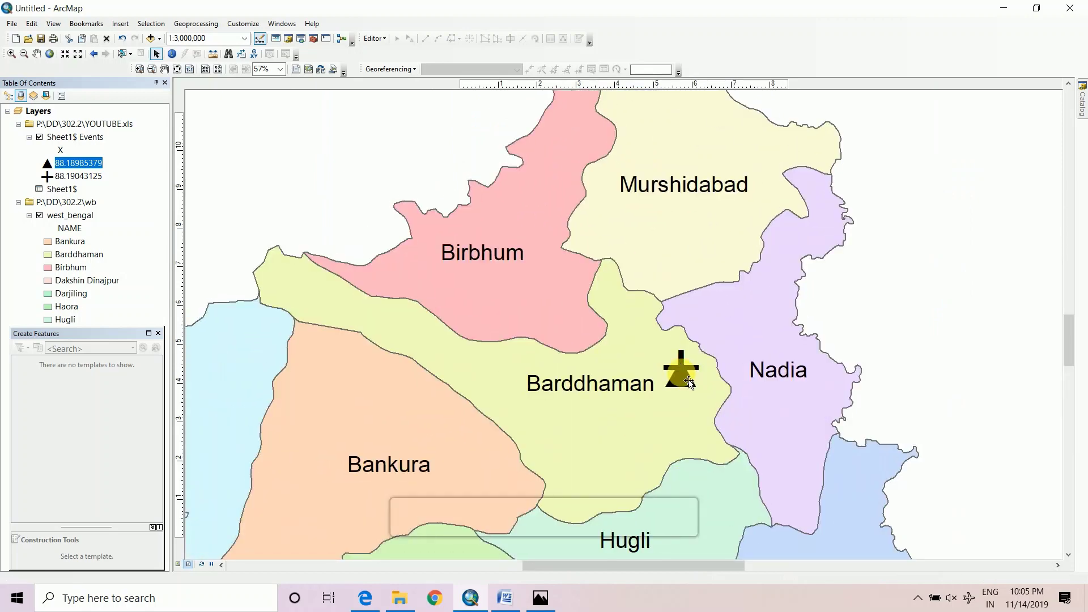
{"action": "scroll", "coordinate": [689, 381], "scroll_direction": "up", "scroll_amount": 2}
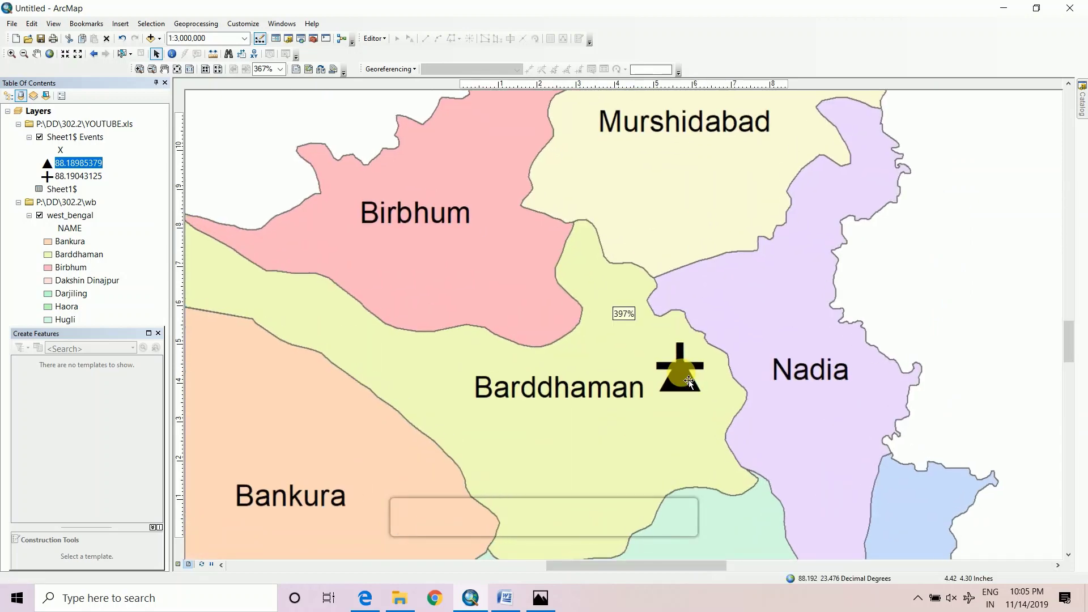
{"action": "scroll", "coordinate": [689, 381], "scroll_direction": "up", "scroll_amount": 3}
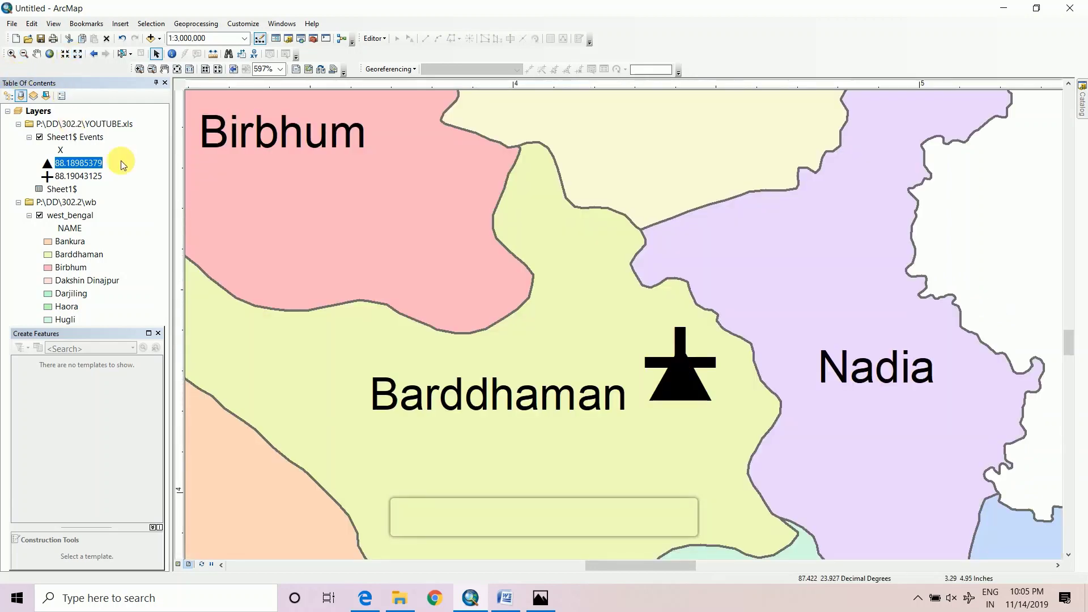
{"action": "right_click", "coordinate": [258, 206]}
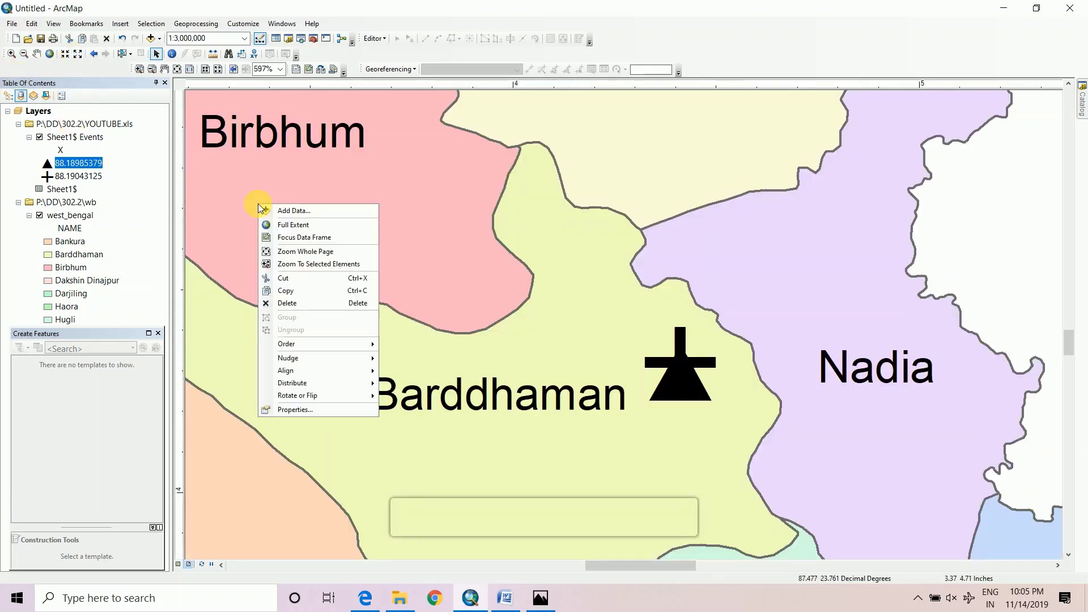
{"action": "left_click", "coordinate": [289, 229]}
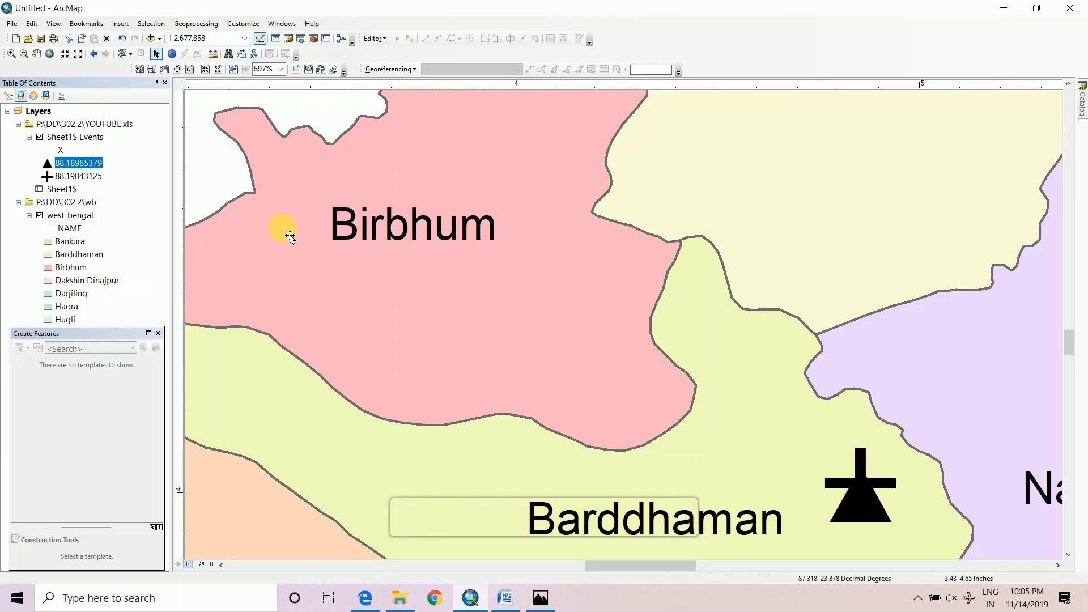